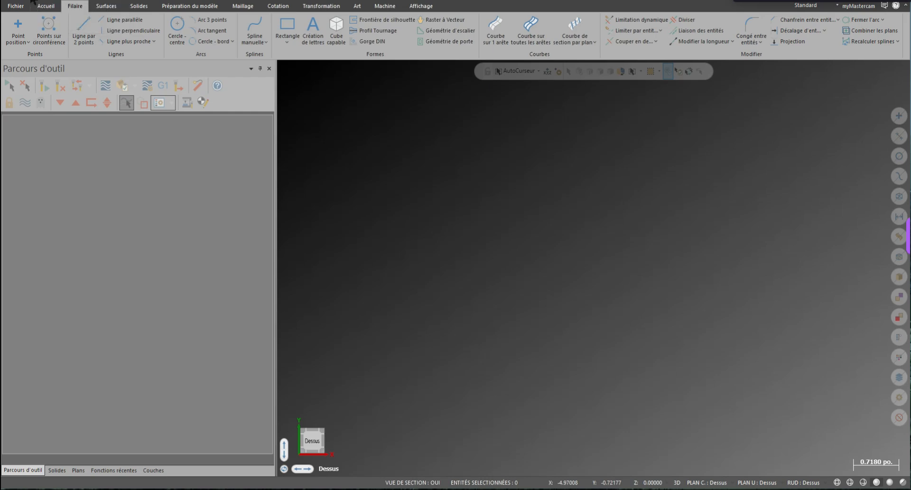
Choose 2024 3D mastercam 3.stp in the Démo 3D folder of Tuto Mastercam Vidéo and display its STEP import options.
left_click(33, 2)
left_click(343, 301)
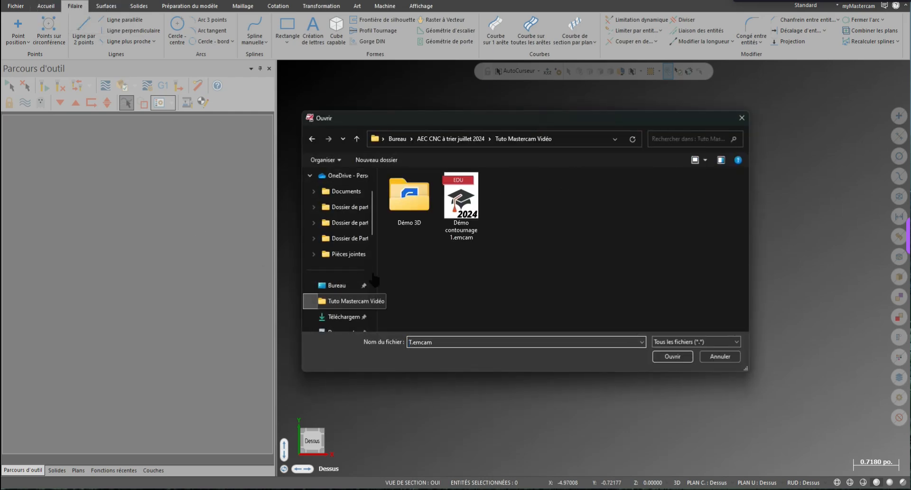
double_click(407, 208)
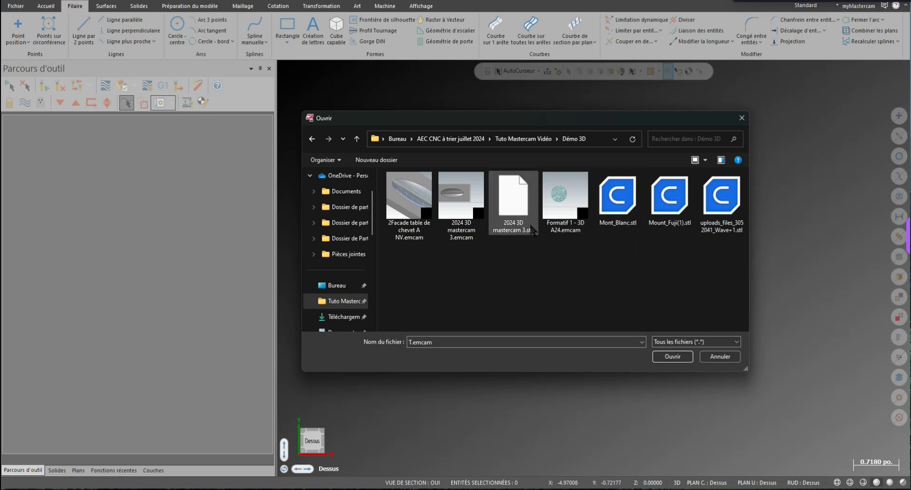
left_click(515, 232)
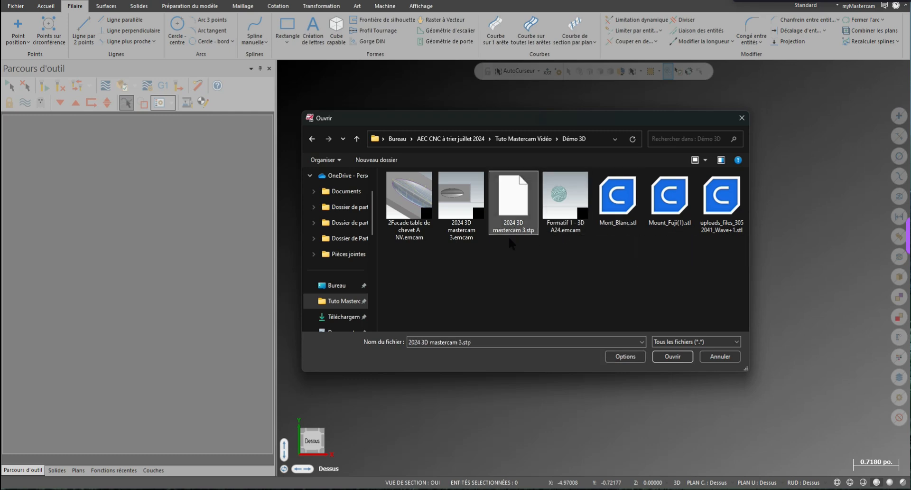
left_click(633, 360)
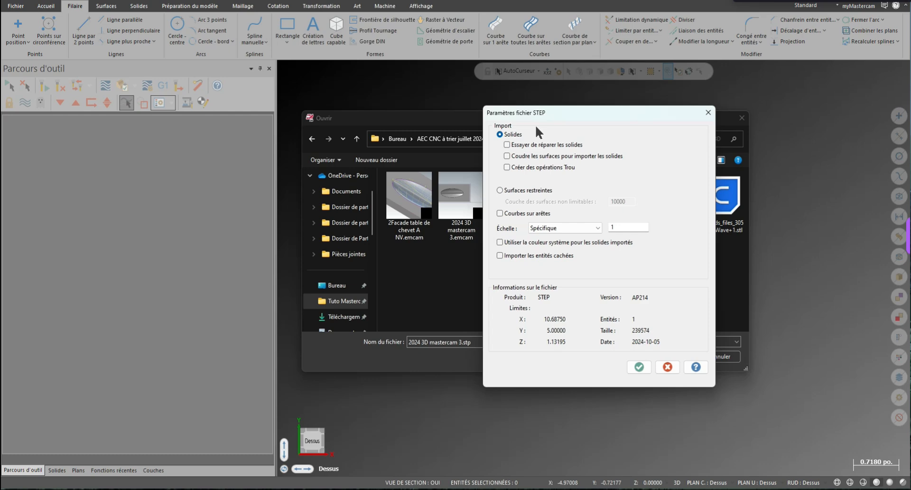
Alternate the STEP import type between Surfaces restreintes and Solides, finishing on Solides.
left_click(523, 191)
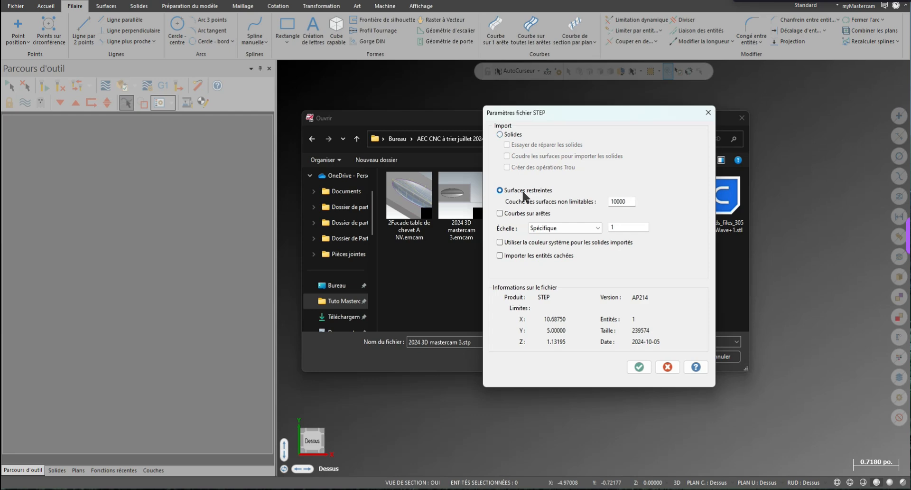
left_click(520, 136)
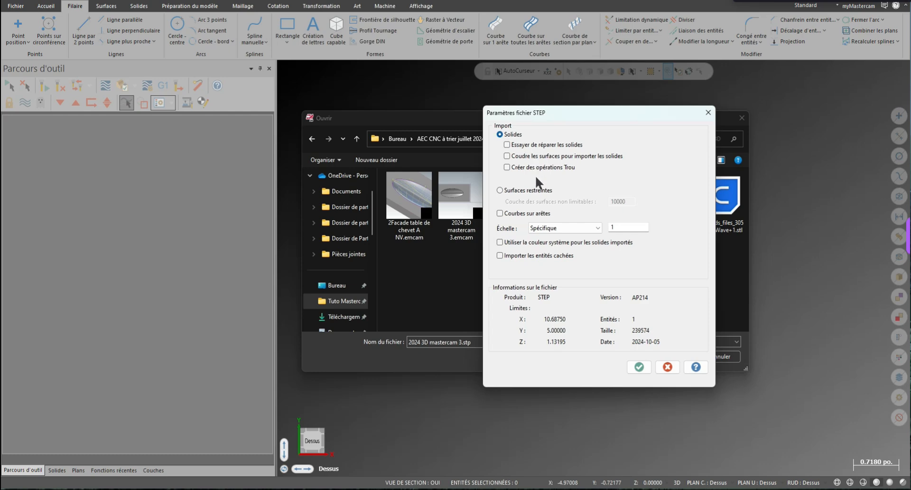
left_click(530, 193)
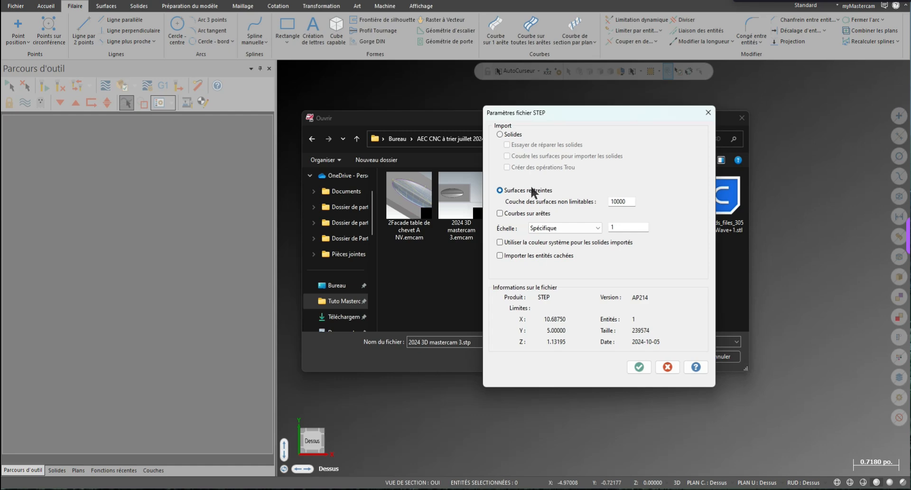
left_click(509, 135)
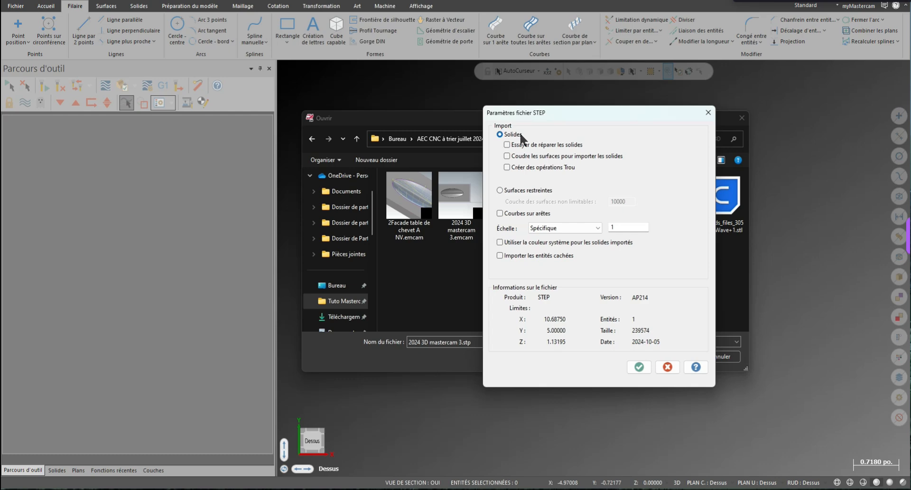
left_click(525, 189)
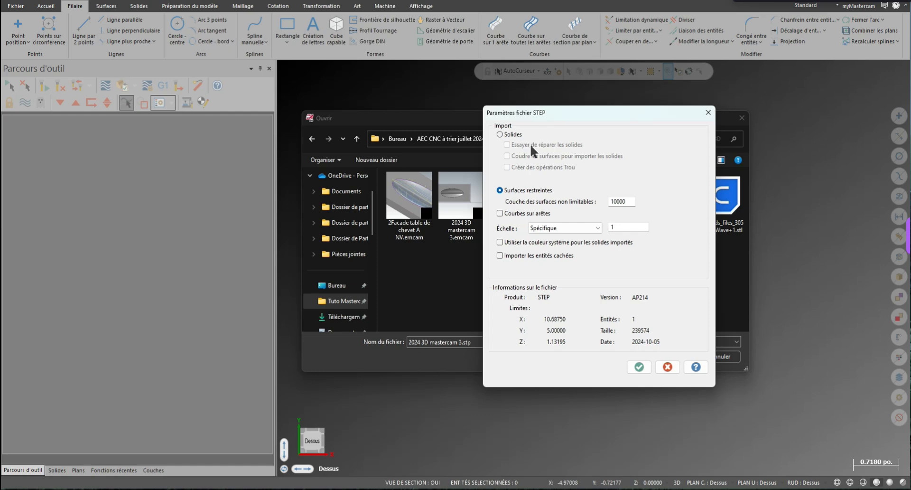
left_click(505, 135)
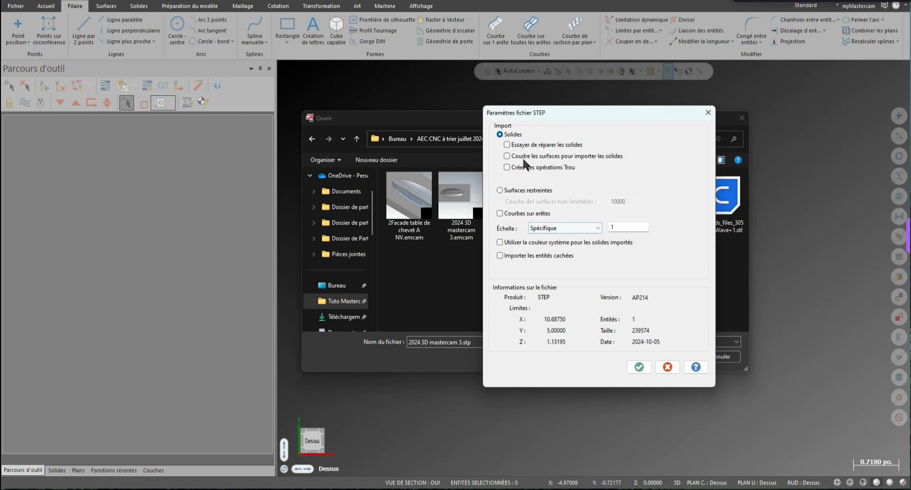
Open the STEP file as a solid without saving the changes to T.emcam.
left_click(639, 365)
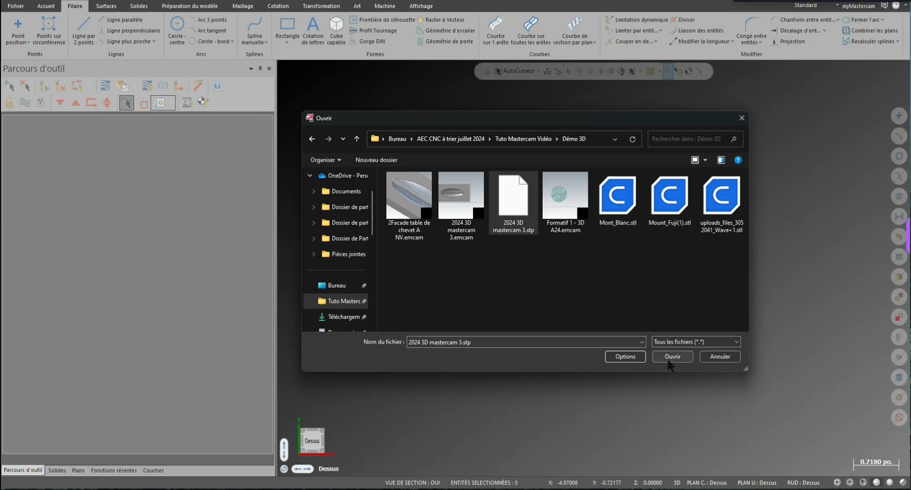
left_click(669, 358)
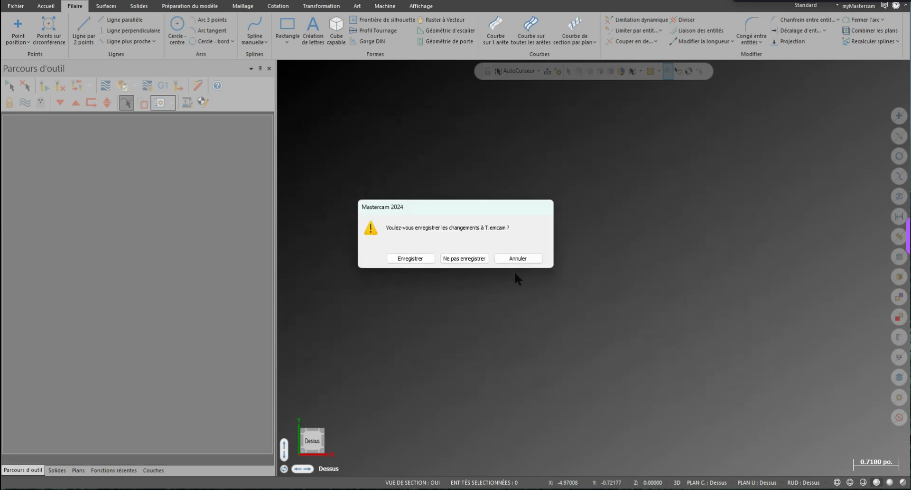
left_click(479, 256)
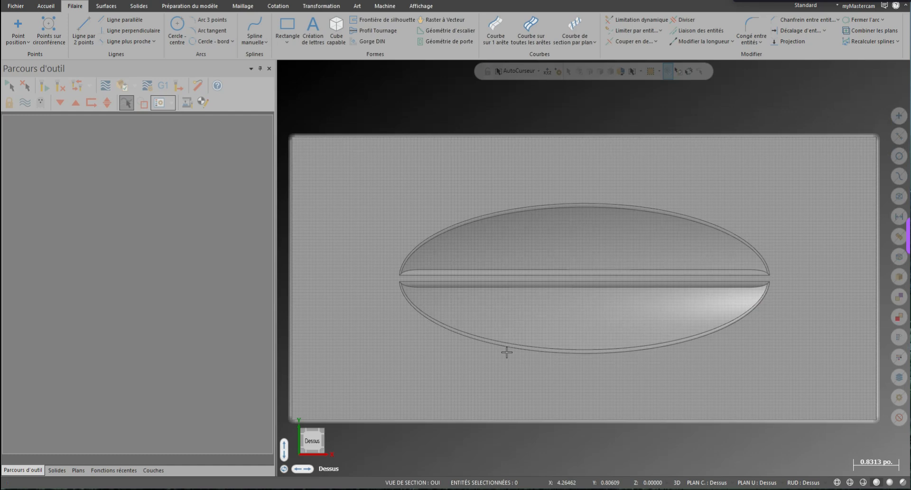
Select and delete the whole imported solid, and undo the deletion.
middle_click_drag(503, 380, 431, 221)
scroll(429, 209, "down", 3)
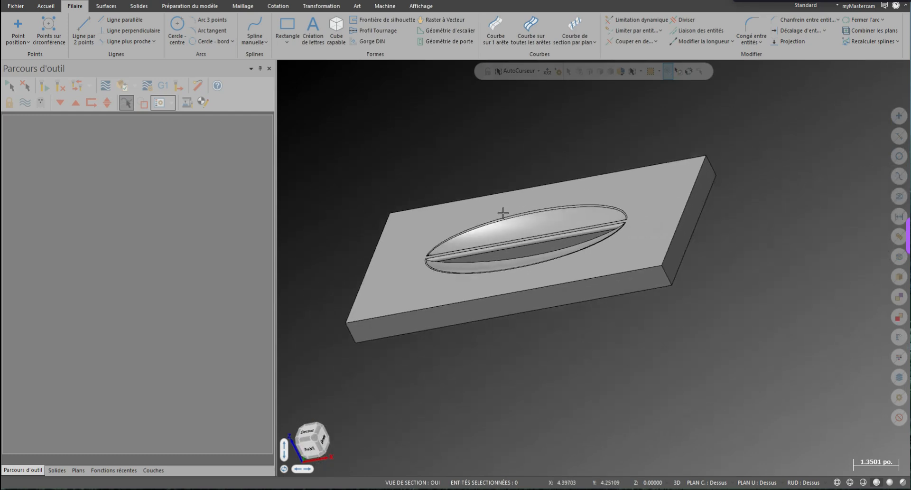
middle_click_drag(503, 213, 518, 272)
scroll(462, 257, "up", 1)
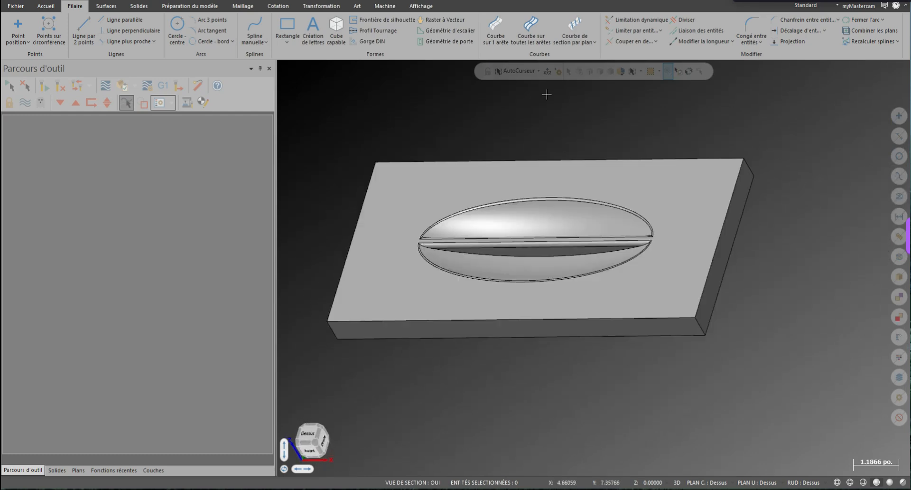
left_click(680, 302)
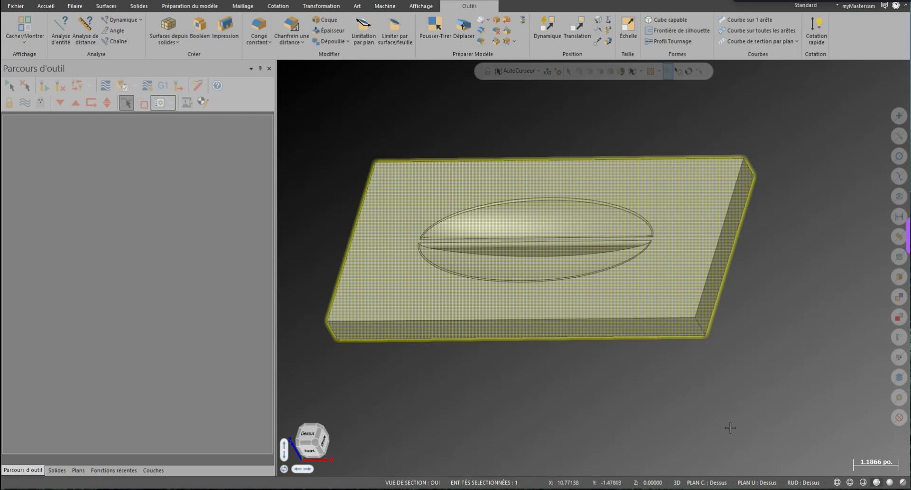
middle_click_drag(729, 427, 683, 371)
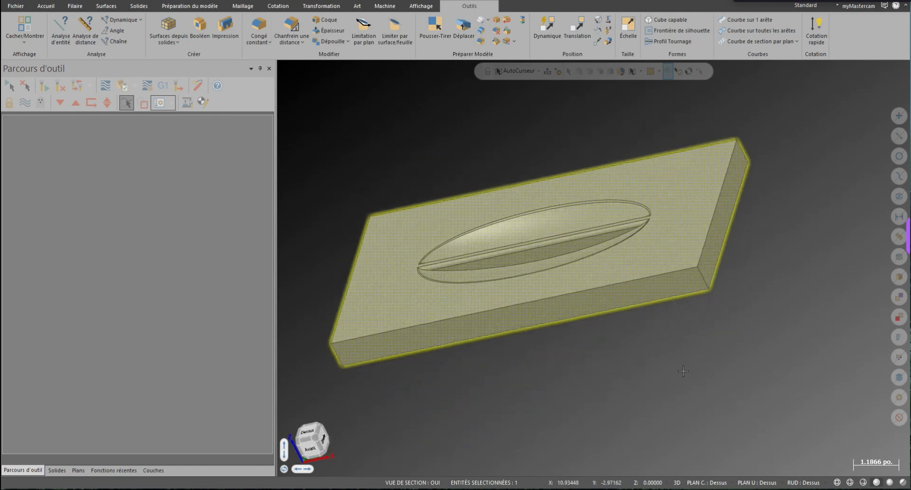
key("Delete")
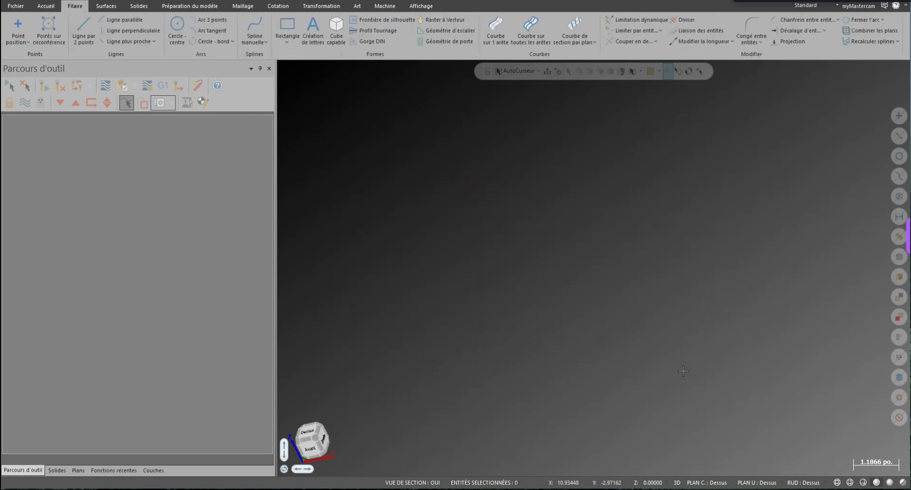
key("ctrl+z")
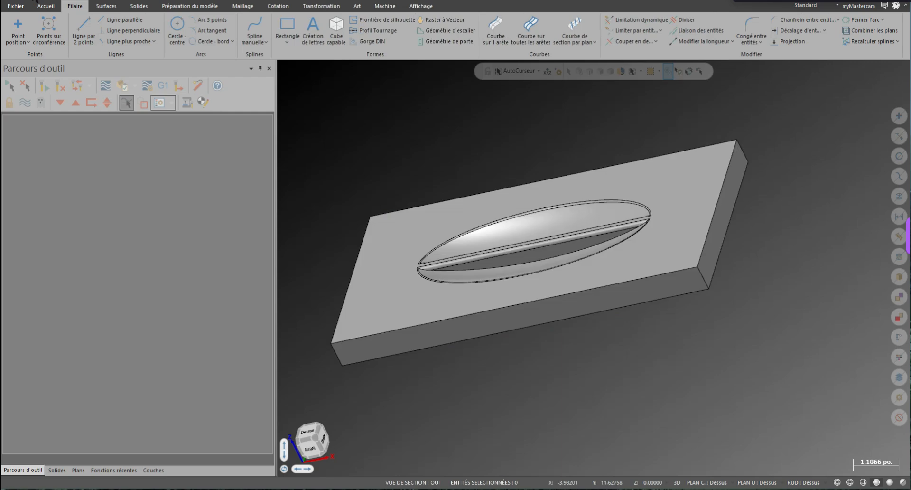
Reopen 2024 3D mastercam 3.stp as Surfaces restreintes, without saving the current file.
key("ctrl+o")
left_click(513, 199)
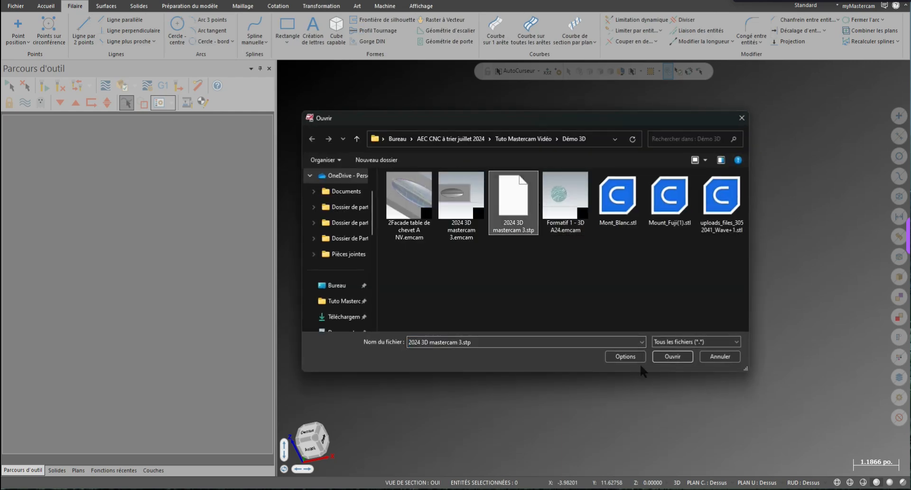
left_click(533, 191)
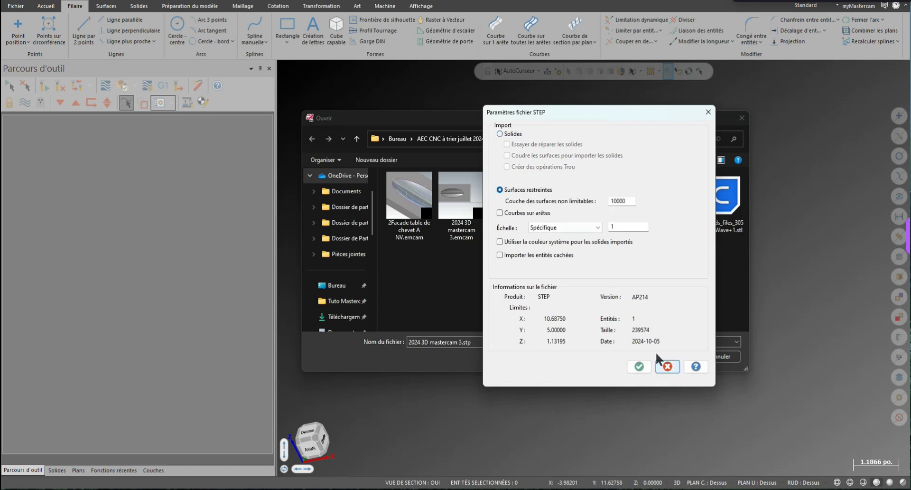
left_click(639, 366)
left_click(679, 356)
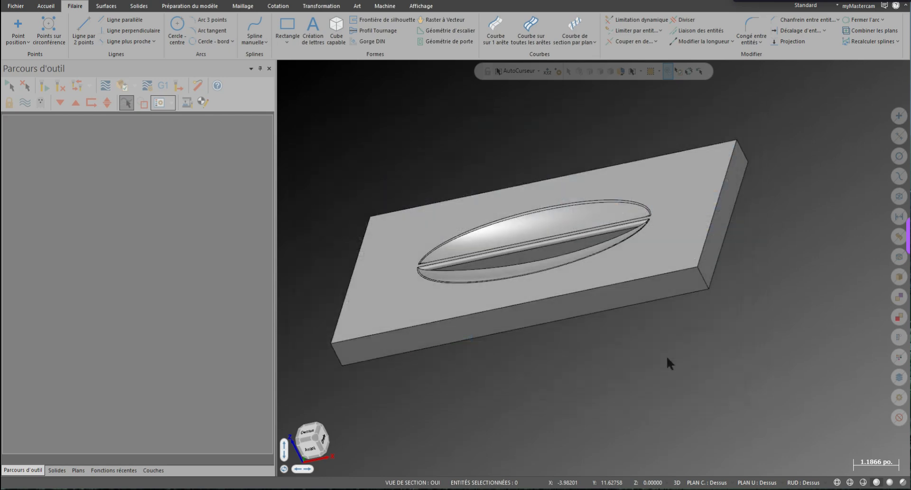
left_click(463, 258)
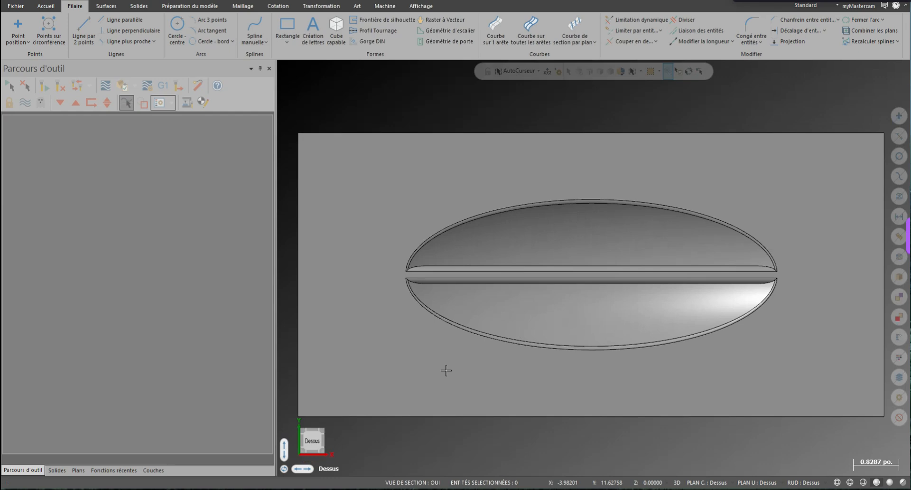
Examine the imported model by selecting its flat top face and curved pocket faces individually.
scroll(458, 428, "down", 2)
middle_click_drag(617, 313, 508, 213)
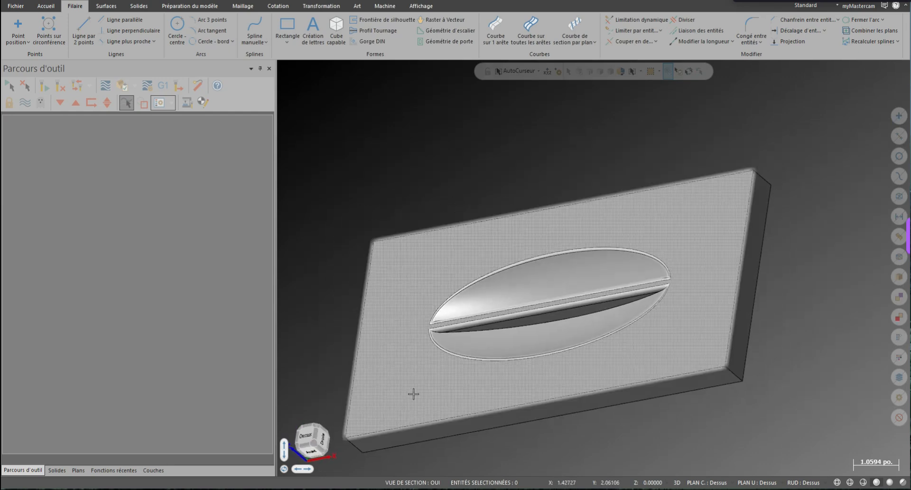
left_click(428, 269)
scroll(813, 96, "down", 2)
scroll(575, 430, "up", 2)
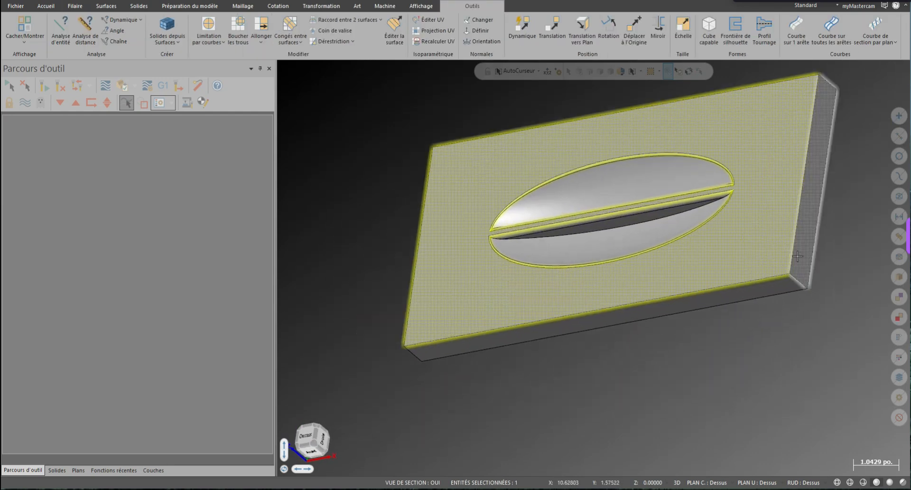
key("Escape")
left_click(647, 233)
left_click(637, 189)
left_click(691, 365)
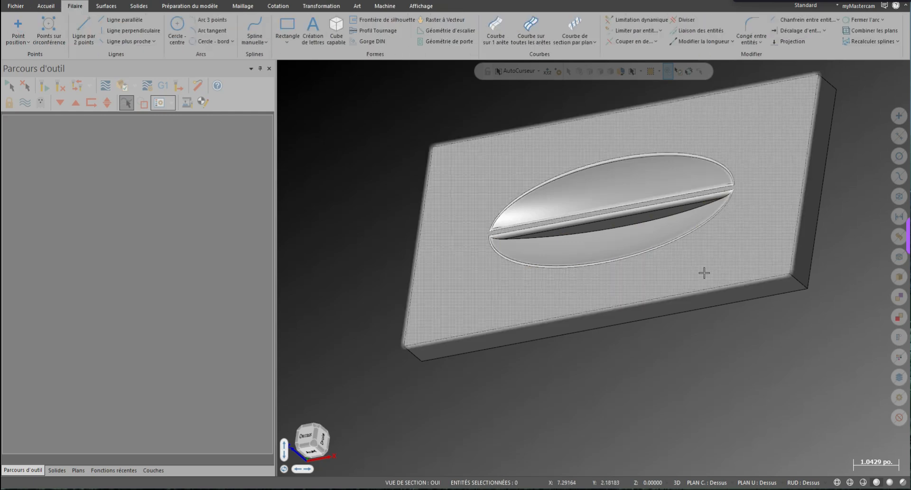
left_click(655, 181)
middle_click_drag(655, 181, 673, 138)
key("Escape")
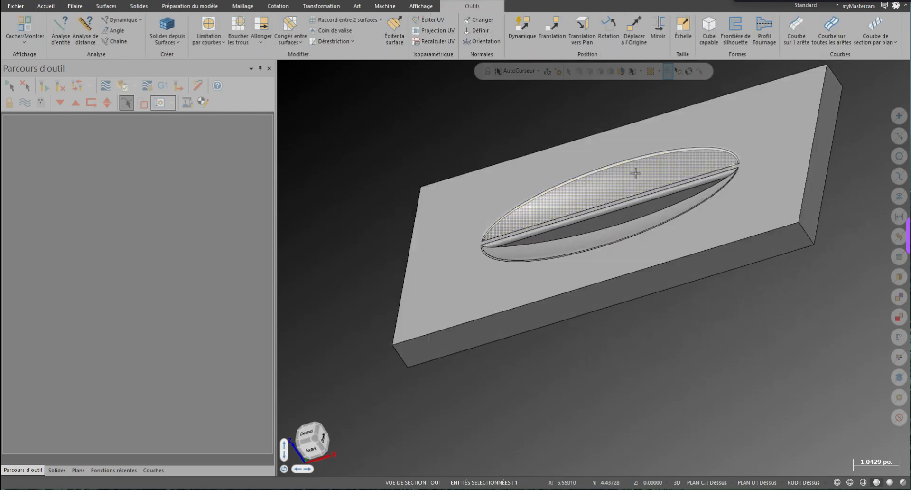
Delete the plate's top face and two of its side surfaces, and undo the deletions.
key("Delete")
left_click(518, 177)
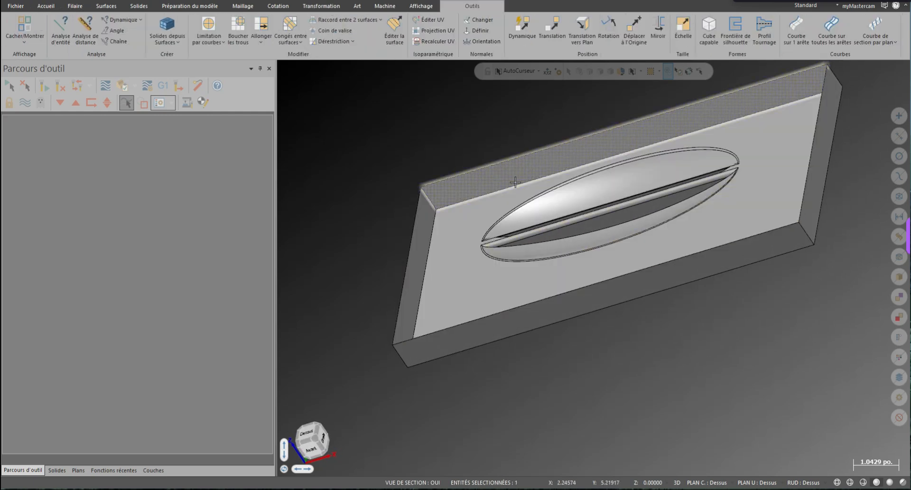
key("Delete")
left_click(483, 209)
key("Delete")
mouse_move(490, 336)
middle_mouse_down()
mouse_move(591, 363)
mouse_move(594, 351)
middle_mouse_up()
middle_click_drag(581, 385, 493, 350)
key("ctrl+z")
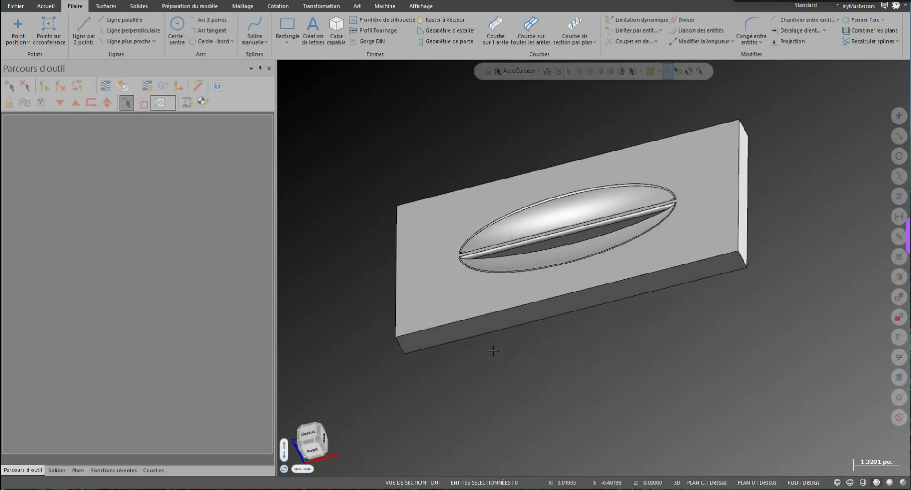
Convert all 14 plate surfaces into a solid from the top view, with tolerance 0.005 and the original surfaces deleted.
right_click(506, 349)
left_click(551, 205)
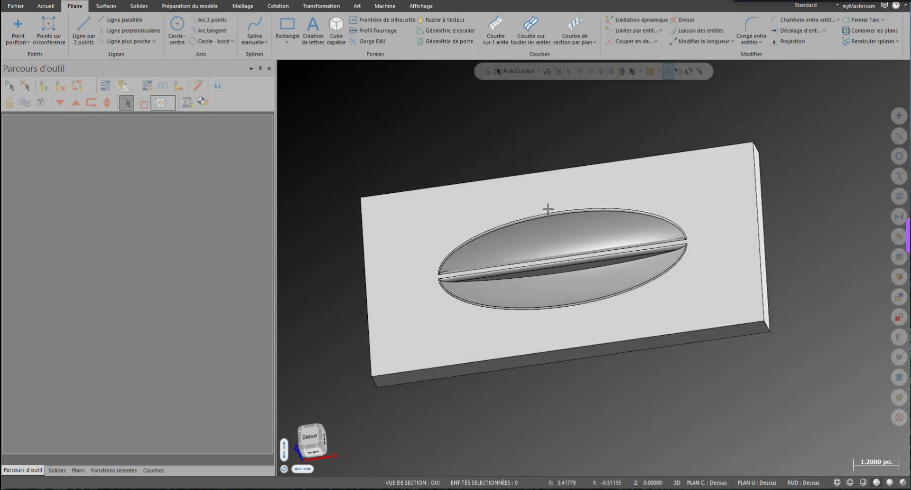
left_click(646, 250)
middle_click_drag(610, 312, 557, 247)
left_click(667, 183)
right_click(663, 146)
left_click(684, 200)
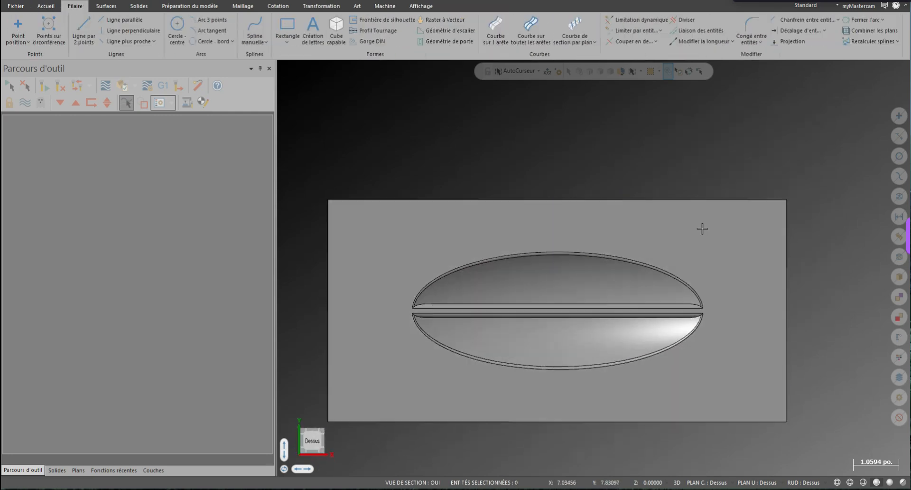
left_click_drag(423, 138, 817, 378)
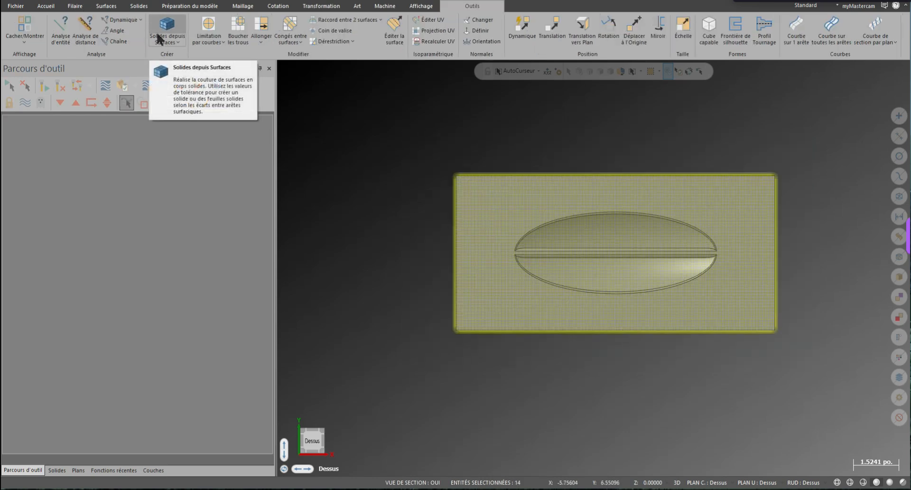
left_click(138, 6)
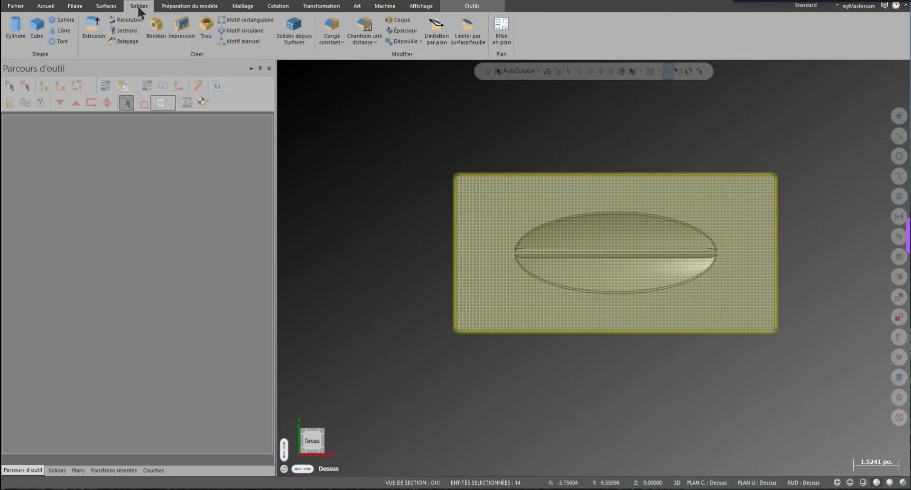
left_click(298, 43)
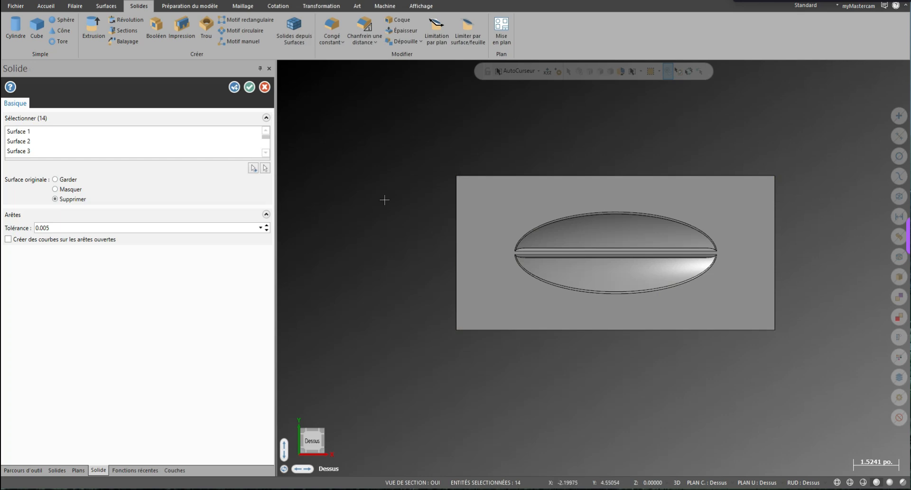
mouse_move(552, 308)
middle_mouse_down()
mouse_move(583, 307)
mouse_move(501, 269)
middle_mouse_up()
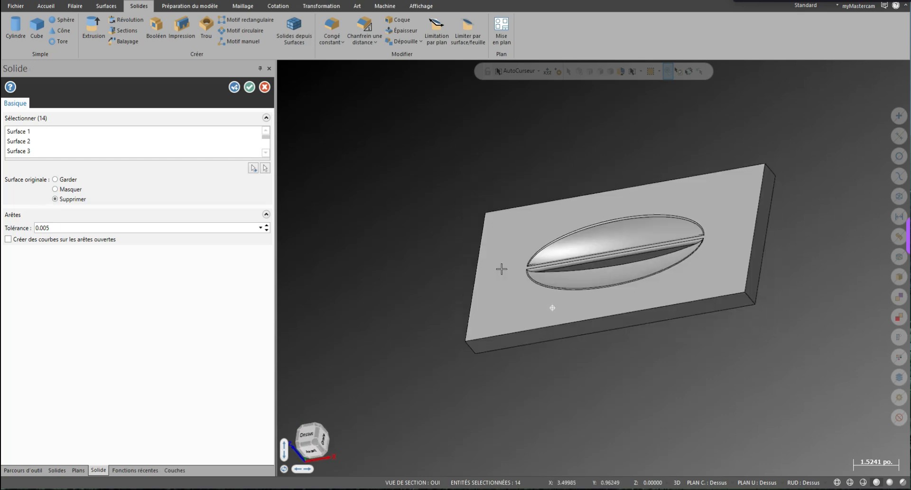
scroll(179, 136, "down", 4)
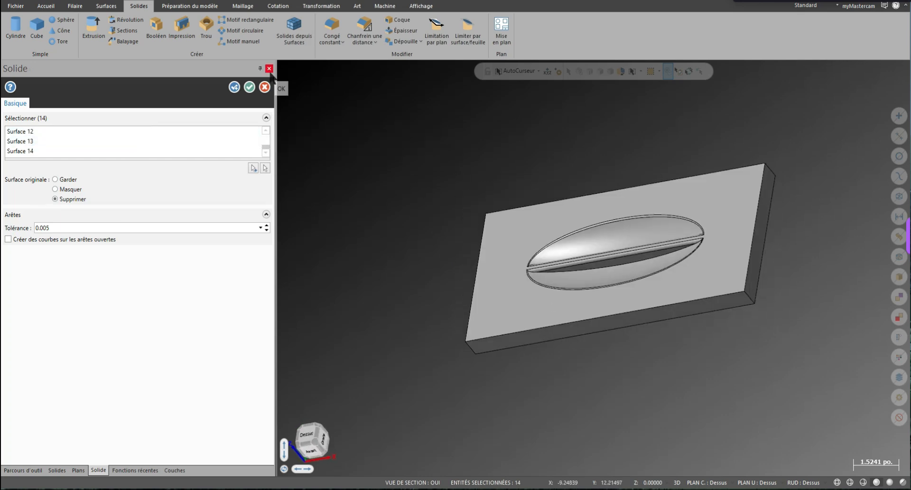
left_click(250, 87)
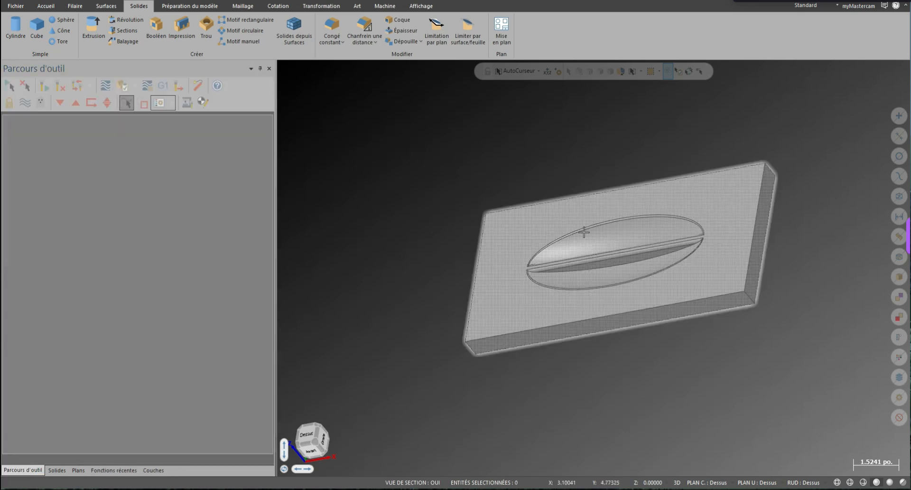
Examine the converted plate by selecting it as a single body and clearing the selection.
left_click(584, 231)
middle_click_drag(584, 232, 760, 271)
key("Escape")
left_click(706, 224)
key("Escape")
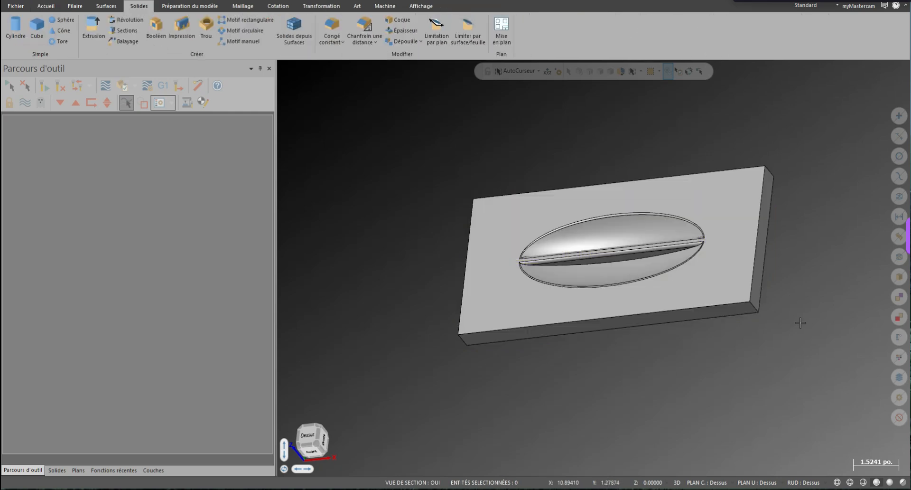
Try to convert the solid plate back into surfaces with current attributes, keeping the original solid.
left_click(707, 227)
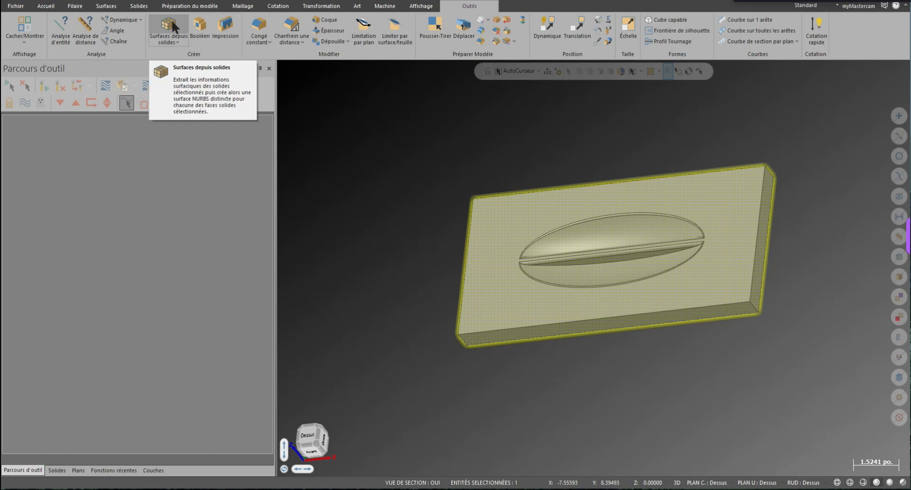
left_click(106, 5)
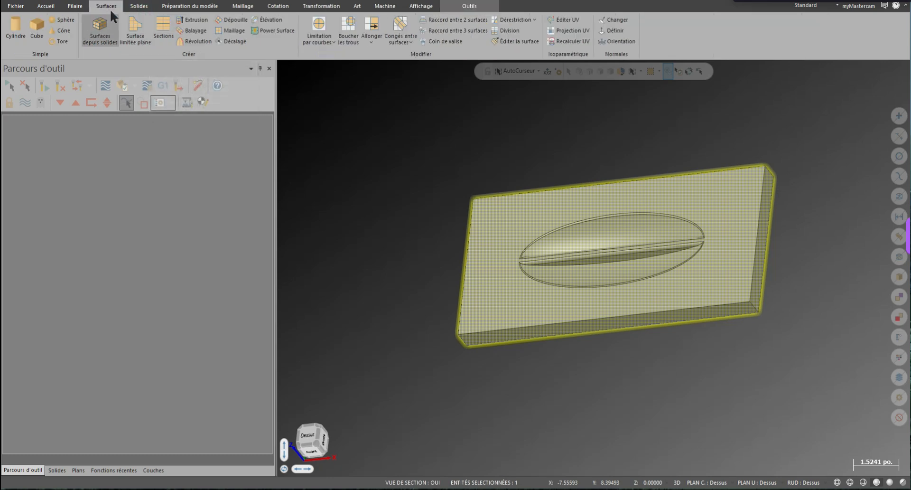
left_click(104, 39)
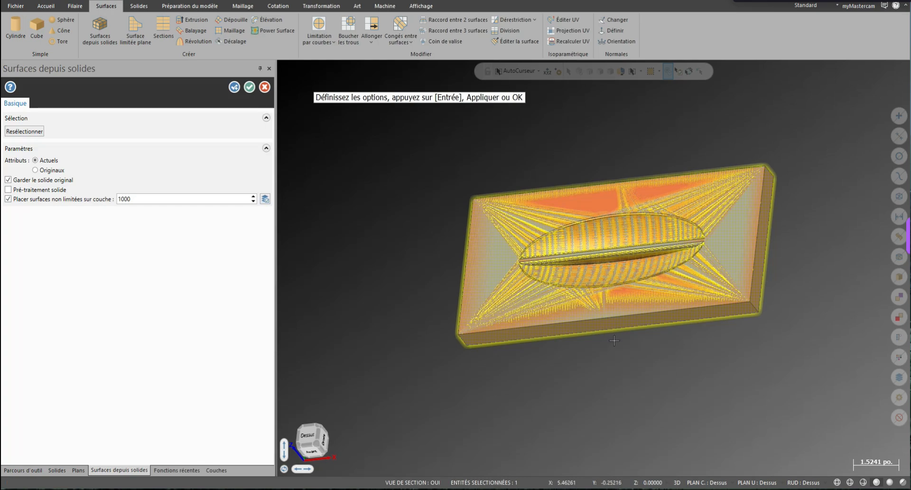
middle_click_drag(614, 340, 562, 342)
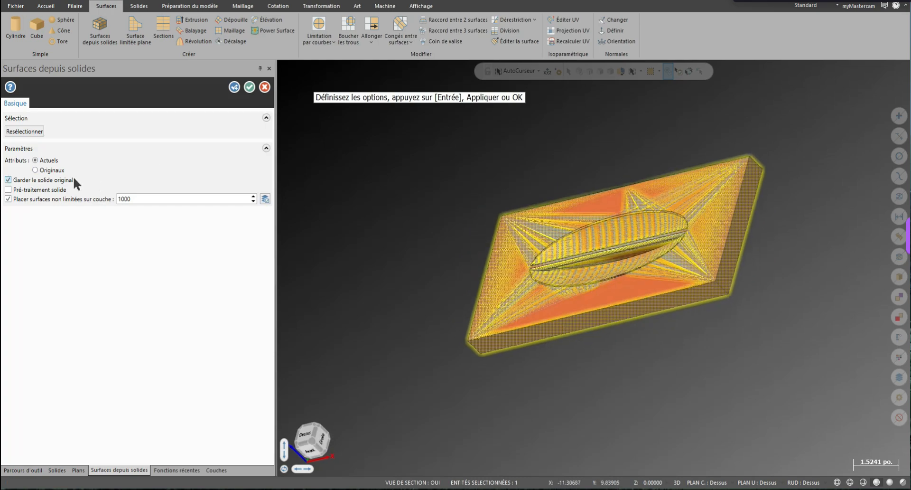
key("Return")
Open Mount_Fuji(1).stl as a mesh (Maillage) at scale 1, without saving the current file.
right_click(446, 156)
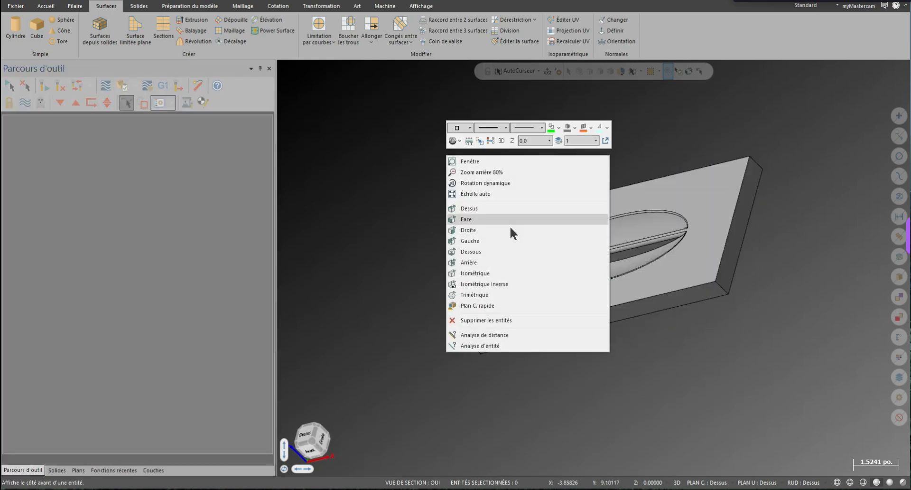
left_click(470, 208)
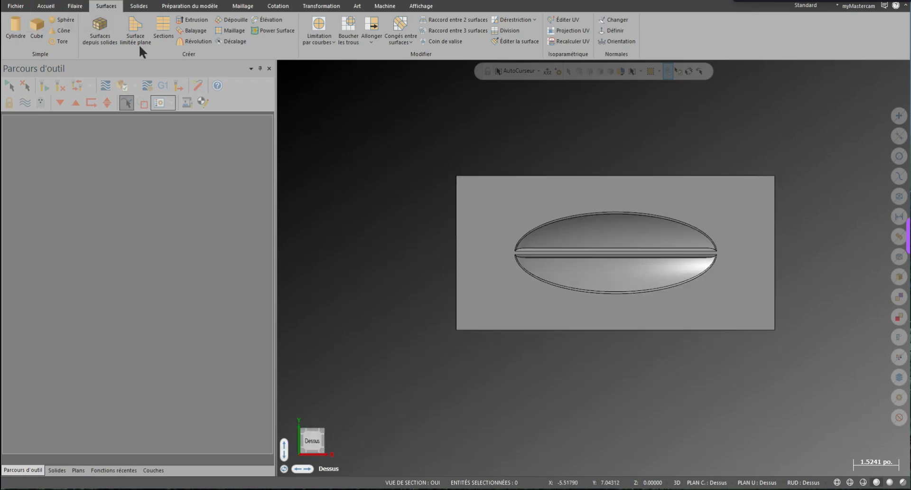
key("ctrl+o")
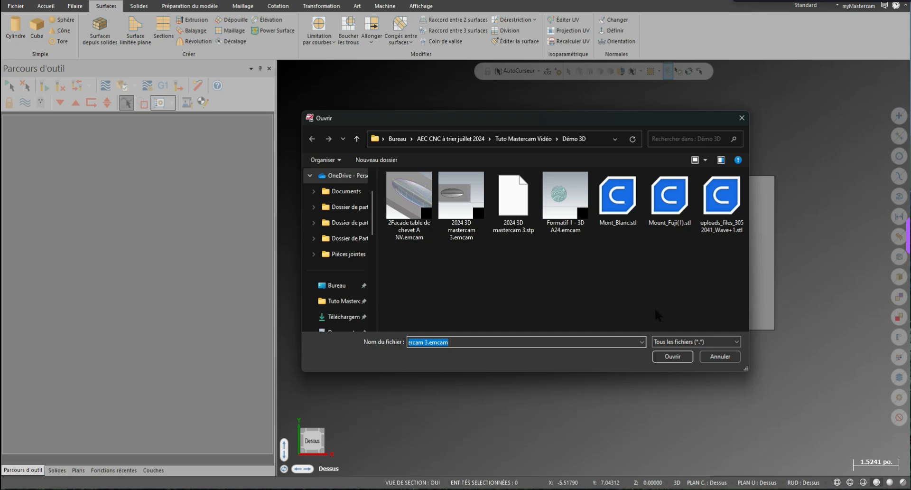
left_click(668, 227)
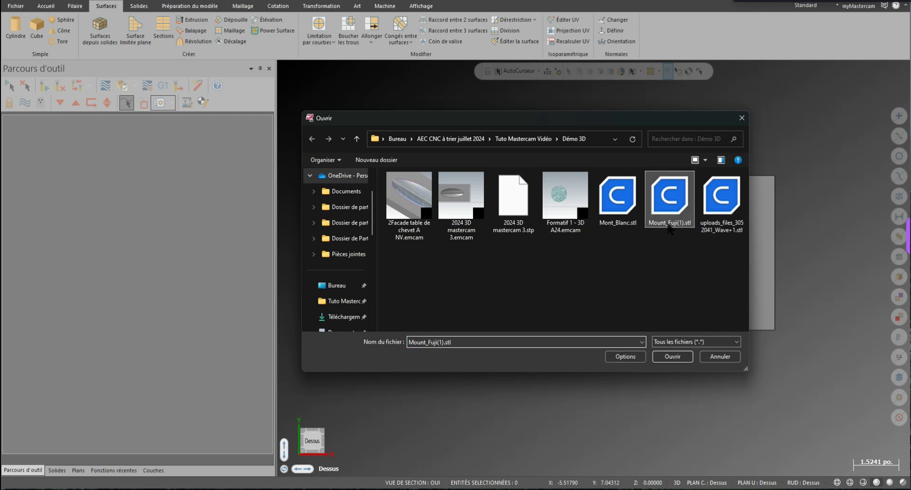
left_click(634, 360)
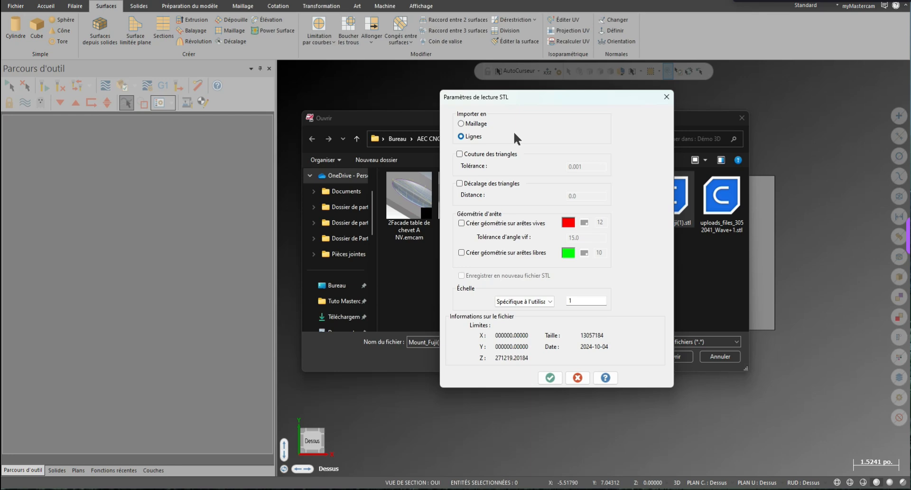
left_click(560, 376)
left_click(671, 356)
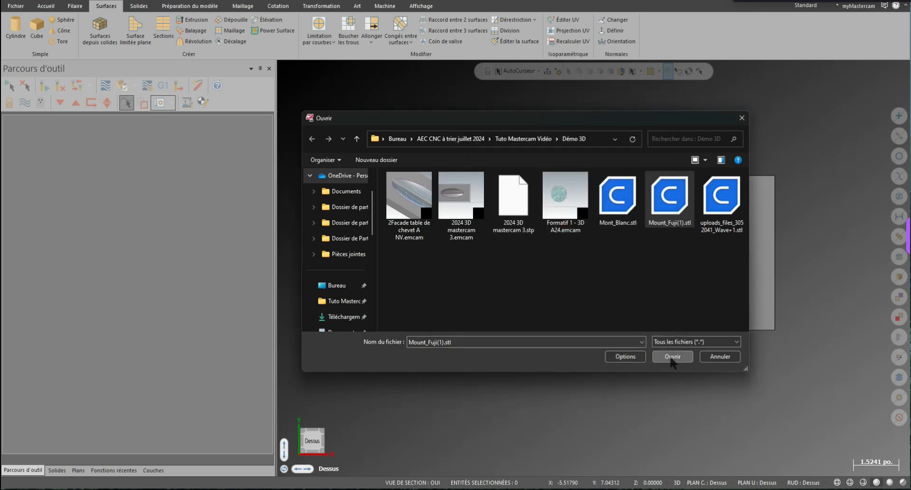
left_click(446, 258)
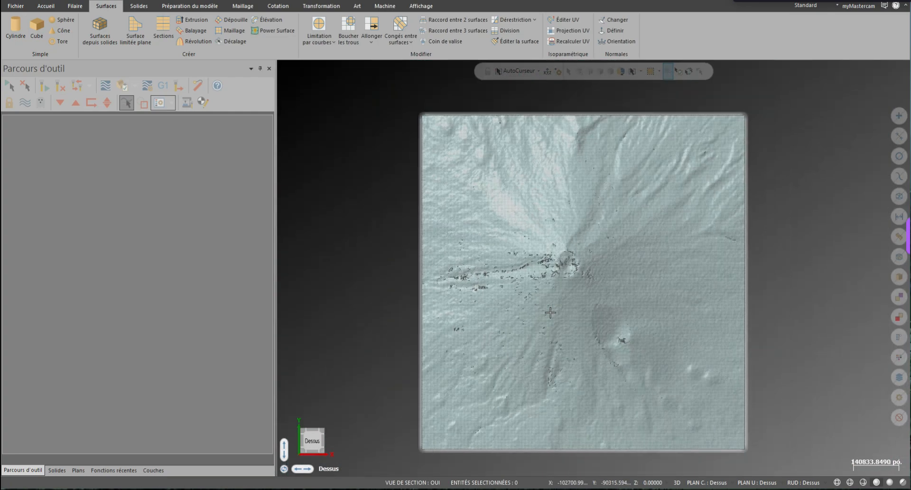
Examine the Mount Fuji mesh from several angles, selecting it as one entity, and return to the top view.
scroll(550, 313, "down", 1)
middle_click_drag(551, 312, 480, 240)
middle_click_drag(490, 311, 607, 300)
left_click(606, 300)
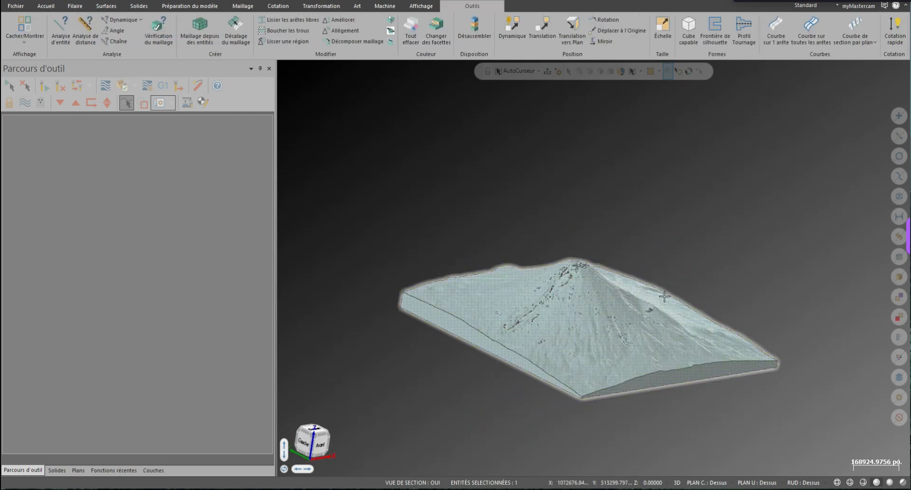
middle_click_drag(662, 295, 626, 302)
key("Escape")
scroll(722, 267, "up", 3)
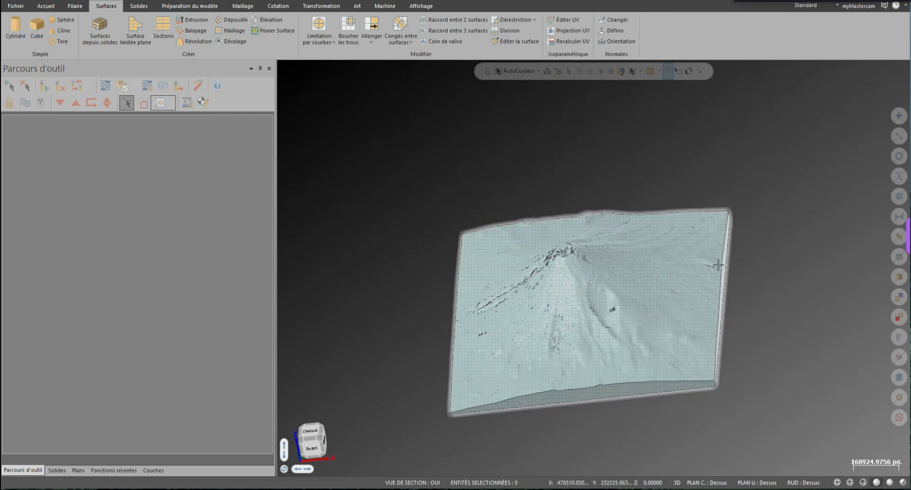
left_click(675, 244)
key("Escape")
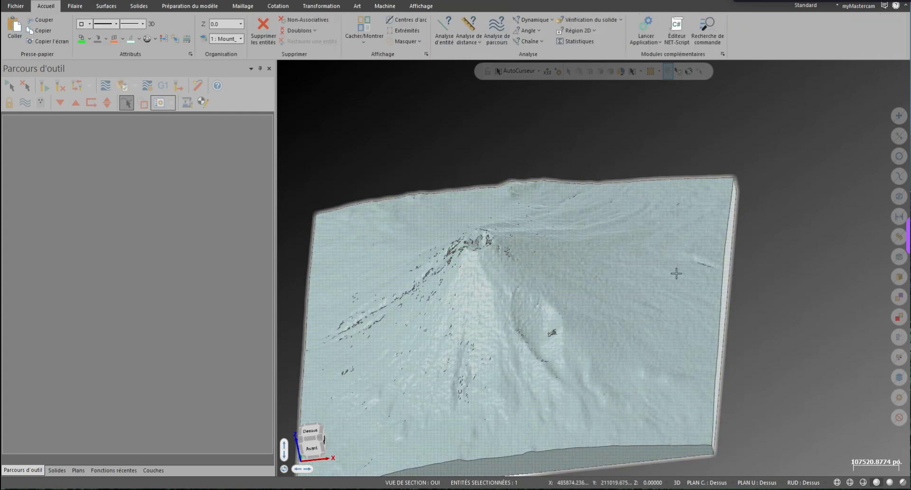
middle_click_drag(673, 271, 754, 332)
right_click(754, 332)
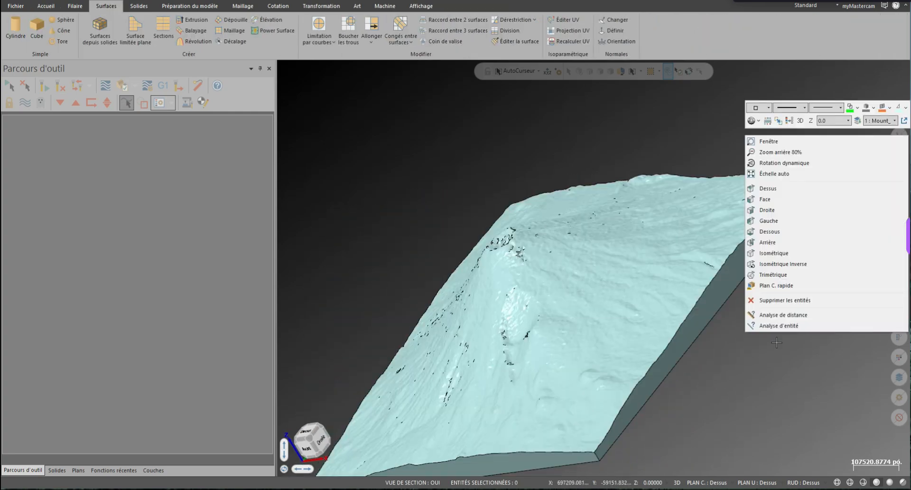
left_click(790, 187)
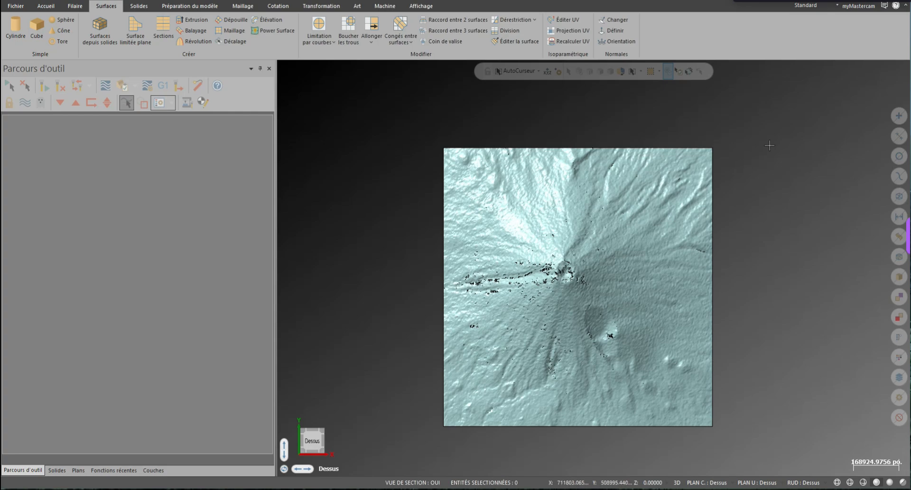
Try to snap the first point of a free two-point line to the mesh's upper-right corner in a tilted view.
scroll(765, 145, "up", 8)
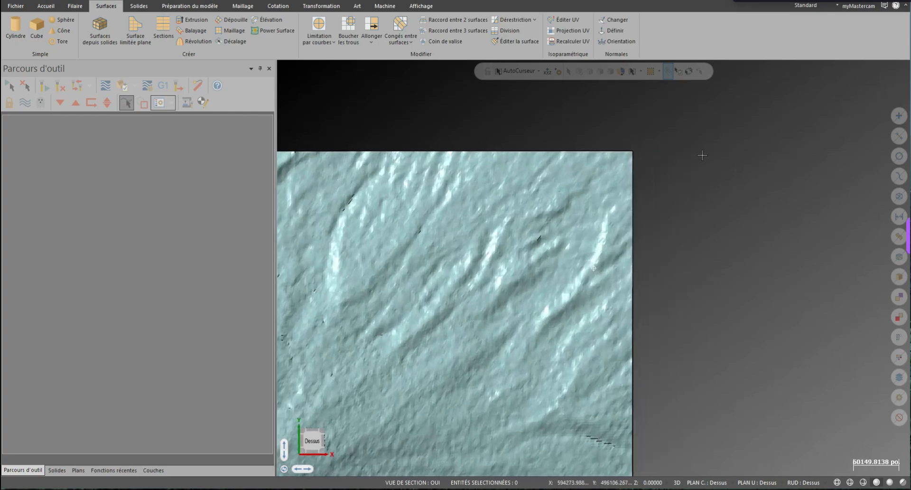
middle_click_drag(704, 154, 669, 167)
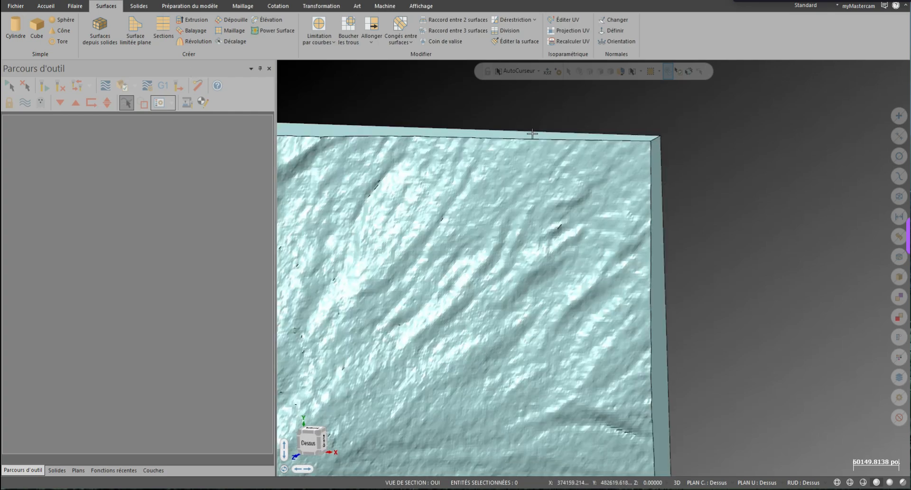
scroll(666, 132, "up", 5)
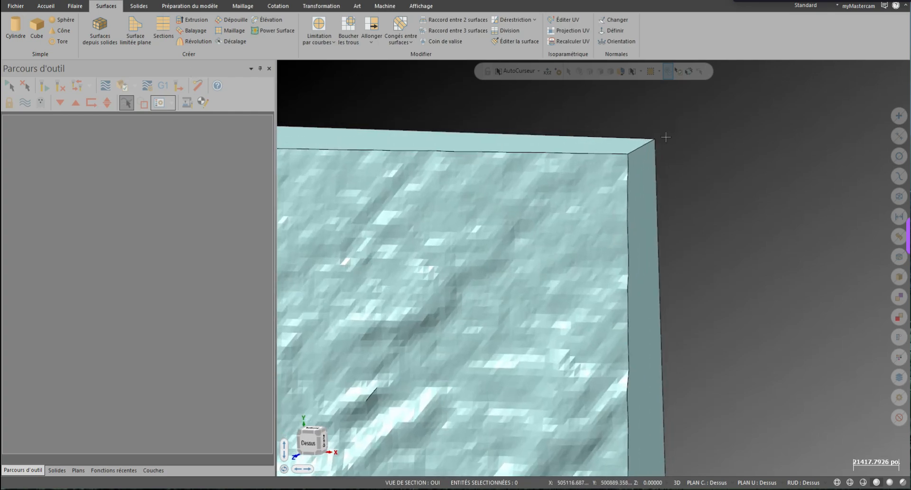
left_click(75, 5)
left_click(88, 36)
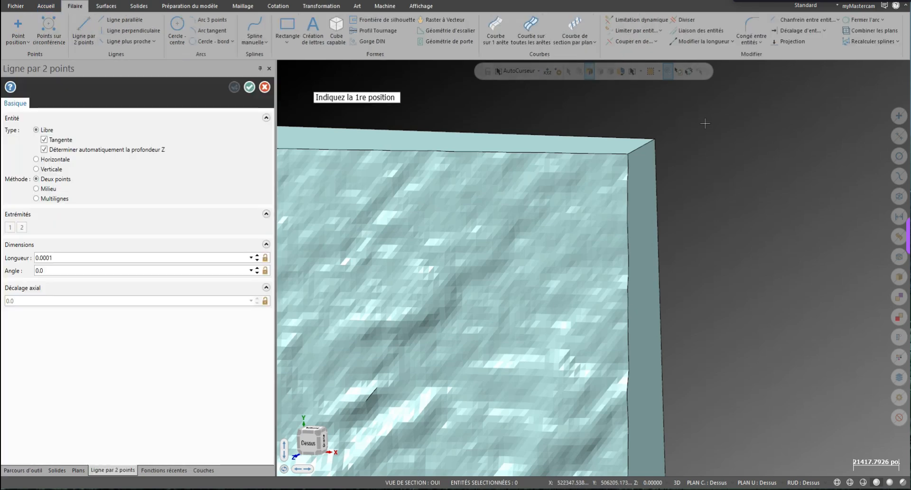
scroll(651, 138, "up", 2)
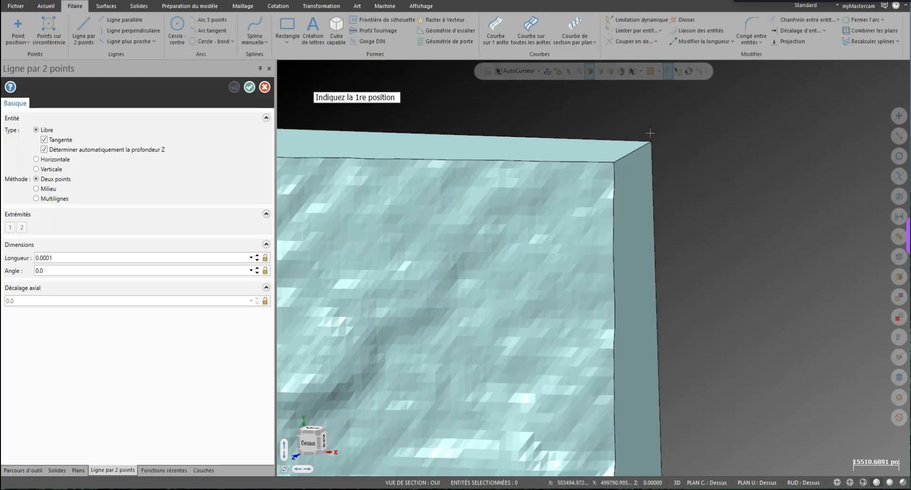
scroll(633, 147, "up", 1)
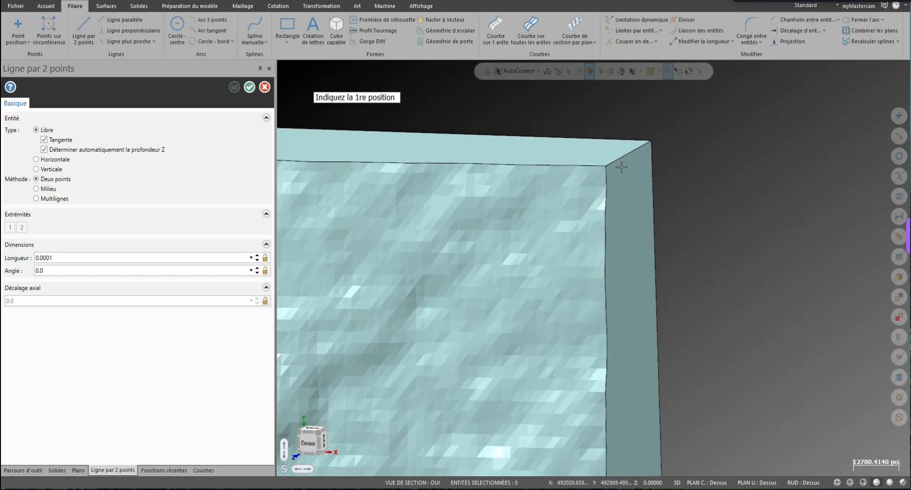
Try to locate a snap point for the line's start at the mesh corners from the top view, and cancel the command.
right_click(695, 196)
left_click(687, 205)
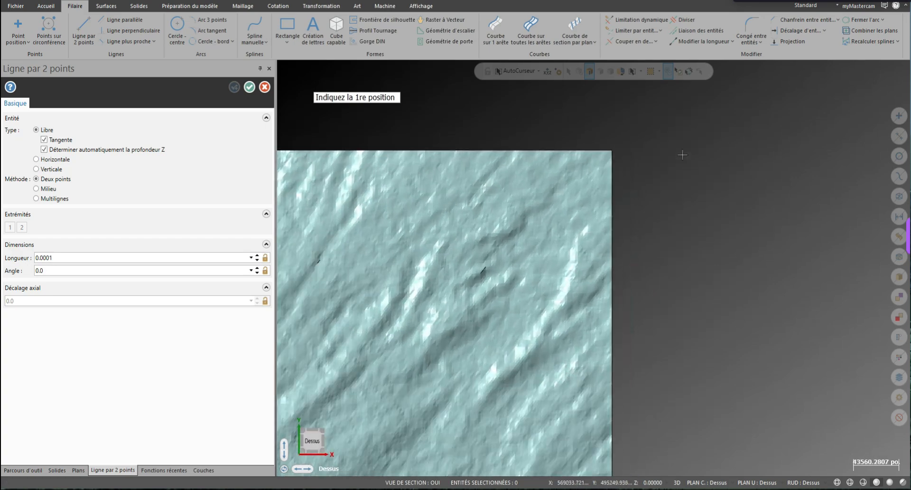
scroll(595, 139, "up", 4)
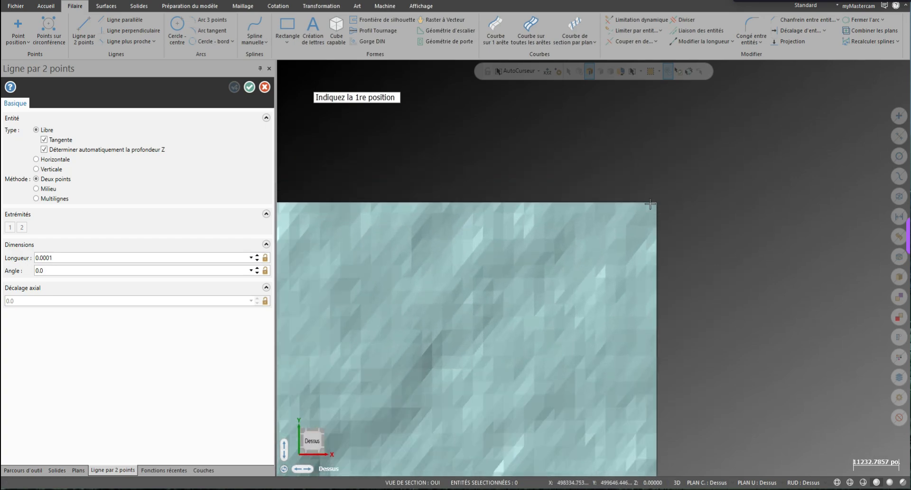
scroll(657, 205, "up", 12)
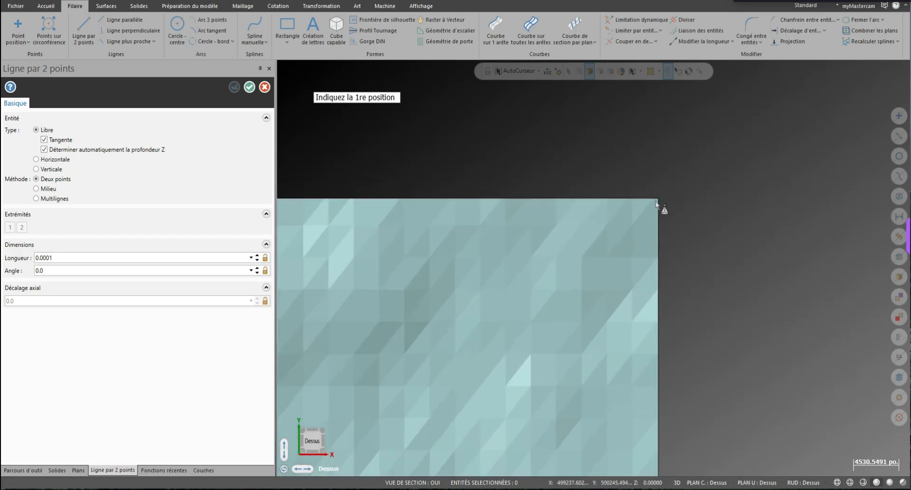
scroll(654, 201, "up", 2)
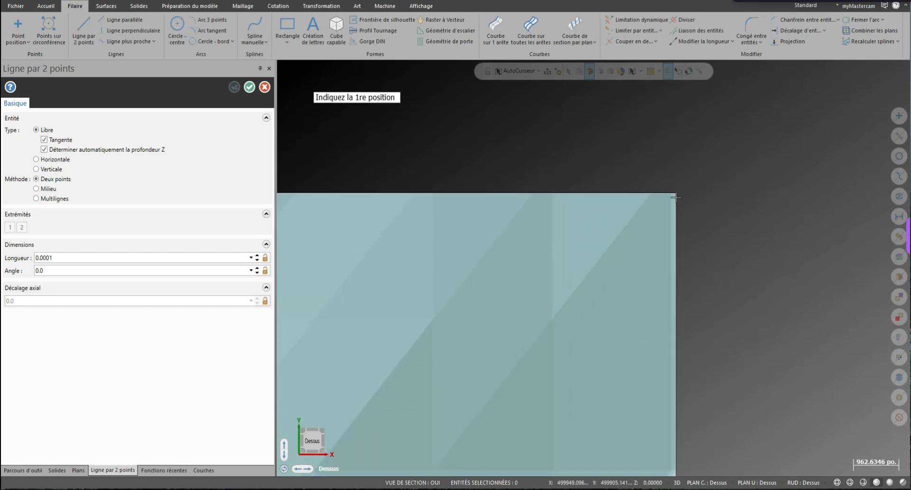
scroll(634, 195, "down", 5)
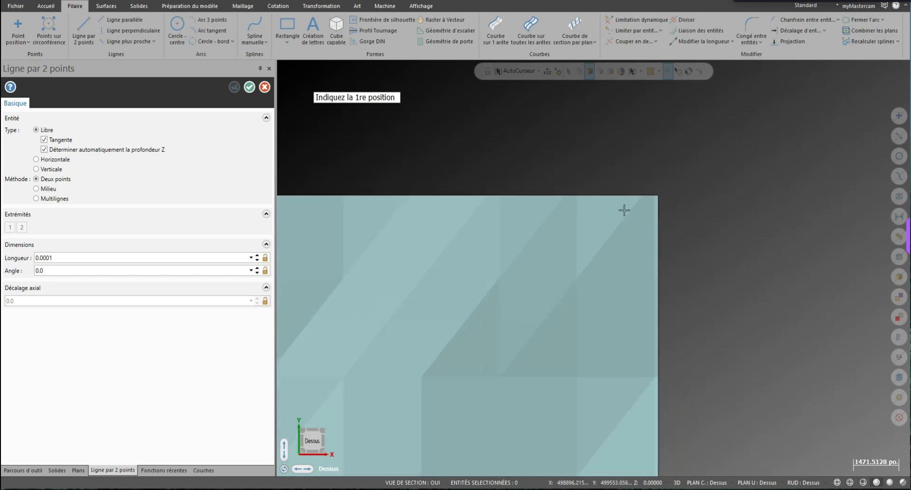
scroll(571, 209, "down", 10)
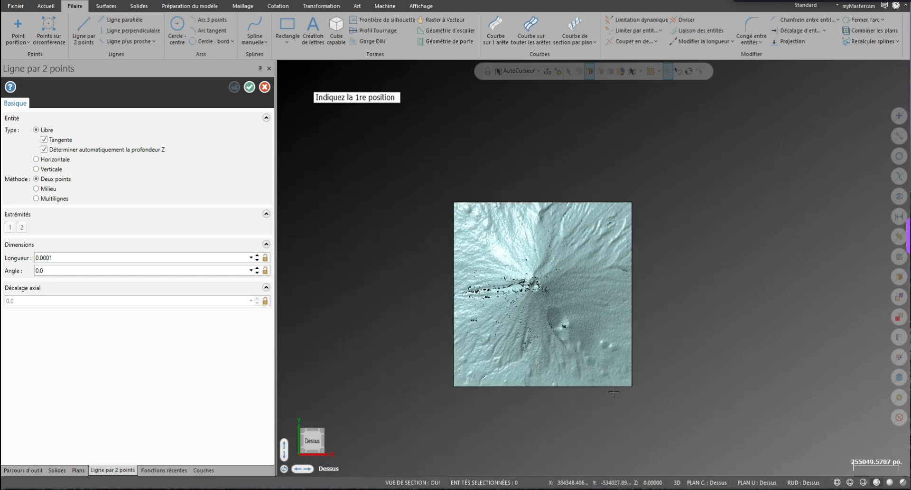
scroll(613, 391, "up", 2)
scroll(625, 387, "down", 1)
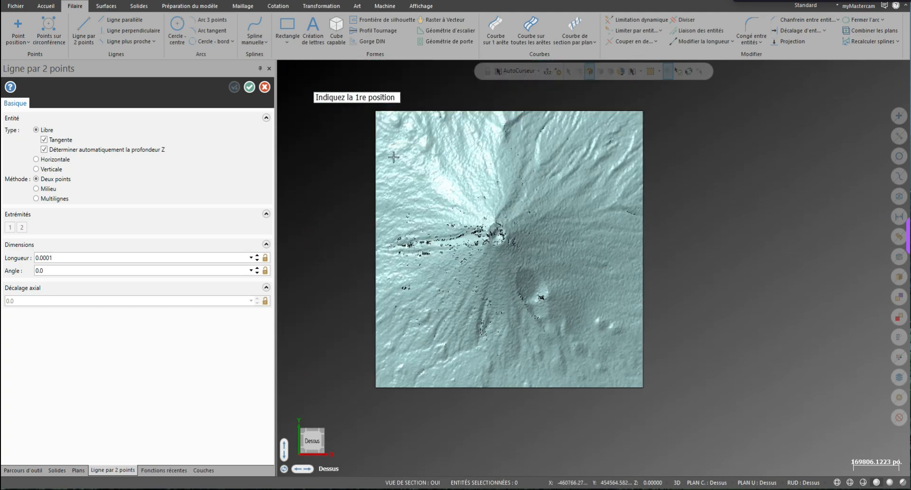
scroll(770, 382, "down", 1)
scroll(493, 173, "up", 2)
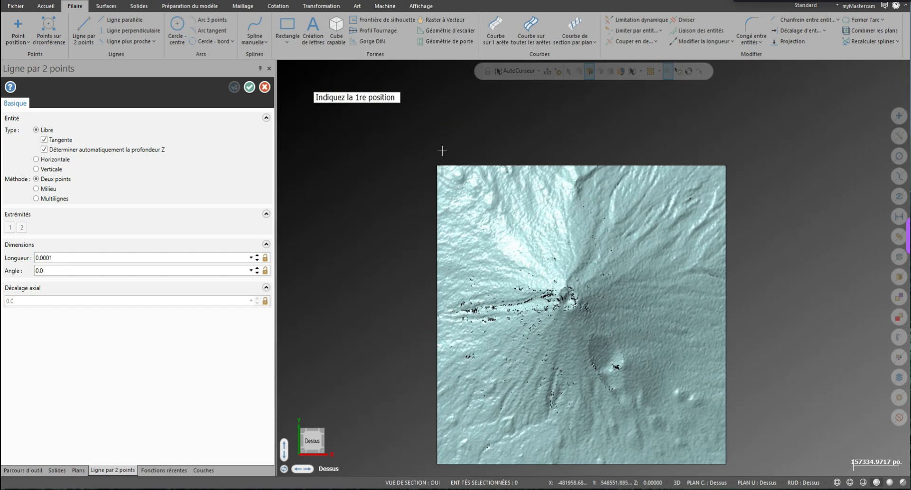
key("Escape")
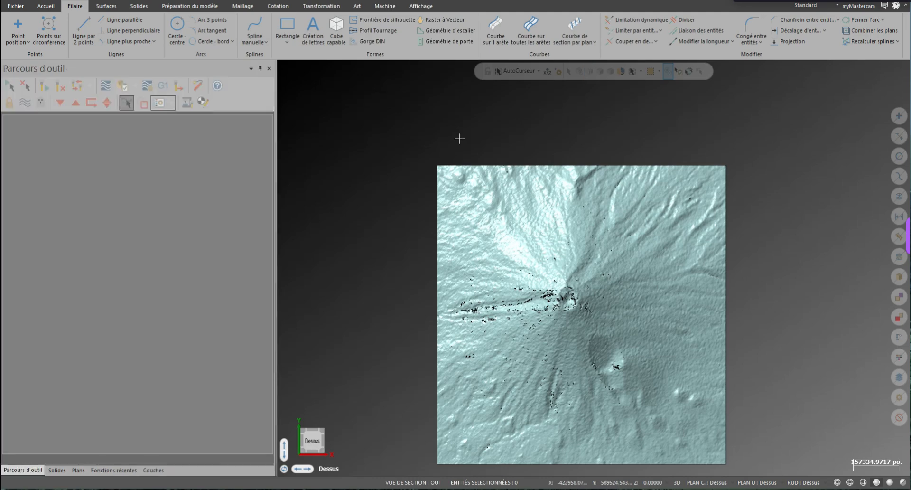
Open Mount_Fuji(1).stl with the STL read option set to import as lines (Lignes), without saving the current file.
key("alt+7")
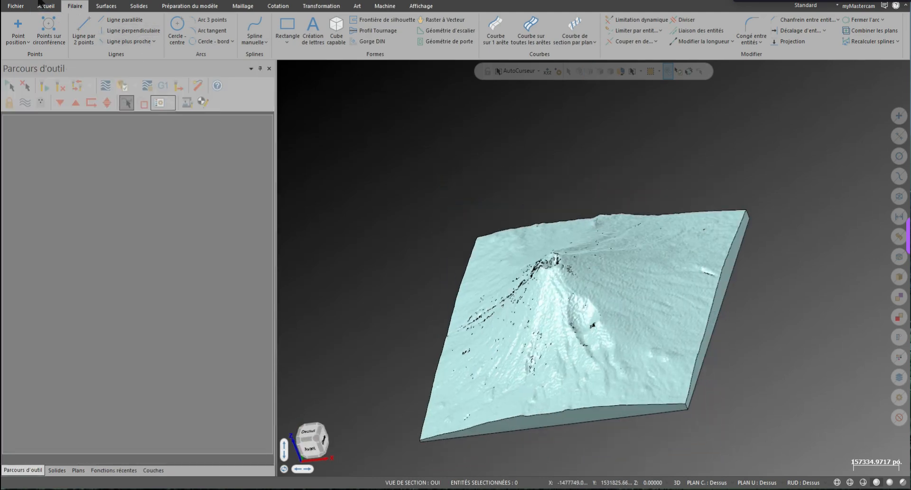
key("ctrl+o")
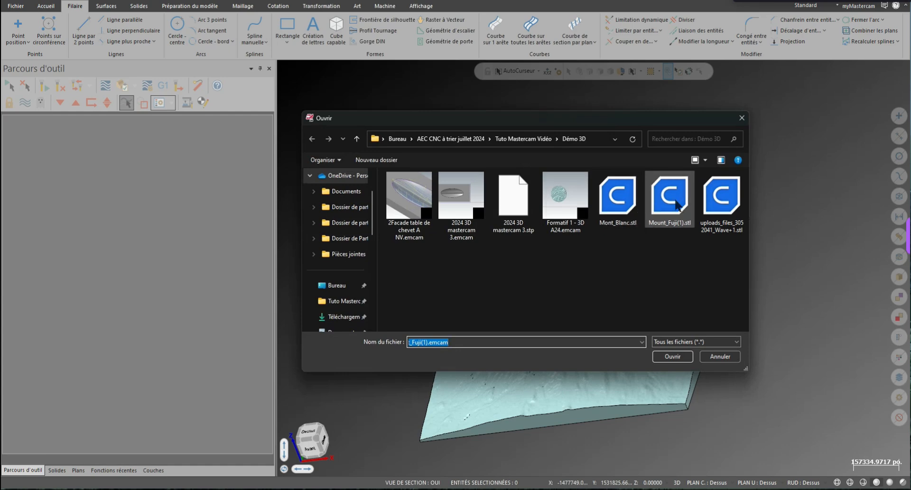
left_click(670, 197)
left_click(630, 356)
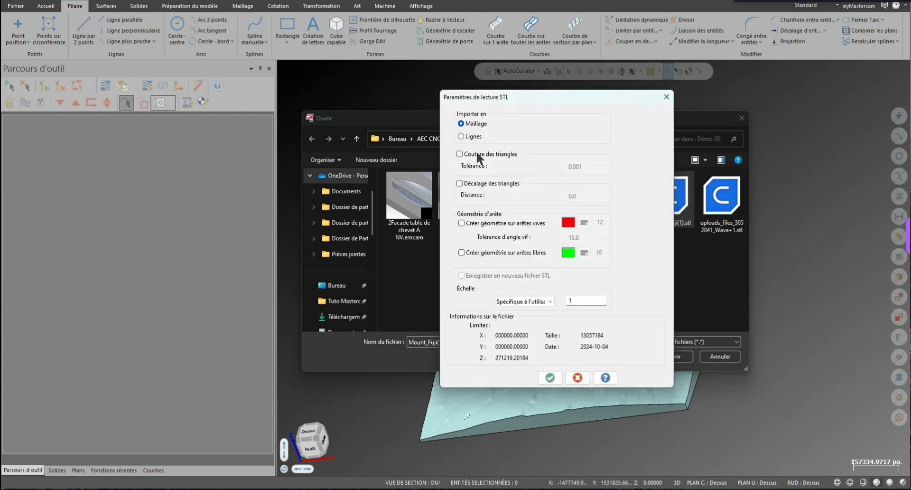
left_click(474, 137)
left_click(550, 377)
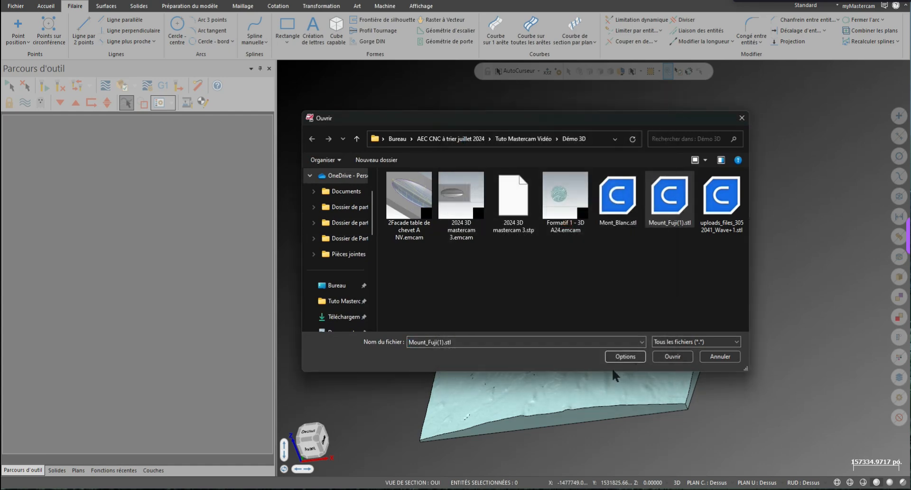
left_click(671, 356)
left_click(470, 258)
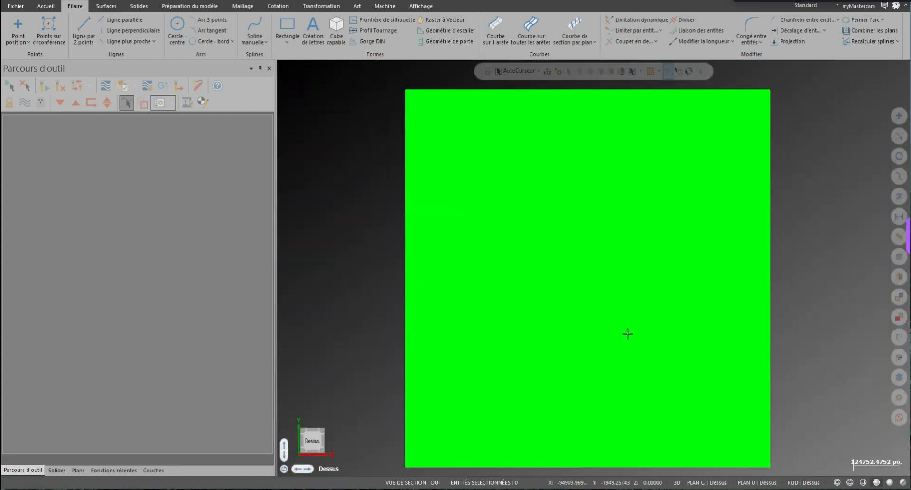
Examine the imported Mount Fuji lines from the front view, including the individual triangle lines near the summit.
scroll(626, 334, "down", 3)
middle_click_drag(610, 321, 586, 281)
middle_click_drag(574, 325, 556, 288)
middle_click_drag(651, 341, 642, 325)
right_click(767, 331)
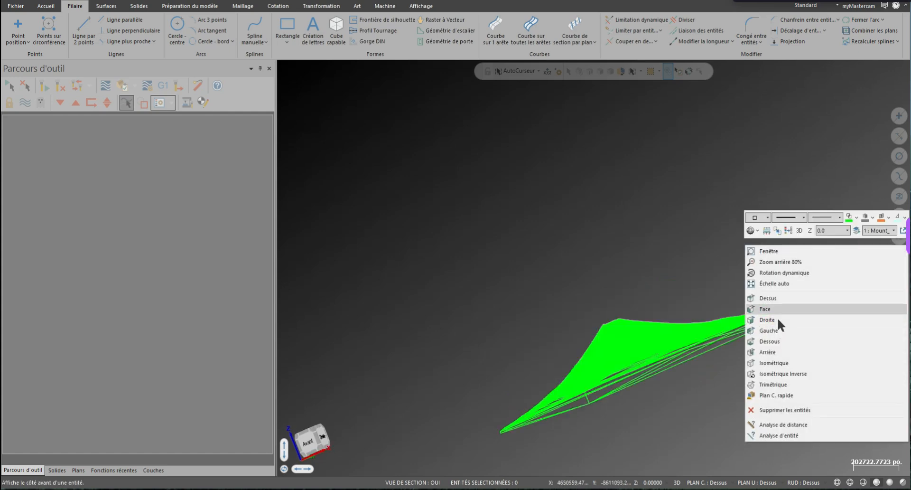
left_click(777, 313)
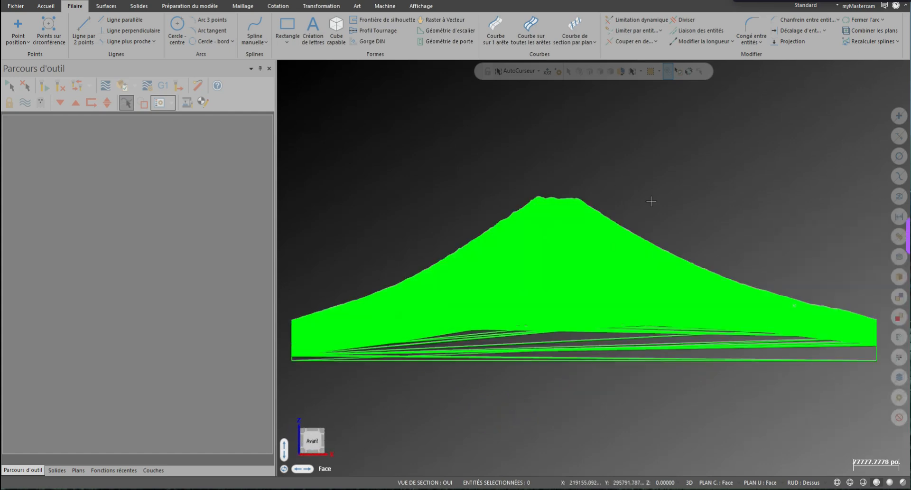
scroll(539, 214, "up", 6)
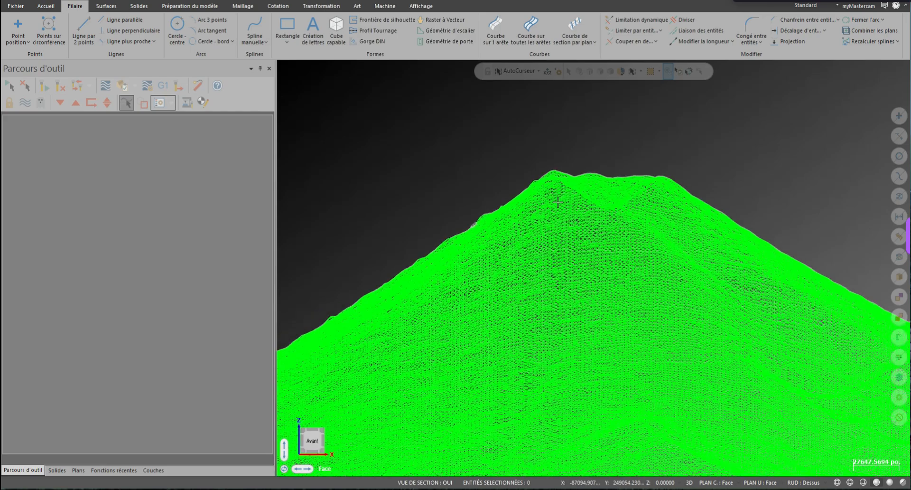
scroll(557, 203, "up", 4)
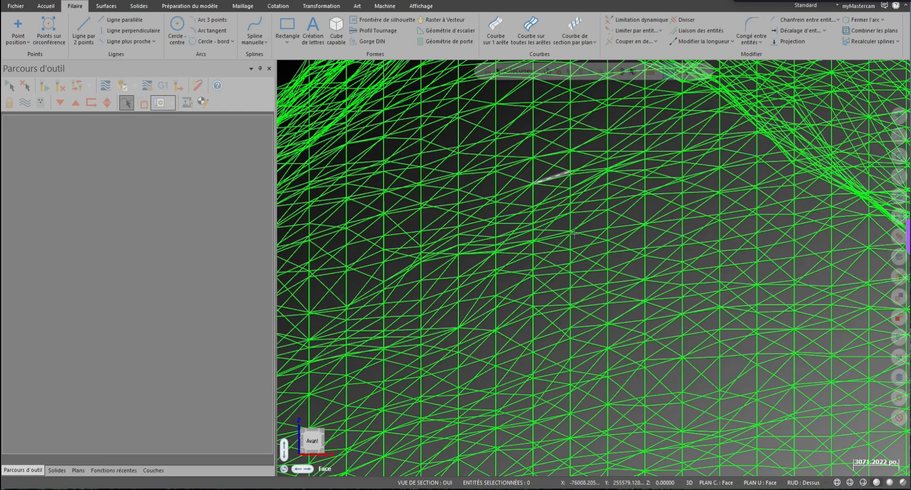
scroll(575, 233, "up", 1)
scroll(586, 267, "down", 2)
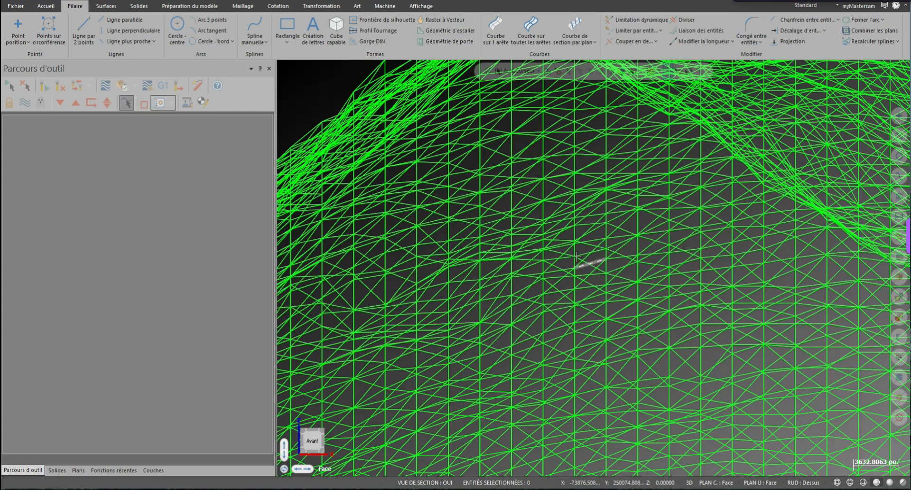
scroll(577, 257, "down", 4)
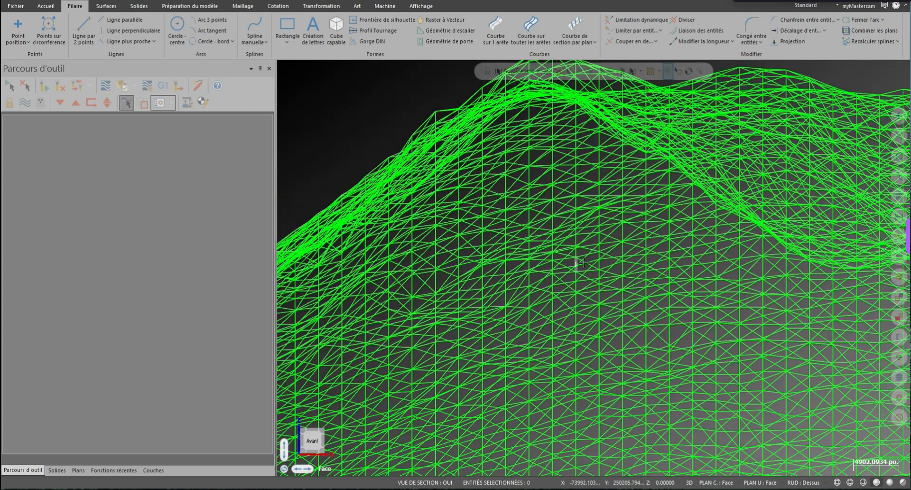
scroll(625, 190, "down", 1)
Examine the line network at an angle, from the summit's triangles out to the whole terrain and its base outline.
middle_click_drag(645, 177, 592, 203)
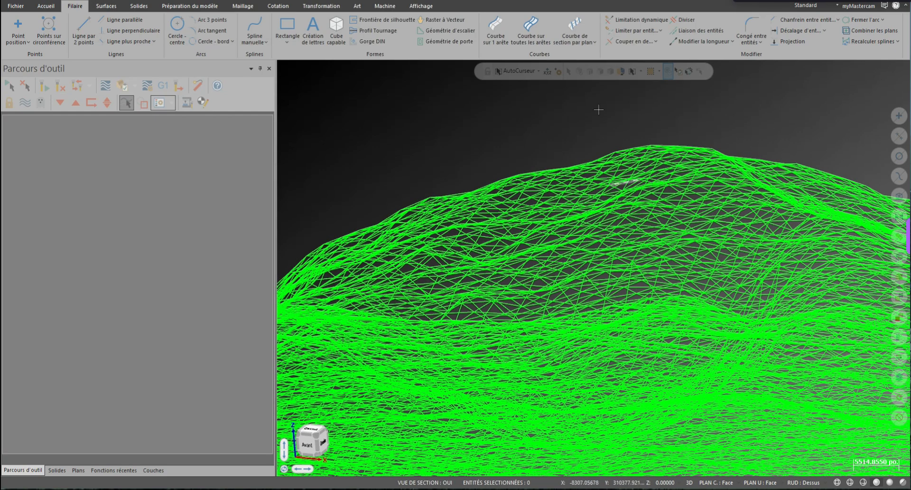
scroll(598, 110, "down", 2)
scroll(600, 112, "down", 3)
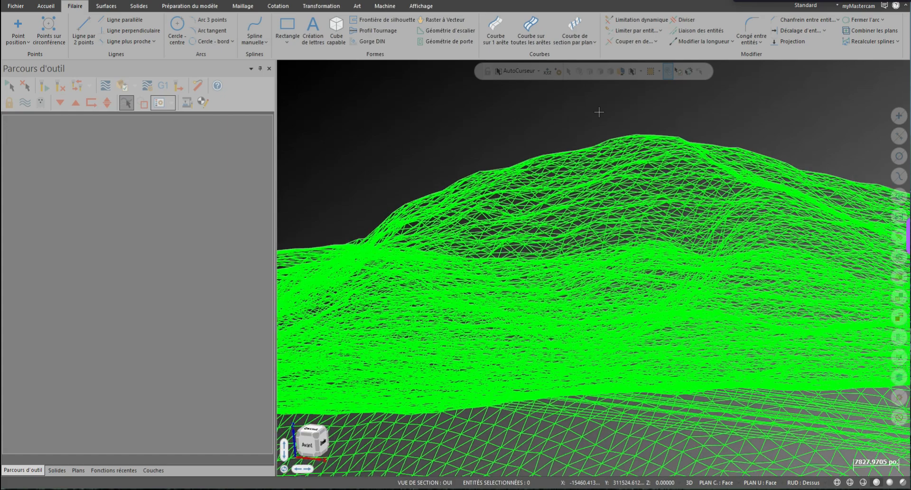
scroll(602, 116, "down", 2)
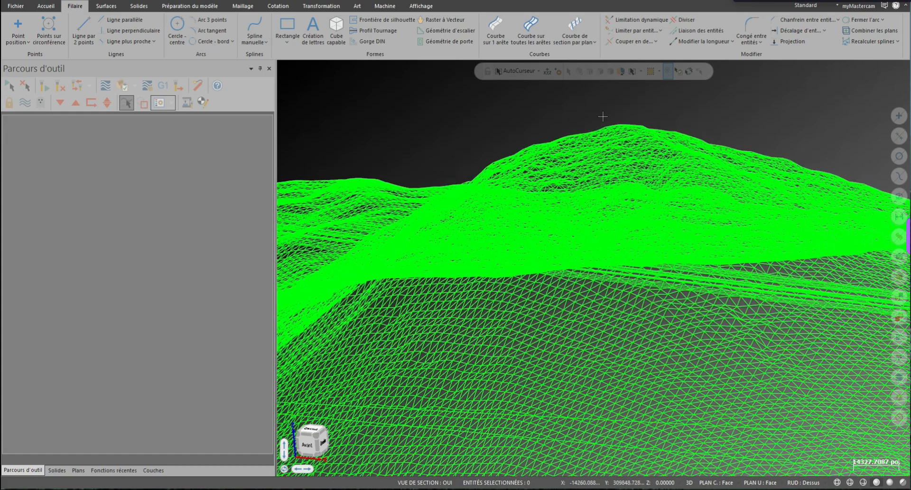
scroll(451, 130, "down", 1)
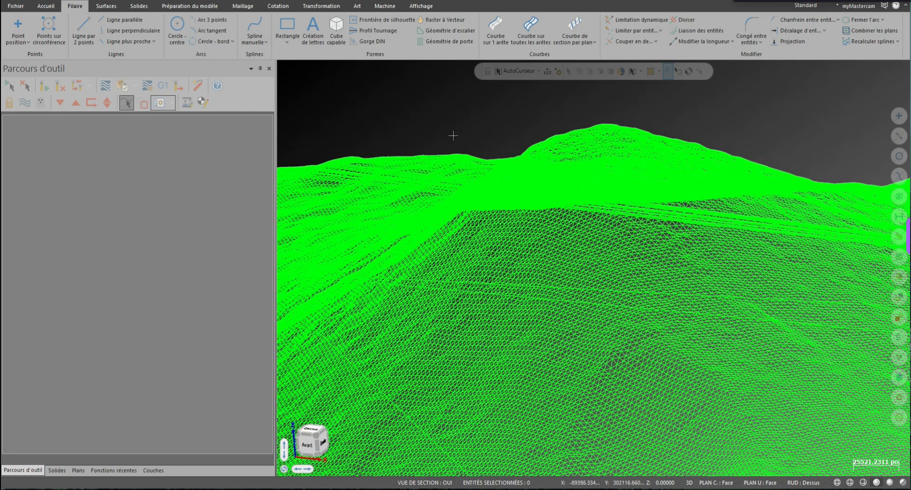
scroll(451, 135, "down", 3)
scroll(451, 137, "down", 1)
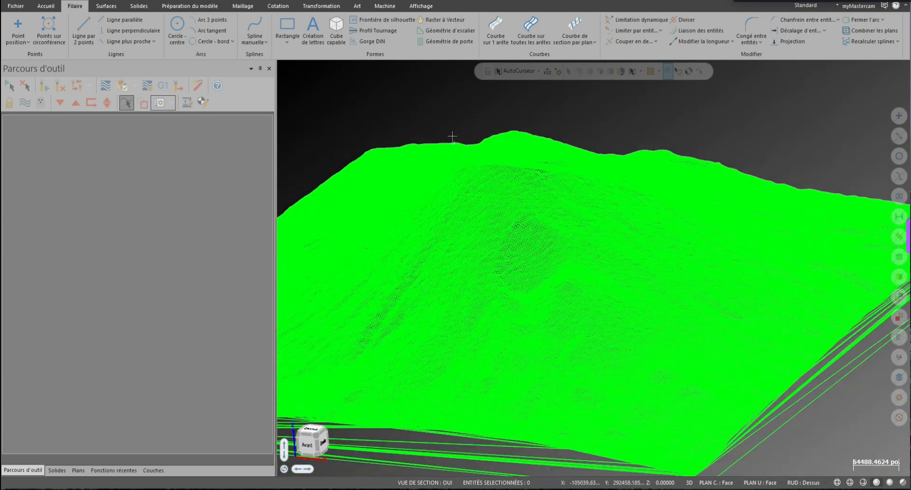
scroll(447, 152, "down", 1)
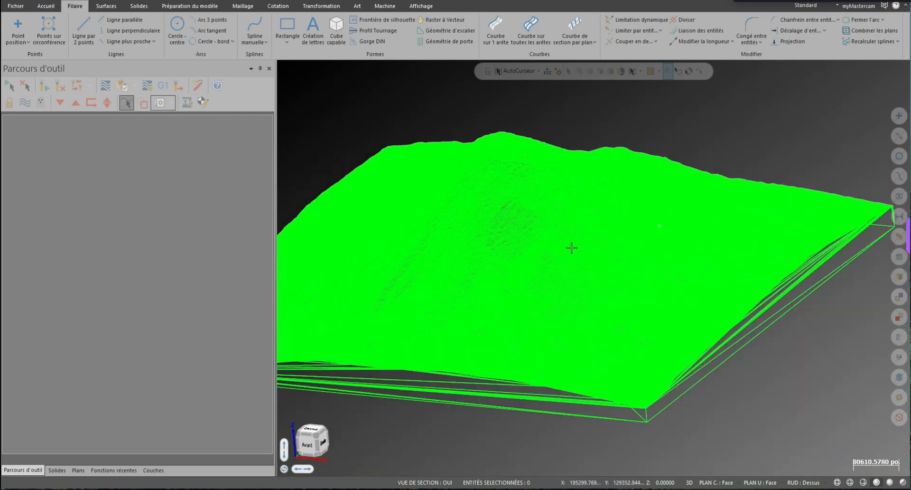
middle_click_drag(600, 247, 591, 261)
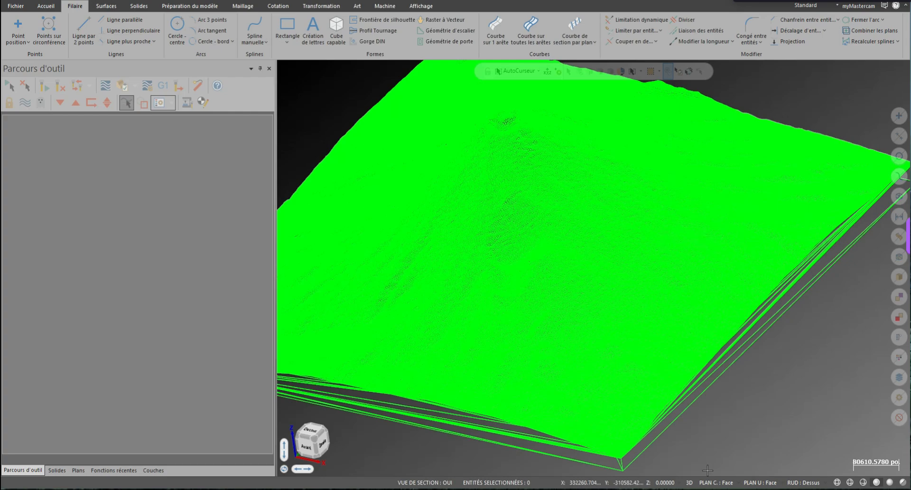
Select the front and right lower edge lines of the terrain's base as individual entities.
left_click(650, 441)
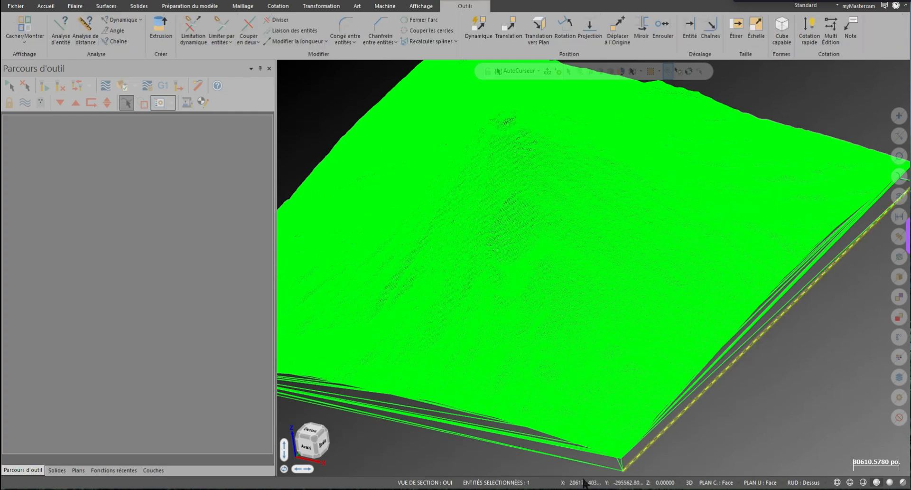
left_click(581, 463)
scroll(790, 436, "down", 2)
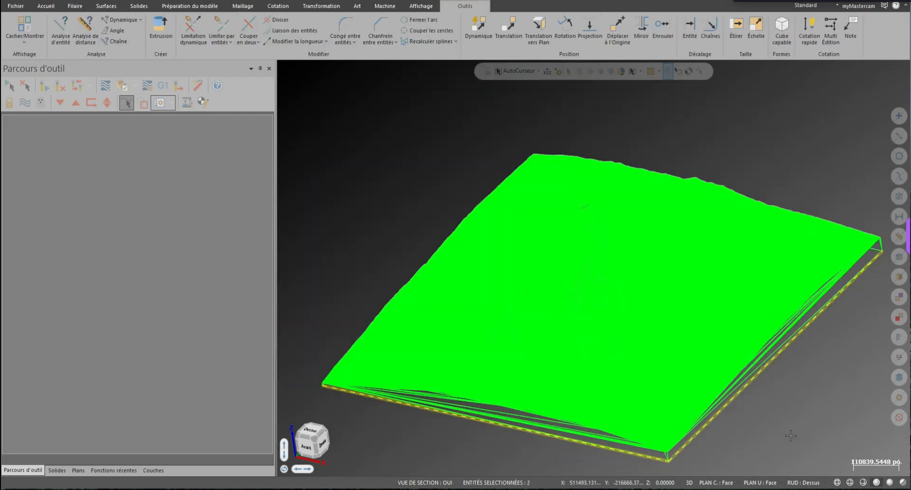
Clear the selection of the terrain's base edge lines and view the terrain from another side.
middle_click_drag(425, 339, 545, 352)
key("Escape")
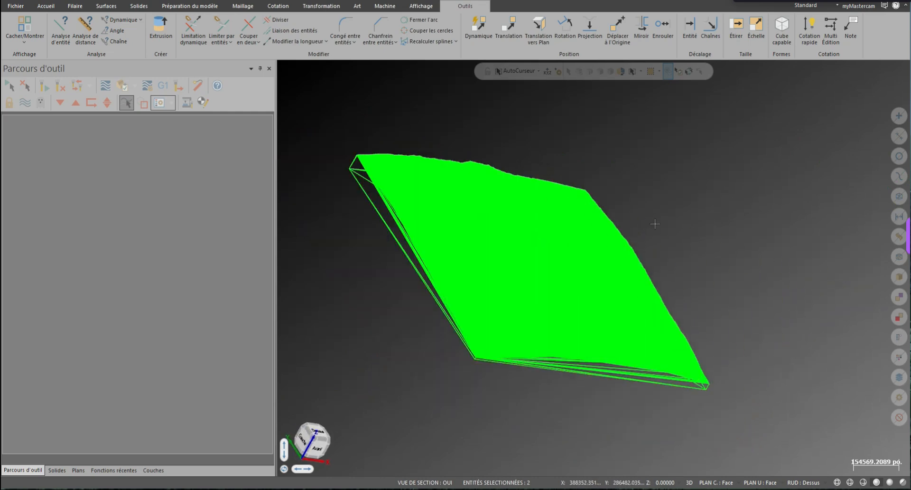
middle_click_drag(629, 214, 616, 166)
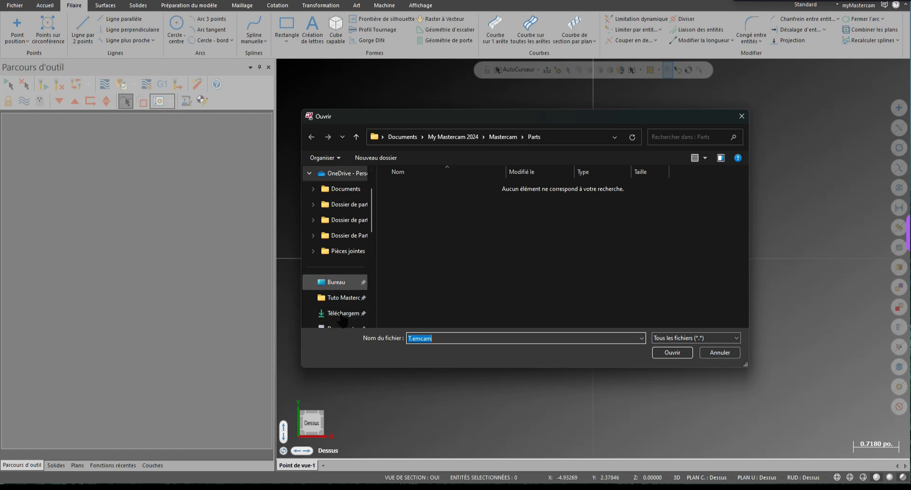
Open Formatif 1 - 3D A24.emcam from the Démo 3D folder without saving the changes to T.emcam.
left_click(337, 298)
double_click(411, 192)
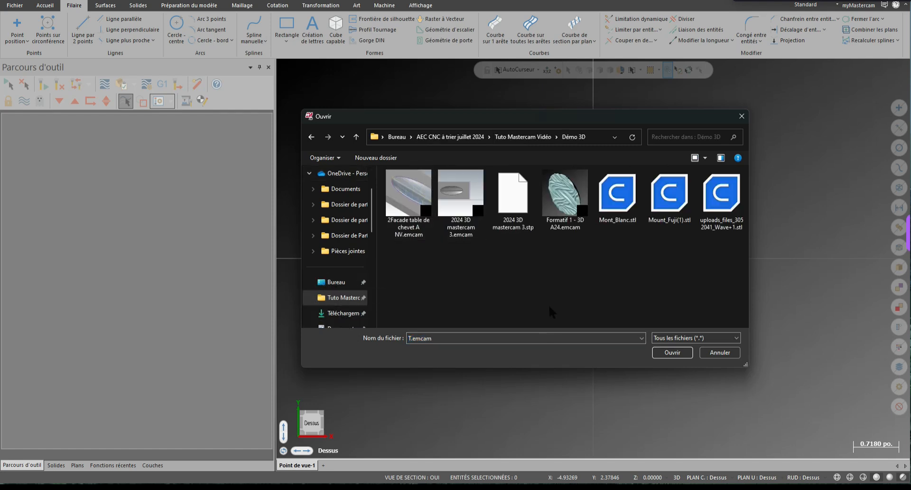
left_click(563, 234)
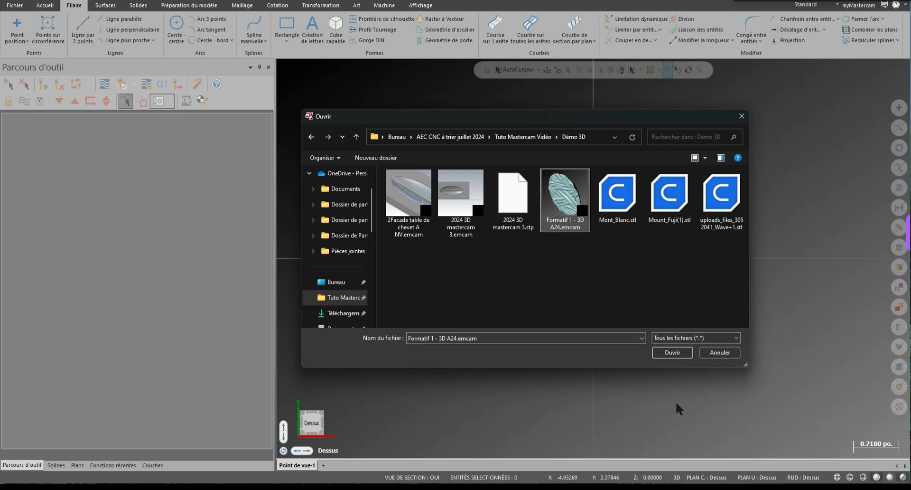
left_click(676, 353)
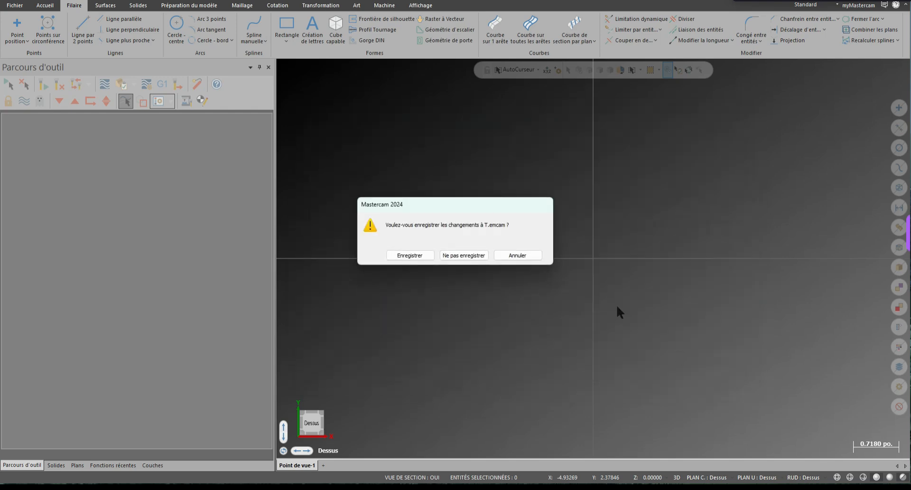
left_click(472, 257)
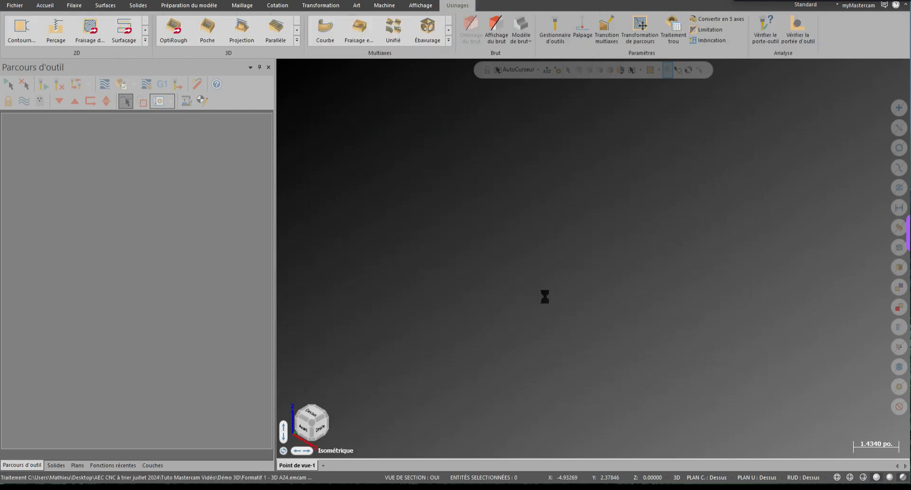
Examine the textured disc's relief at an angle, and its orientation and position relative to the origin axes from the top view.
middle_click_drag(558, 312, 624, 289)
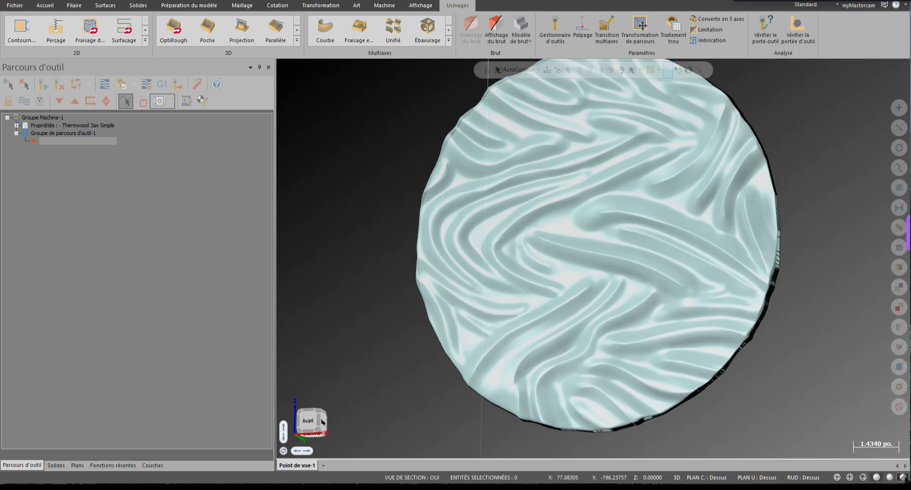
mouse_move(574, 339)
middle_mouse_down()
mouse_move(609, 317)
mouse_move(696, 361)
mouse_move(727, 258)
mouse_move(655, 299)
mouse_move(620, 357)
middle_mouse_up()
scroll(584, 404, "down", 2)
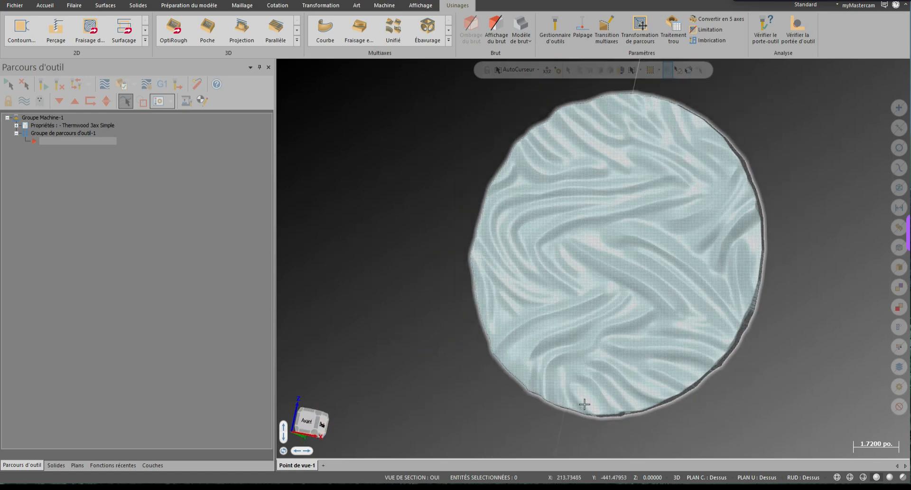
scroll(687, 224, "up", 3)
scroll(682, 276, "down", 3)
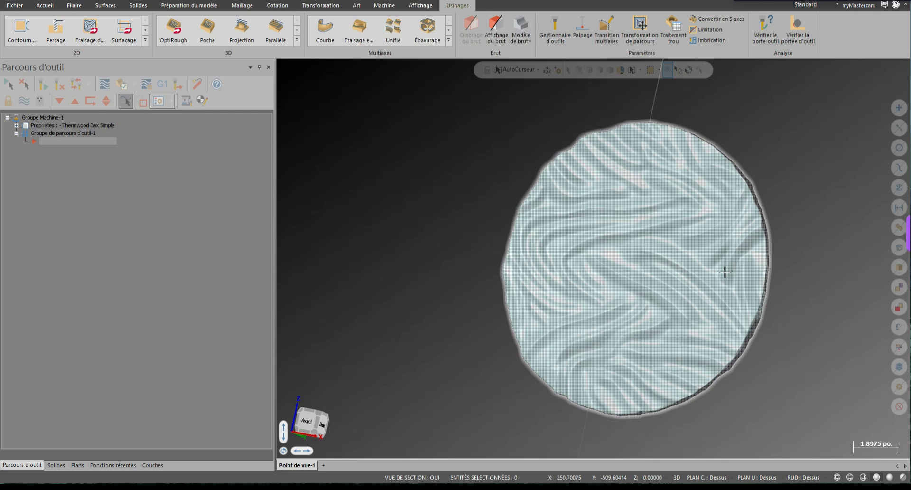
right_click(420, 204)
left_click(450, 252)
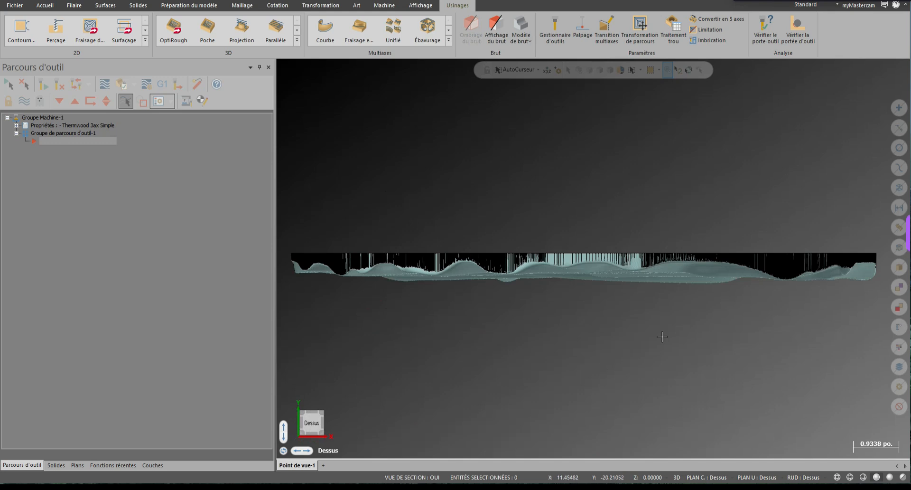
scroll(662, 337, "down", 8)
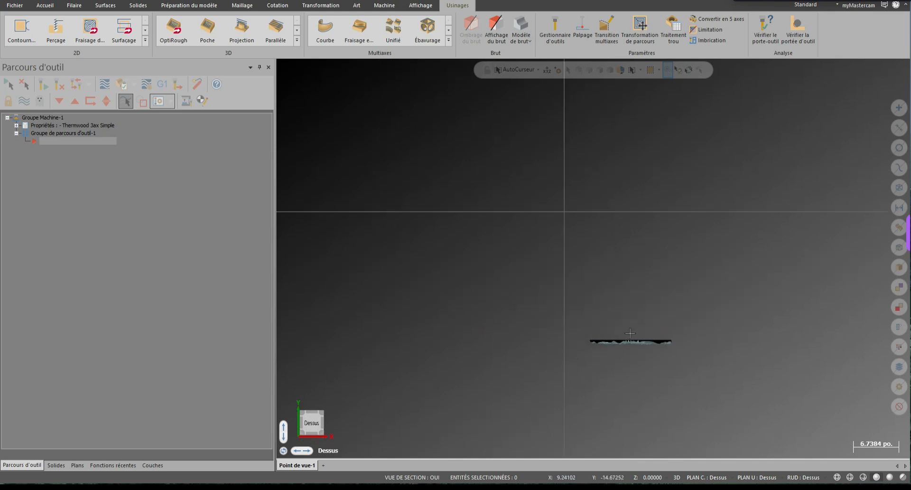
middle_click_drag(607, 286, 592, 277)
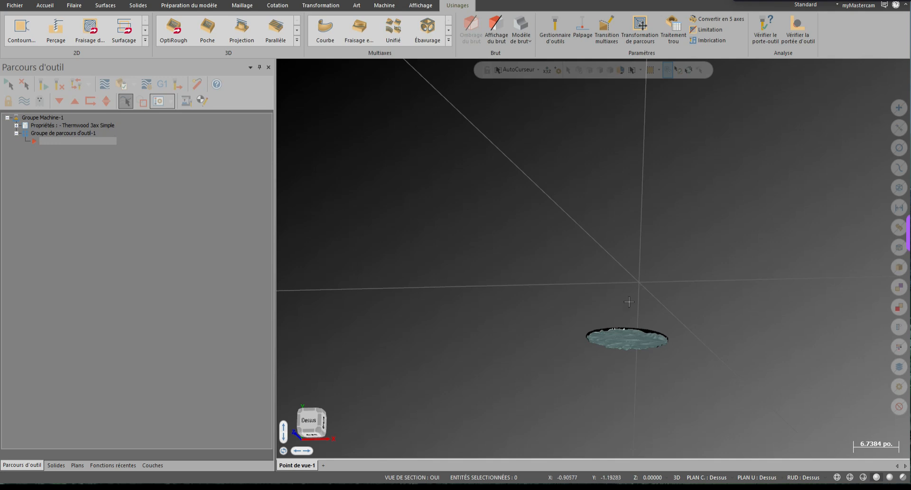
right_click(653, 295)
left_click(684, 148)
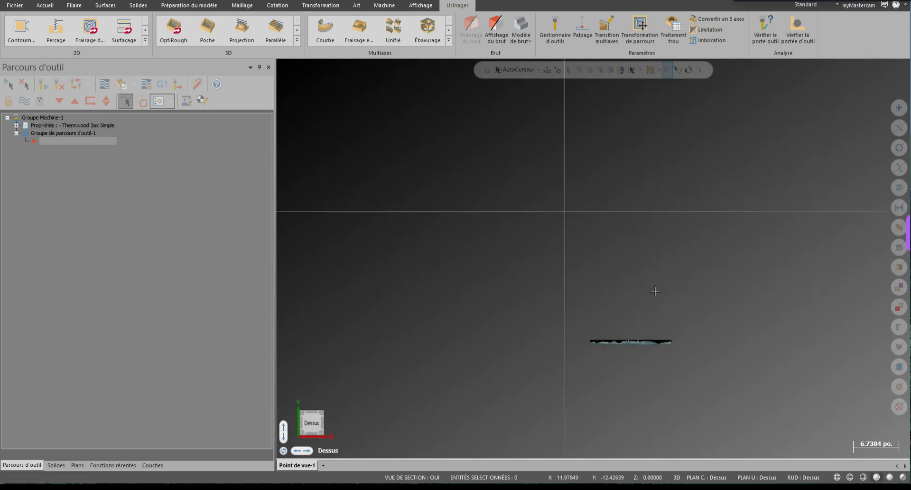
scroll(631, 290, "up", 8)
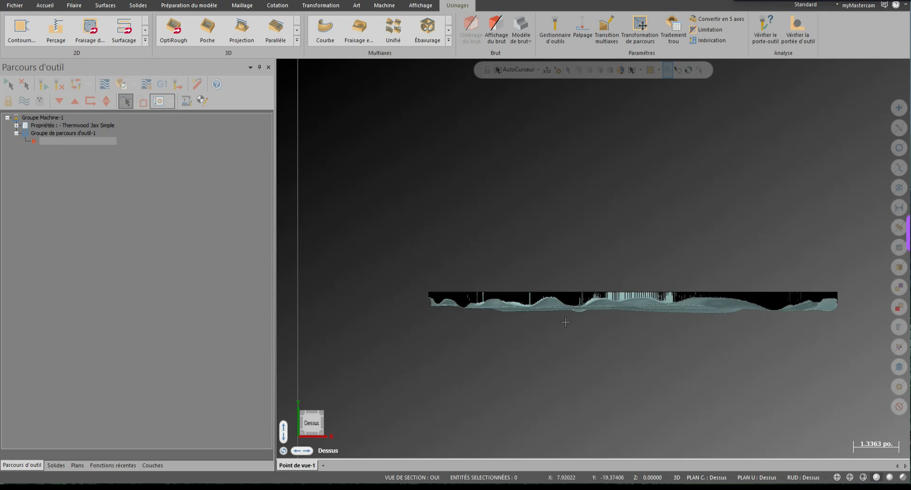
Select the disc mesh and set the graphics view and construction plane to the right side (Droite).
left_click(565, 303)
scroll(485, 232, "down", 5)
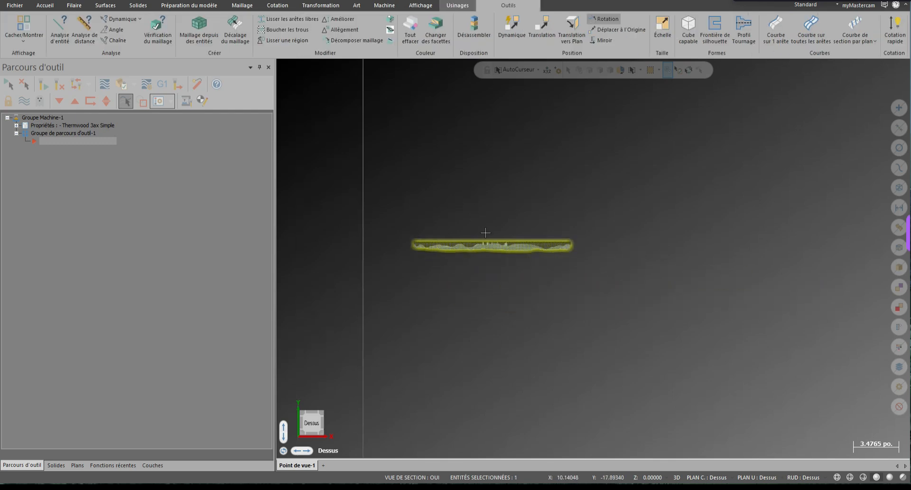
scroll(586, 332, "down", 5)
middle_click_drag(592, 257, 409, 265)
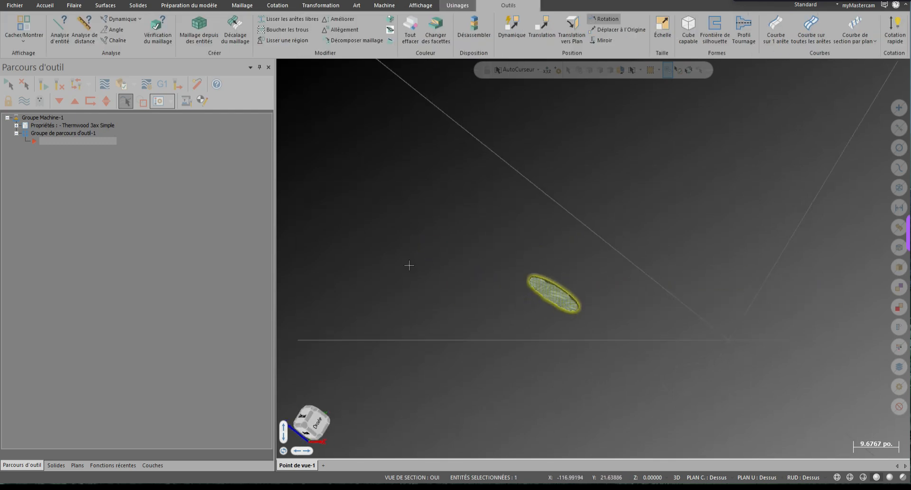
right_click(630, 219)
left_click(670, 297)
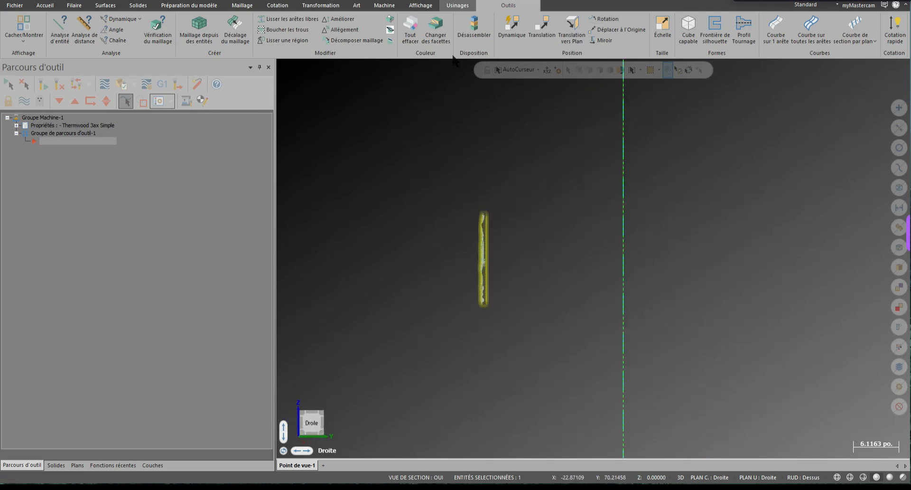
Set up a Rotation of the selected disc mesh about the origin with an angle of -90°.
left_click(607, 21)
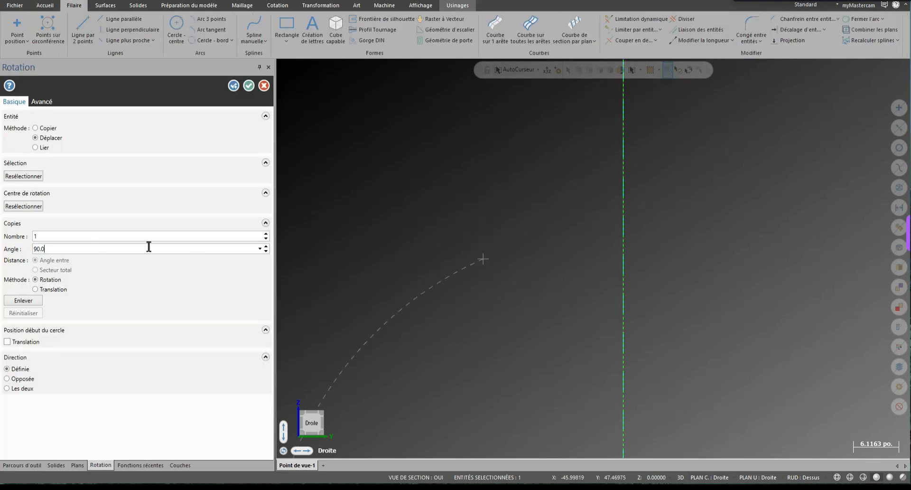
double_click(148, 246)
scroll(679, 288, "down", 4)
scroll(463, 450, "up", 4)
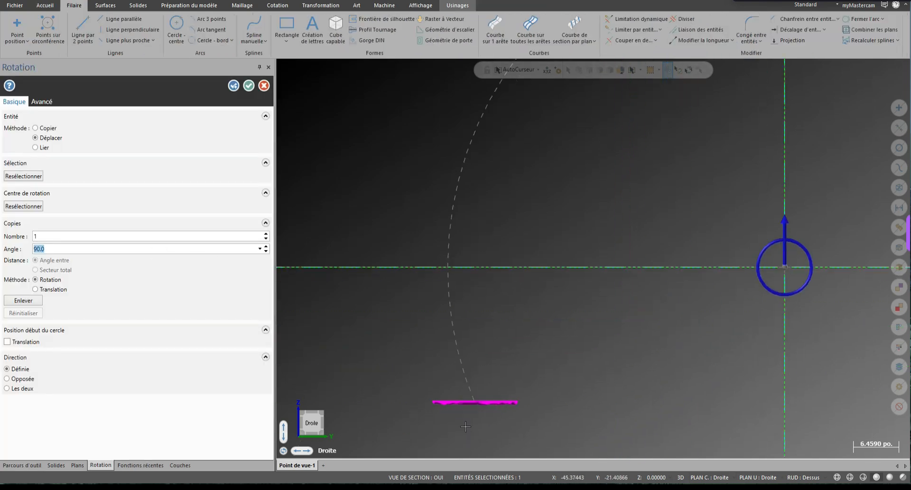
scroll(466, 426, "up", 5)
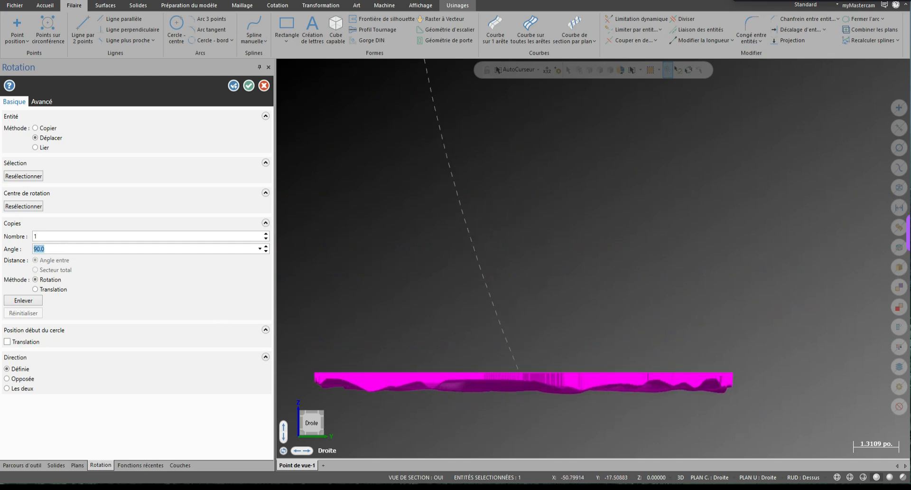
key("Return")
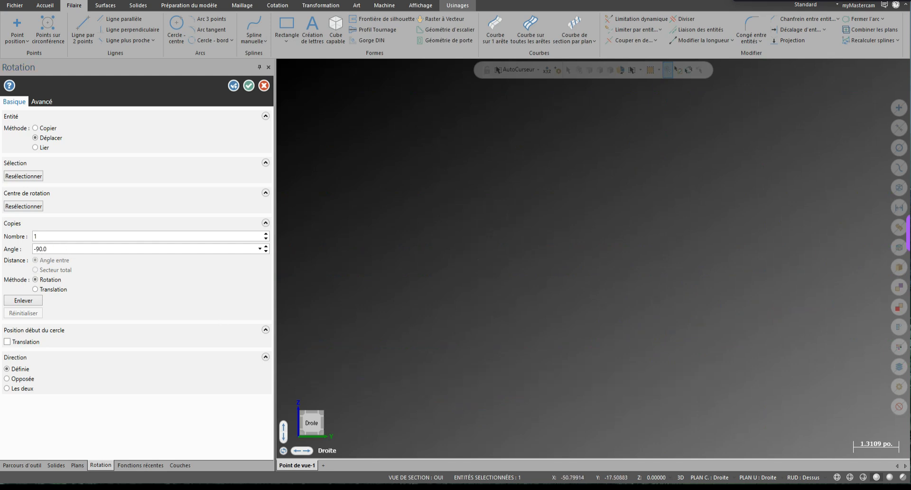
Check the orientation of the rotated disc in the preview and apply the rotation.
scroll(423, 364, "down", 7)
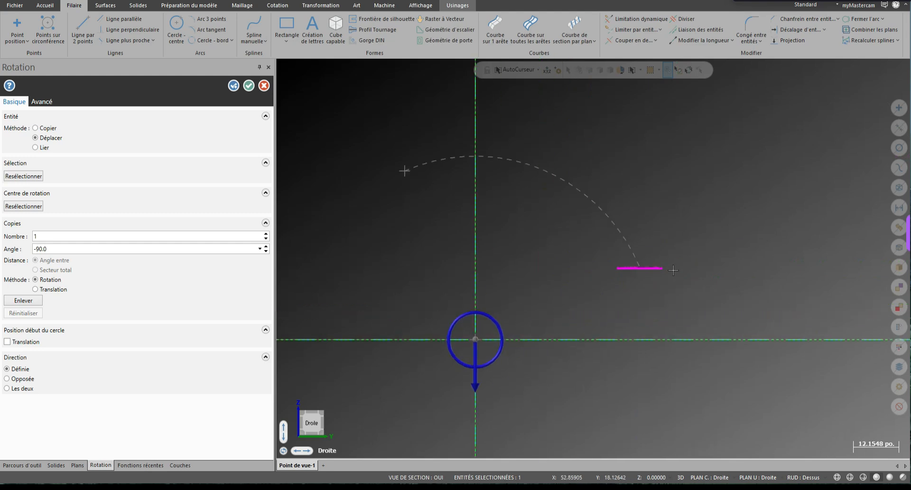
scroll(617, 266, "up", 6)
middle_click_drag(615, 272, 656, 217)
scroll(656, 217, "down", 5)
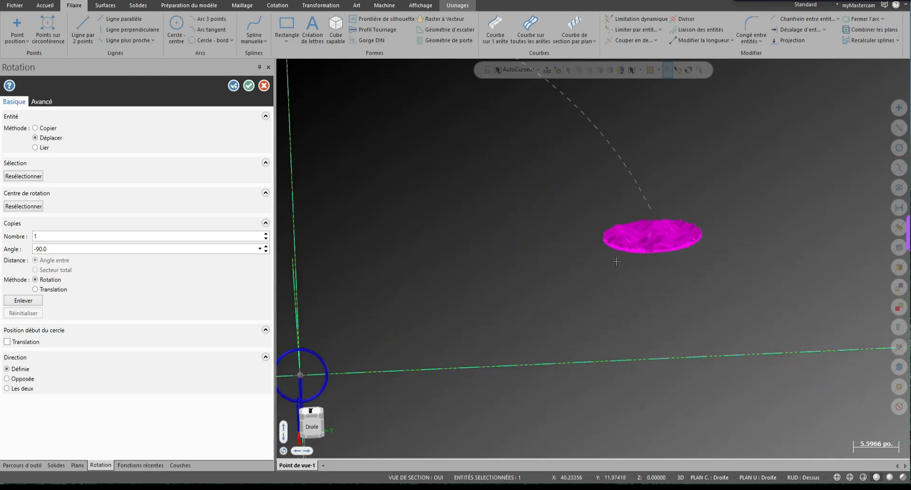
scroll(617, 261, "down", 2)
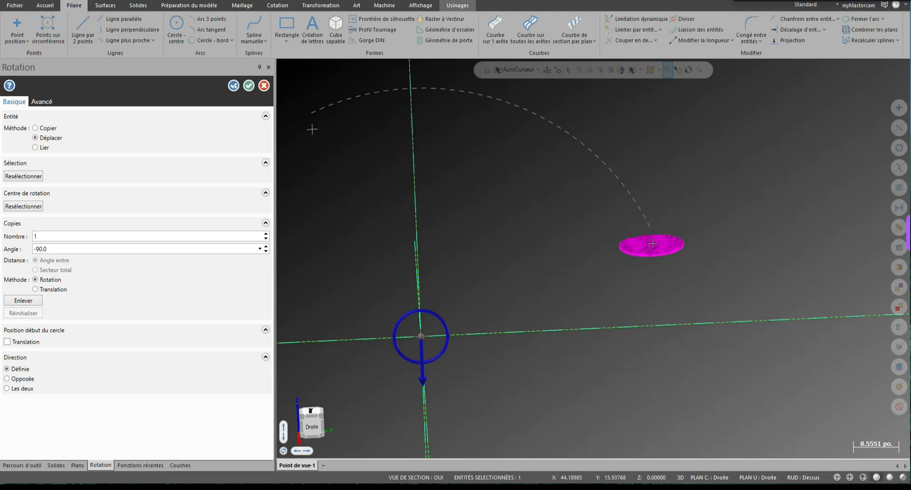
left_click(249, 86)
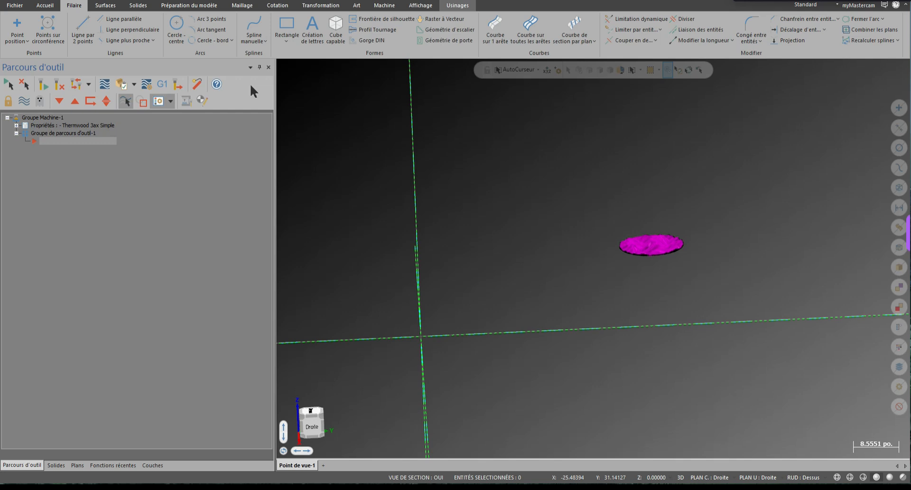
Clear the transformation result colours from the rotated disc and show it from the top view (Dessus).
right_click(552, 163)
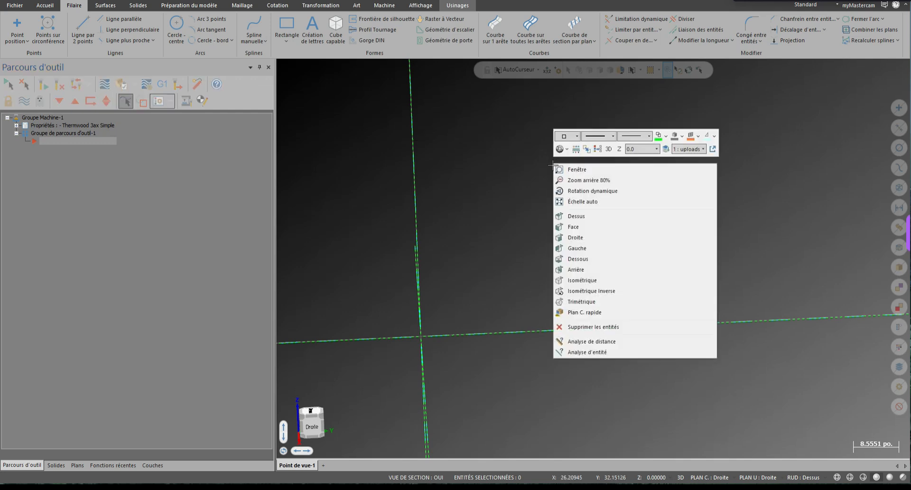
left_click(597, 150)
right_click(573, 255)
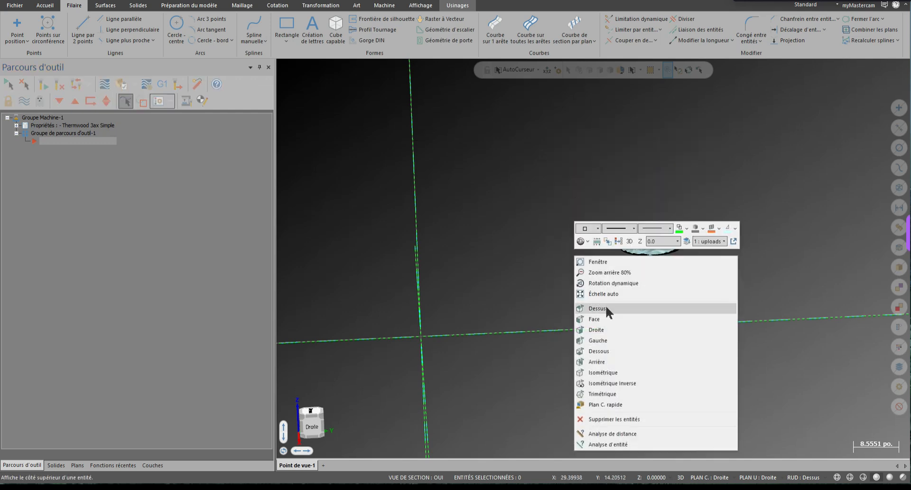
left_click(606, 307)
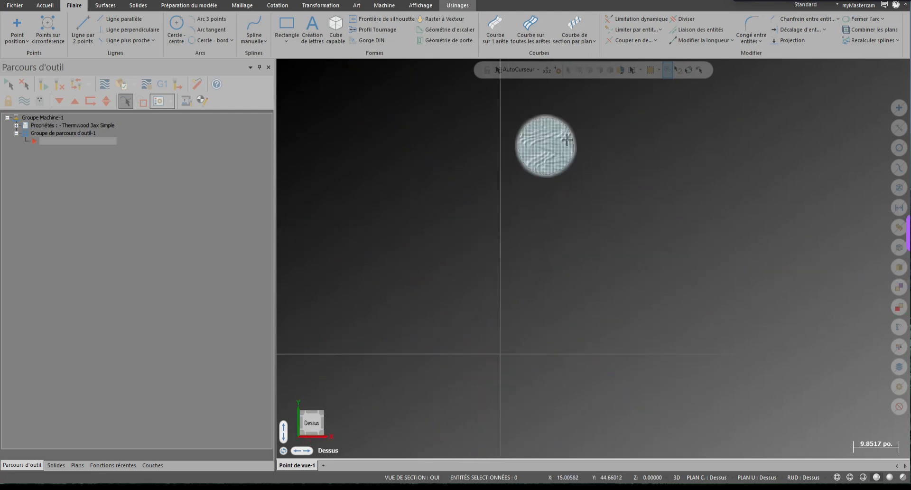
scroll(567, 140, "up", 5)
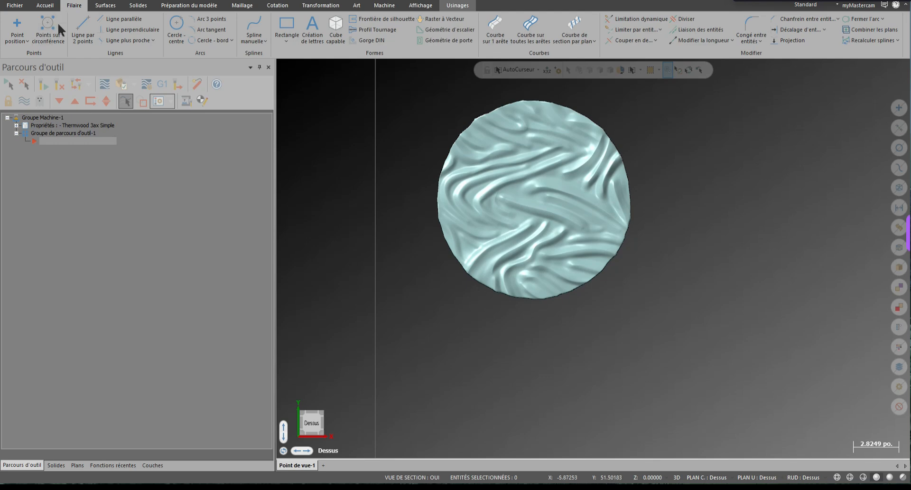
Start a cubic bounding box (Cube capable) around the disc mesh and check its preview in 3D and from the top view (Dessus).
left_click(335, 43)
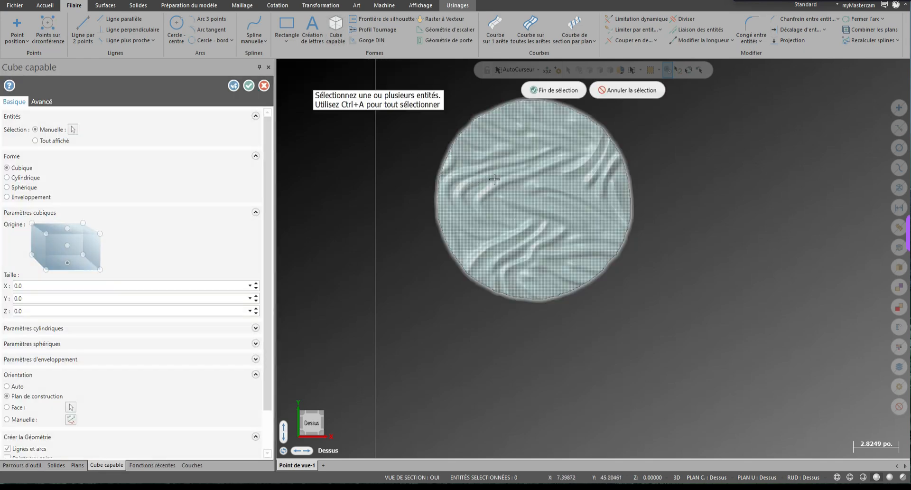
left_click(494, 179)
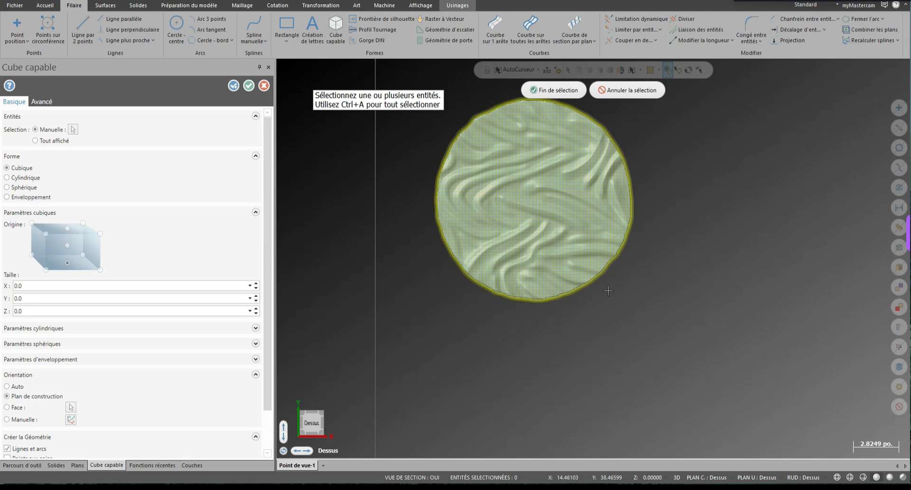
key("Return")
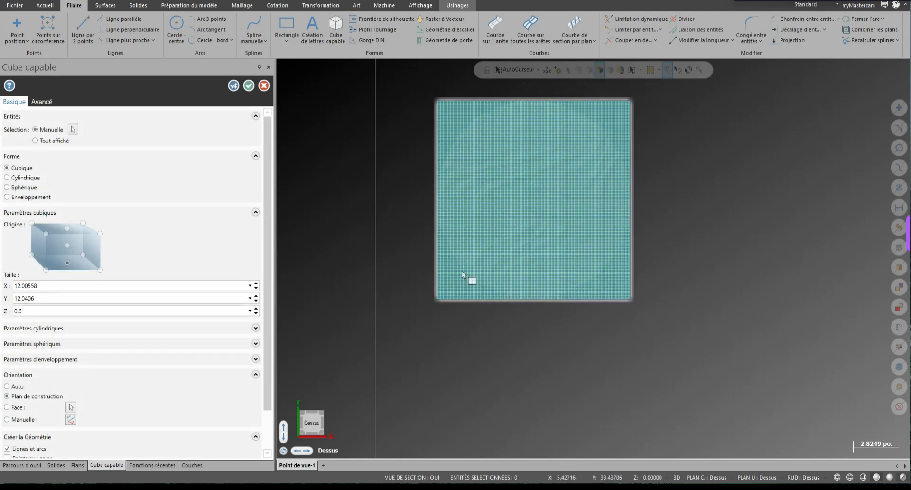
mouse_move(618, 138)
middle_mouse_down()
mouse_move(502, 288)
mouse_move(452, 218)
mouse_move(361, 284)
mouse_move(319, 297)
middle_mouse_up()
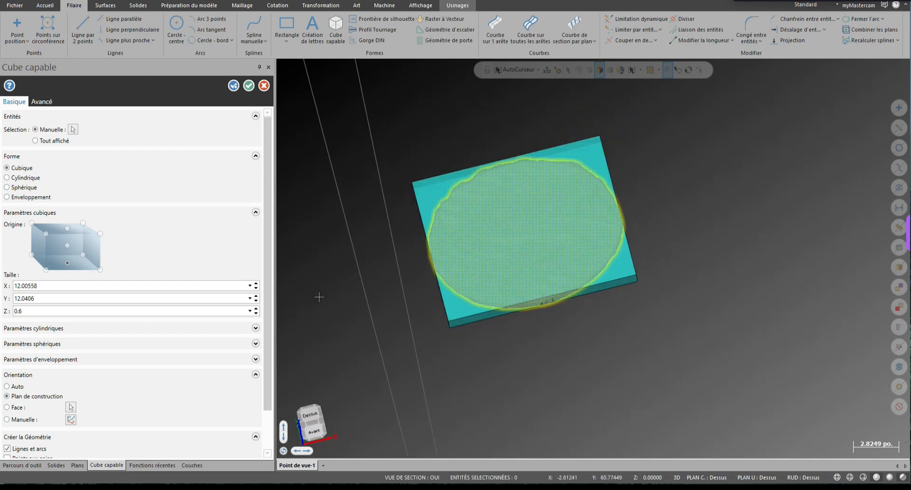
right_click(361, 342)
left_click(378, 195)
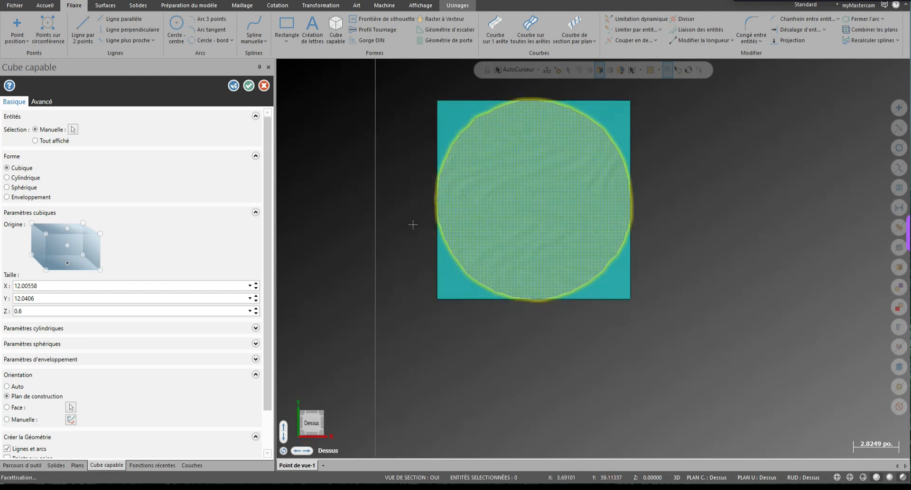
scroll(520, 111, "up", 2)
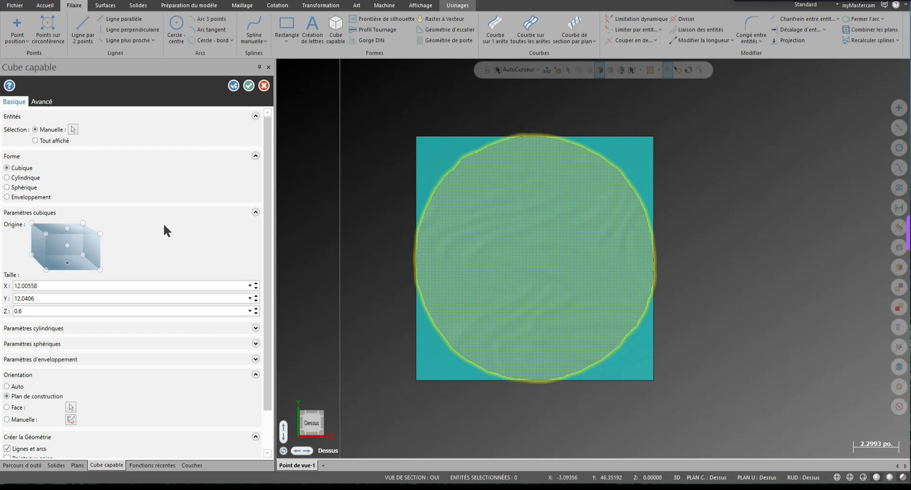
Enlarge the bounding box by 0.5 in both X and Y, using additions to the existing sizes.
left_click(101, 285)
left_click(118, 285)
key("shift+Left")
key("shift+Left")
key("shift+Left")
key("shift+Left")
key("shift+Left")
key("shift+Left")
key("shift+Left")
key("shift+Left")
key("shift+Left")
key("shift+Left")
key("shift+Left")
key("shift+Left")
key("shift+Left")
key("shift+Left")
key("shift+Left")
key("shift+Left")
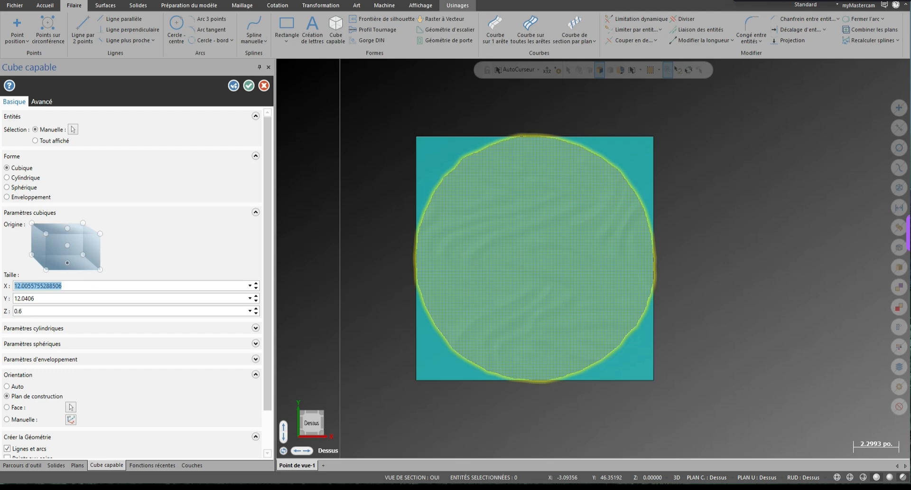
left_click(73, 286)
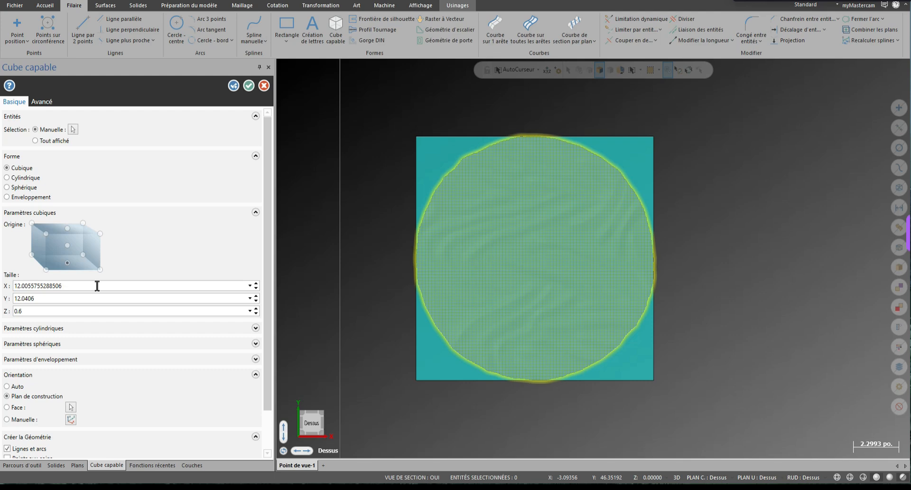
type("+0.5")
left_click(92, 298)
left_click(95, 299)
type("+0")
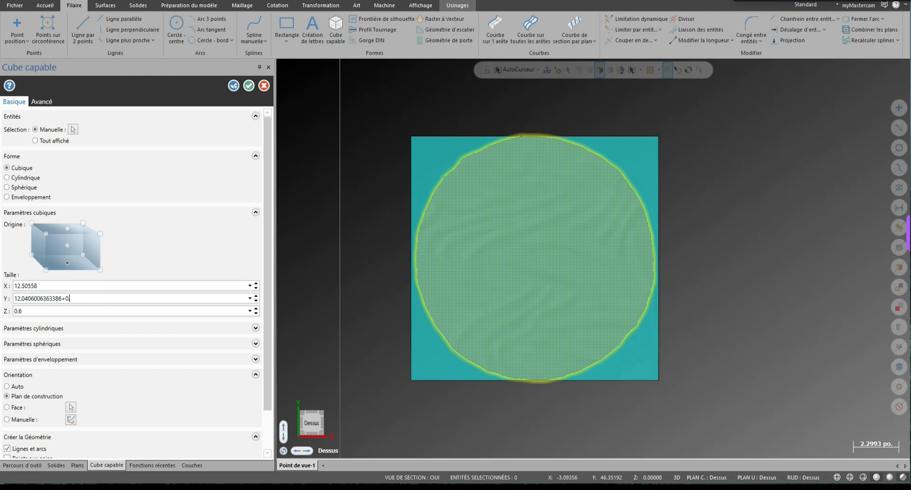
type(".5")
key("Return")
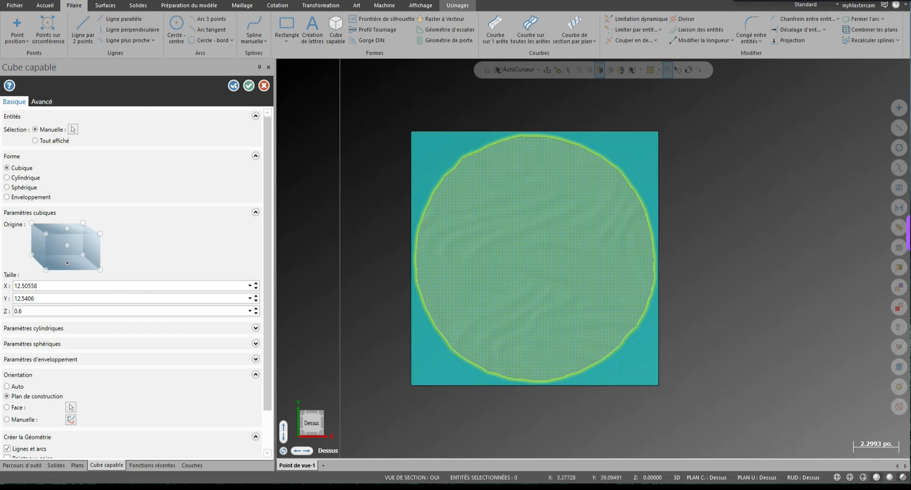
Set the bounding box size to 15 in X, 15 in Y and 5/8 in Z.
left_click(58, 287)
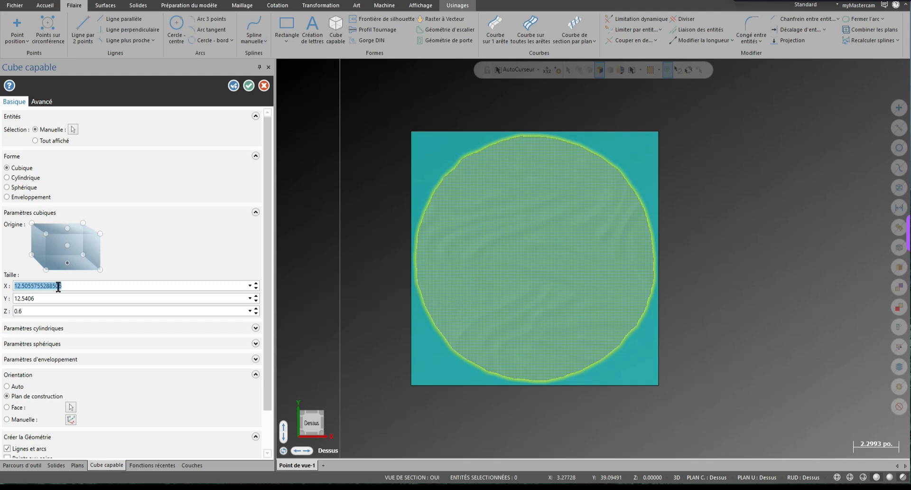
type("15")
left_click(47, 298)
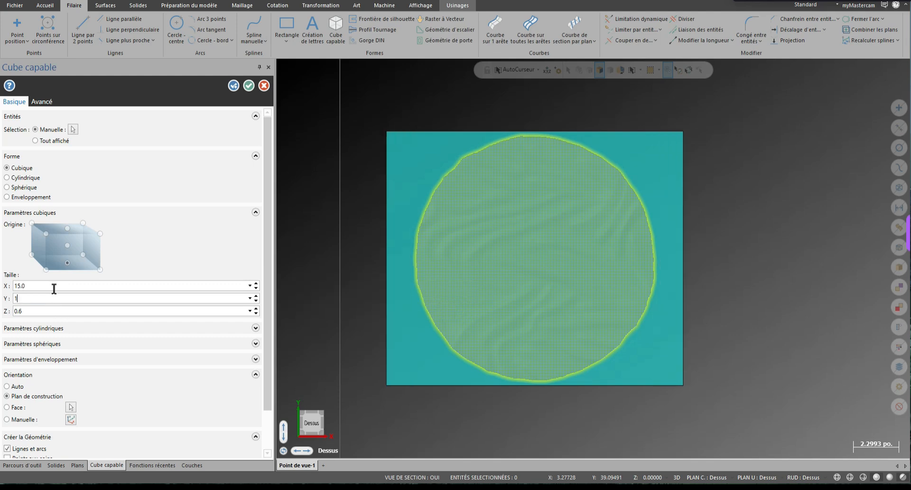
type("15")
left_click(55, 285)
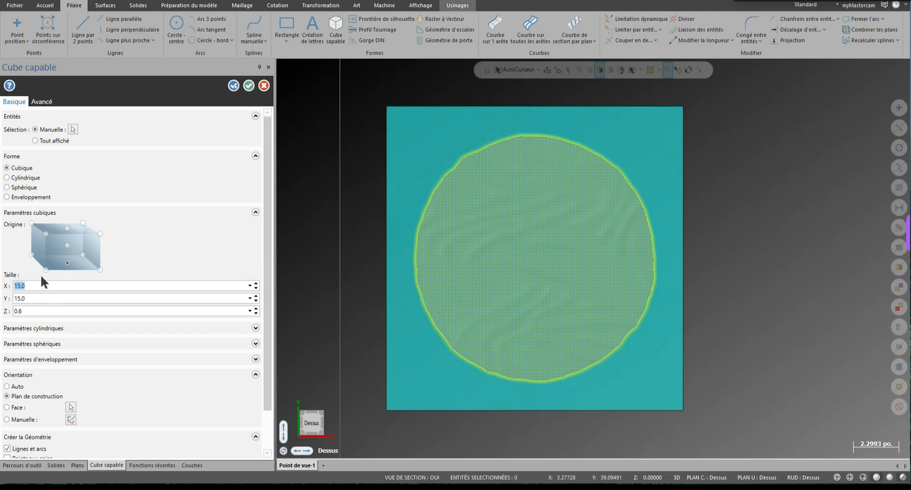
left_click(89, 310)
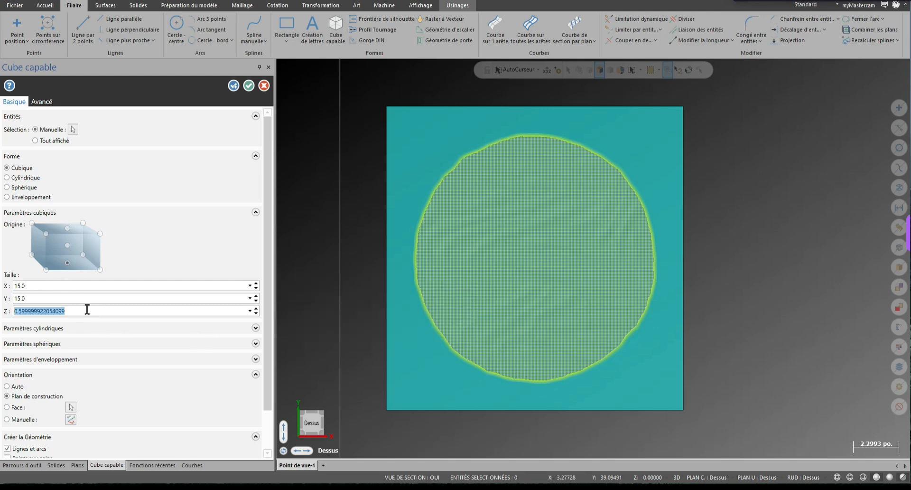
left_click(92, 312)
key("ctrl+a")
type("5/8")
key("Tab")
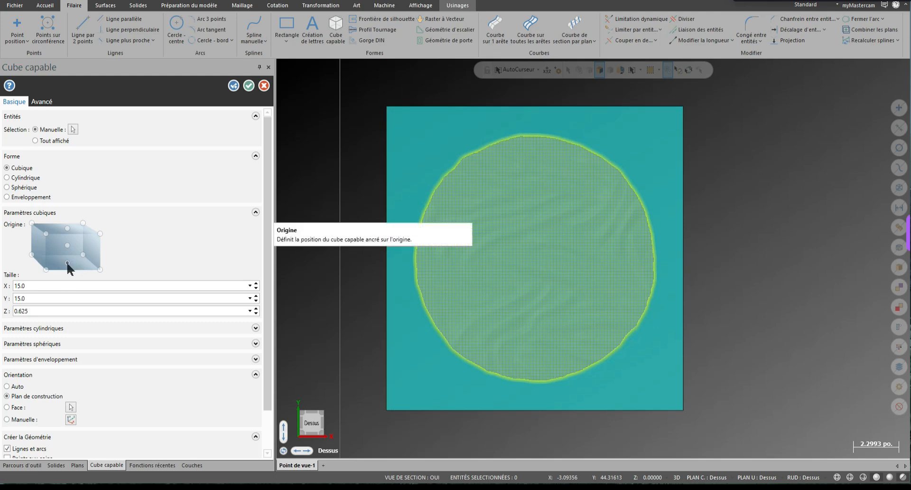
Examine the box thickness around the disc from the side and the front view (Face), and return to the top view (Dessus).
middle_click_drag(368, 273, 361, 182)
scroll(590, 300, "up", 10)
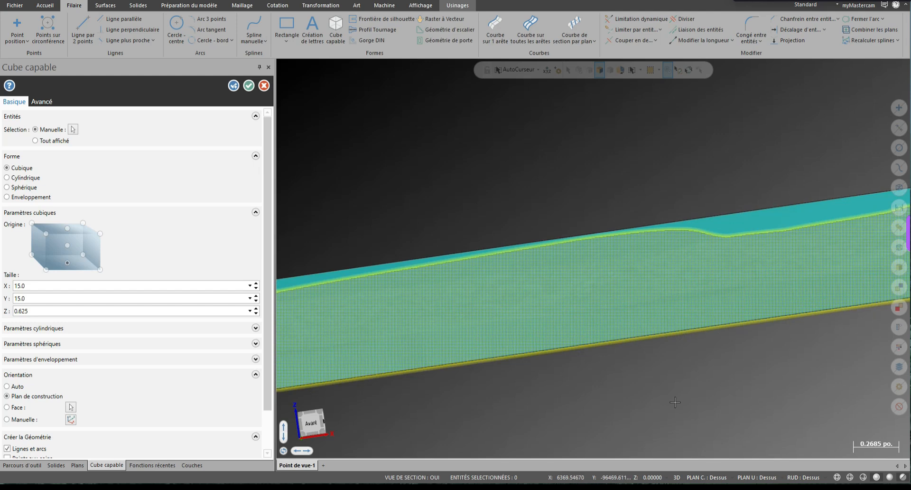
scroll(597, 233, "up", 4)
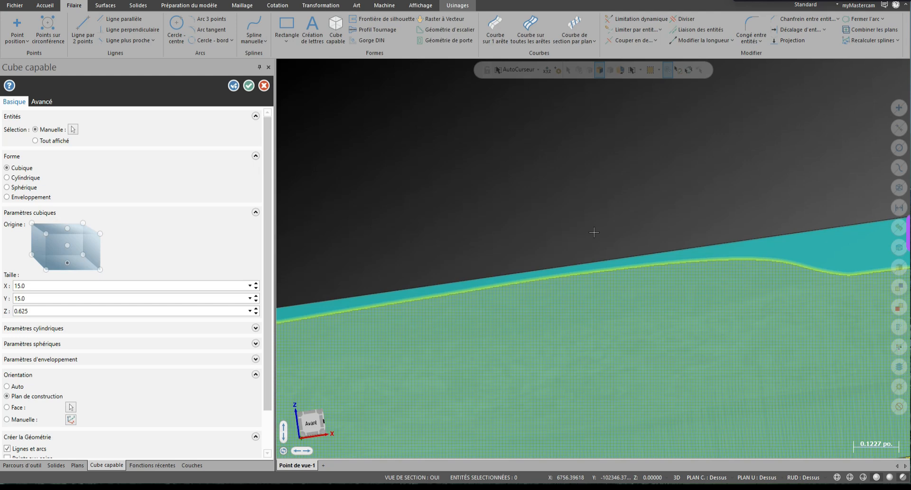
scroll(593, 232, "down", 10)
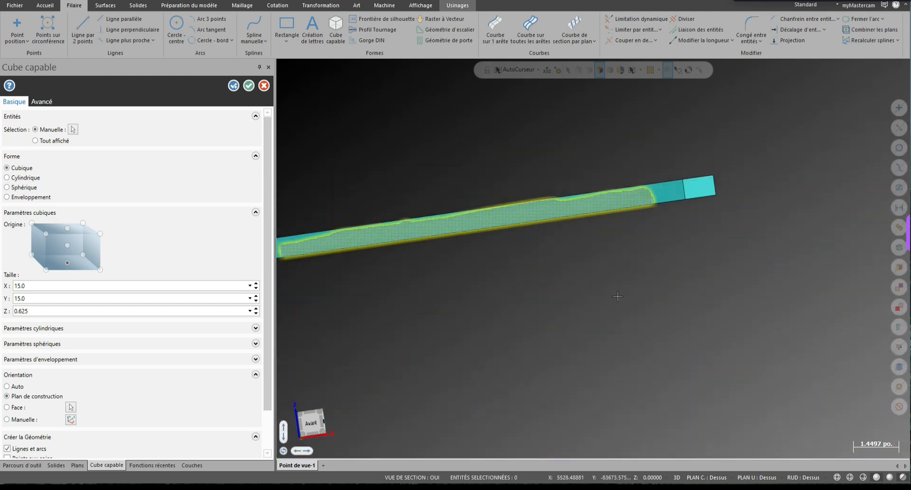
right_click(547, 325)
left_click(587, 183)
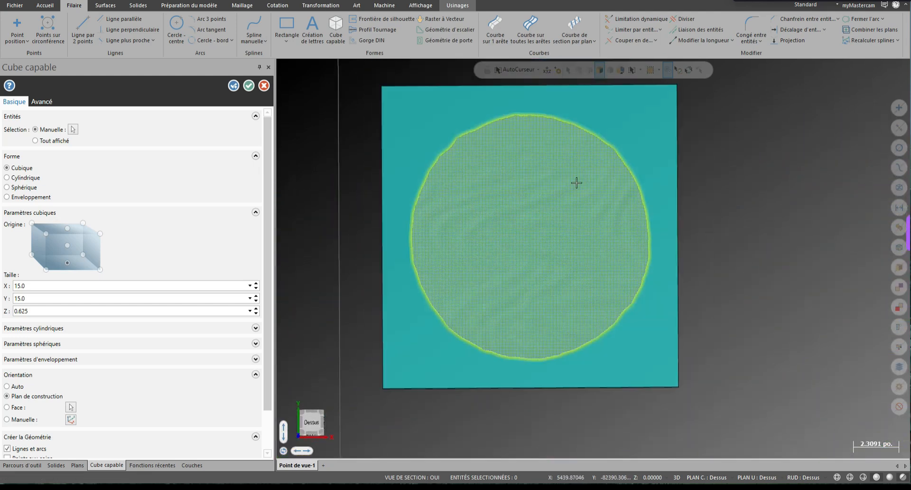
double_click(53, 310)
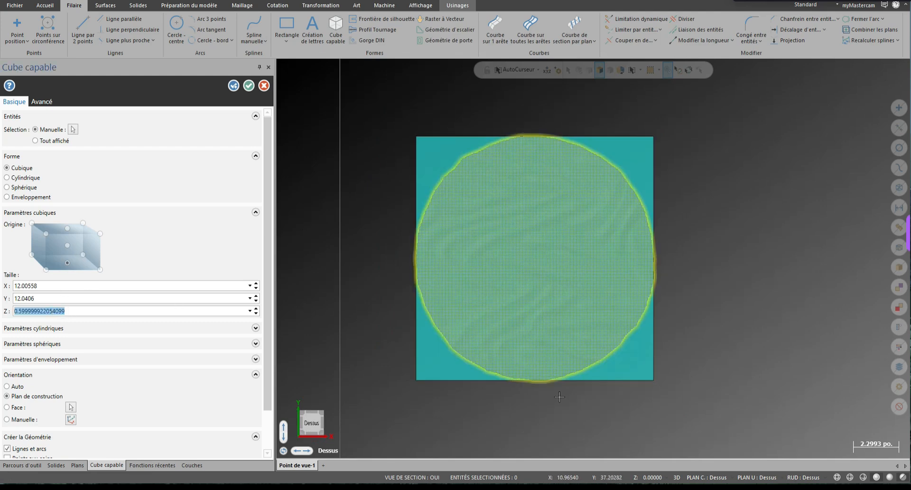
right_click(361, 221)
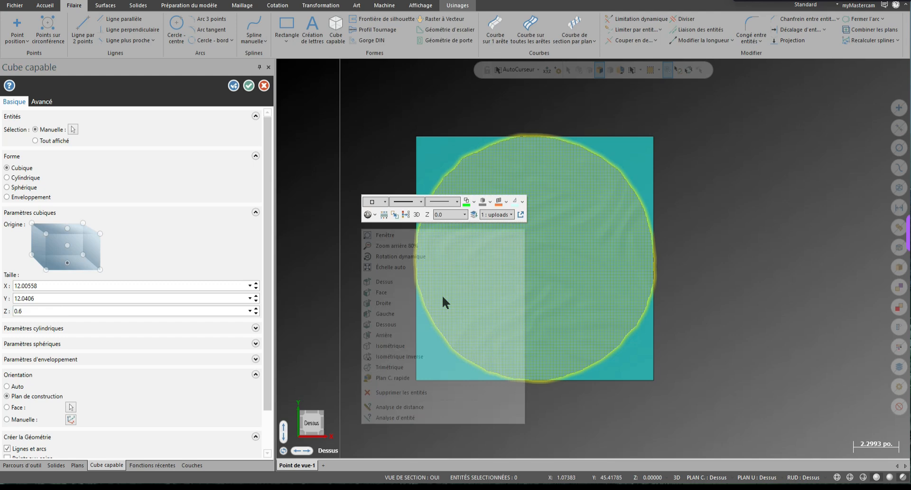
left_click(397, 288)
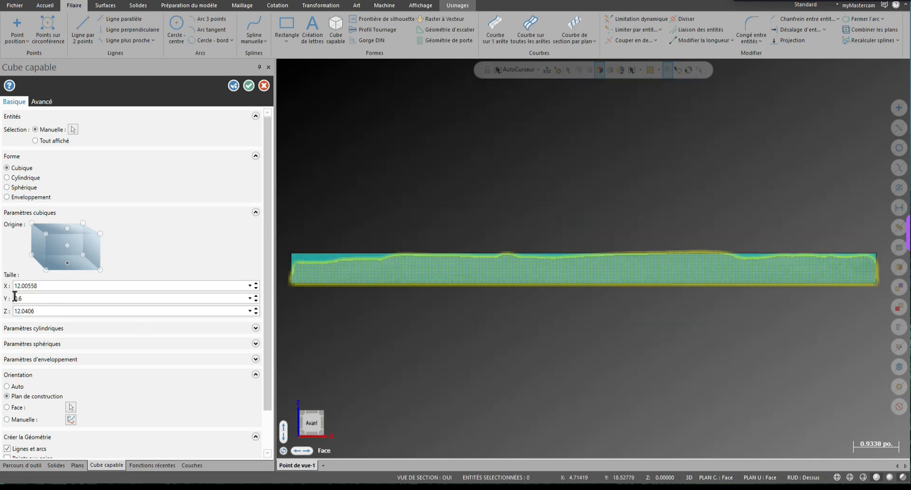
right_click(474, 321)
left_click(496, 176)
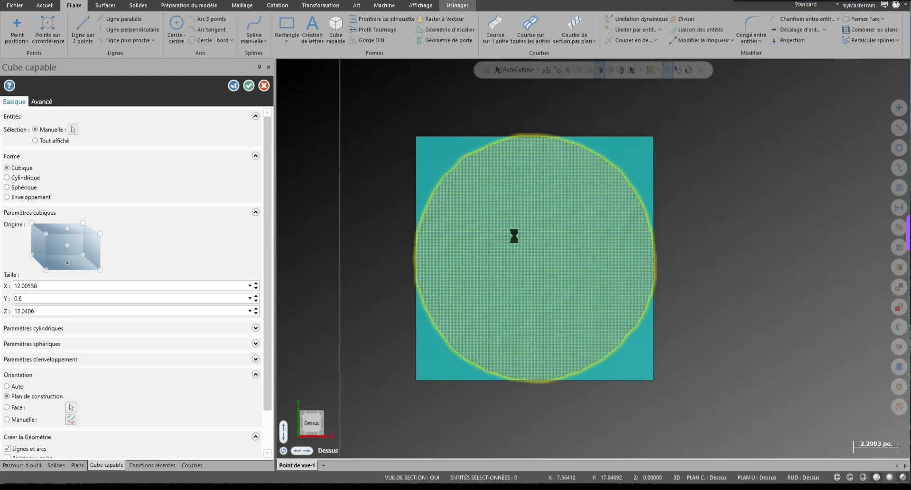
Re-enter the bounding box dimensions as X 15, Y 15 and Z 5/8 (0.625).
double_click(59, 287)
type("15")
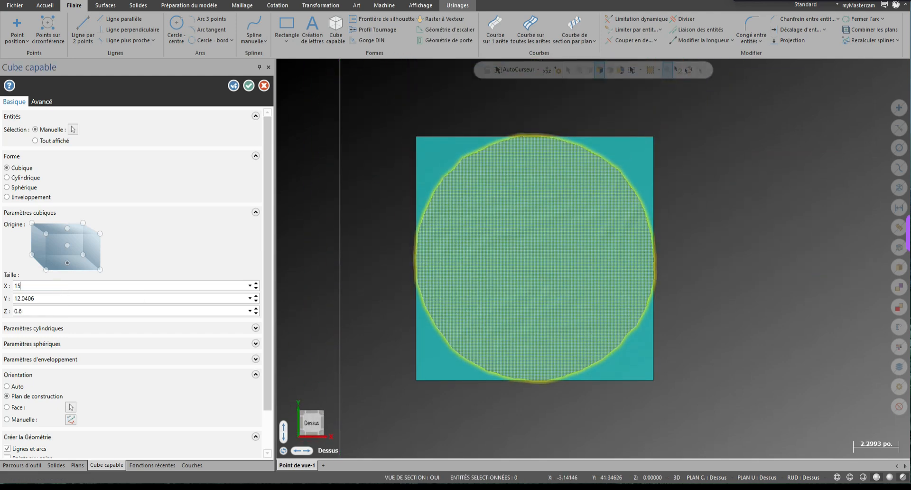
double_click(53, 298)
type("15")
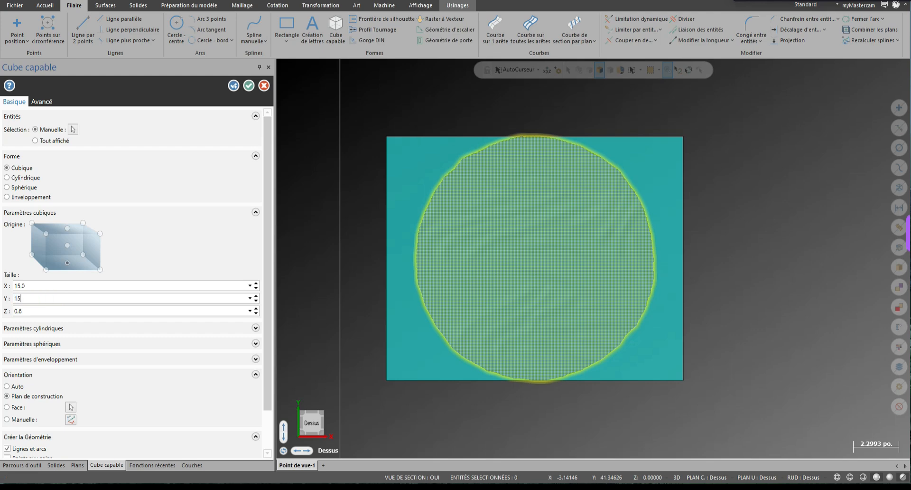
double_click(50, 311)
type("0.625")
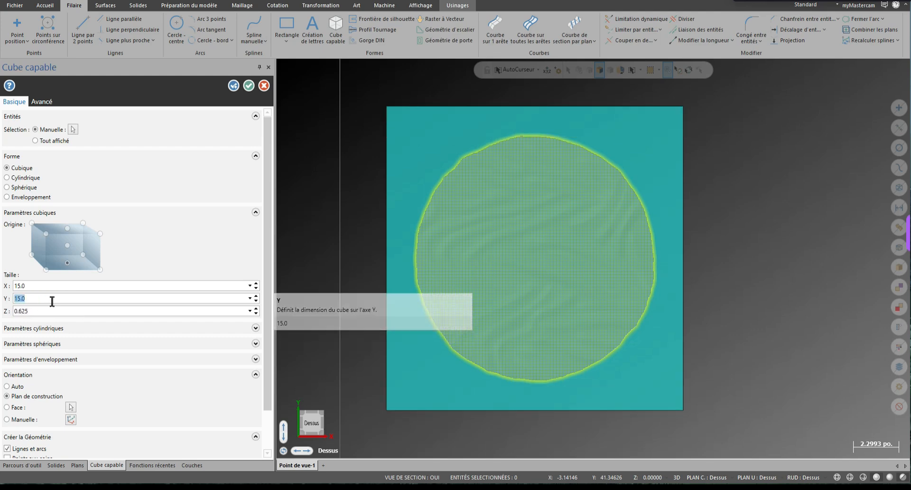
double_click(87, 309)
type("5/8")
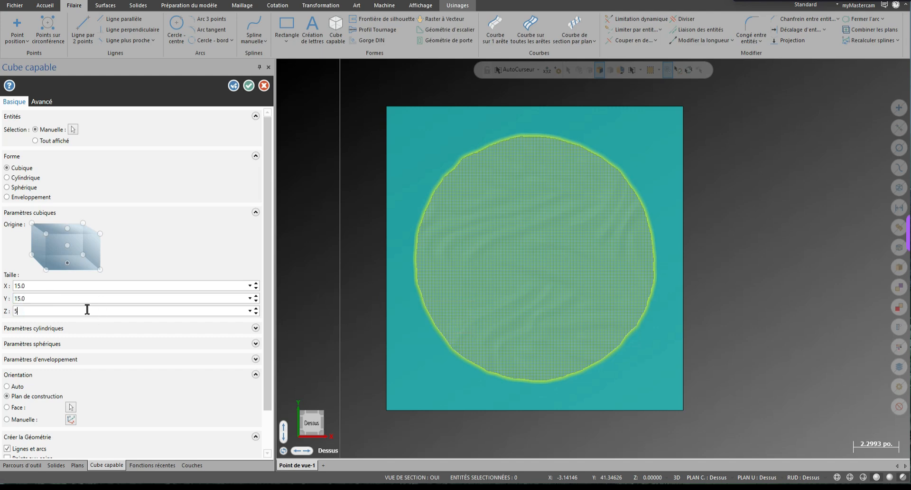
key("Return")
Create the bounding box with only lines and arcs (Lignes et arcs) as output geometry, without a solid.
scroll(137, 342, "down", 2)
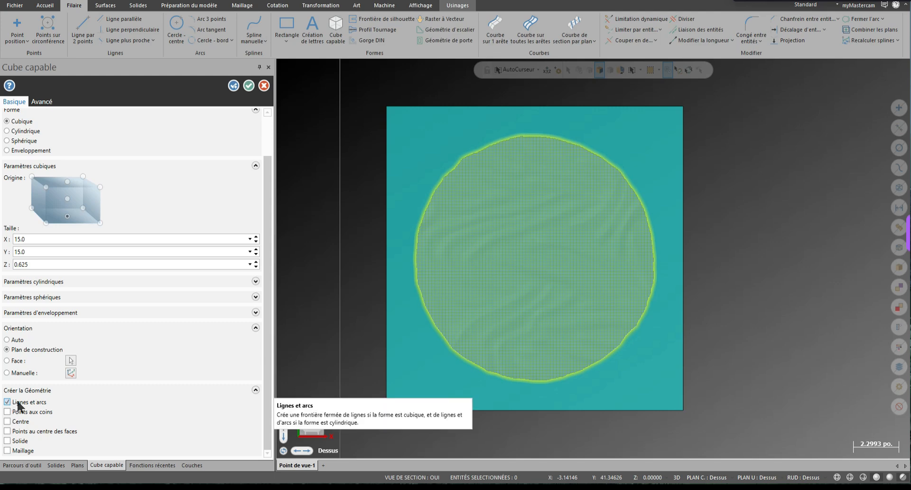
left_click(21, 442)
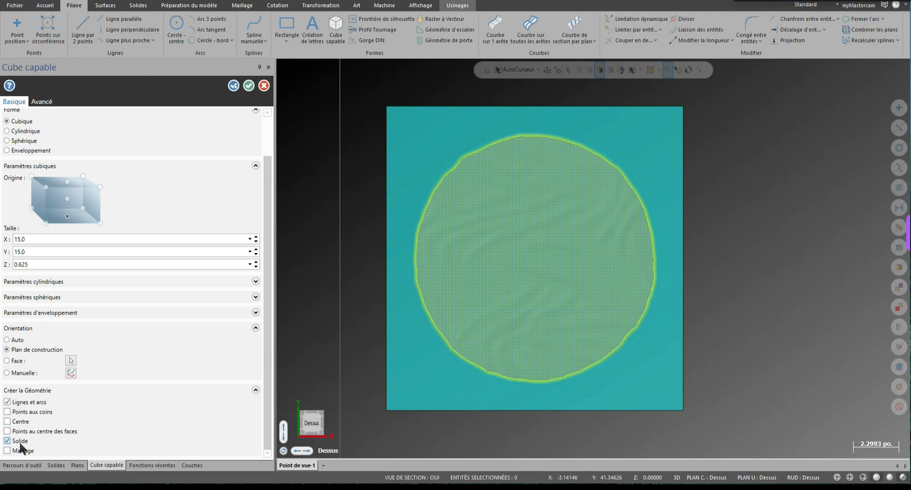
left_click(21, 444)
left_click(251, 87)
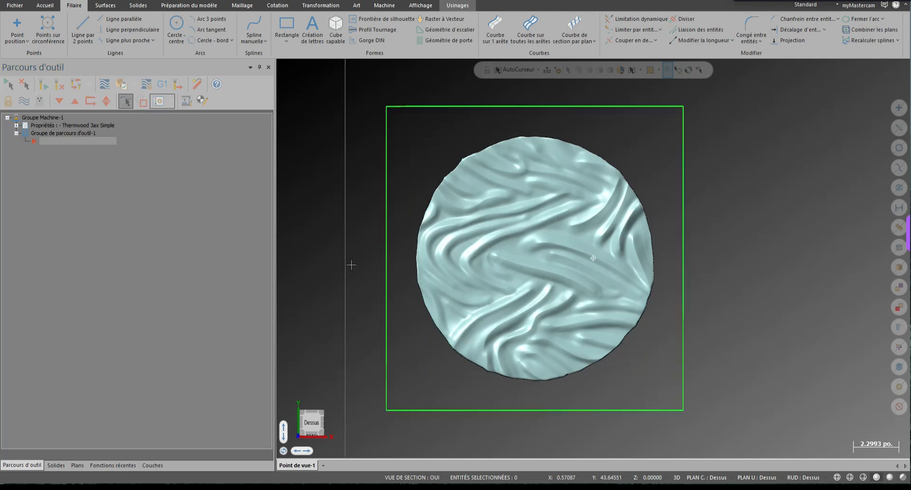
Move the disc mesh and bounding box to the origin from the box's bottom front-left corner (Déplacer à l'Origine), and clear the result colours.
key("alt+7")
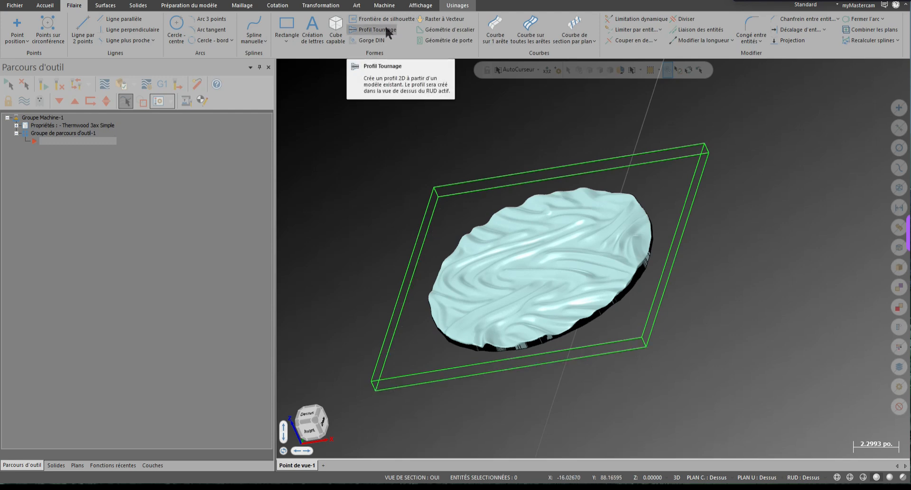
left_click(321, 6)
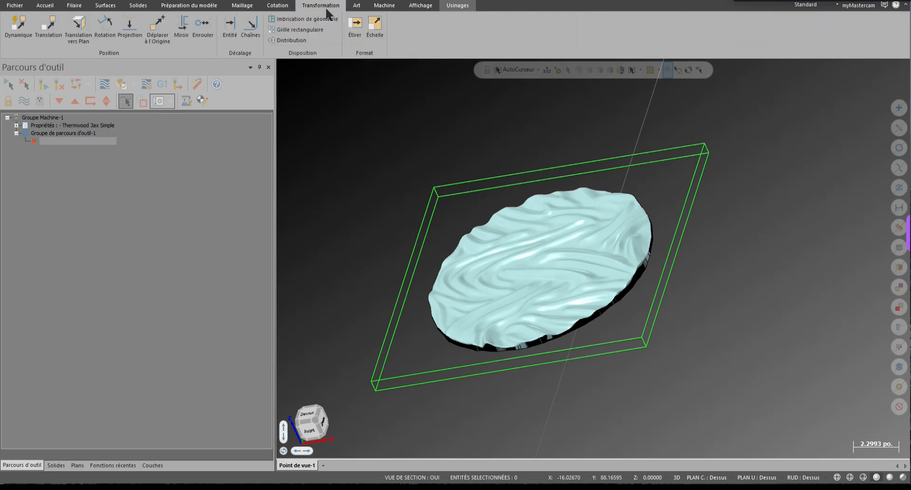
left_click(157, 46)
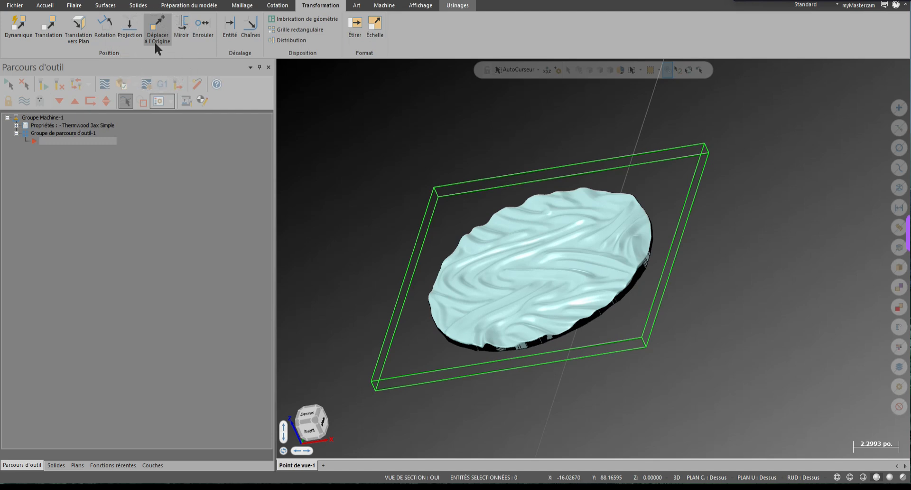
scroll(379, 397, "up", 2)
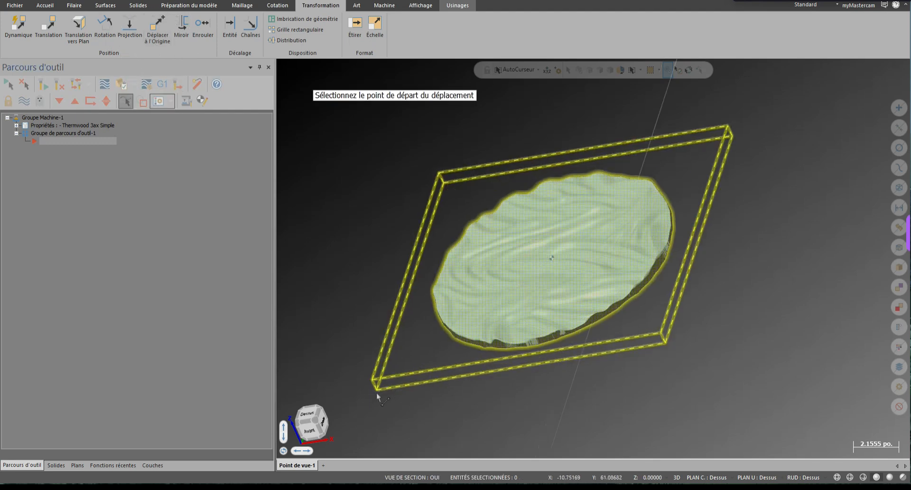
scroll(382, 398, "up", 5)
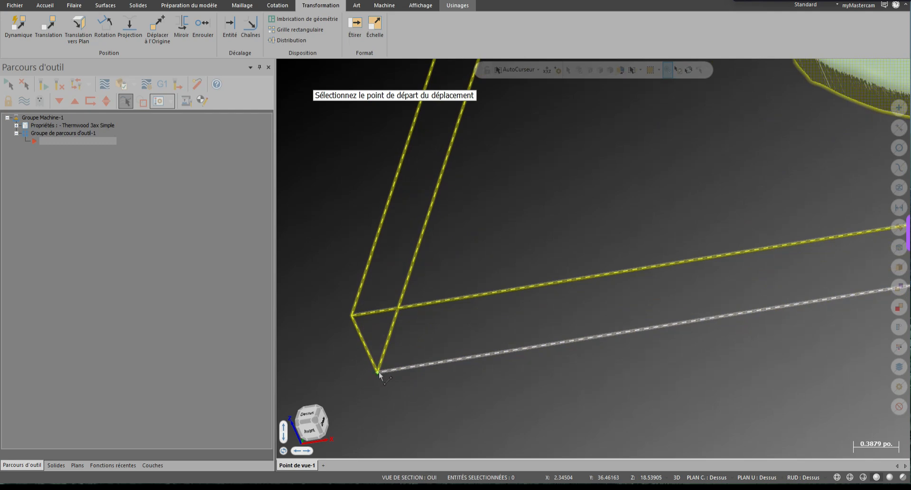
left_click(378, 372)
scroll(427, 214, "down", 7)
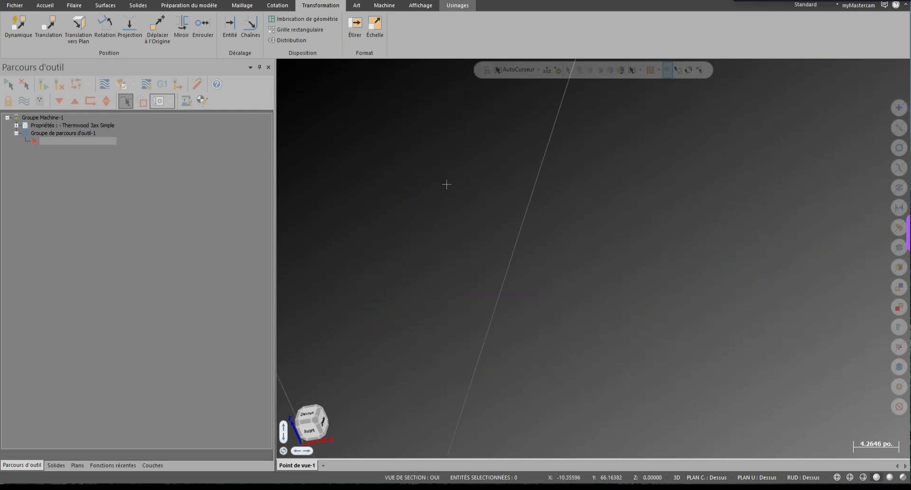
scroll(447, 184, "up", 6)
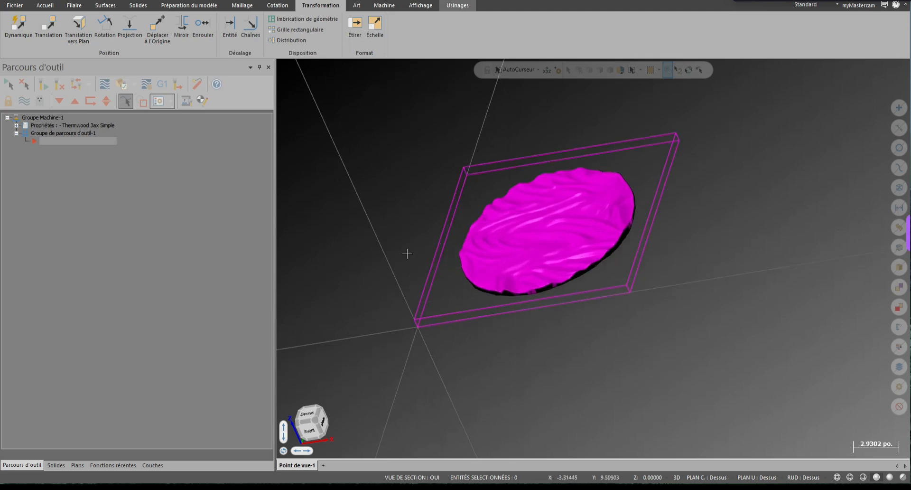
right_click(397, 229)
left_click(427, 259)
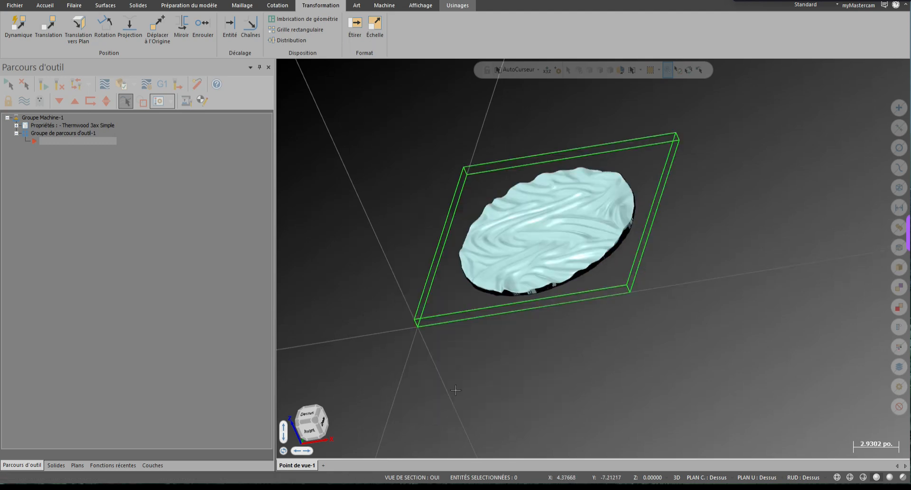
Examine the placement of the box and disc relative to the origin from the top view (Dessus) and an angled view.
scroll(416, 350, "up", 3)
right_click(515, 350)
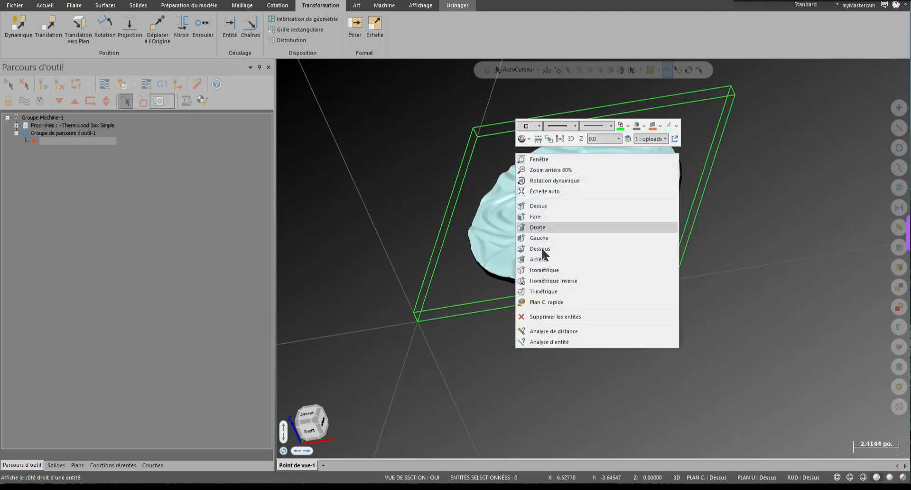
left_click(538, 207)
scroll(526, 166, "down", 5)
scroll(497, 277, "up", 3)
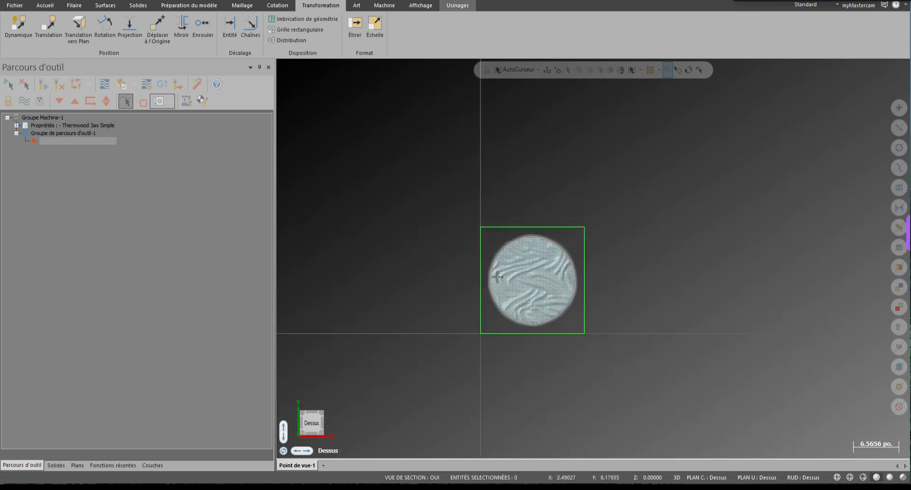
scroll(498, 276, "up", 5)
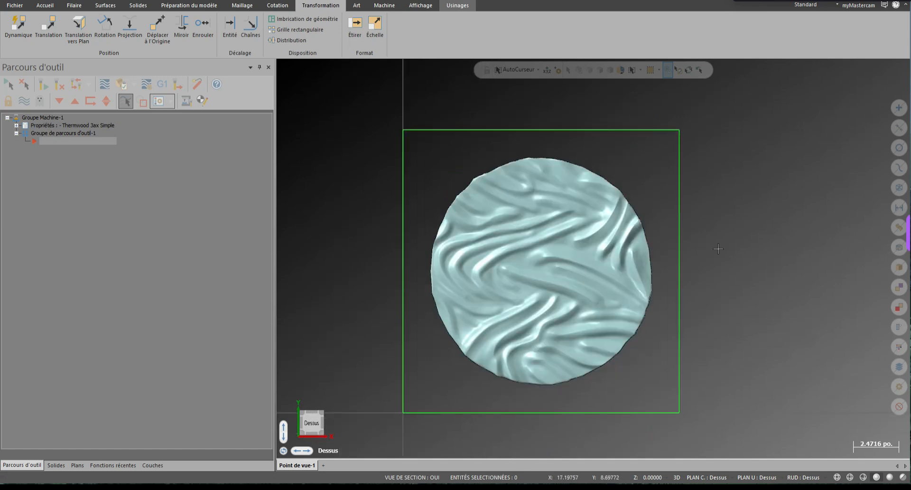
middle_click_drag(344, 251, 287, 204)
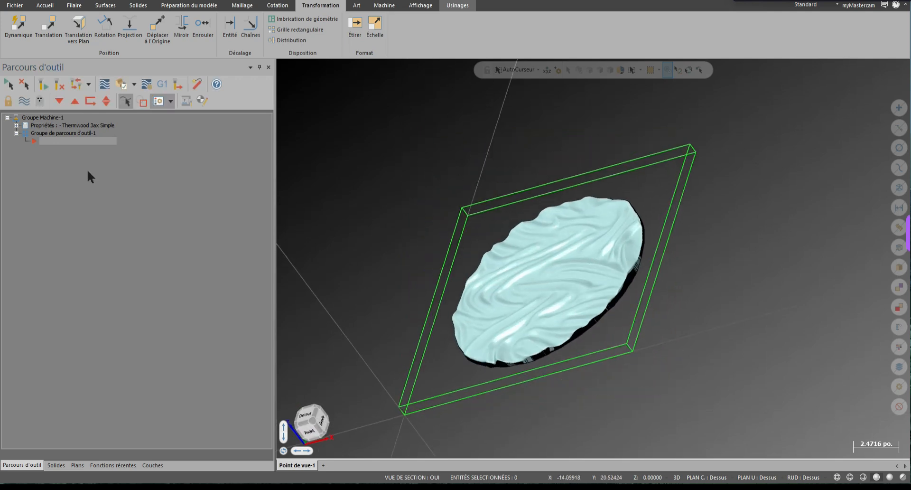
Define a rectangular stock in Configuration du brut from the bounding box's bottom corner at the origin to its diagonally opposite top corner.
left_click(16, 126)
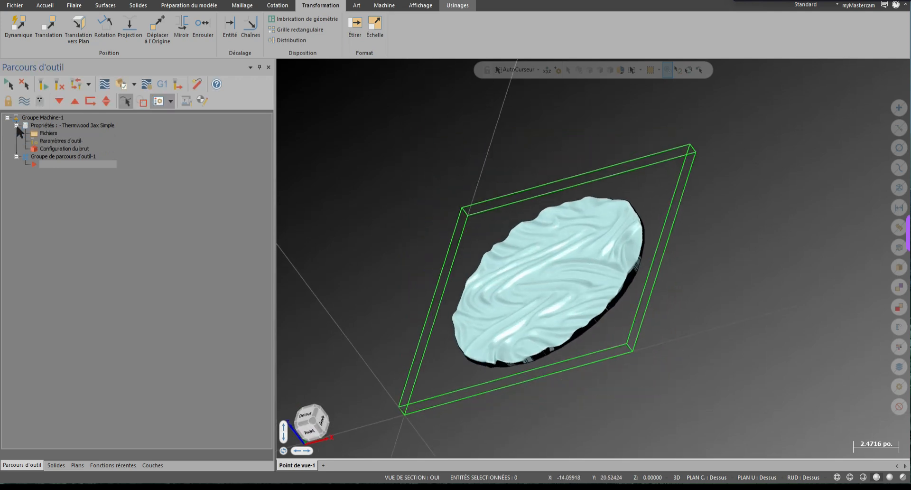
left_click(59, 149)
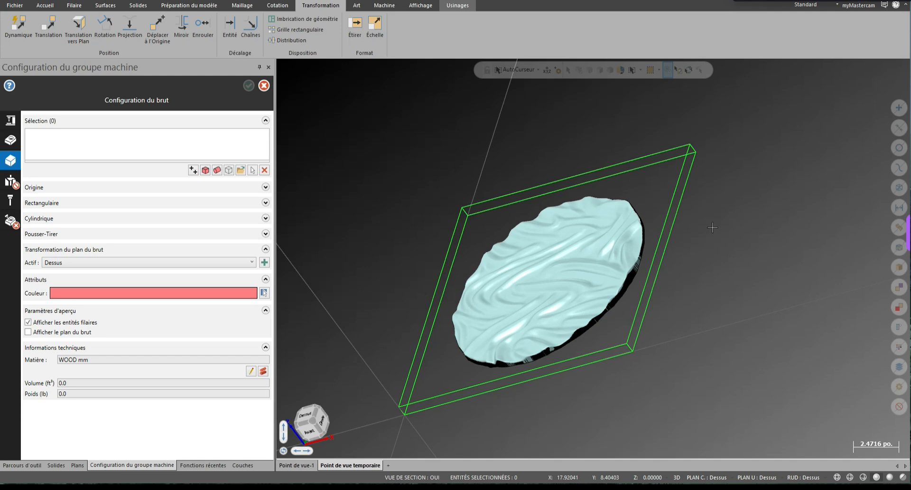
left_click(191, 169)
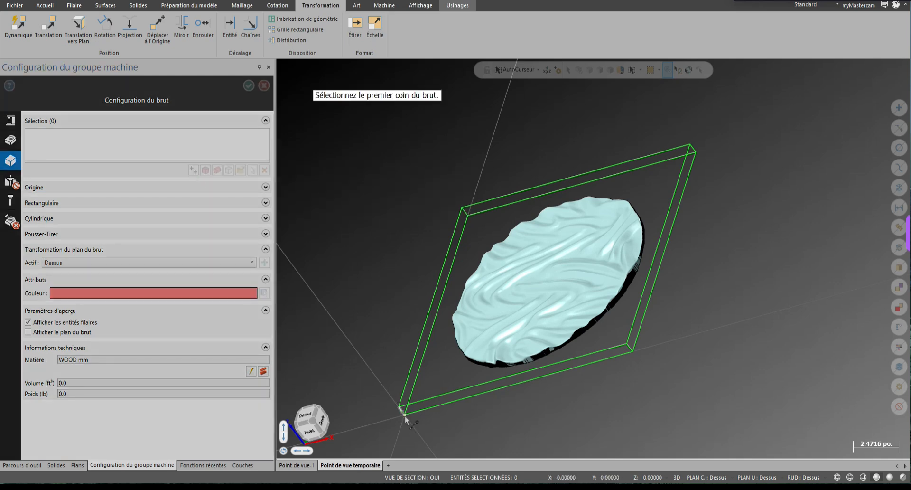
left_click(404, 414)
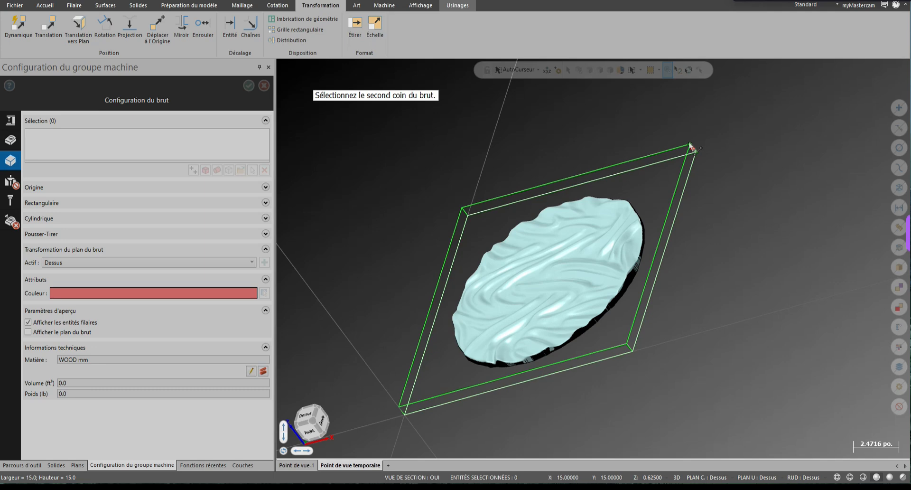
left_click(690, 145)
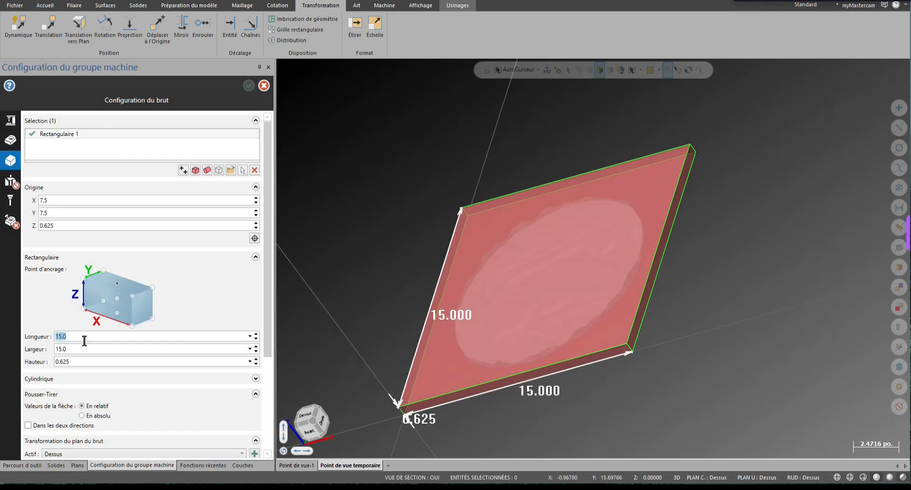
Check the rectangular stock's dimensions and its X, Y and Z origin values.
left_click(86, 362)
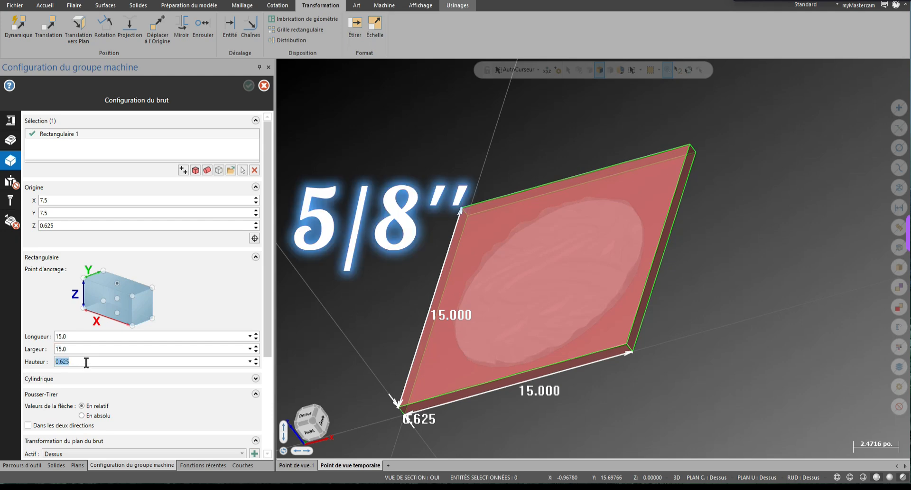
left_click(55, 200)
left_click(56, 213)
left_click(60, 227)
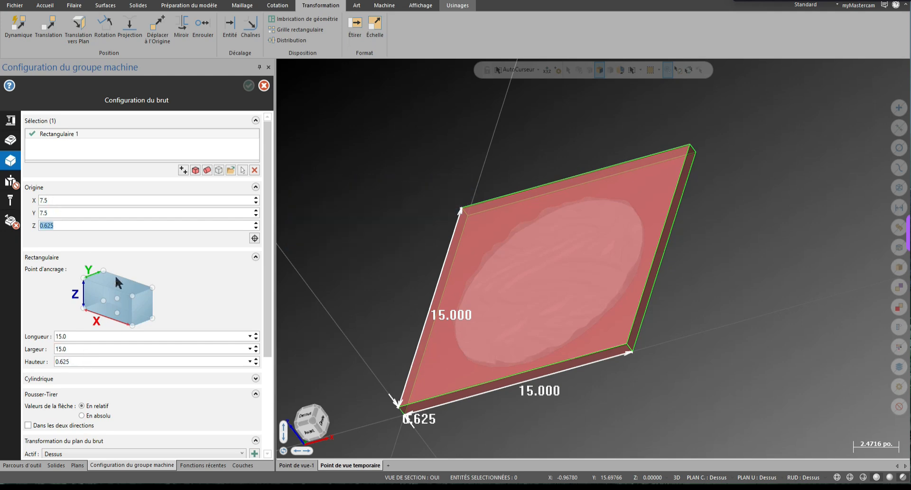
left_click(61, 200)
Assign ENMEM.TOOLS-22.tooldb as the tool library in the machine group's Machine settings.
left_click(17, 122)
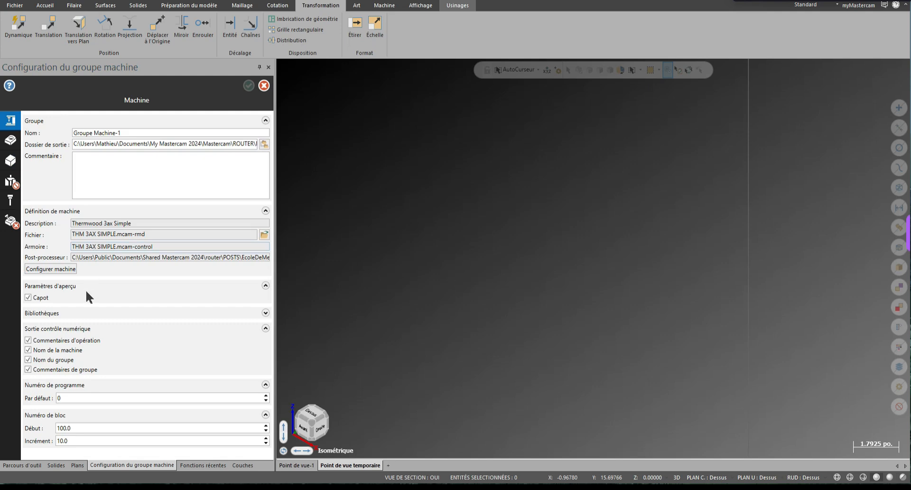
left_click(265, 313)
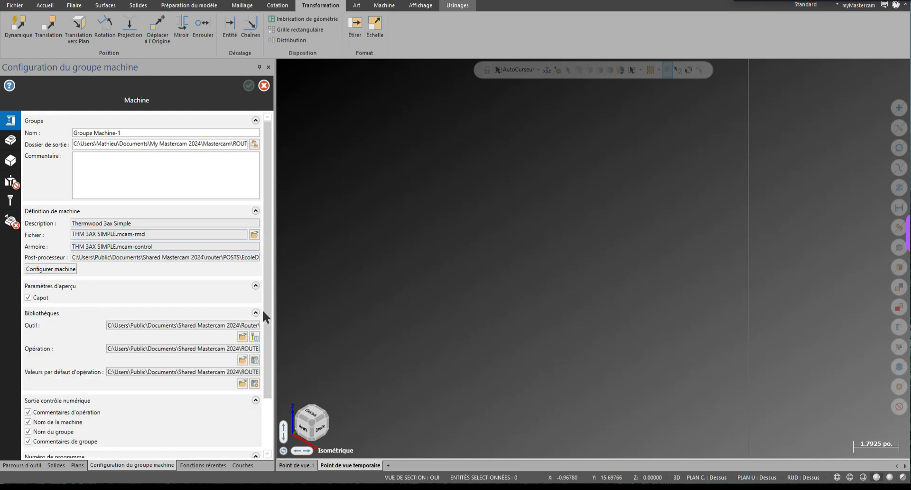
left_click(242, 337)
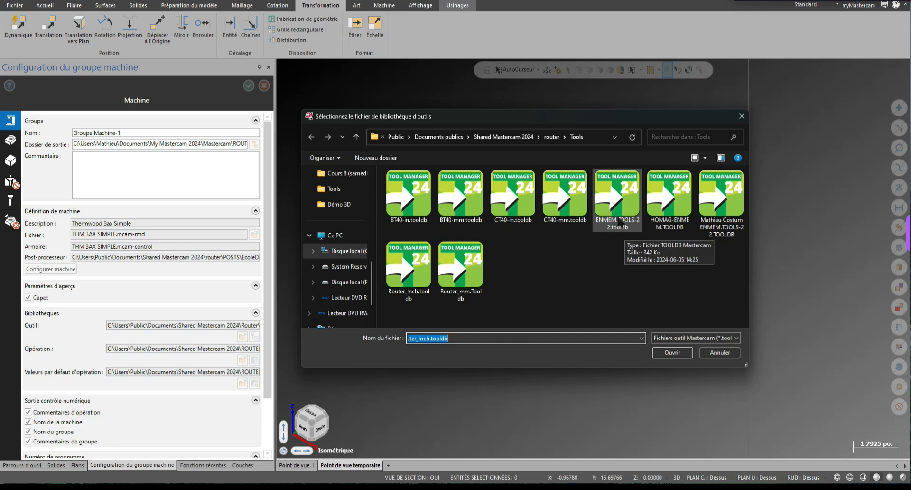
left_click(619, 223)
double_click(620, 222)
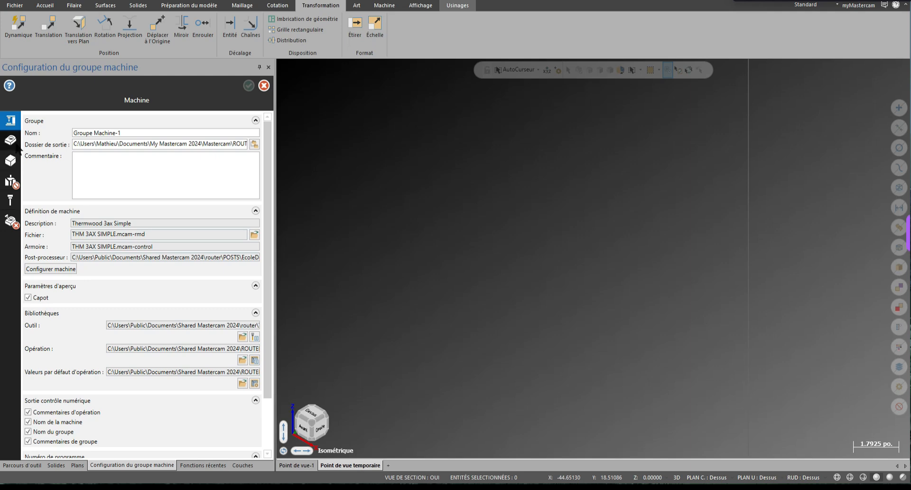
Turn off sequential tool numbering (Attribuer numéros d'outil séquentiels) in the machine group's tool settings.
mouse_move(18, 148)
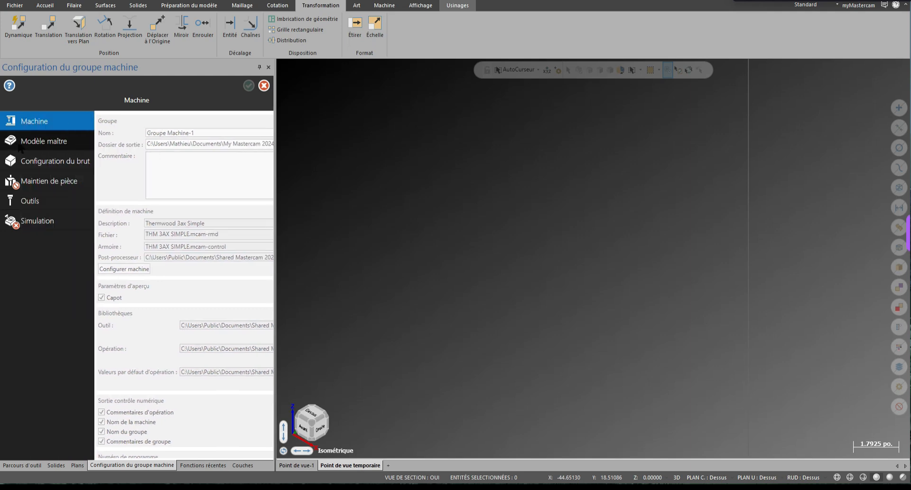
left_click(50, 201)
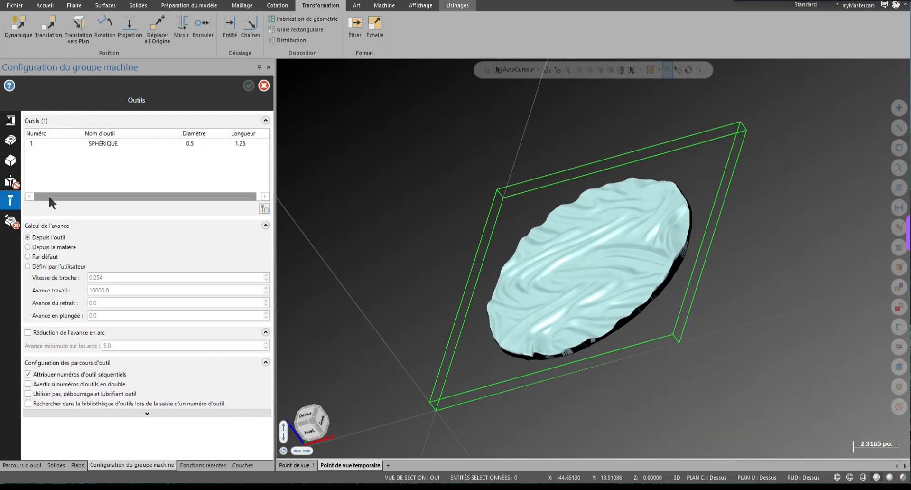
left_click(57, 375)
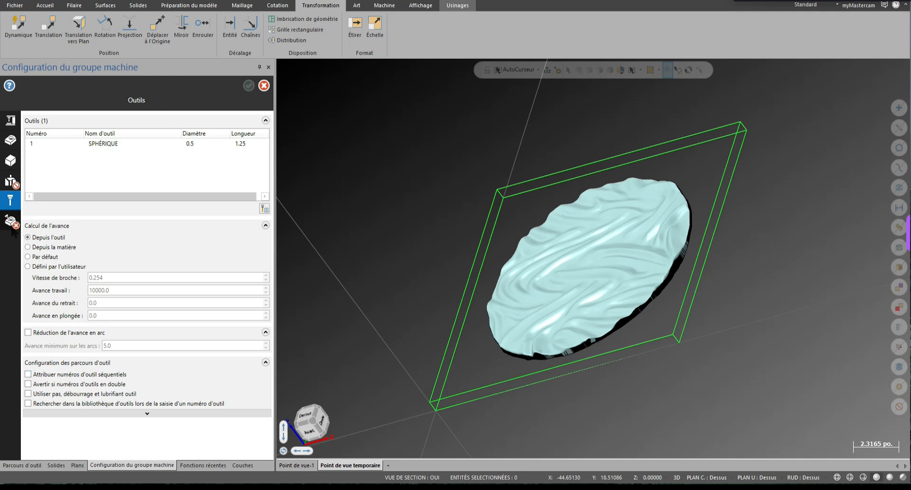
Set the simulation's curve (Courbe) and tool (Outil) tolerances to 0.025 mm each.
mouse_move(26, 229)
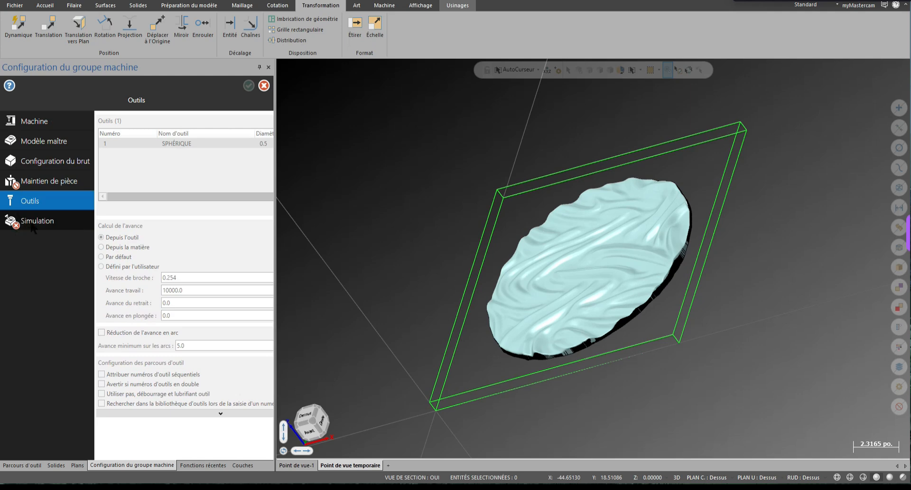
left_click(28, 229)
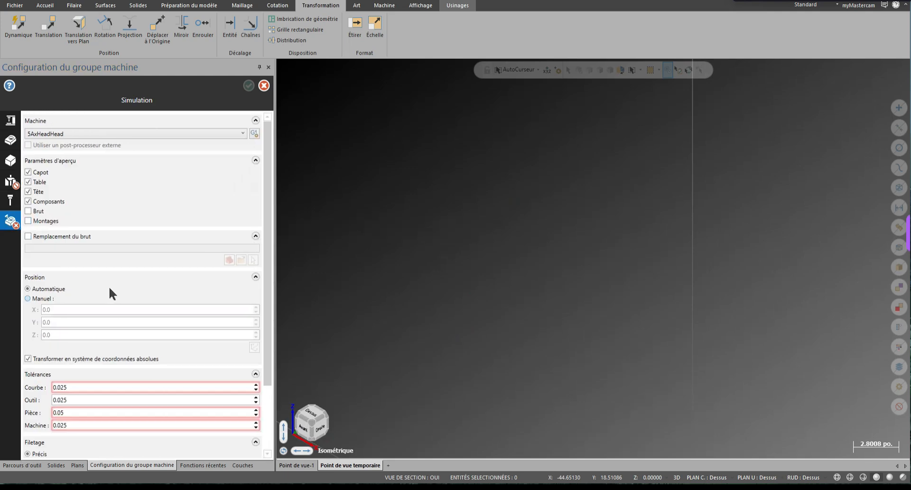
left_click(113, 387)
left_click(113, 387)
type("mm")
key("Tab")
left_click(88, 399)
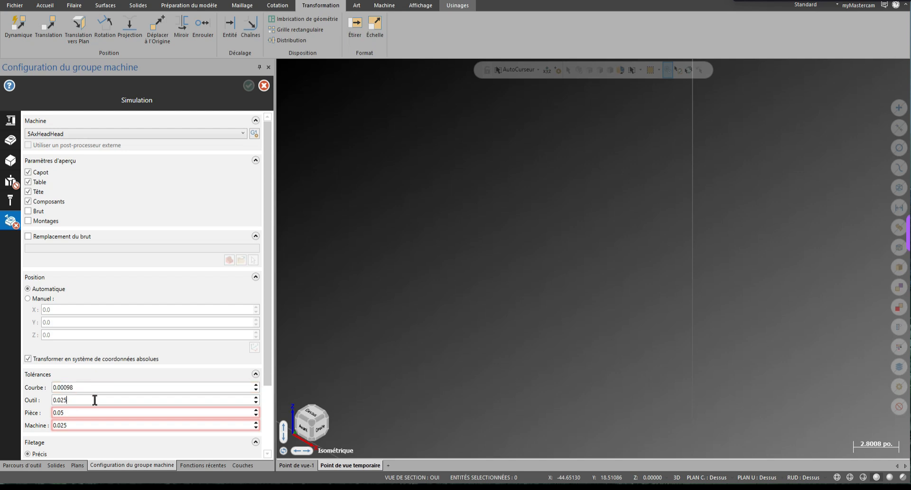
type("mm")
key("Tab")
Set the simulation's part (Pièce) tolerance to 0.05 mm and machine tolerance to 0.025 mm, and accept the machine group configuration.
left_click(87, 412)
type("mm")
key("Tab")
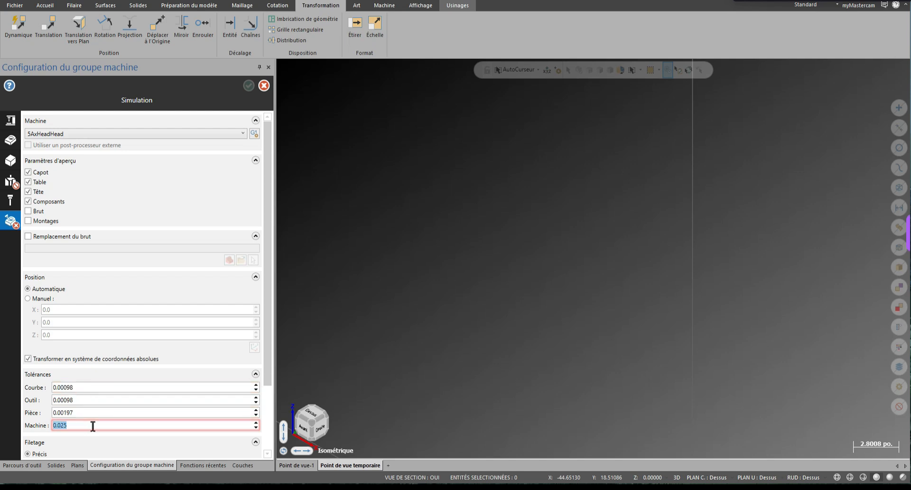
left_click(93, 426)
type("mm")
key("Tab")
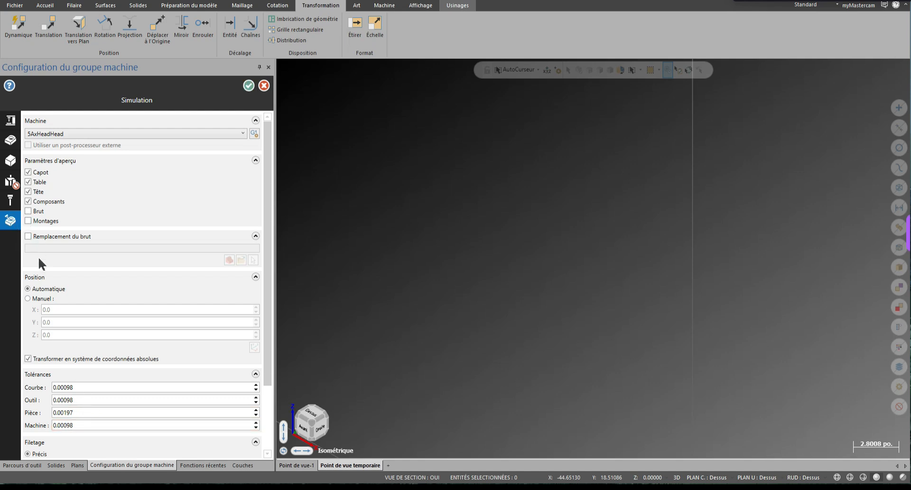
left_click(248, 85)
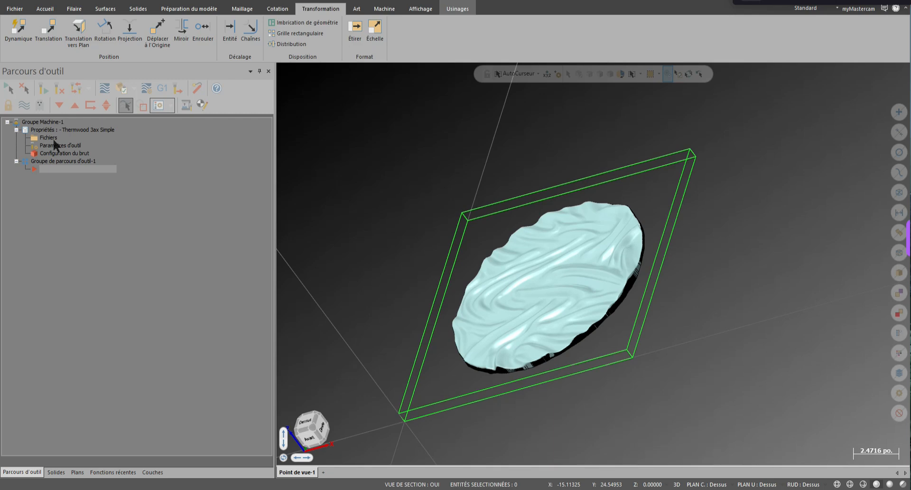
Examine the available 3D roughing (Ébauche) and finishing (Finition) toolpaths for machining the disc.
left_click(454, 10)
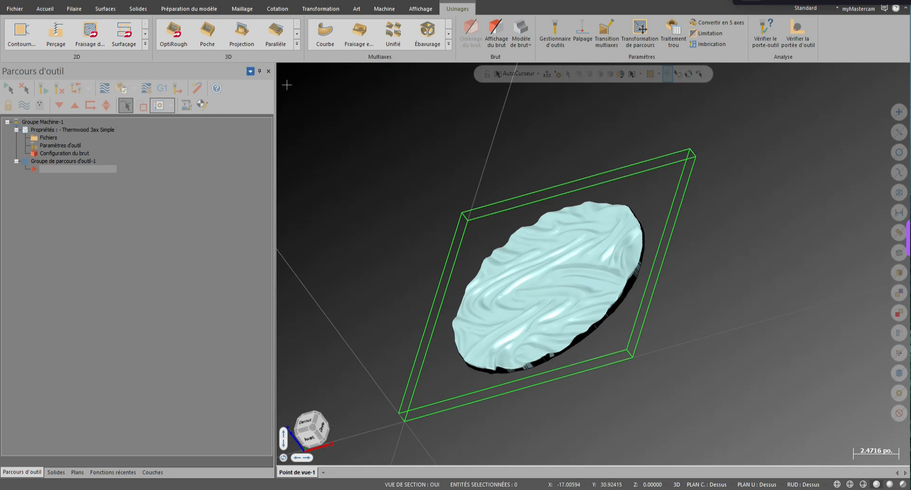
left_click(296, 44)
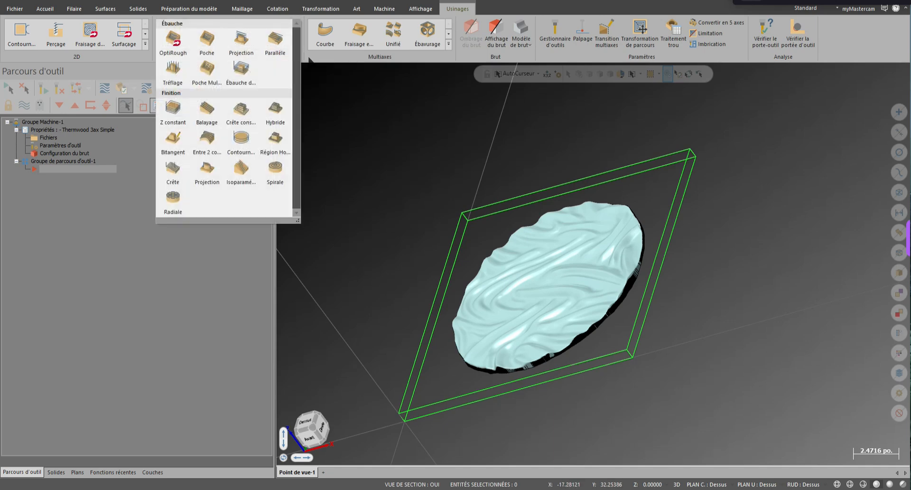
left_click(307, 50)
left_click(296, 47)
left_click(289, 110)
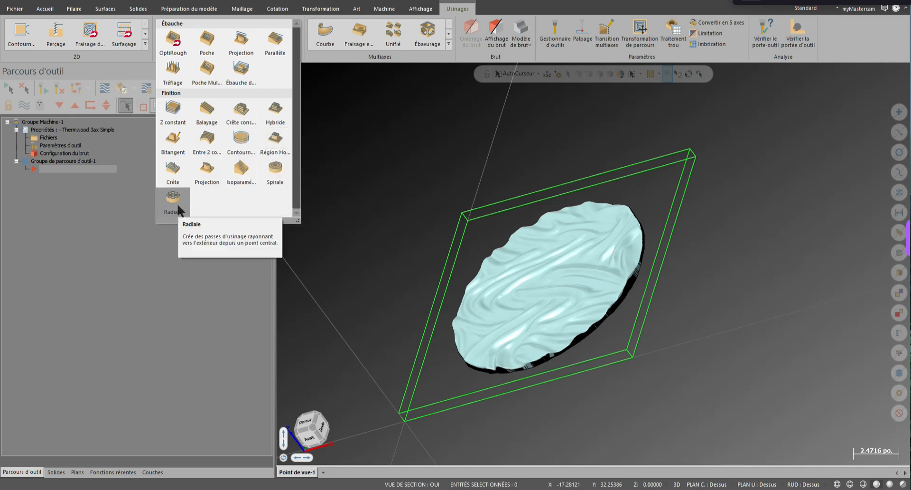
Create a 3D Balayage finishing toolpath, accepting Formatif 1 - 3D A24 as the NC file name.
left_click(207, 114)
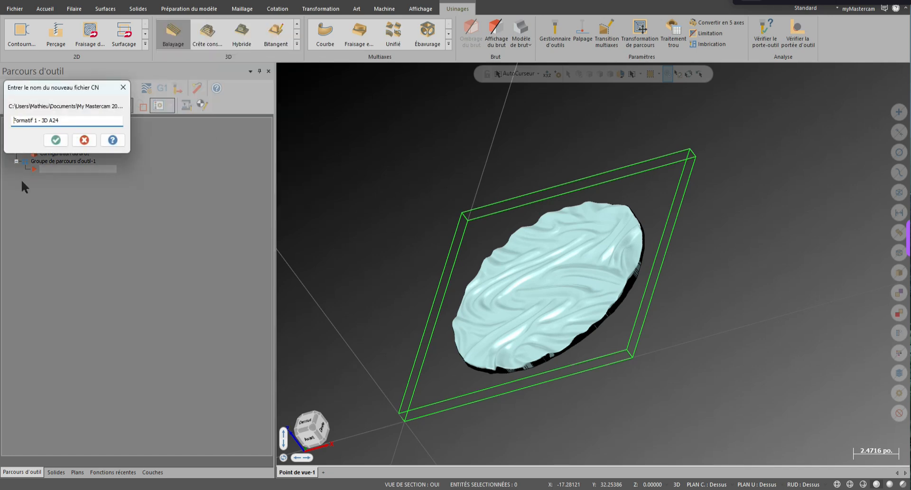
left_click(62, 138)
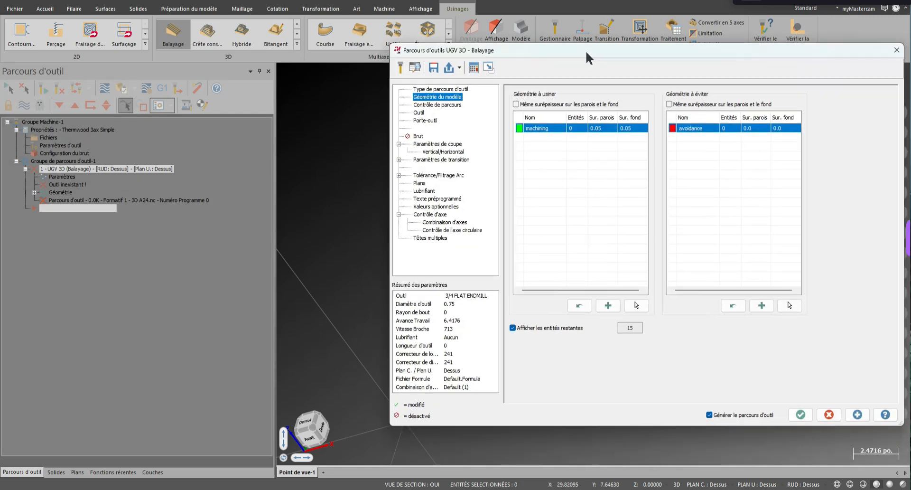
left_click_drag(535, 53, 351, 66)
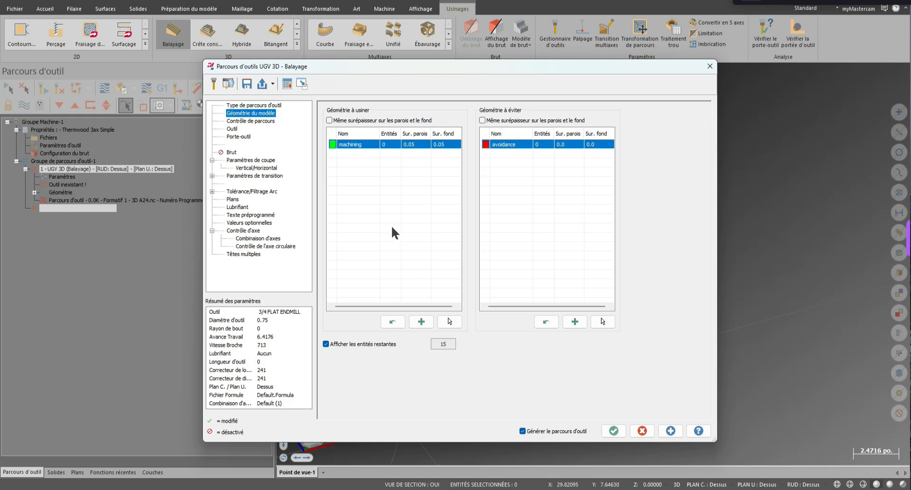
mouse_move(546, 75)
left_mouse_down()
mouse_move(530, 75)
mouse_move(540, 75)
left_mouse_up()
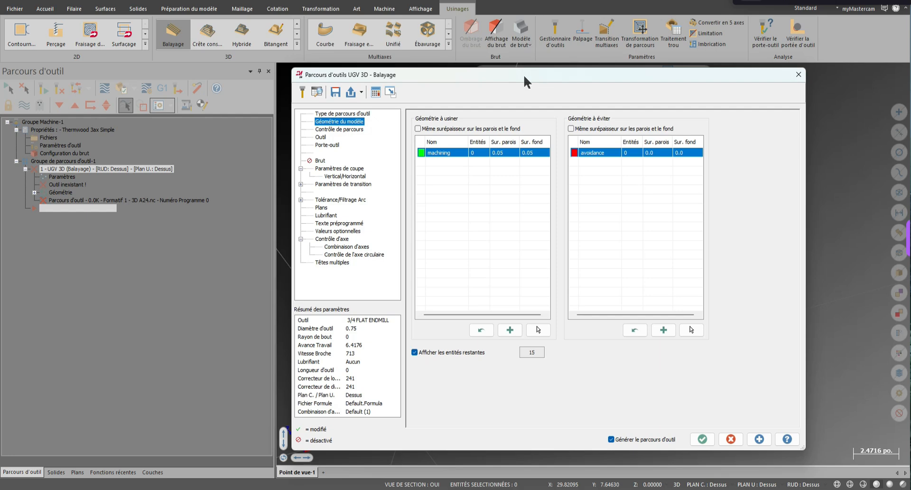
Assign the textured disc mesh as the machining geometry (Géométrie à usiner) of the toolpath.
left_click(538, 330)
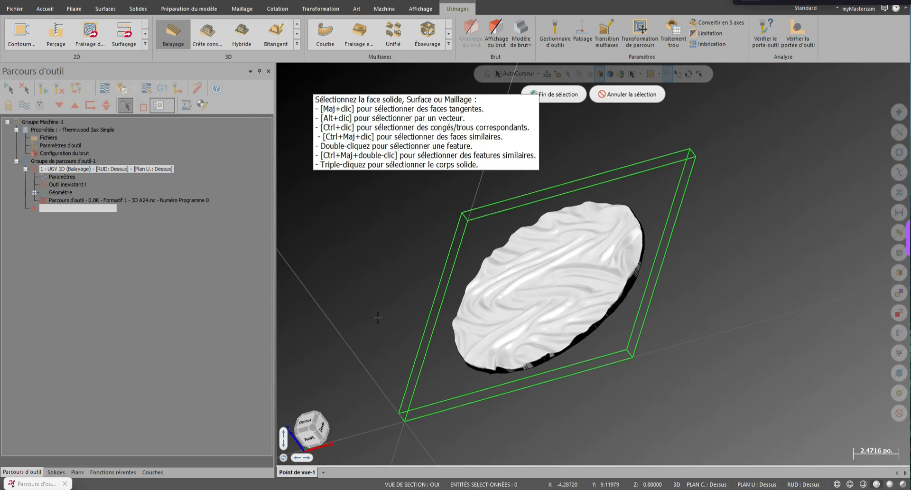
left_click(553, 290)
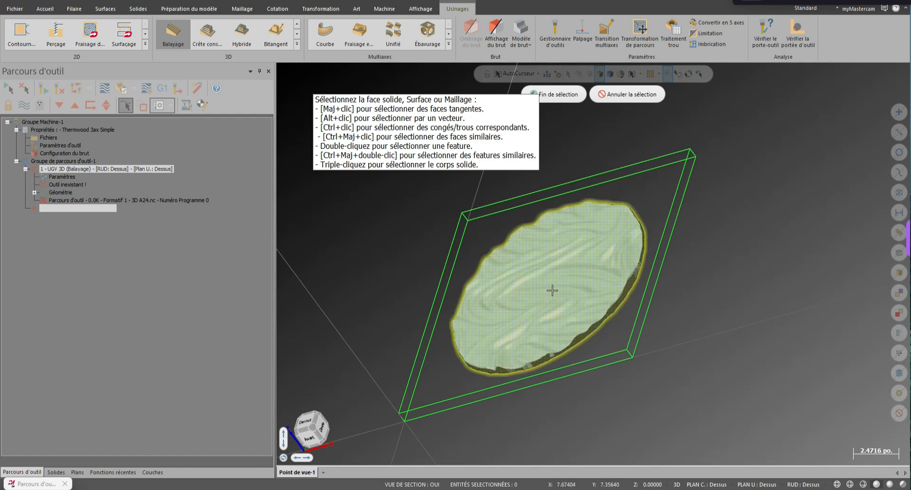
key("Return")
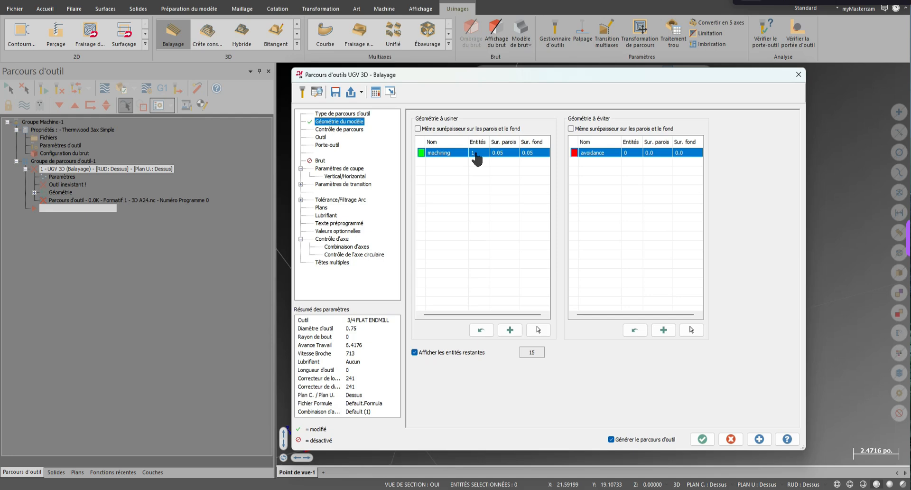
Set the machining geometry's wall and floor stock allowances (Sur. parois, Sur. fond) to 0.
double_click(501, 153)
type("0")
left_click(532, 156)
double_click(536, 154)
type("0")
left_click(527, 91)
key("ctrl")
key("ctrl")
key("ctrl")
Add the 0.5 SPHÉRIQUE tool number 34 from the ENMEM.TOOLS-22 library and delete tool number 1 from the tool list.
left_click(332, 114)
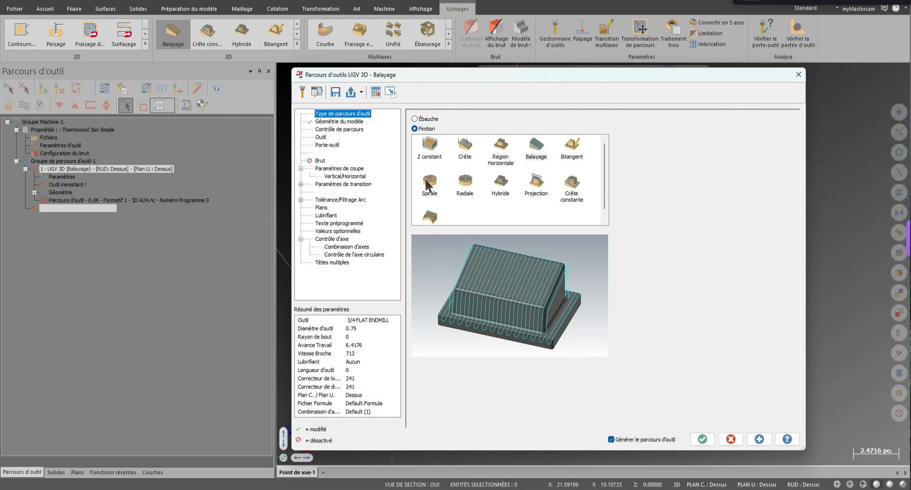
left_click(340, 129)
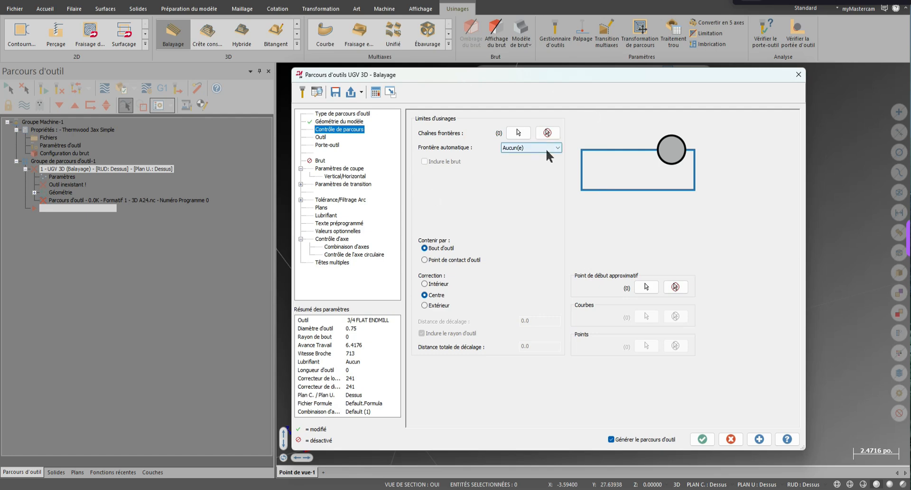
left_click(320, 137)
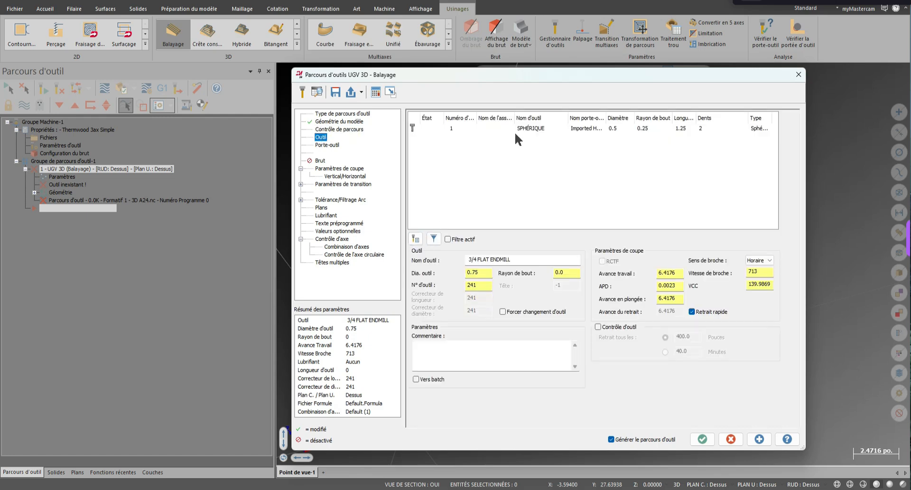
left_click(415, 239)
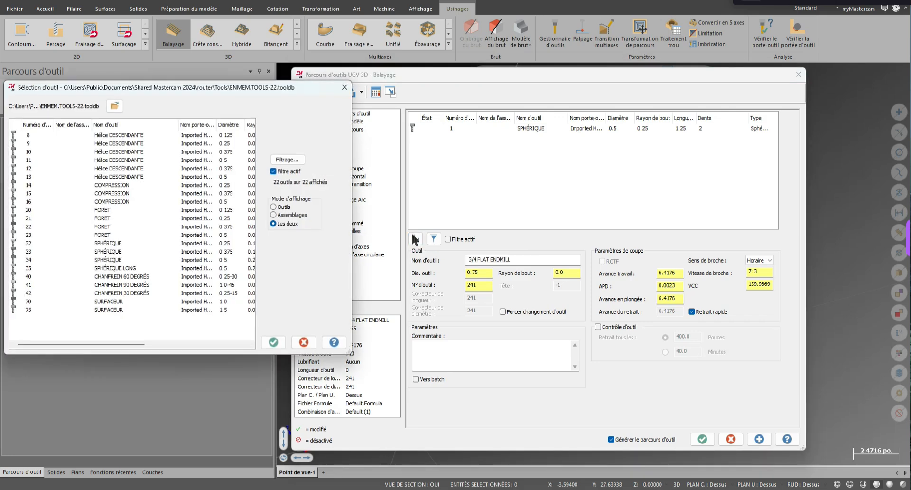
left_click_drag(231, 80, 604, 95)
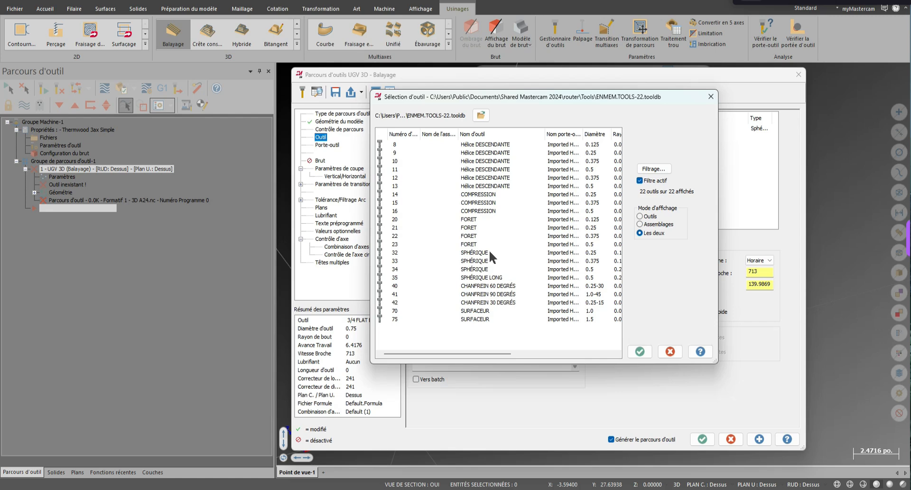
left_click(488, 269)
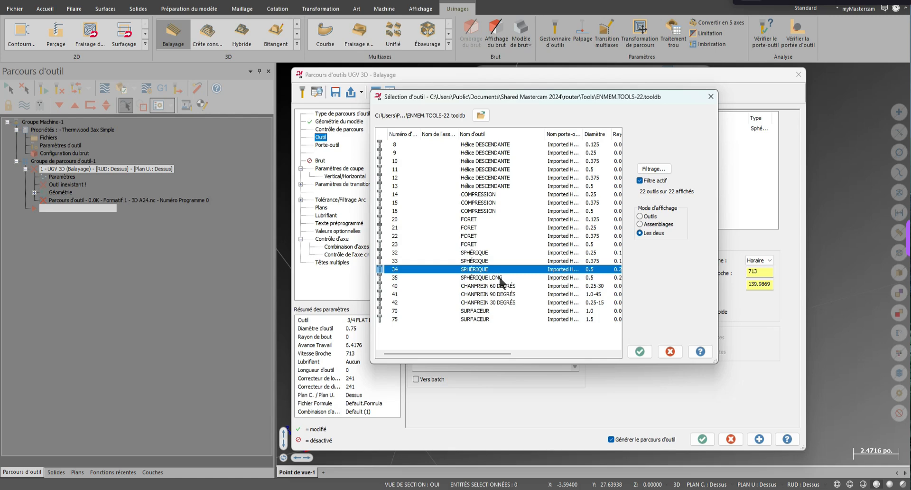
left_click(640, 351)
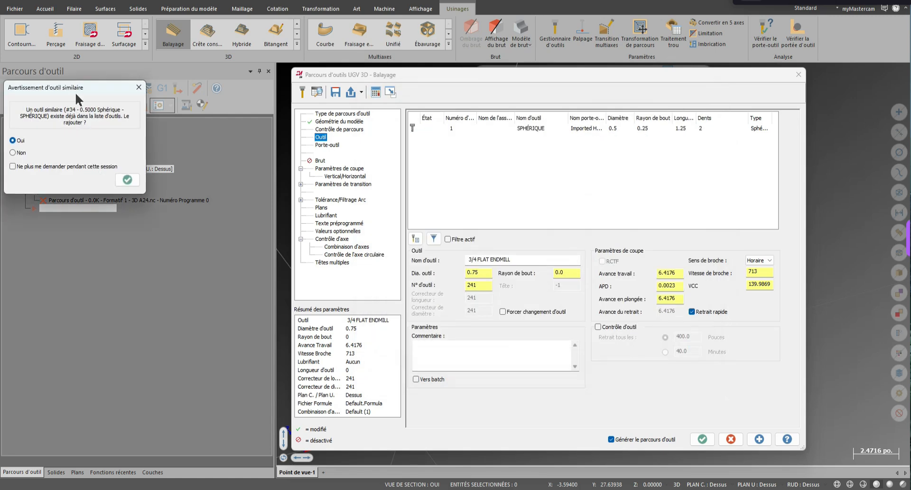
left_click_drag(75, 92, 360, 166)
left_click(421, 252)
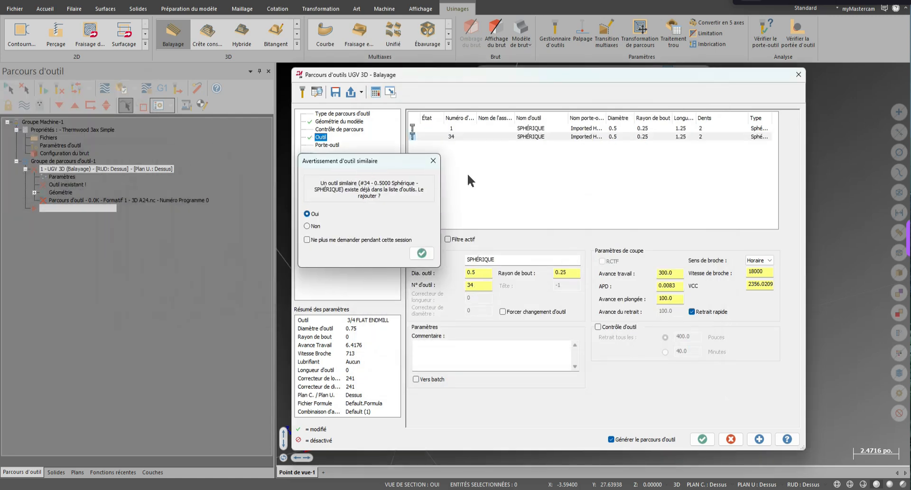
left_click(453, 128)
key("Delete")
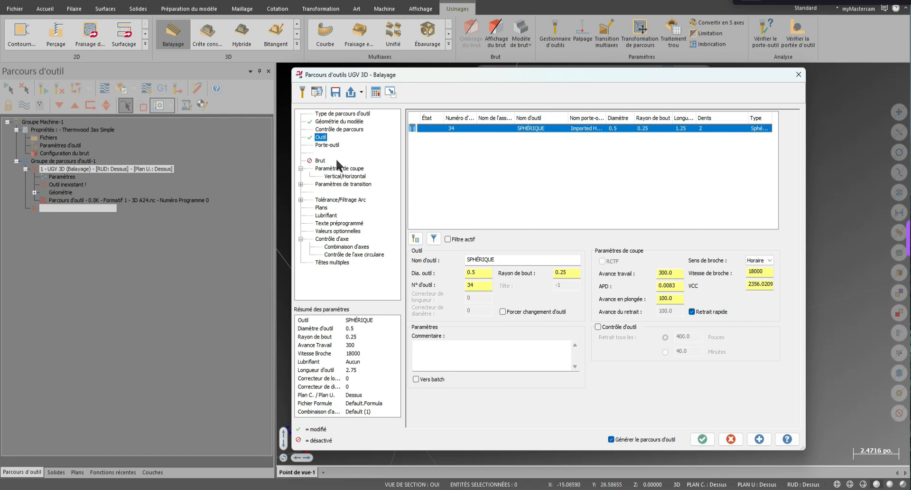
Review the tool holder, stock and machining style settings, keeping tip compensation (Correction du bout) at Bout.
left_click(327, 146)
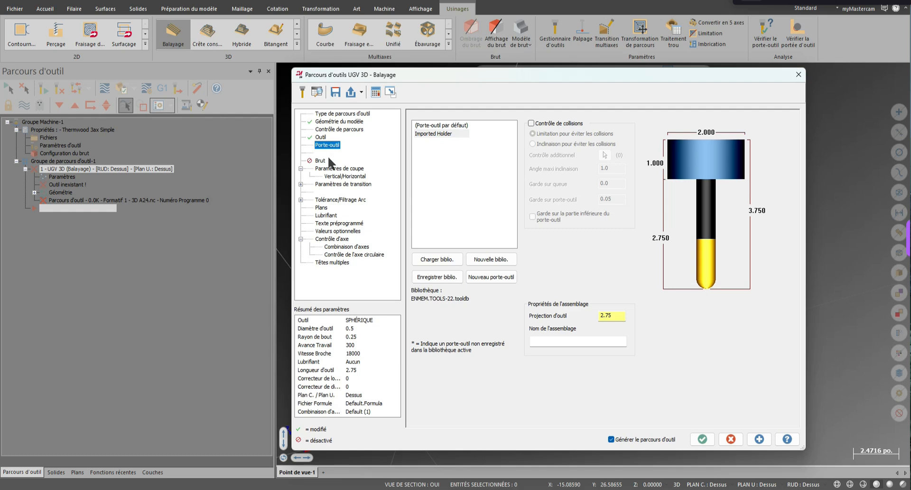
left_click(319, 161)
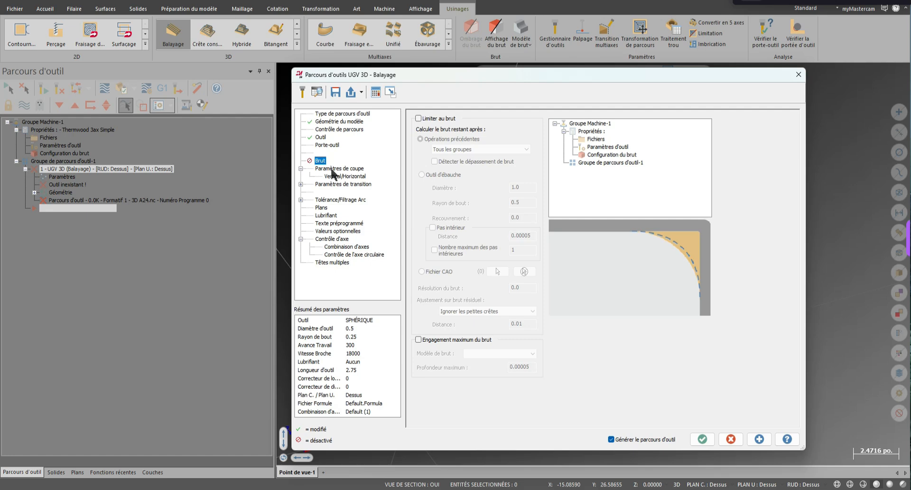
left_click(334, 168)
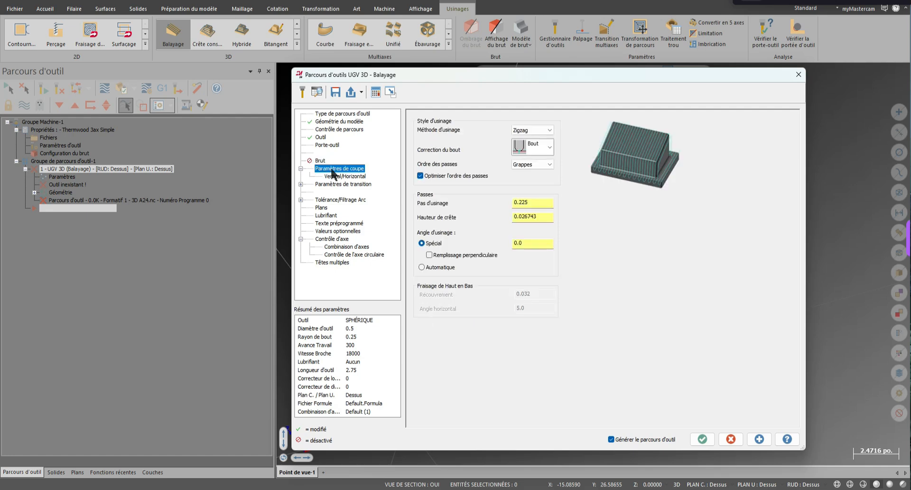
left_click(549, 131)
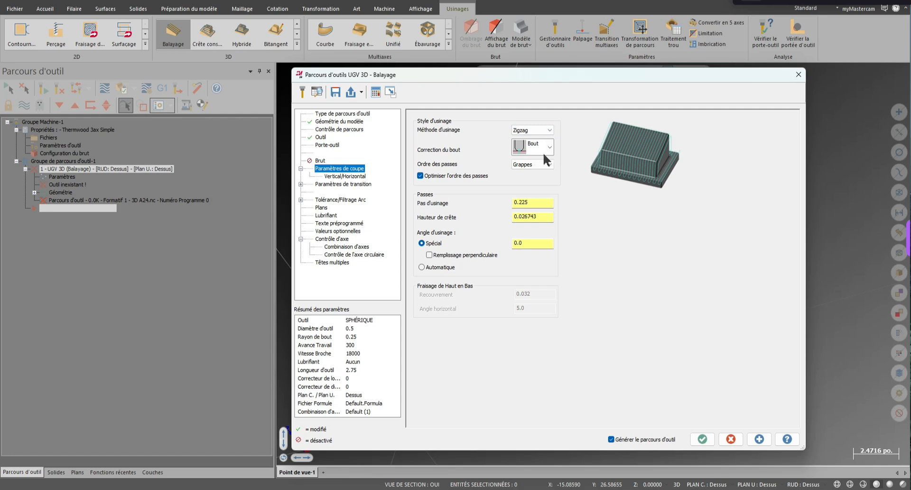
left_click(549, 146)
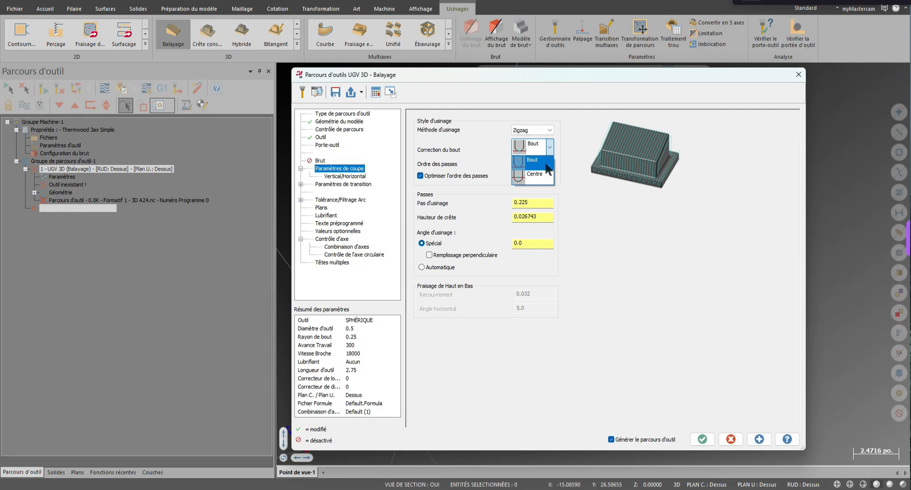
left_click(546, 163)
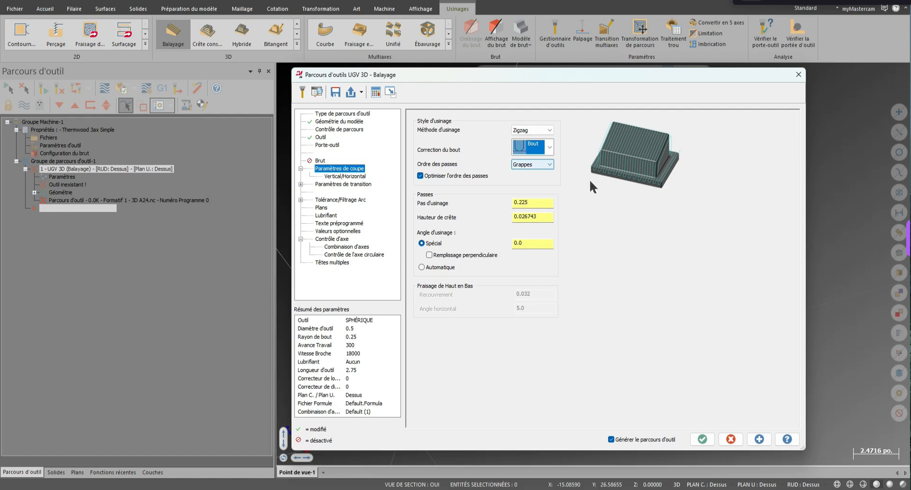
Set the stepover (Pas d'usinage) of the Balayage passes to 0.1.
left_click(541, 201)
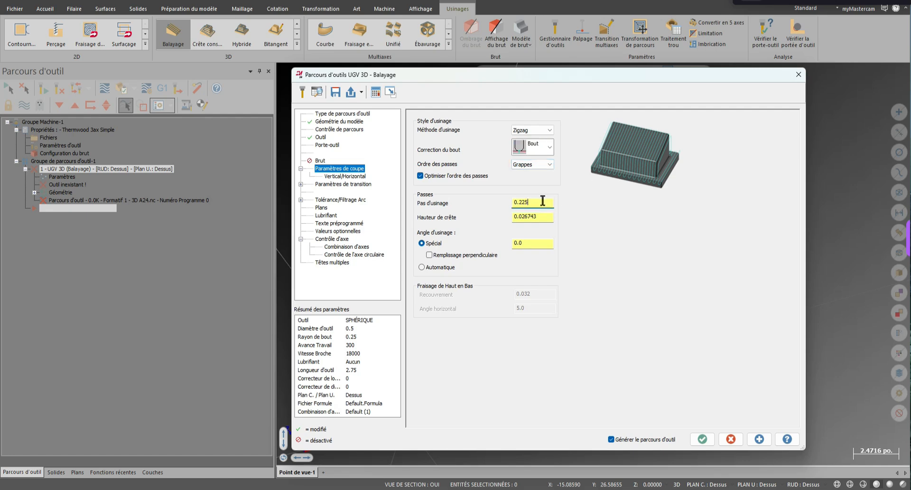
left_click_drag(542, 201, 480, 199)
type("0.5")
key("BackSpace")
type("1")
key("Return")
left_click(535, 199)
left_click(545, 215)
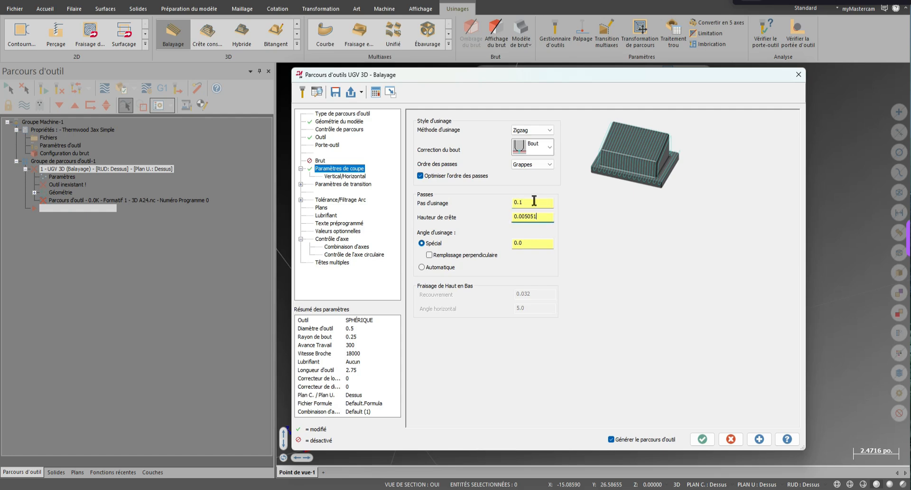
Try stepover (Pas d'usinage) values of 0.2 and 0.5 to compare the scallop height, and return to 0.1.
left_click_drag(549, 216, 508, 223)
left_click(545, 200)
key("BackSpace")
type("2")
key("Return")
left_click(531, 202)
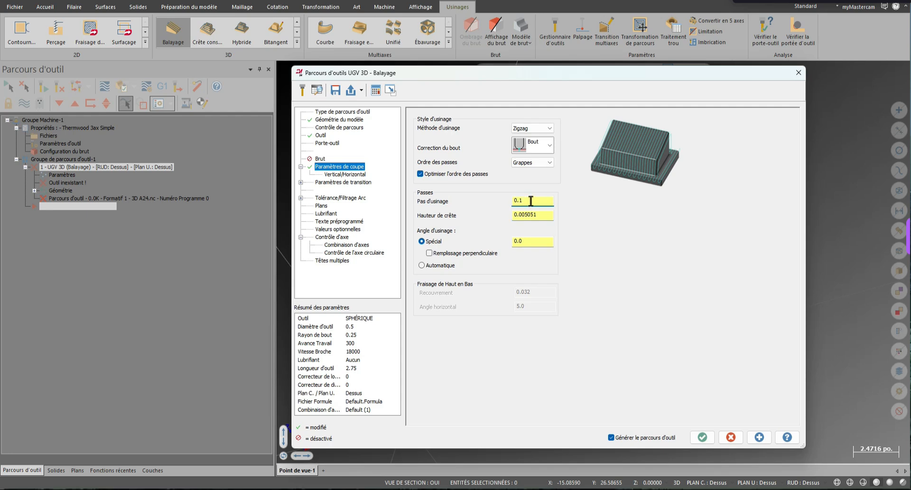
key("BackSpace")
type("2")
key("Return")
left_click(531, 201)
key("BackSpace")
type("5")
key("Return")
left_click(544, 200)
key("Return")
left_click(546, 214)
left_click_drag(546, 214, 481, 214)
left_click(545, 211)
left_click_drag(544, 211, 484, 211)
Try a special machining angle (Angle d'usinage) of 45 degrees and return it to 0.
left_click(540, 242)
left_click_drag(541, 242, 488, 243)
type("45.0")
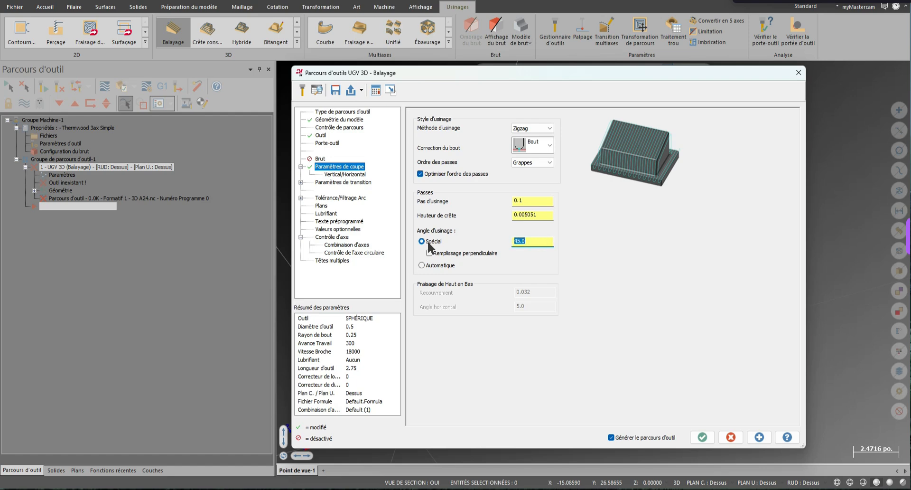
type("0")
key("Return")
Set the transition clearance plane (Plan de sécurité) to 1.0 and generate the Balayage toolpath.
left_click(352, 175)
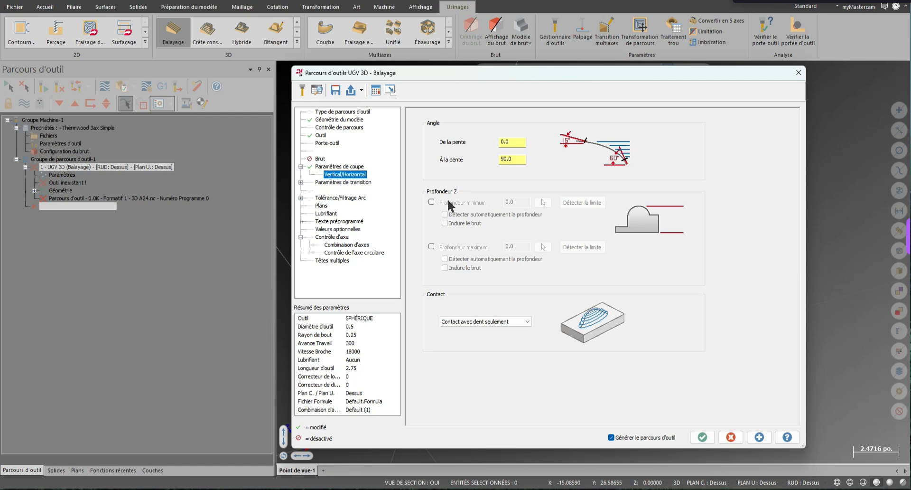
left_click(358, 182)
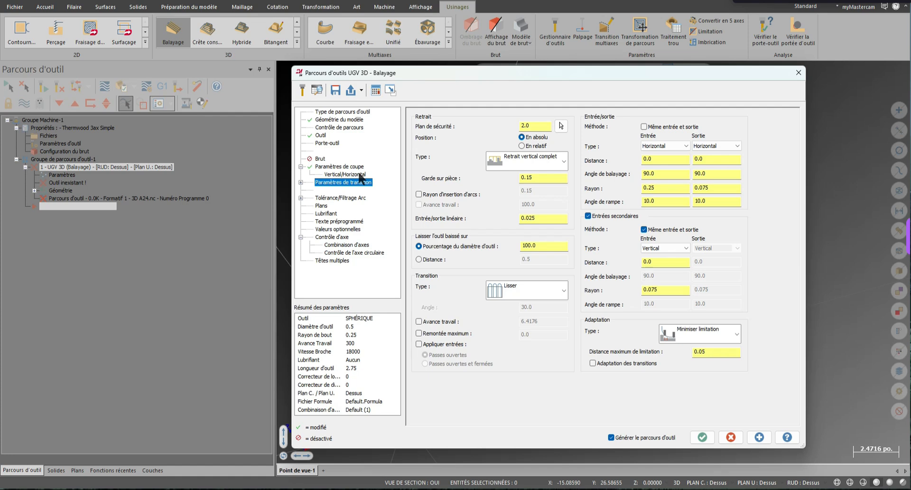
left_click_drag(539, 122, 511, 119)
type("1.0")
left_click(545, 128)
left_click(704, 437)
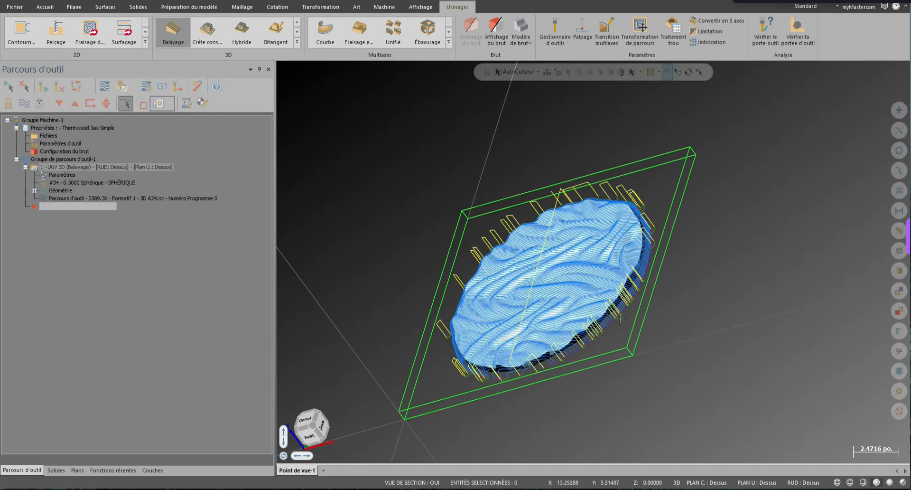
Inspect the generated toolpath, run its full verification in the Mastercam Simulator and examine the machined disc.
scroll(546, 360, "up", 3)
middle_click_drag(542, 412, 636, 224)
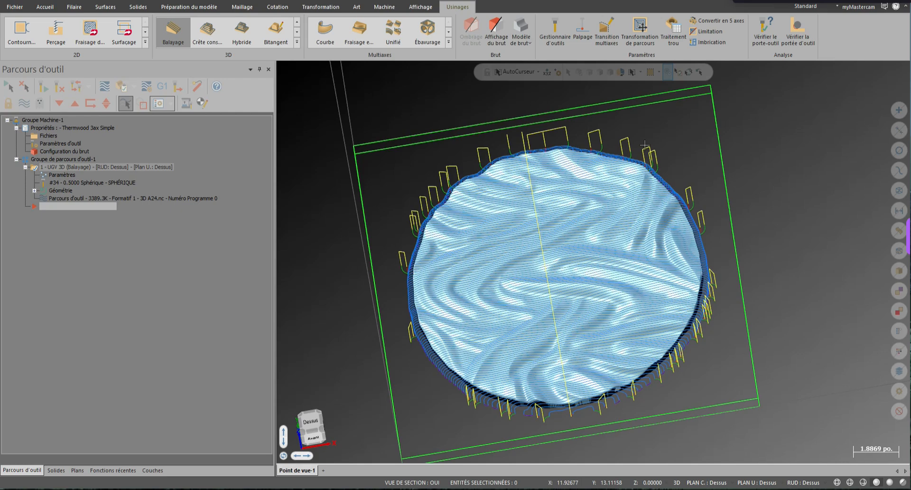
middle_click_drag(498, 234, 444, 345)
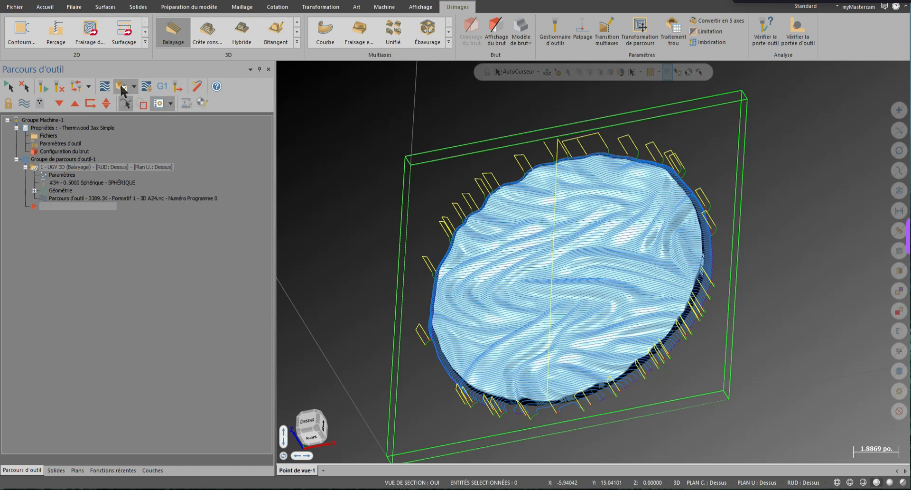
left_click(121, 87)
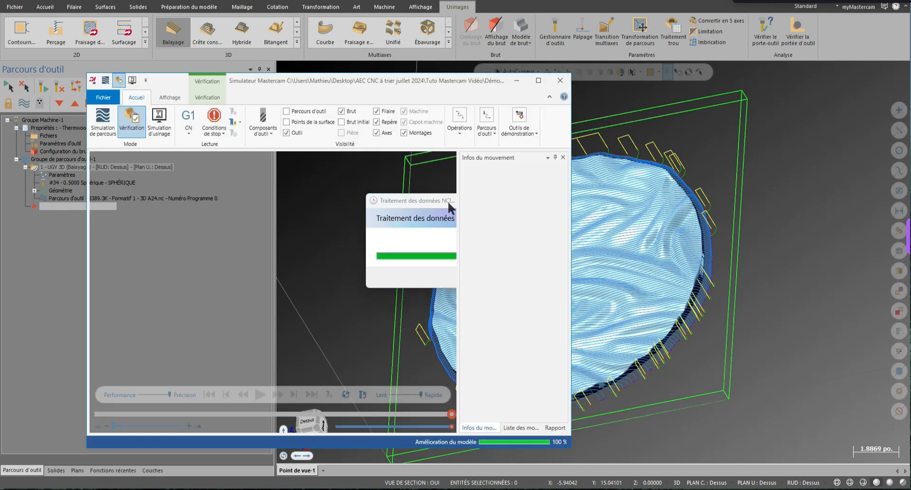
left_click(538, 81)
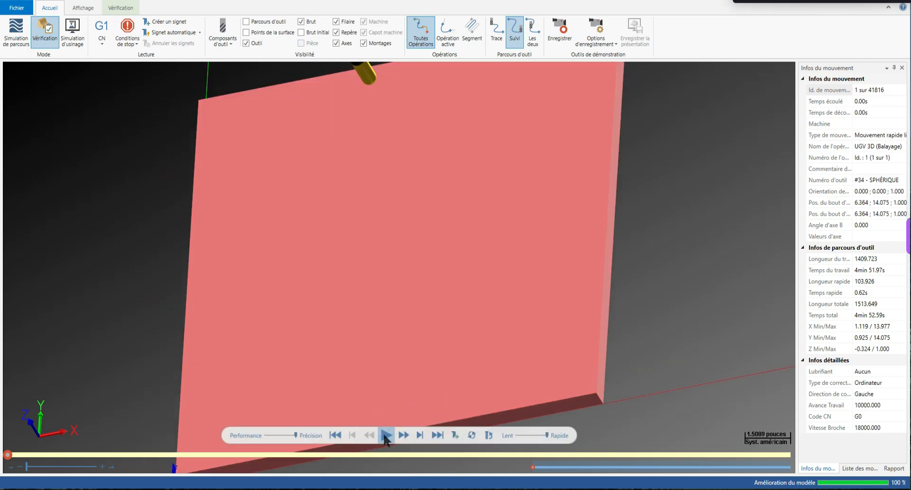
left_click(386, 435)
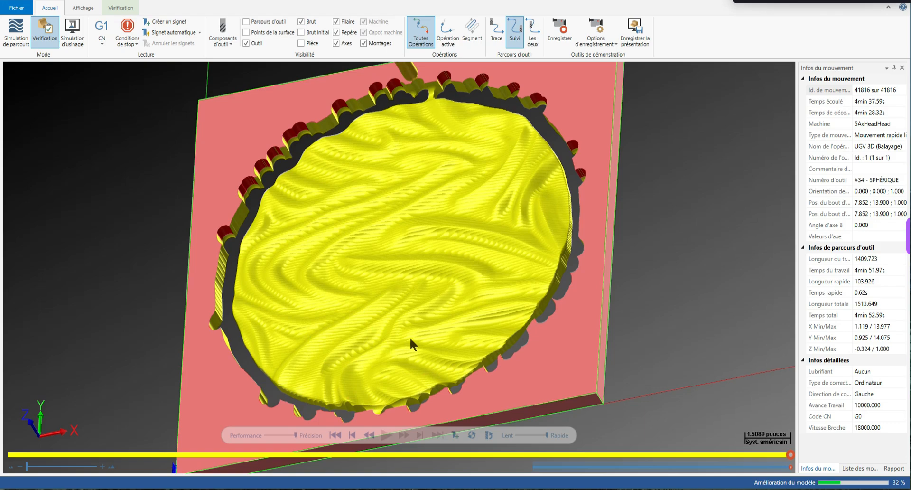
left_click_drag(409, 336, 428, 338)
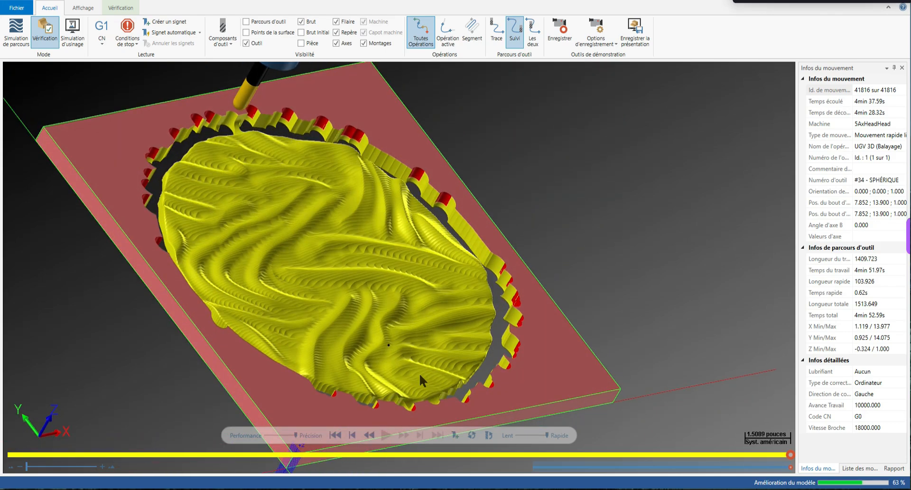
Examine the scallop marks left on the disc's relief by the 0.1 stepover from several angles, and close the simulator.
scroll(287, 324, "up", 2)
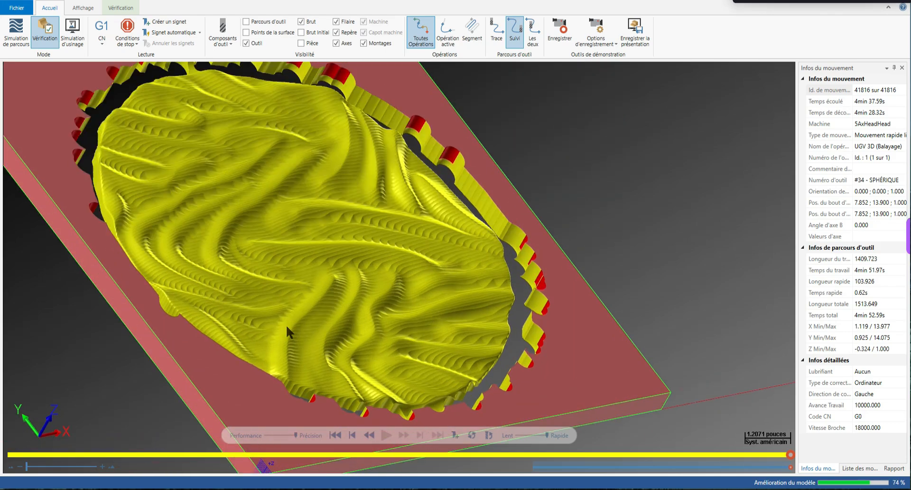
scroll(278, 326, "up", 2)
left_click_drag(277, 325, 240, 323)
scroll(268, 322, "up", 3)
mouse_move(298, 283)
left_mouse_down()
mouse_move(246, 305)
mouse_move(309, 296)
left_mouse_up()
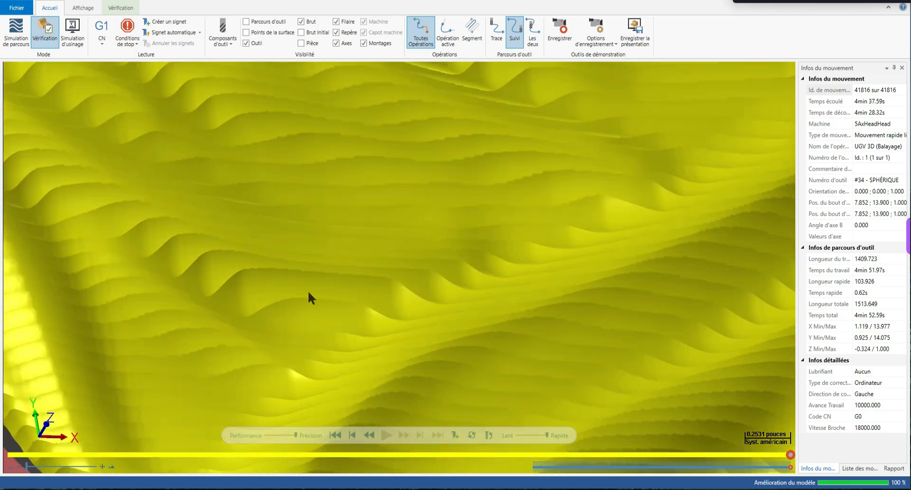
scroll(309, 299, "down", 3)
scroll(308, 298, "down", 3)
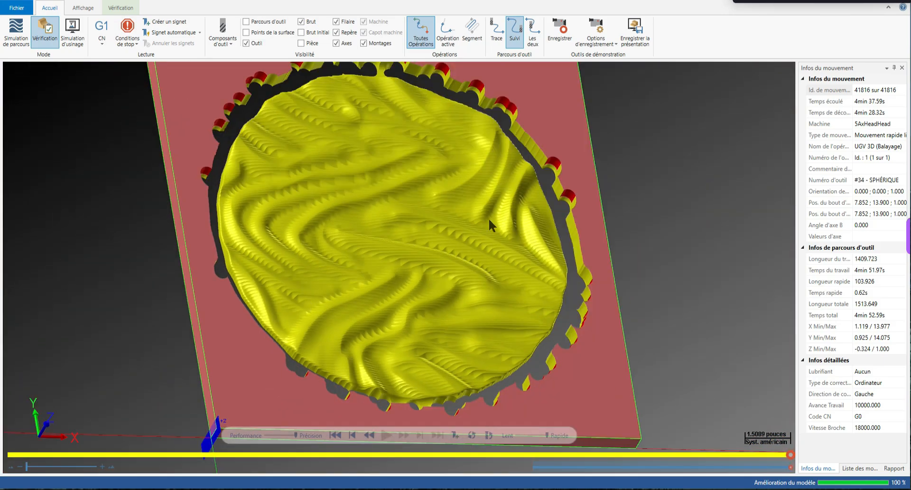
scroll(488, 218, "up", 3)
left_click_drag(452, 269, 441, 267)
middle_click_drag(441, 267, 484, 274)
scroll(442, 261, "up", 4)
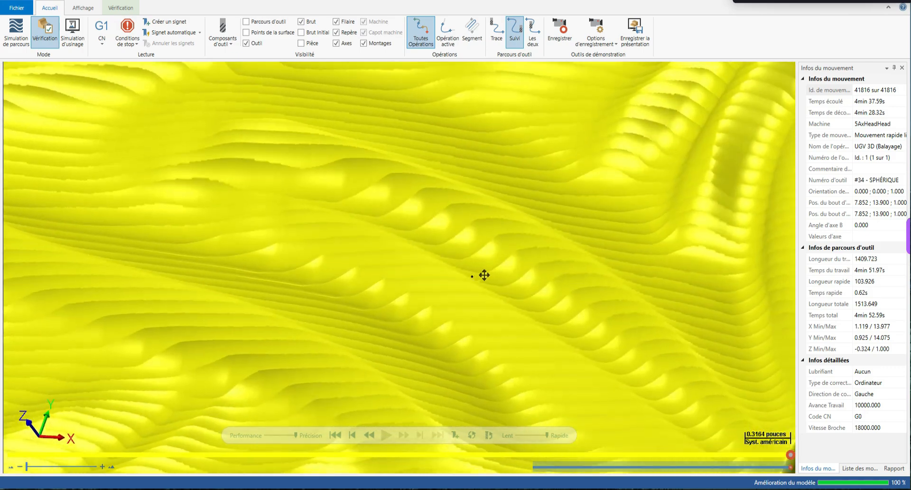
scroll(485, 274, "down", 6)
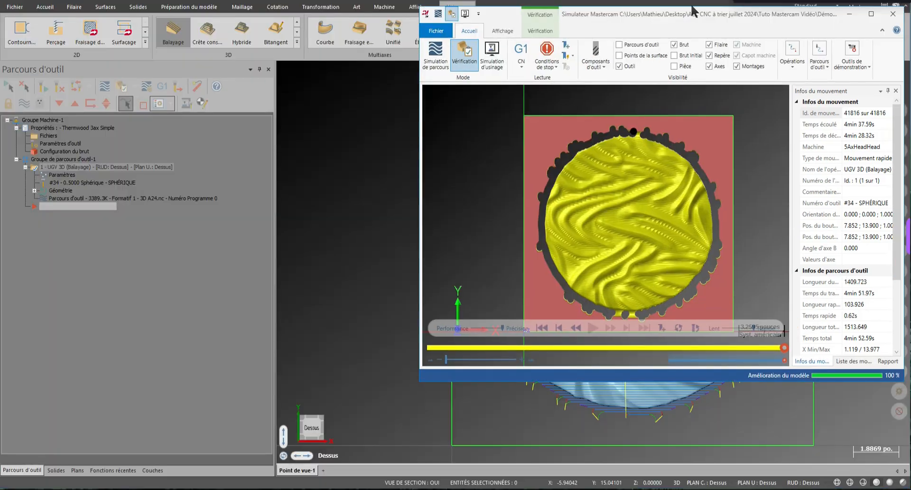
left_click_drag(703, 4, 550, 53)
left_click(767, 57)
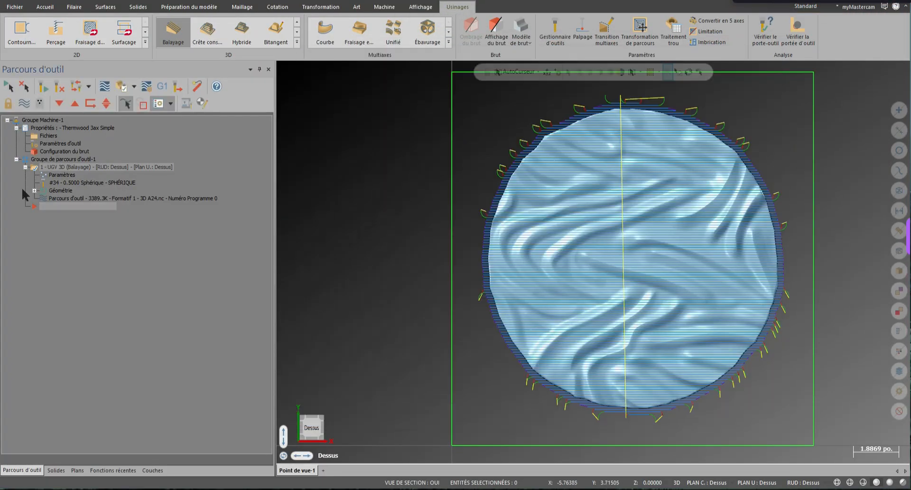
Set the Balayage operation's stepover (Pas d'usinage) to 0.05 and regenerate the toolpath.
left_click(62, 175)
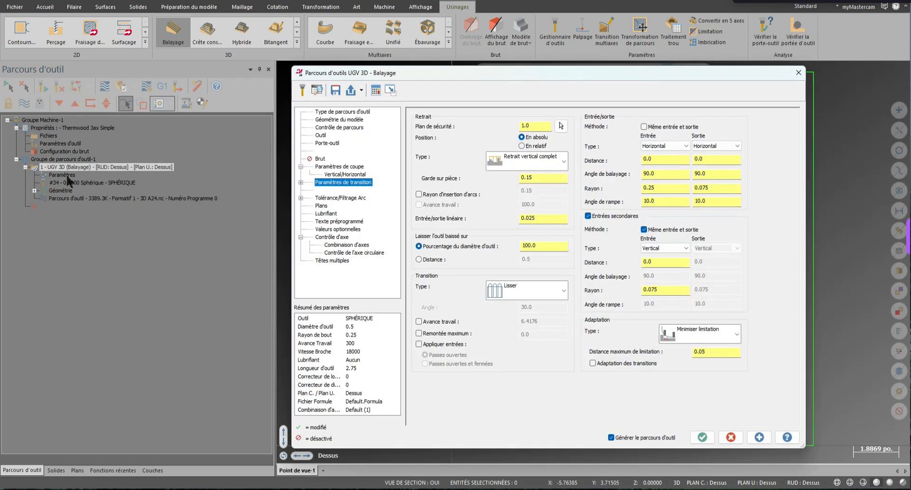
left_click(356, 167)
left_click(531, 200)
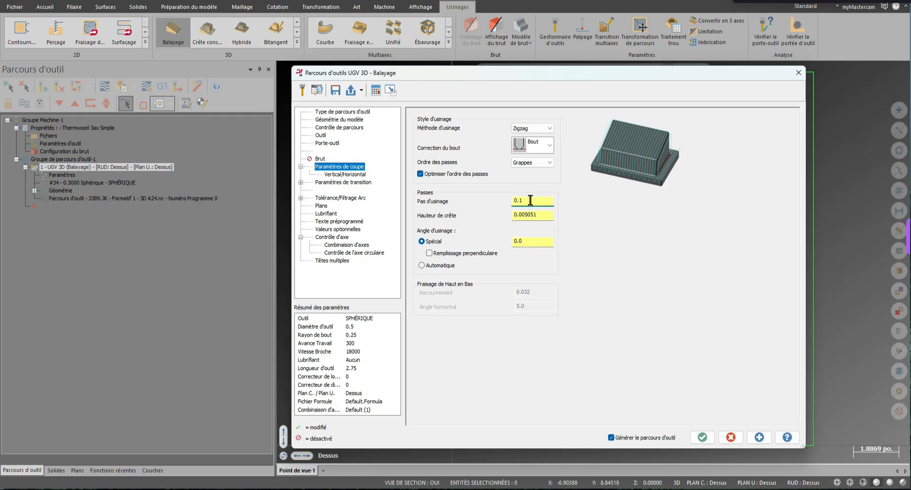
type("5/10")
key("Return")
left_click(541, 201)
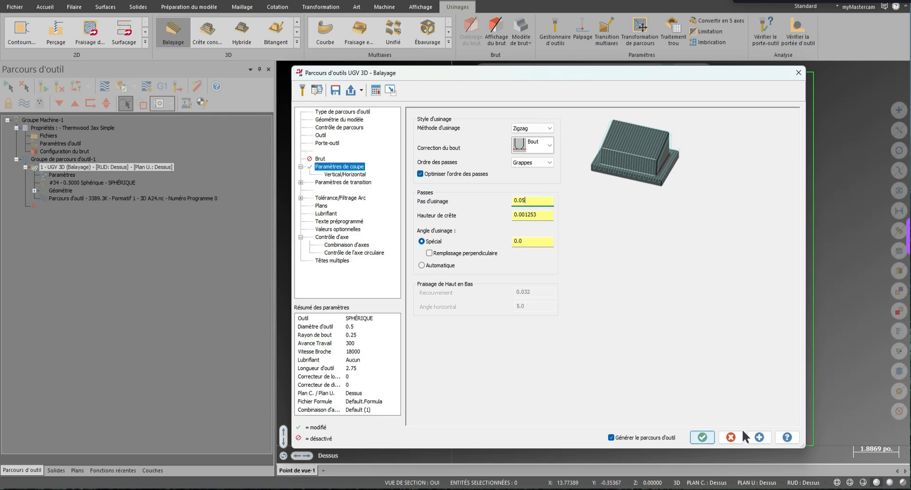
left_click(696, 436)
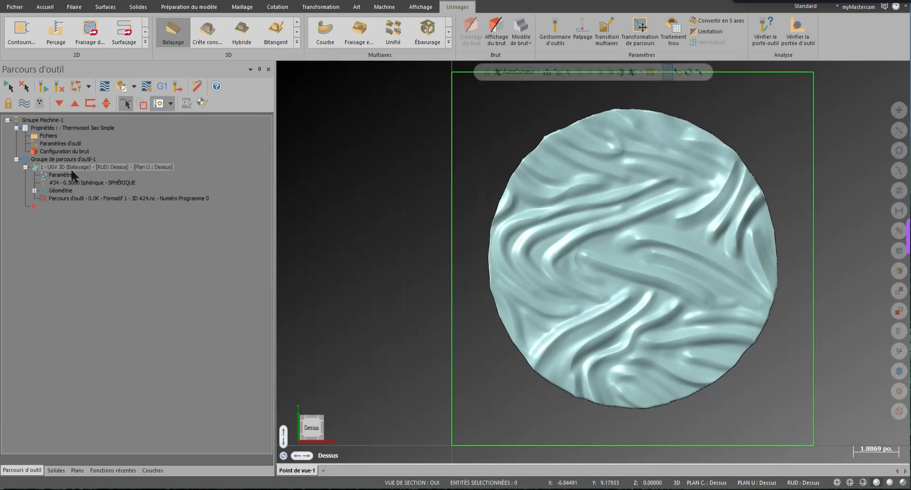
left_click(37, 174)
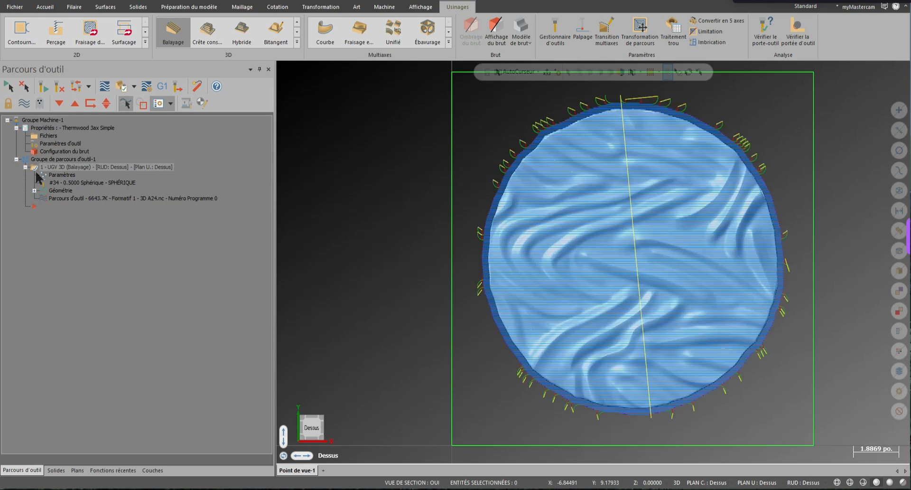
Run the full verification of the regenerated Balayage toolpath in a maximized Mastercam Simulator.
middle_click_drag(552, 334, 472, 398)
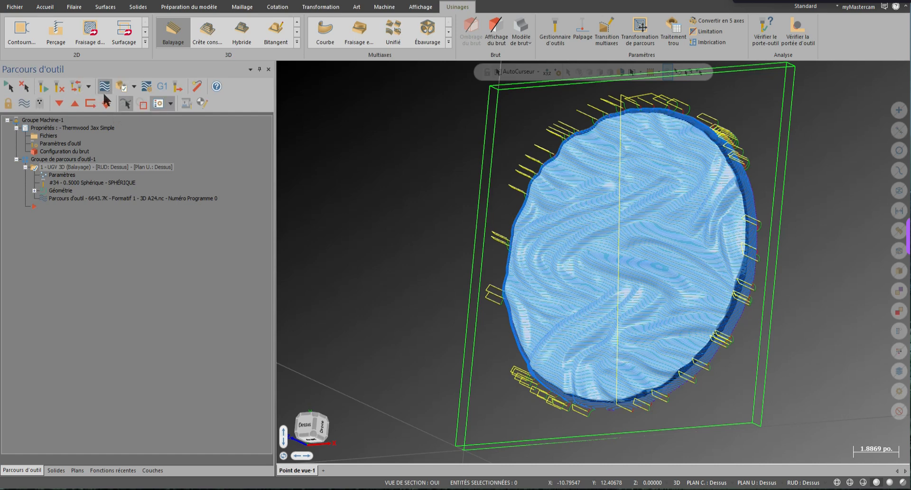
left_click(122, 87)
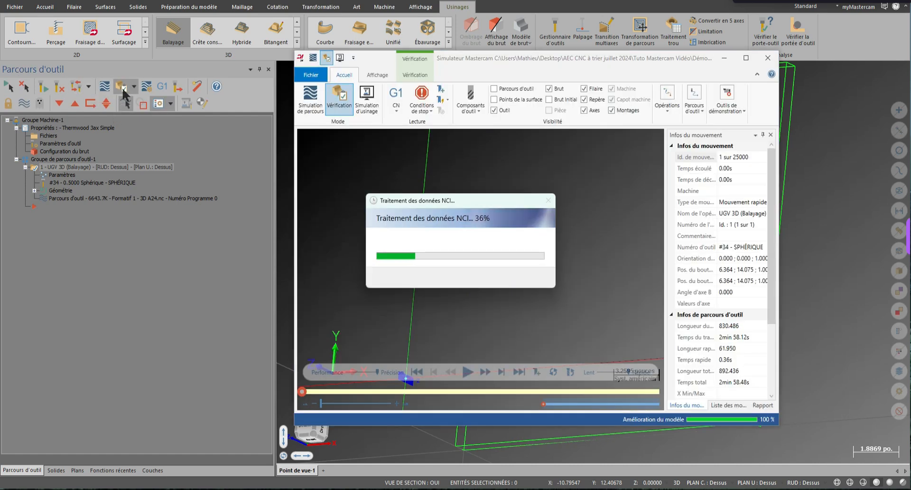
left_click(745, 58)
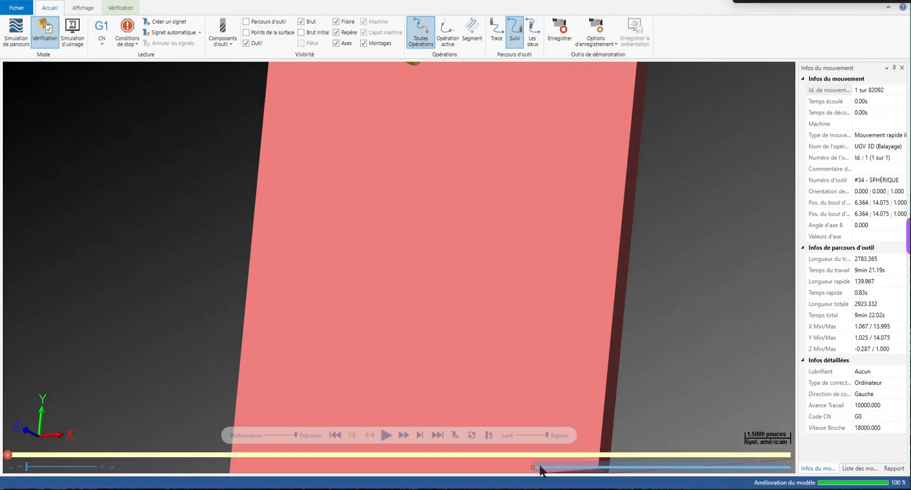
left_click(382, 433)
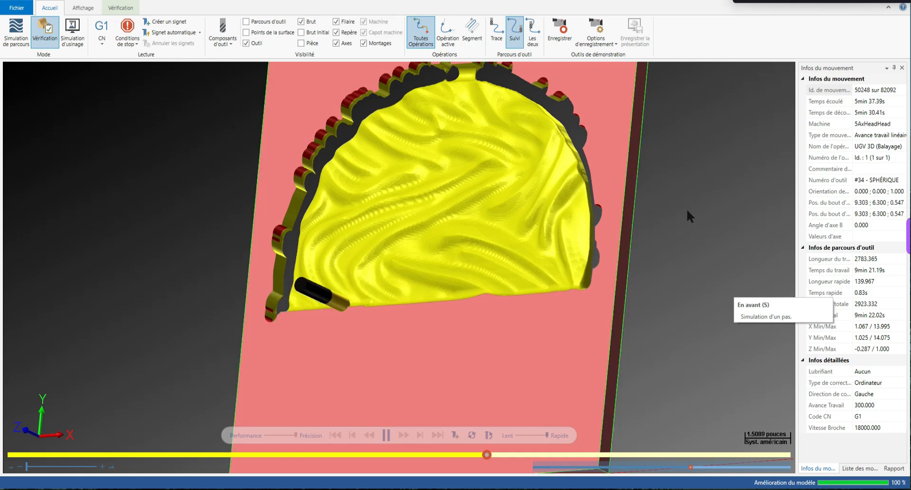
scroll(687, 189, "down", 1)
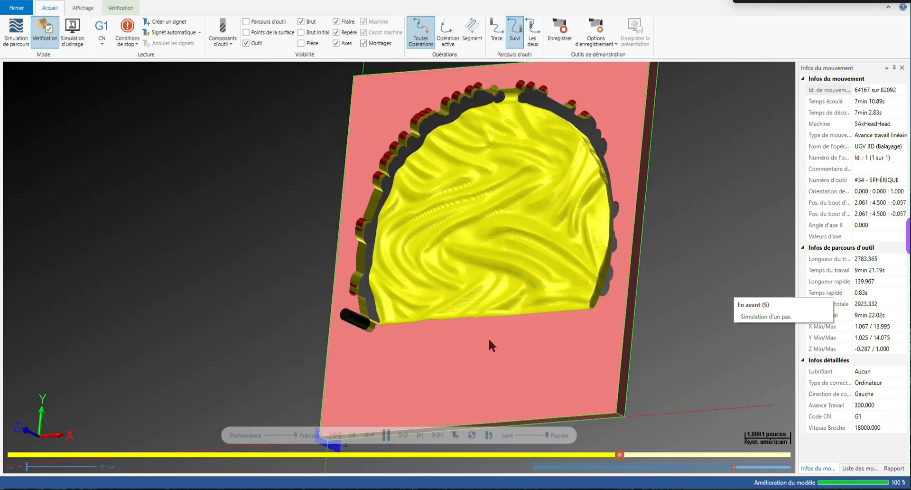
scroll(466, 356, "up", 1)
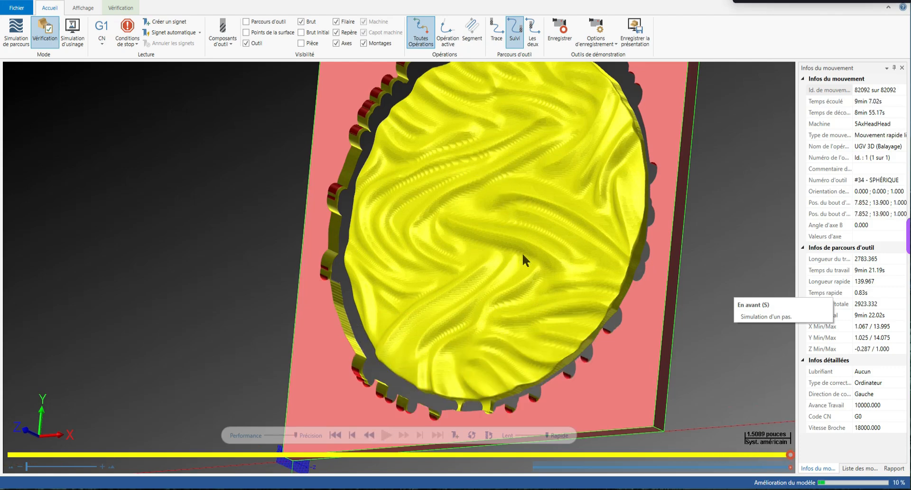
Examine the finer finish on the machined disc up close, and view the whole disc from above (Dessus).
scroll(432, 389, "up", 3)
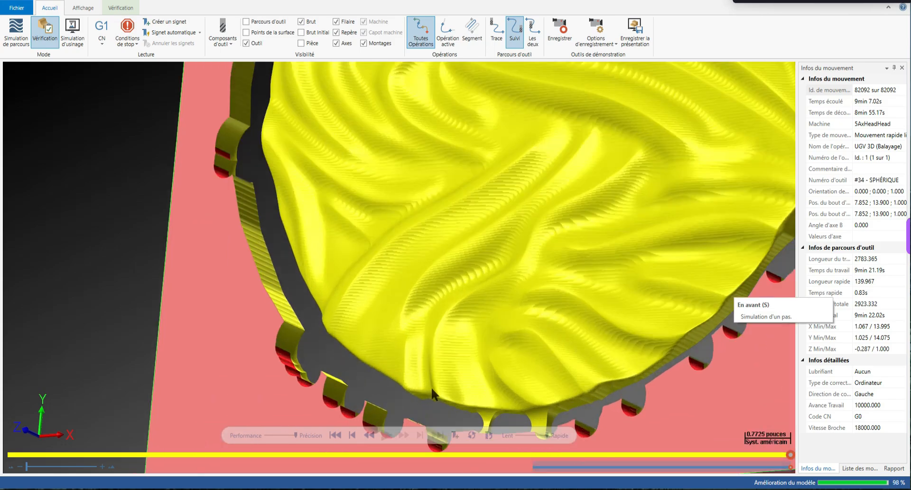
middle_click_drag(439, 380, 433, 350)
scroll(432, 349, "down", 3)
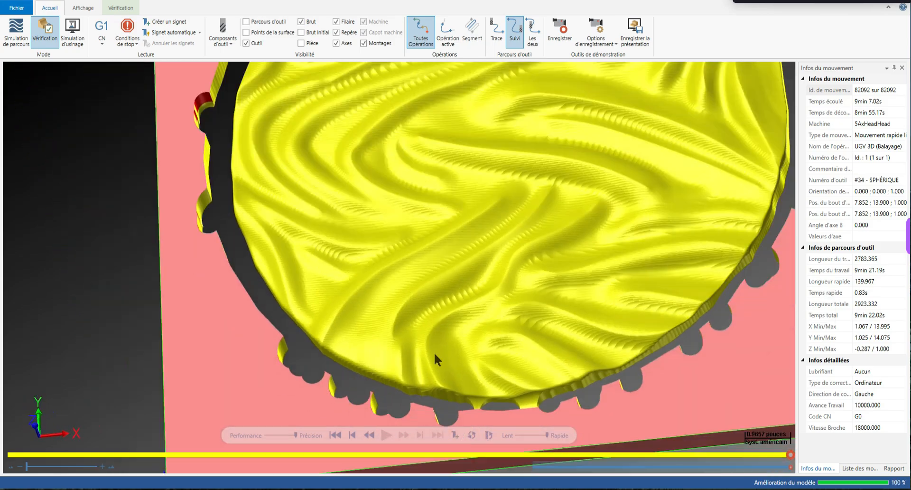
scroll(412, 157, "up", 7)
middle_click_drag(417, 190, 387, 199)
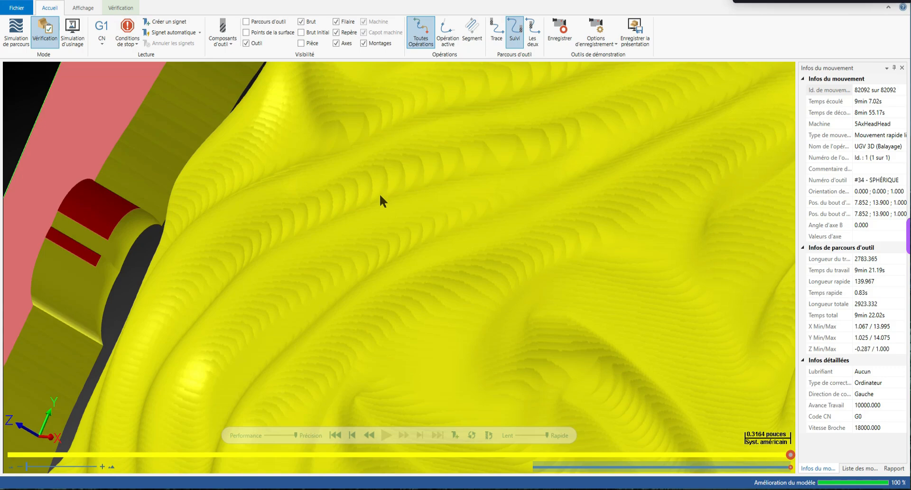
scroll(380, 196, "down", 5)
right_click(468, 240)
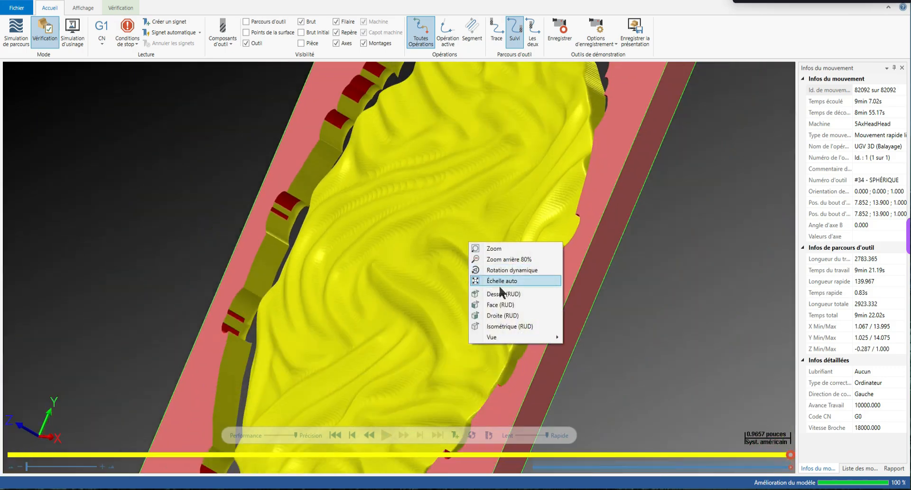
left_click(508, 294)
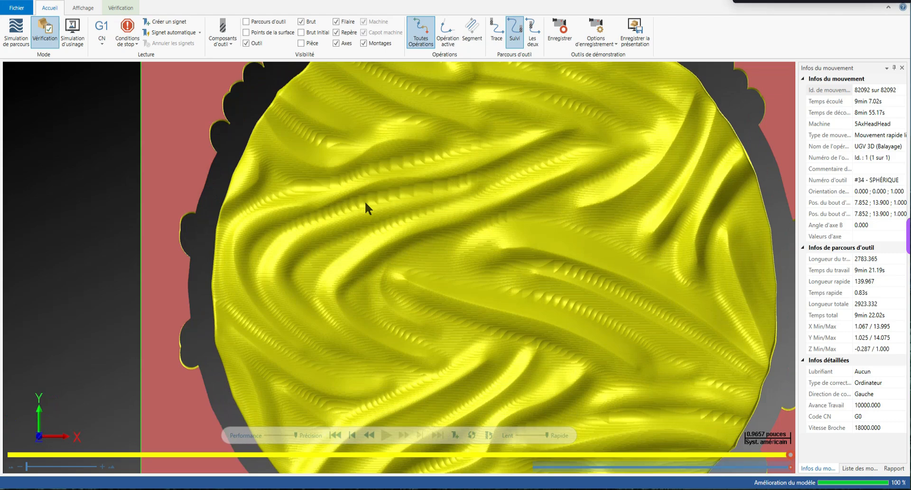
scroll(365, 204, "down", 1)
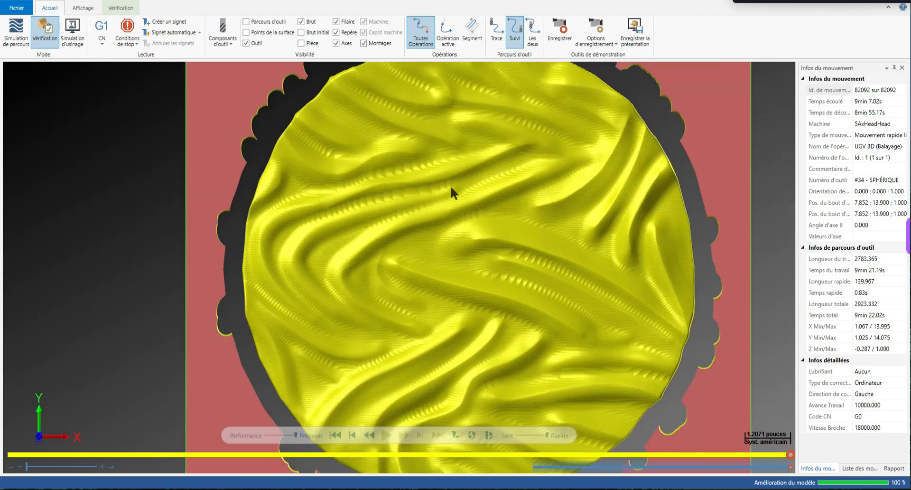
scroll(497, 247, "down", 1)
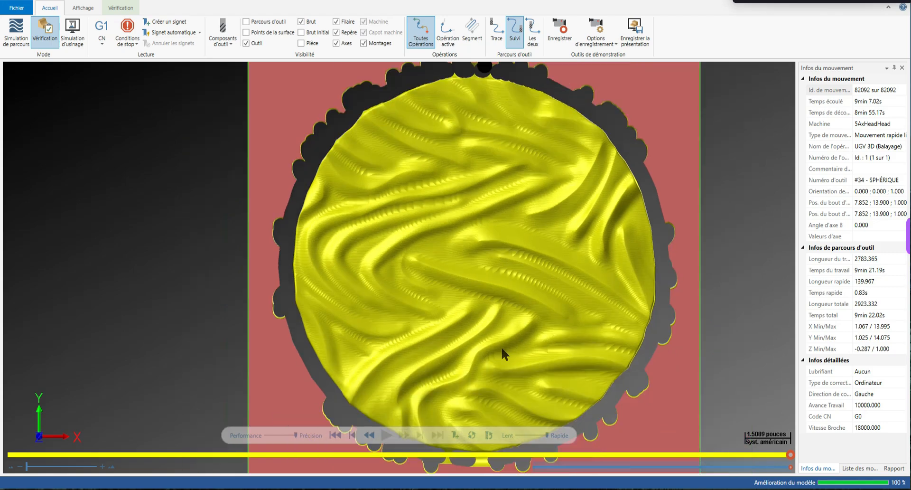
Inspect the simulated sweep finish, close the simulator and return the model to the Dessus view.
middle_click_drag(501, 346, 489, 342)
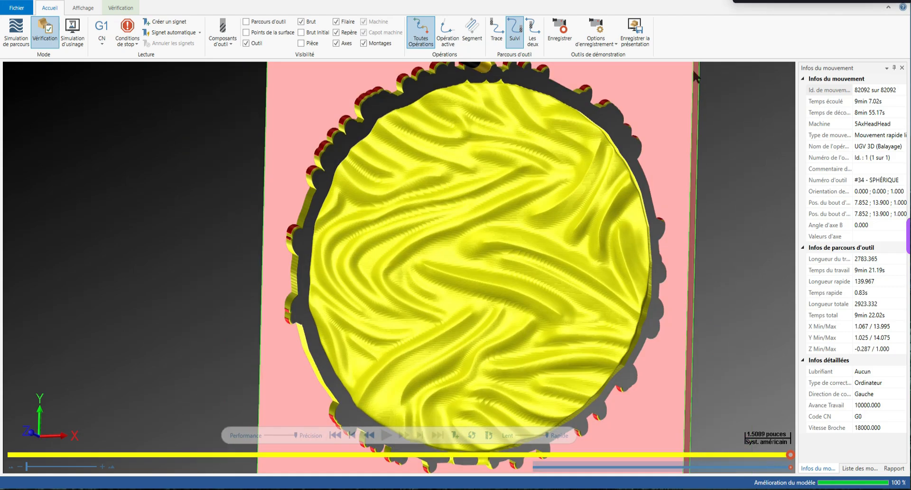
left_click_drag(716, 0, 722, 58)
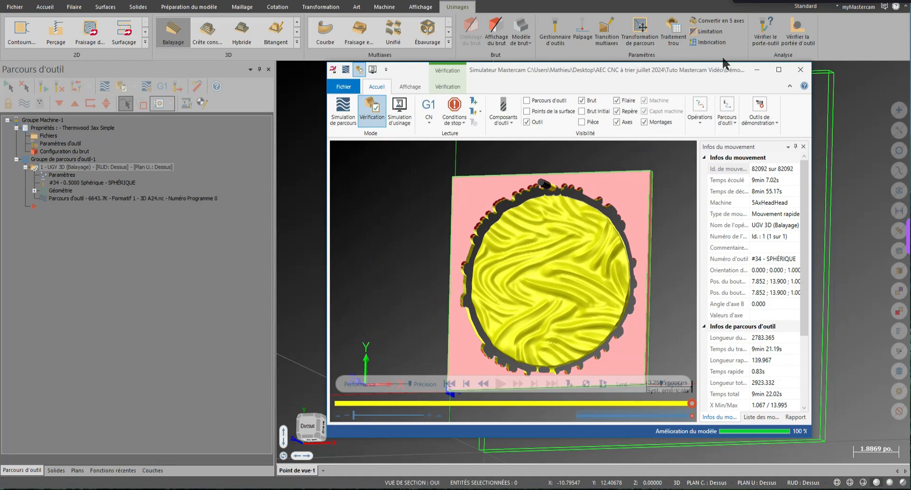
left_click(800, 70)
right_click(318, 297)
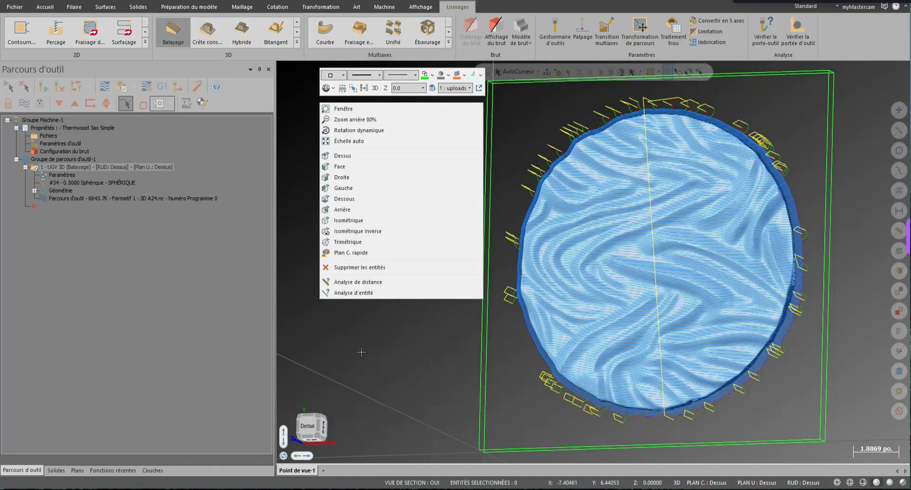
left_click(354, 152)
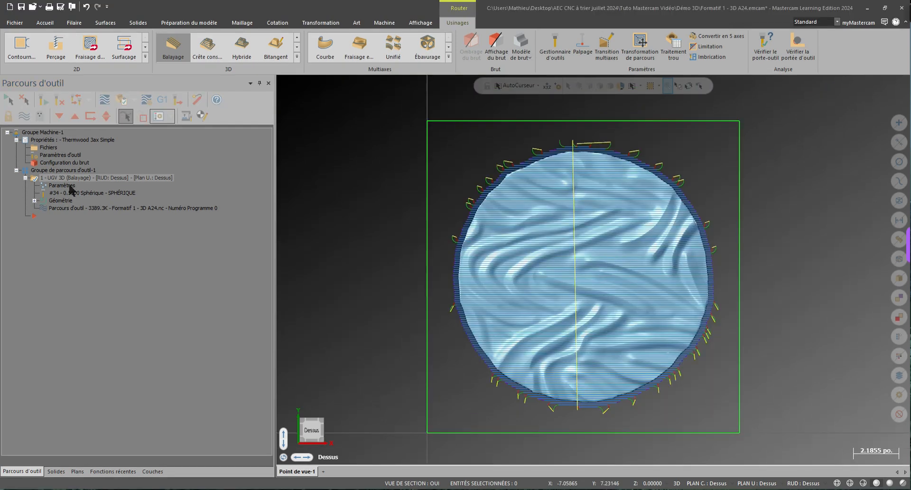
Change the Balayage operation's finishing toolpath type to Crête constante.
left_click(70, 176)
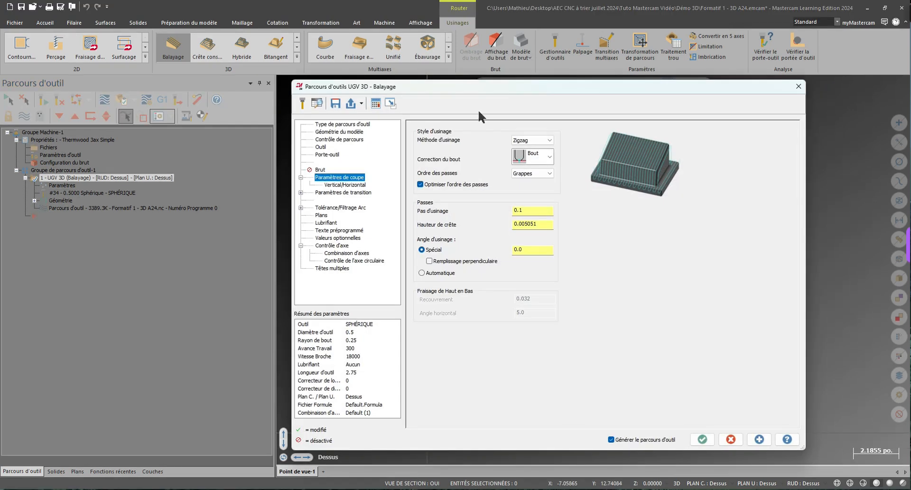
left_click(347, 125)
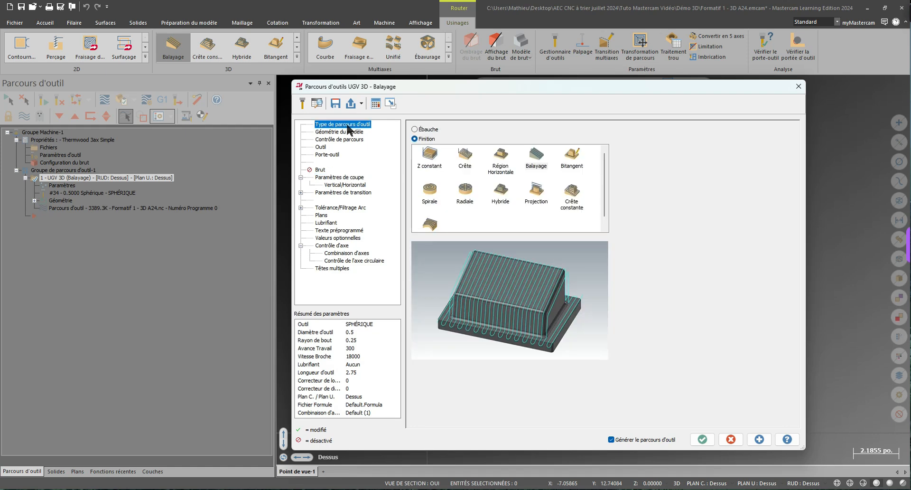
left_click(572, 192)
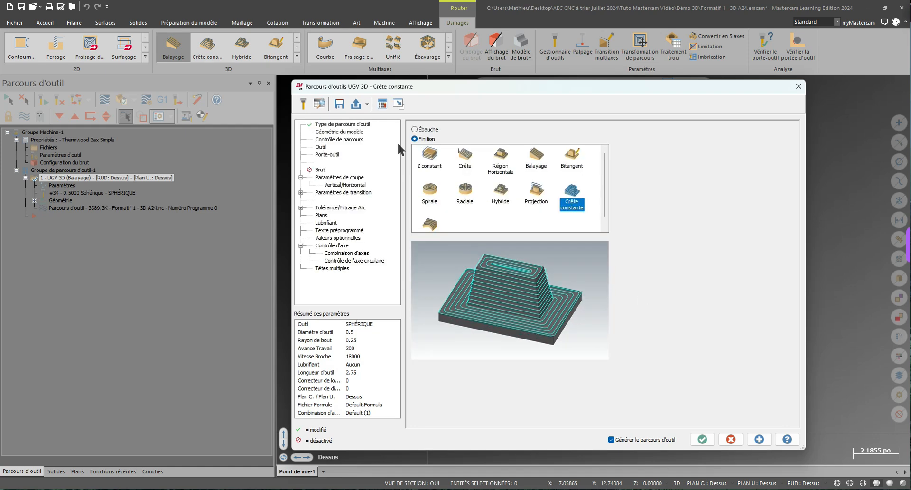
Review the geometry, containment and tool settings, and set the machining stepover (Pas d'usinage) to 0.5/5.
left_click(351, 132)
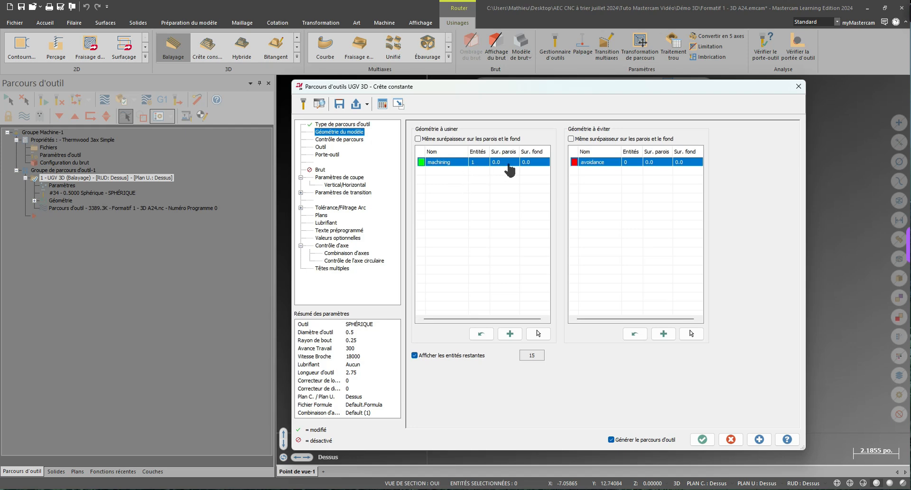
left_click(351, 139)
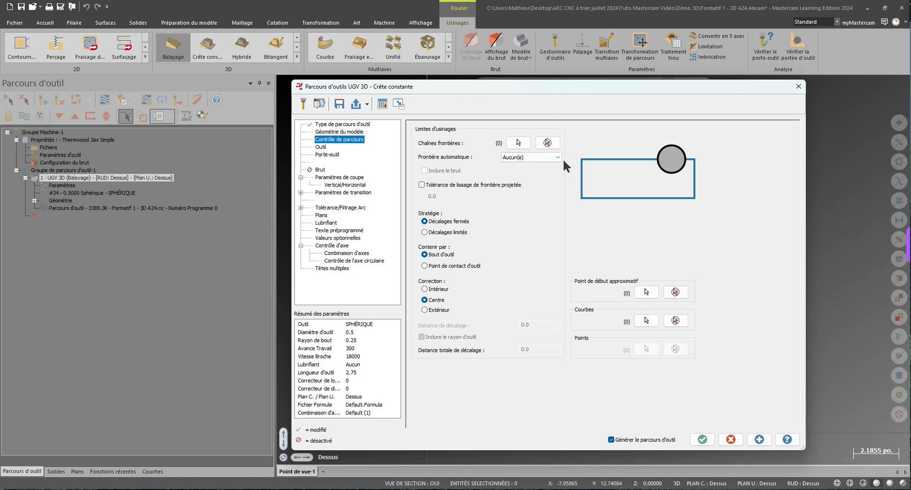
left_click(321, 147)
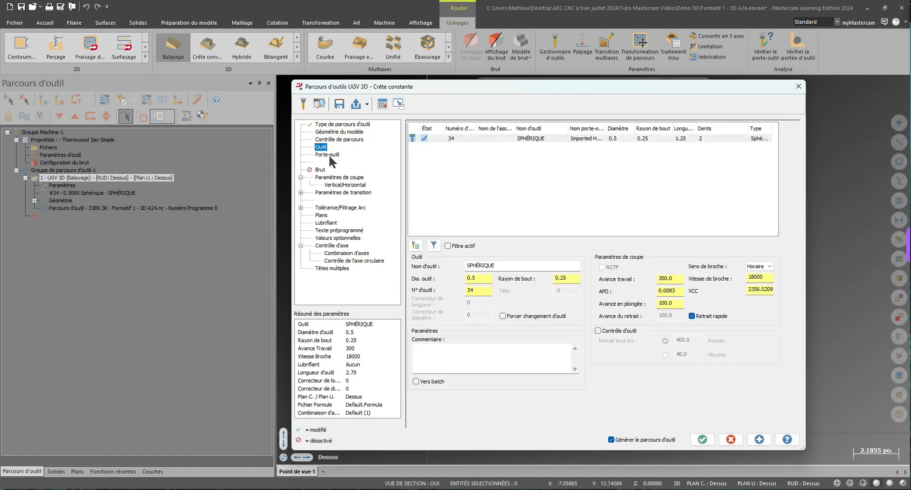
left_click(327, 154)
left_click(326, 178)
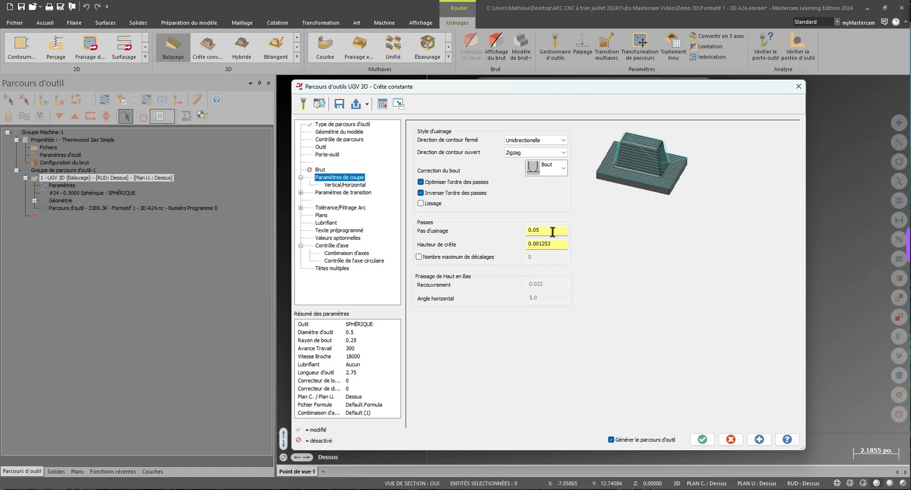
left_click_drag(553, 231, 512, 231)
type("0.5/5")
key("Return")
Check the contour direction and transition settings, and accept the parameters to generate the Crête constante toolpath.
left_click(563, 141)
left_click(562, 140)
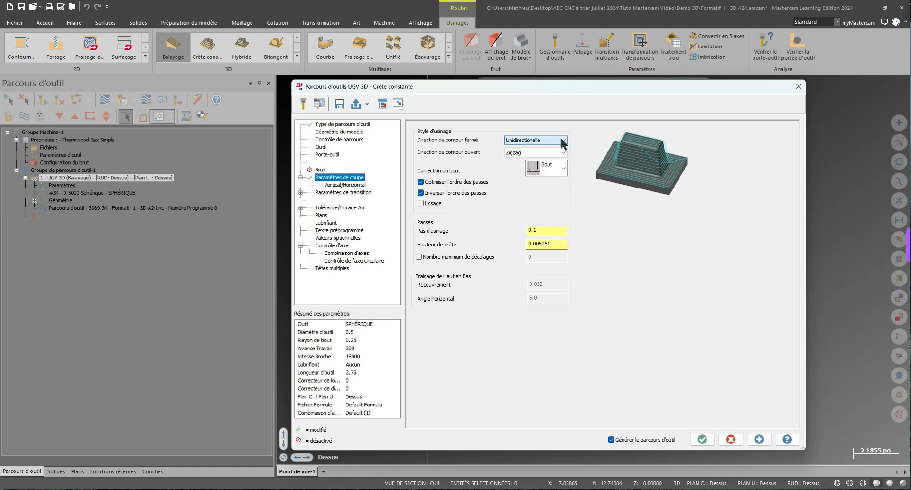
left_click(561, 151)
left_click(562, 151)
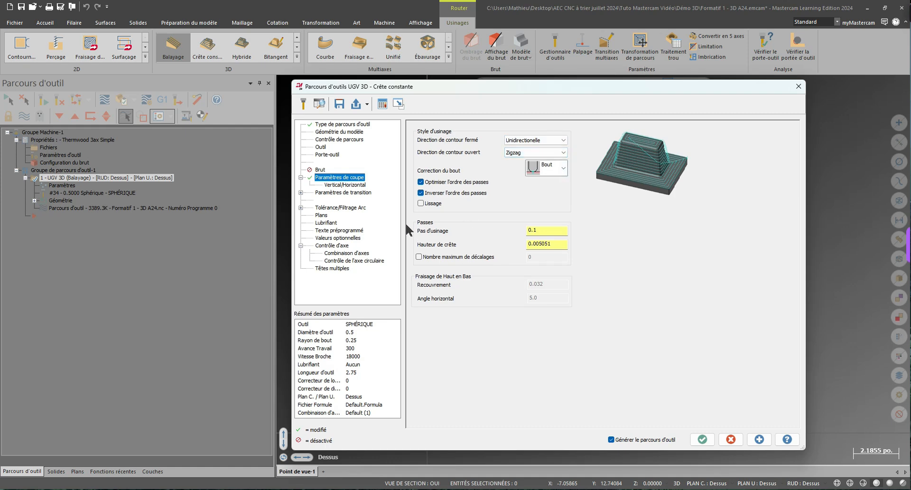
left_click(365, 192)
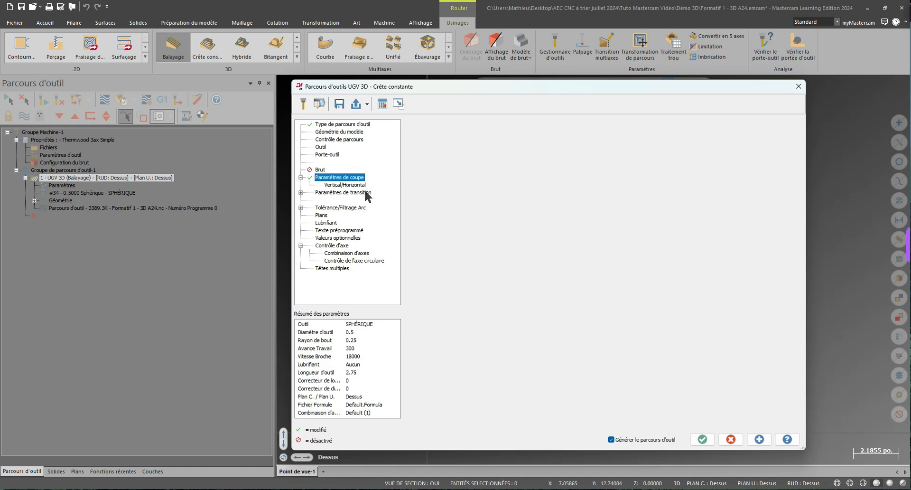
left_click(544, 139)
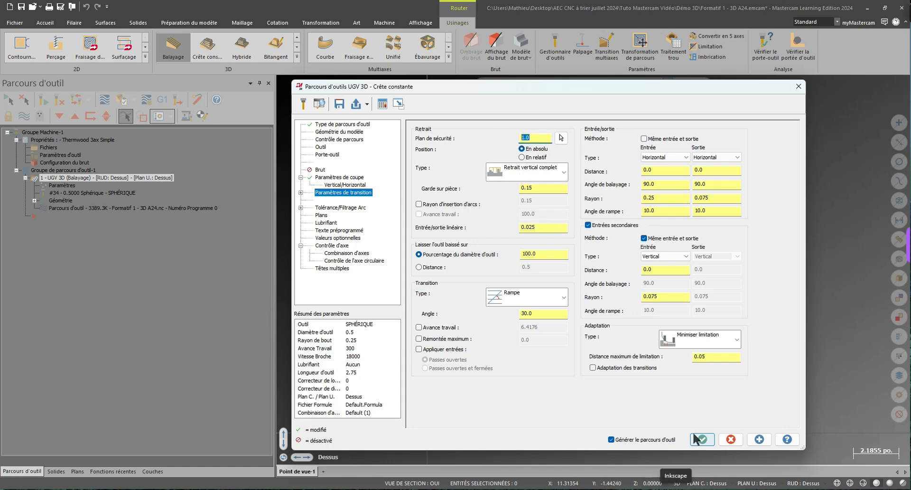
left_click(706, 440)
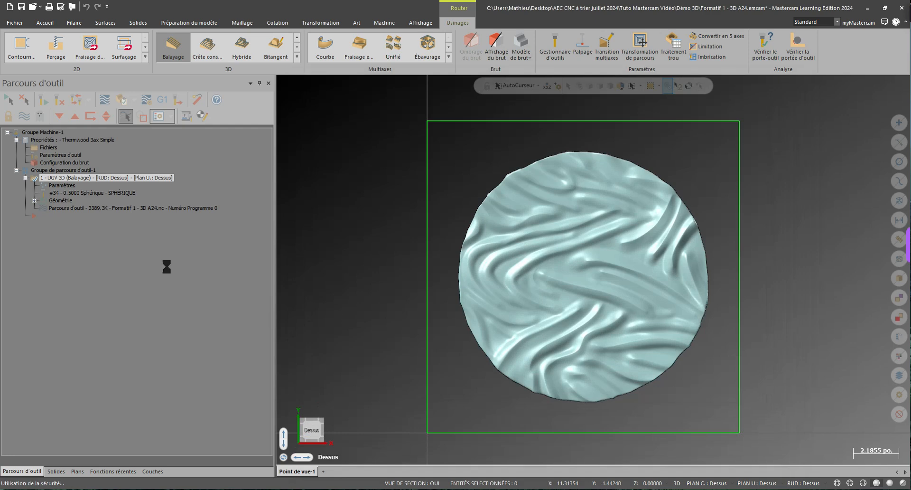
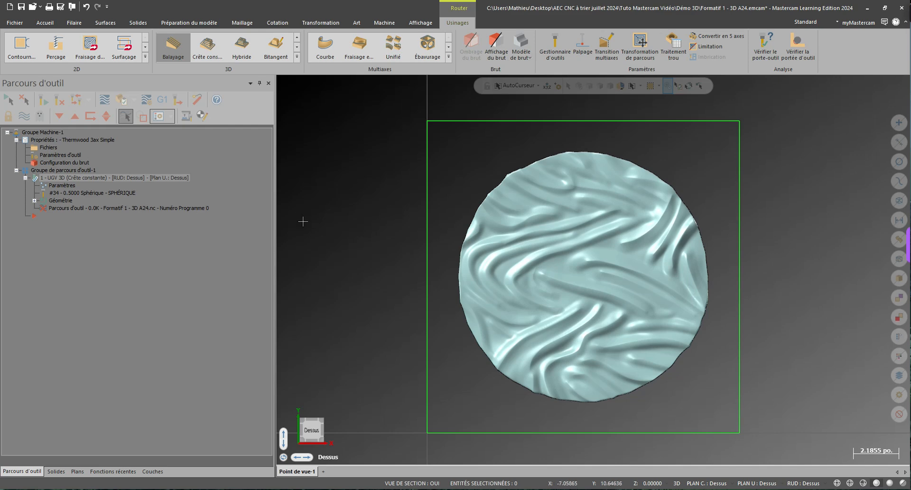
Examine the constant scallop passes over the wavy surface from above, at an angle and up close.
left_click(36, 180)
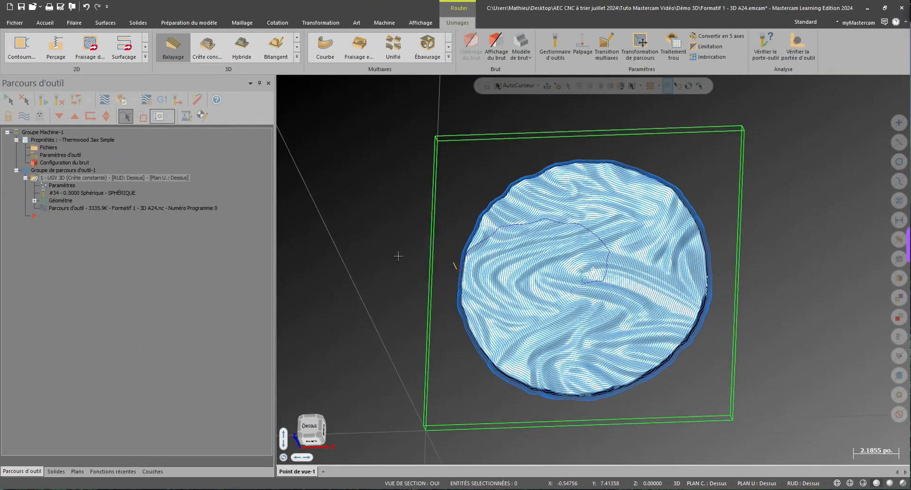
middle_click_drag(398, 255, 357, 240)
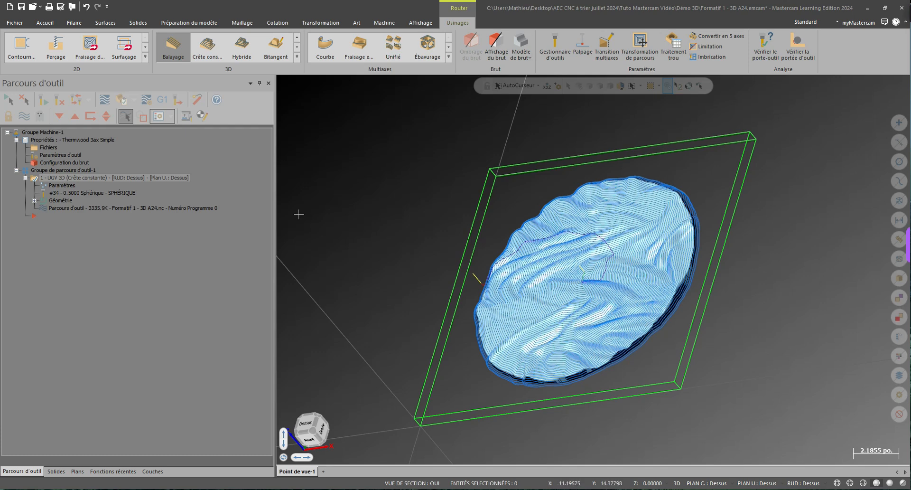
right_click(359, 266)
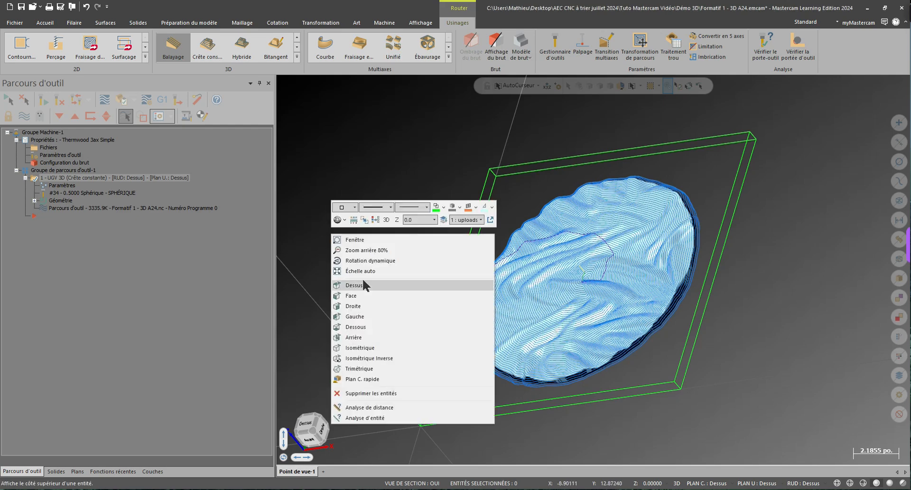
left_click(363, 285)
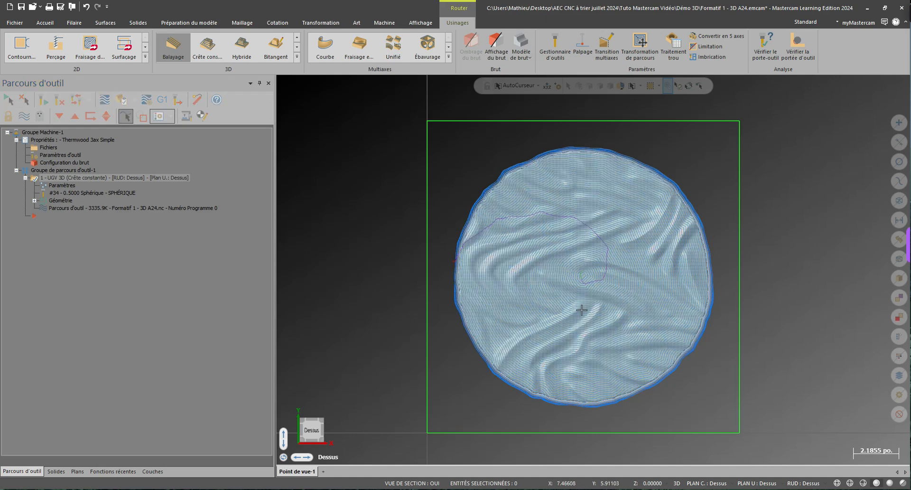
middle_click_drag(583, 311, 539, 283)
scroll(664, 340, "up", 5)
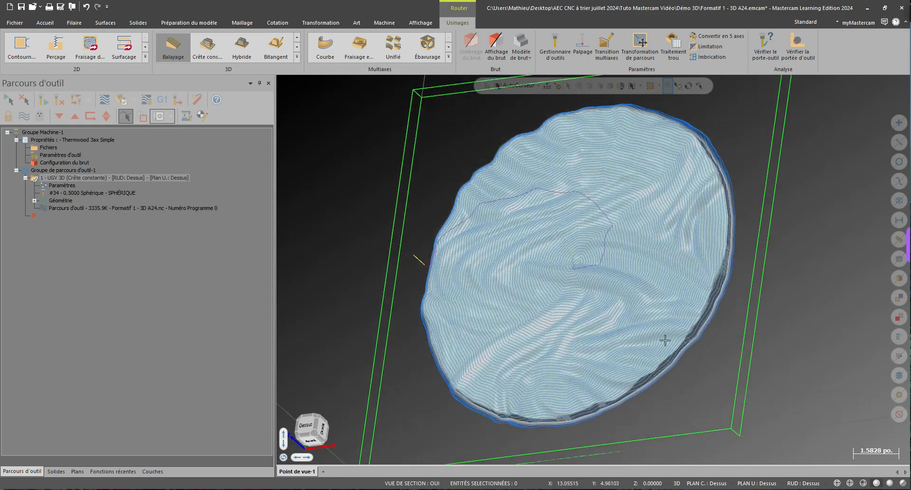
middle_click_drag(767, 335, 434, 351)
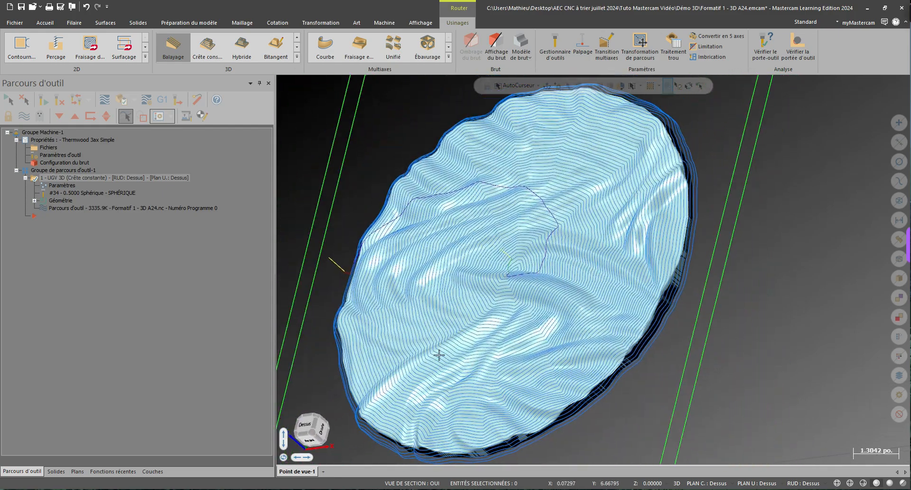
Check the stepover in the operation's cut parameters and close them without changes.
left_click(62, 185)
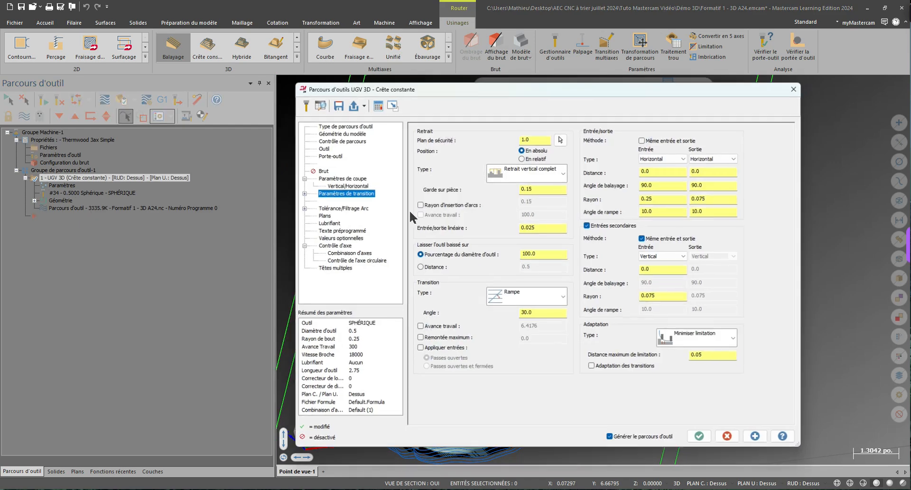
left_click(339, 177)
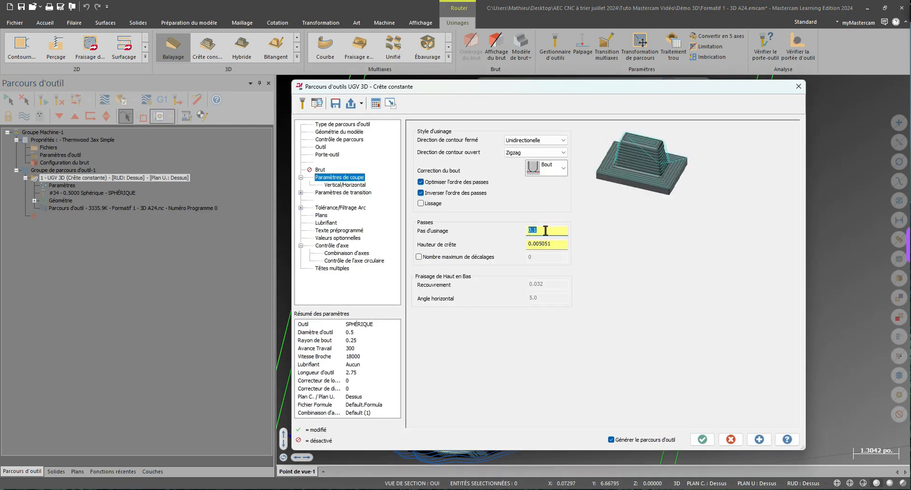
key("Return")
Switch to the Dessus view and run the material removal verification of the operation in a maximized simulator window.
right_click(764, 321)
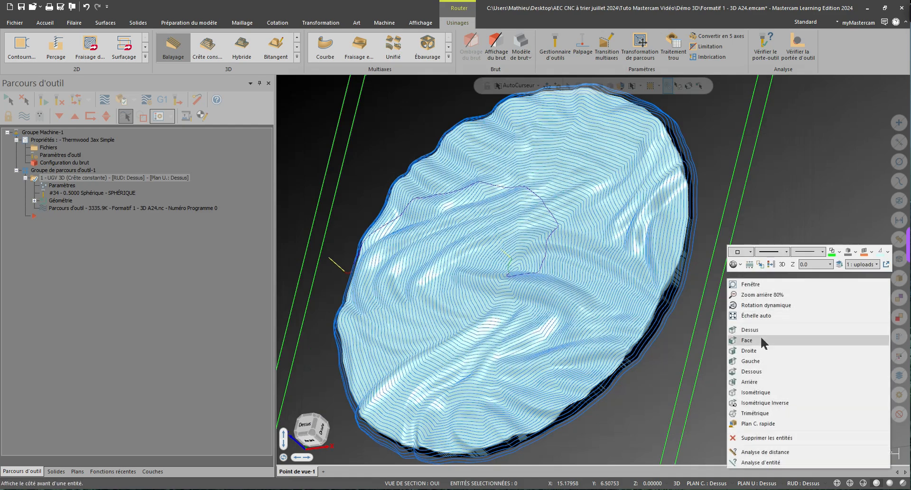
left_click(750, 329)
left_click(121, 100)
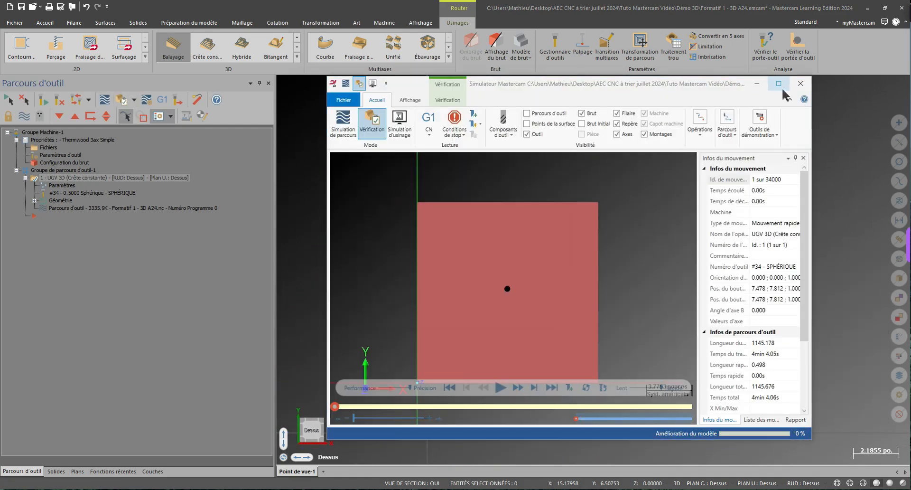
left_click(781, 87)
left_click(386, 436)
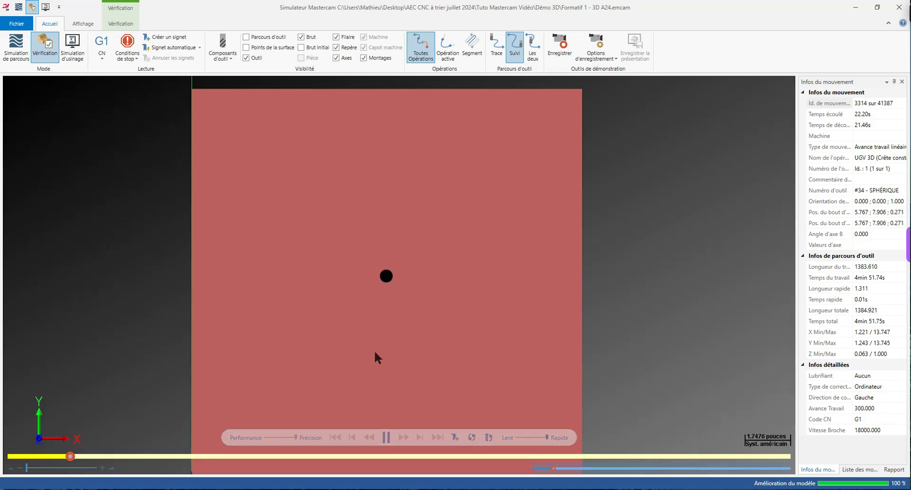
Examine the simulated scallop finish on the wavy disc at an angle, up close and from the Dessus view.
middle_click_drag(399, 323, 384, 314)
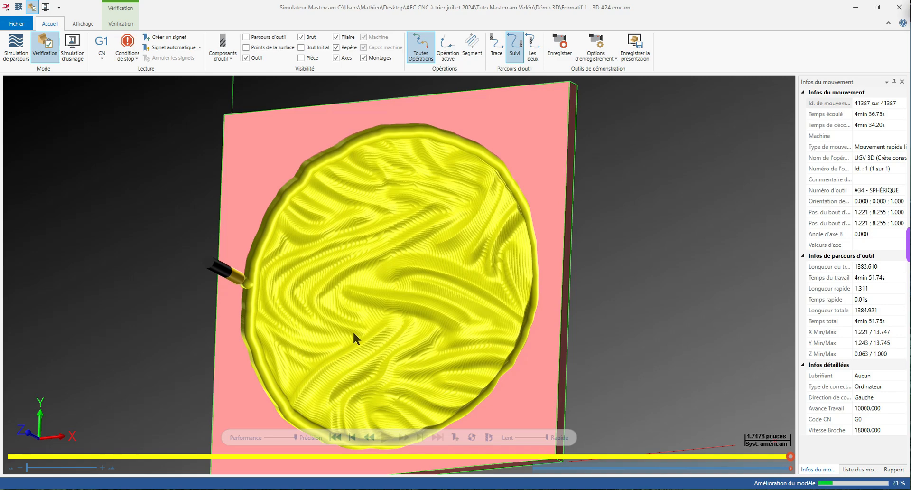
middle_click_drag(354, 333, 390, 335)
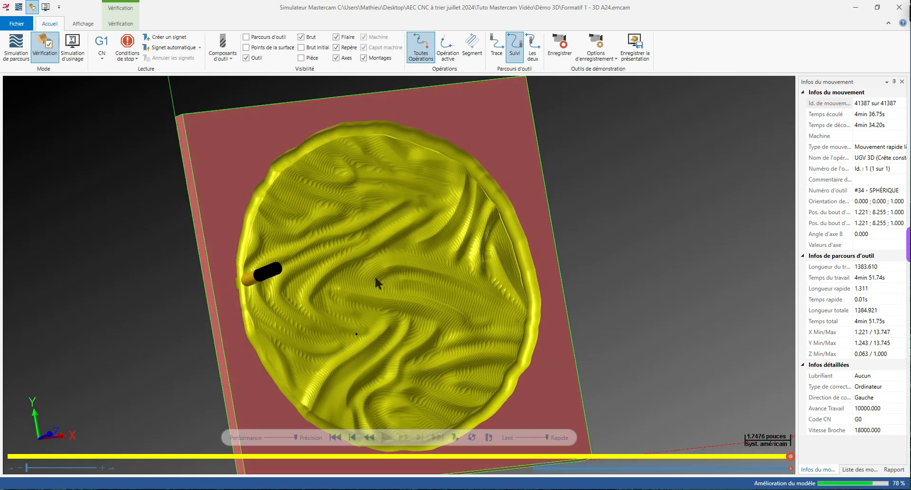
scroll(380, 295, "up", 6)
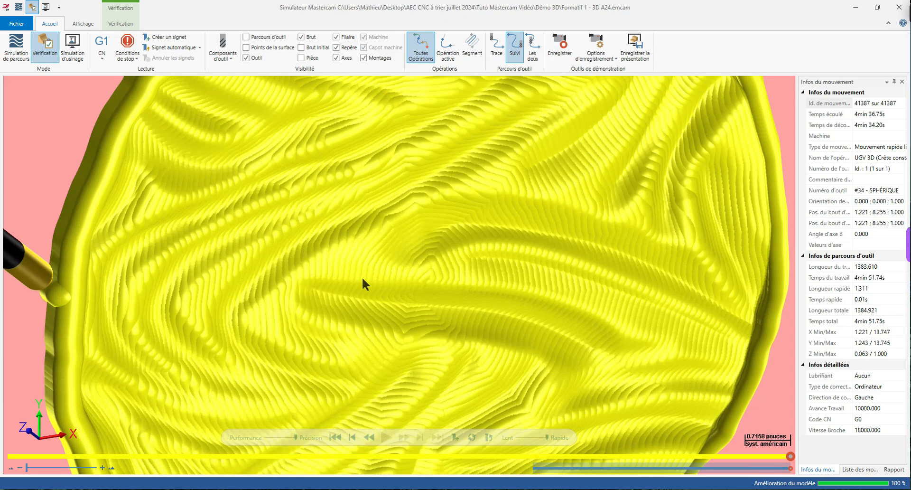
middle_click_drag(361, 277, 365, 175)
scroll(363, 170, "up", 4)
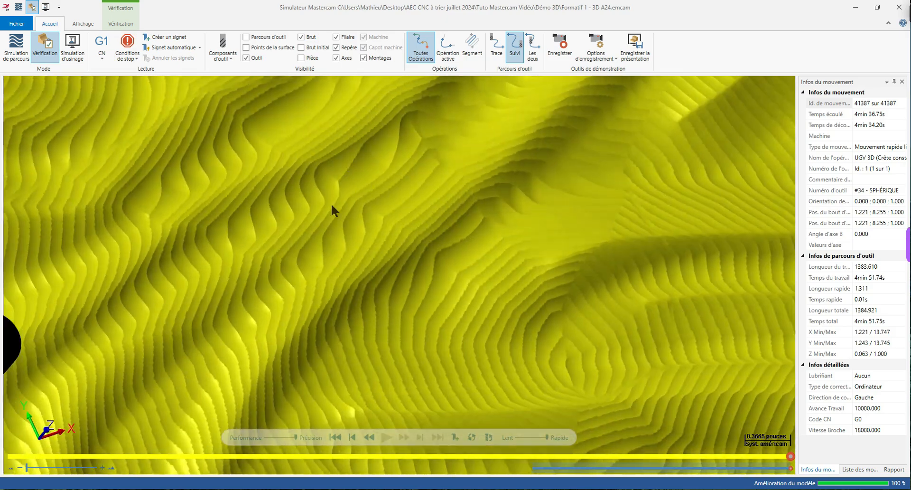
scroll(383, 188, "down", 5)
right_click(387, 174)
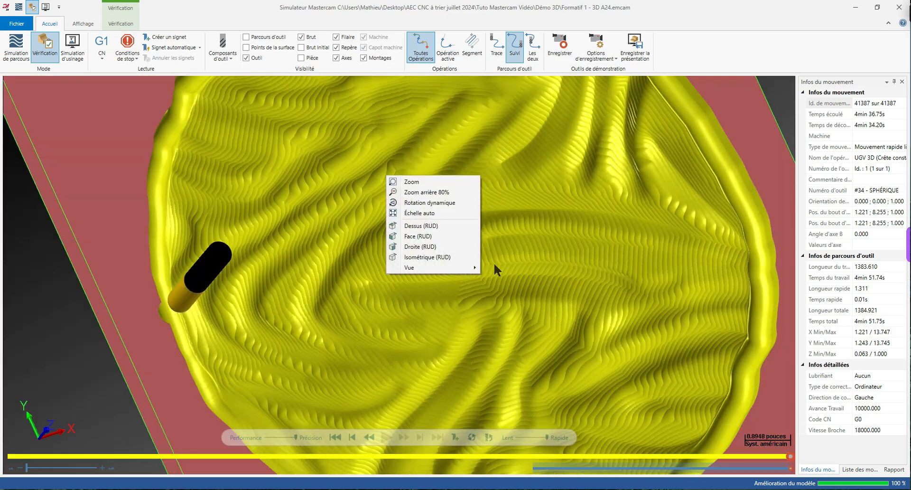
left_click(422, 223)
scroll(339, 139, "down", 2)
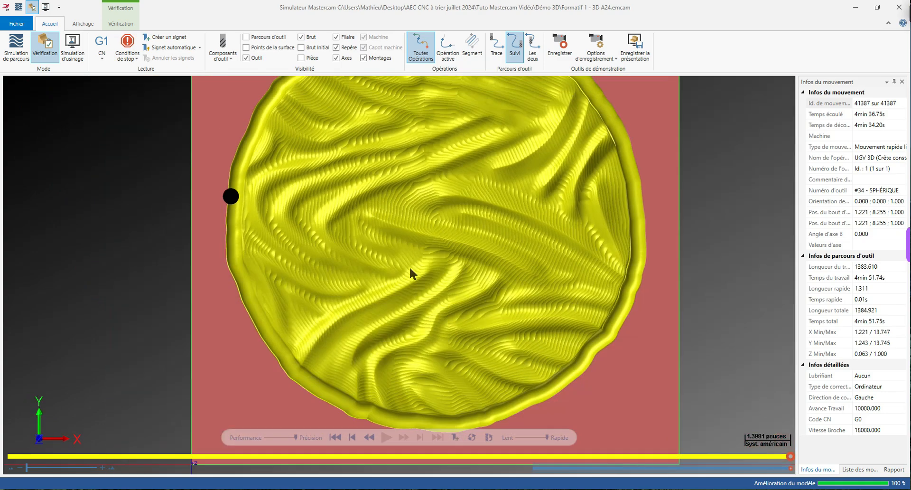
scroll(432, 321, "down", 1)
scroll(437, 199, "up", 1)
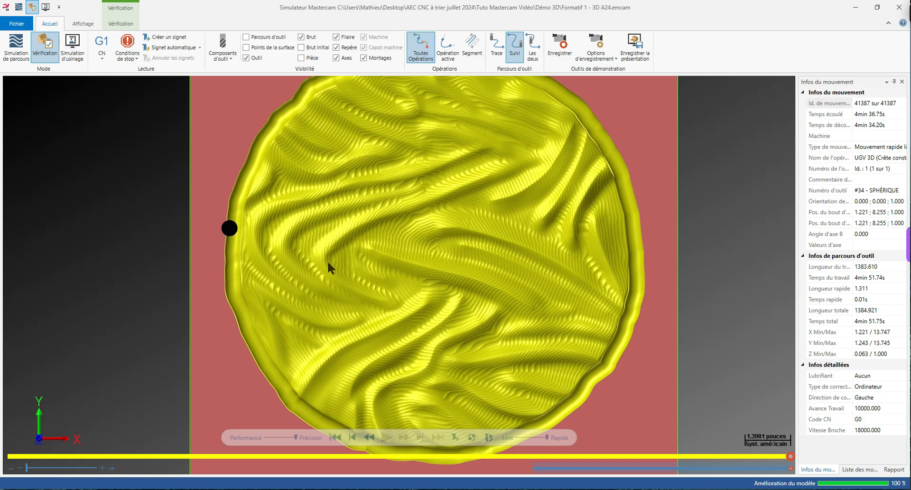
Reopen the verification of the constant scallop operation, check its machining time in the move info, and close the simulator.
left_click(891, 13)
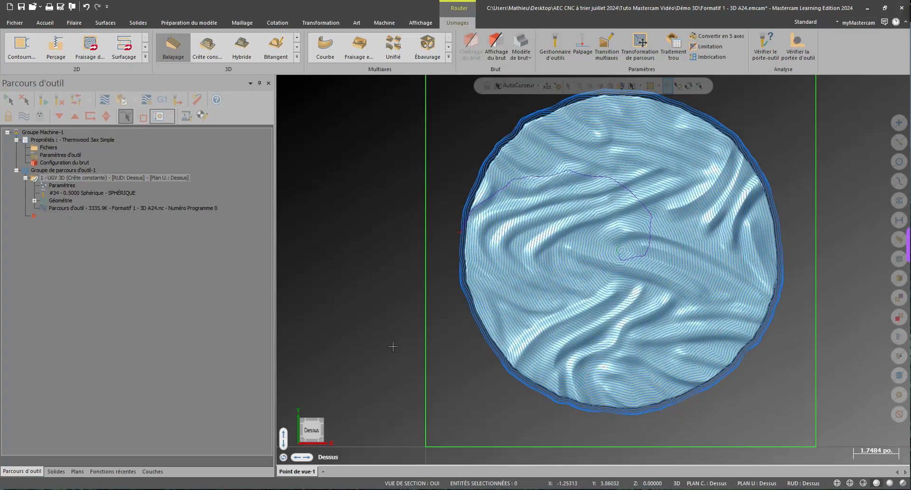
left_click(66, 186)
key("Escape")
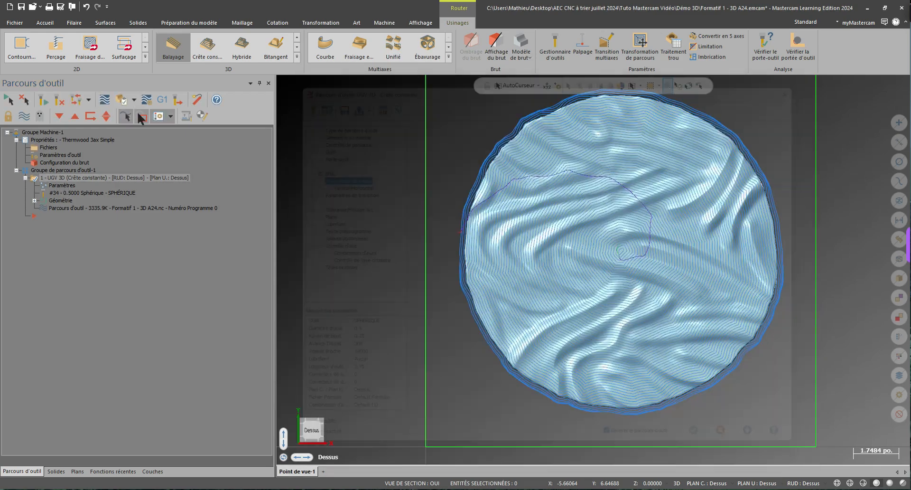
left_click(122, 103)
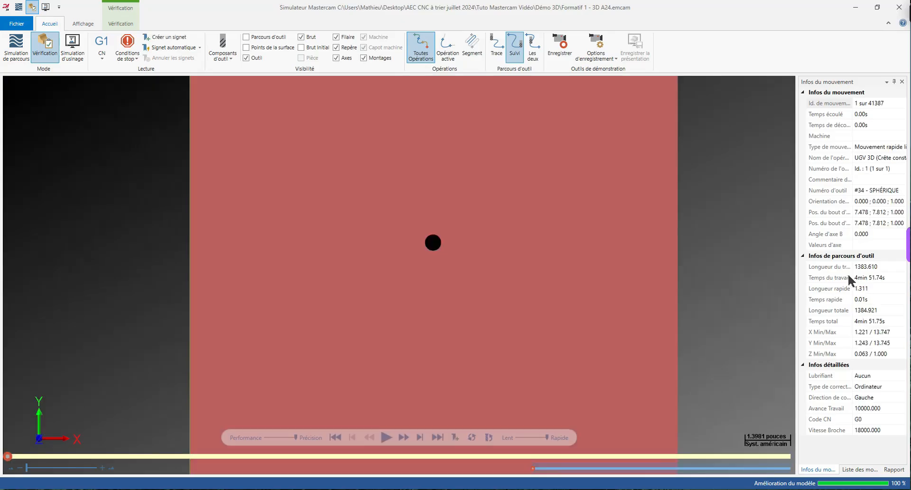
left_click_drag(888, 278, 876, 277)
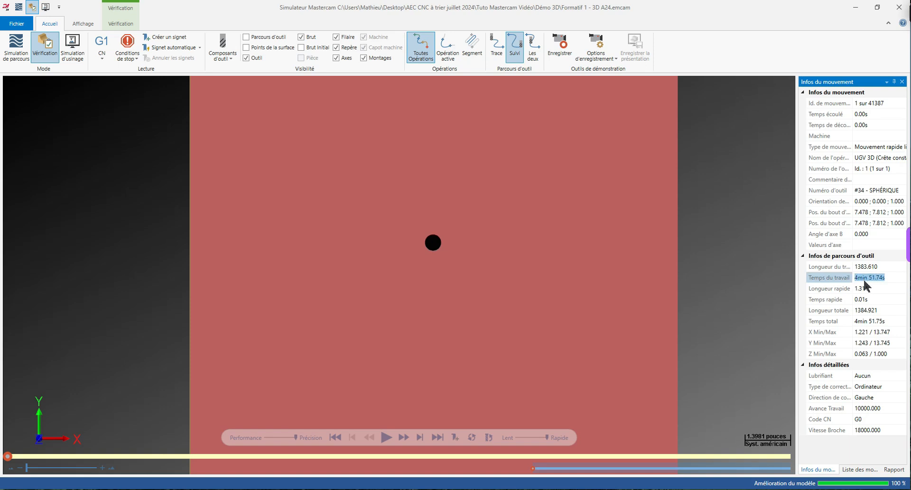
left_click(865, 280)
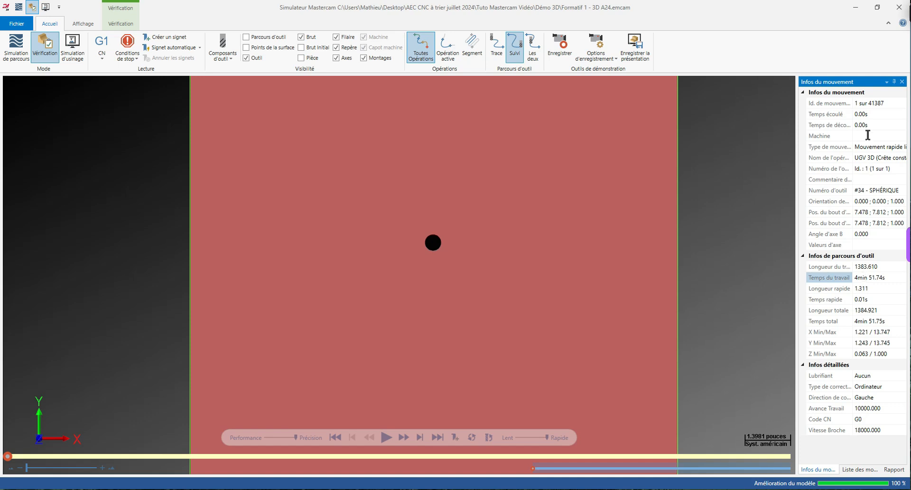
left_click(898, 8)
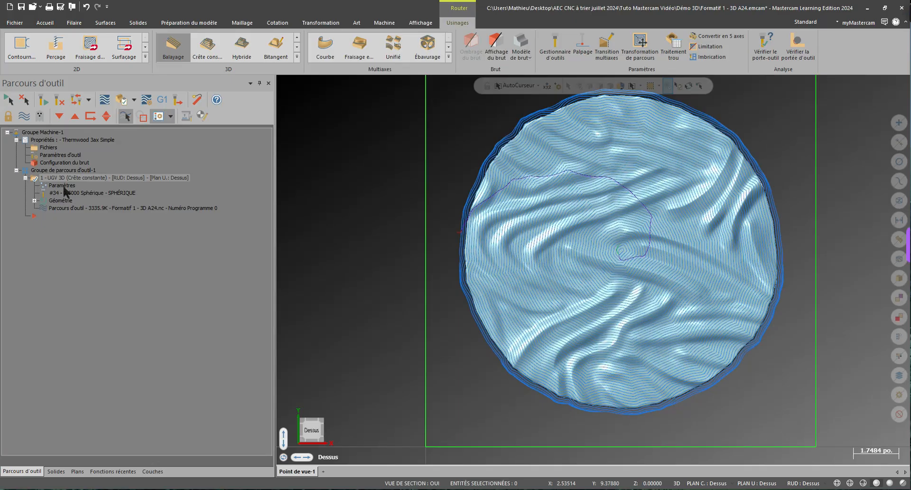
Set the constant scallop operation's stepover to 0.05, regenerate the toolpath, and stop the stopwatch when the calculation ends.
left_click(61, 185)
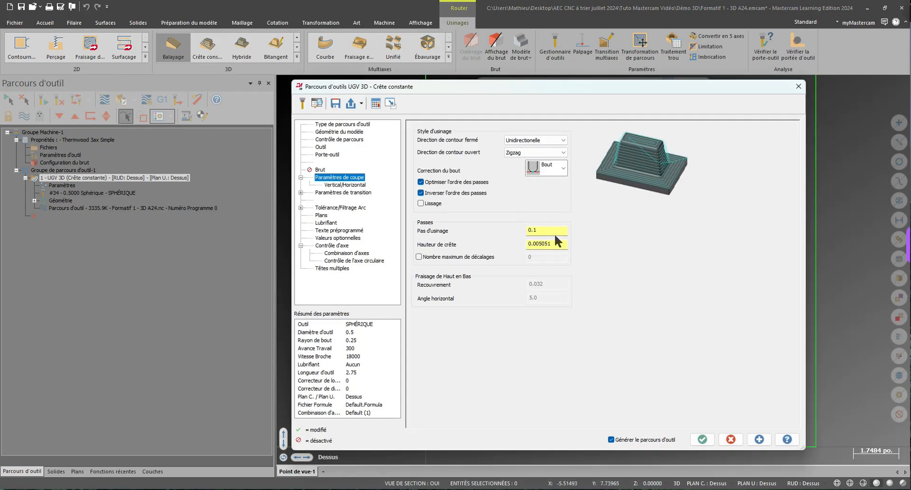
left_click(554, 230)
key("BackSpace")
type("05")
left_click(704, 436)
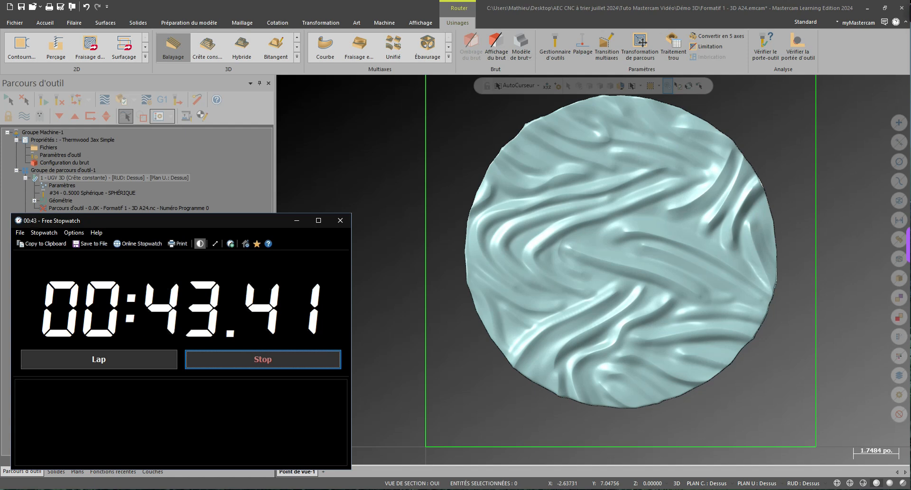
key("space")
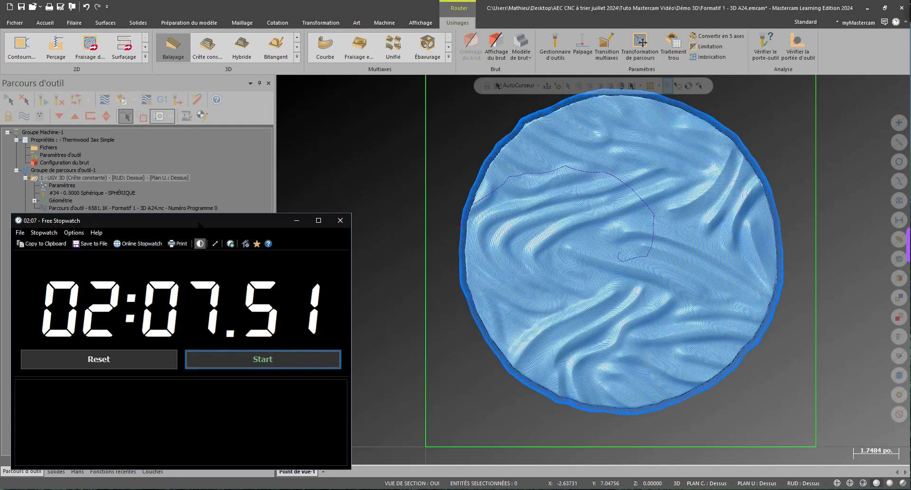
left_click_drag(193, 223, 0, 210)
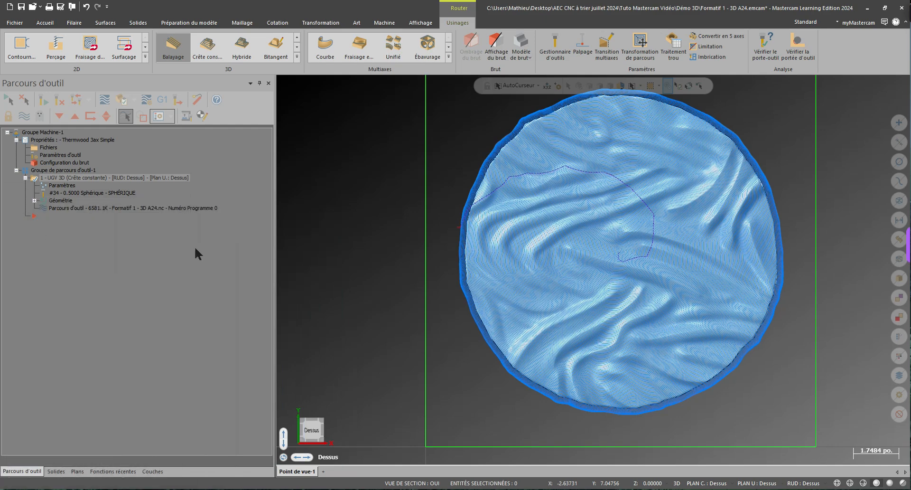
Inspect the regenerated scallop passes at an angle and play the operation's material removal verification from near the top view.
middle_click_drag(512, 350, 456, 321)
scroll(647, 264, "up", 3)
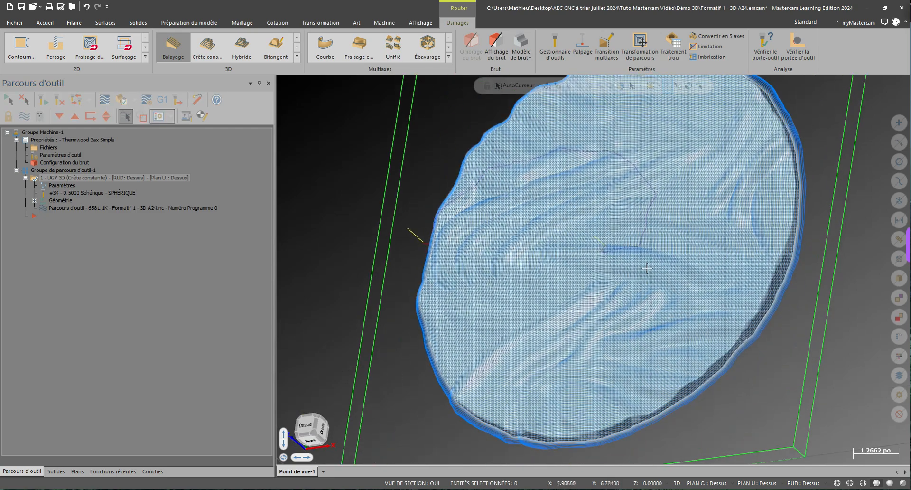
key("alt+1")
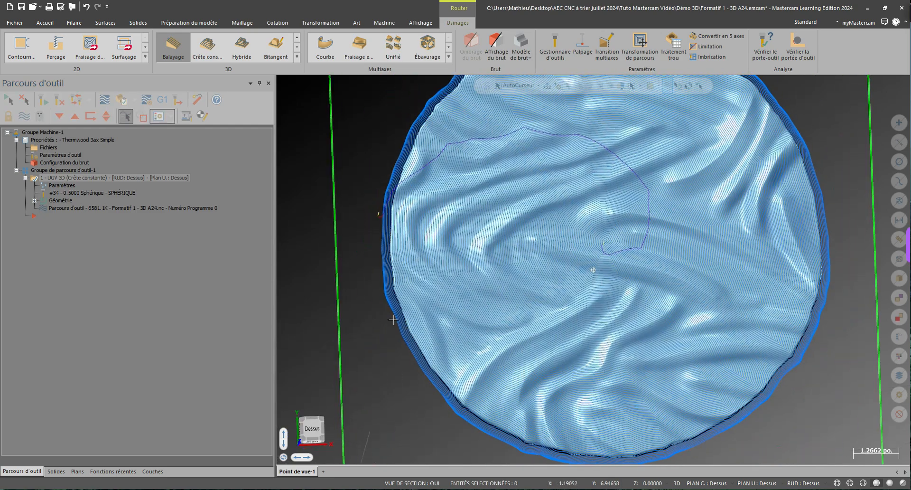
left_click(121, 101)
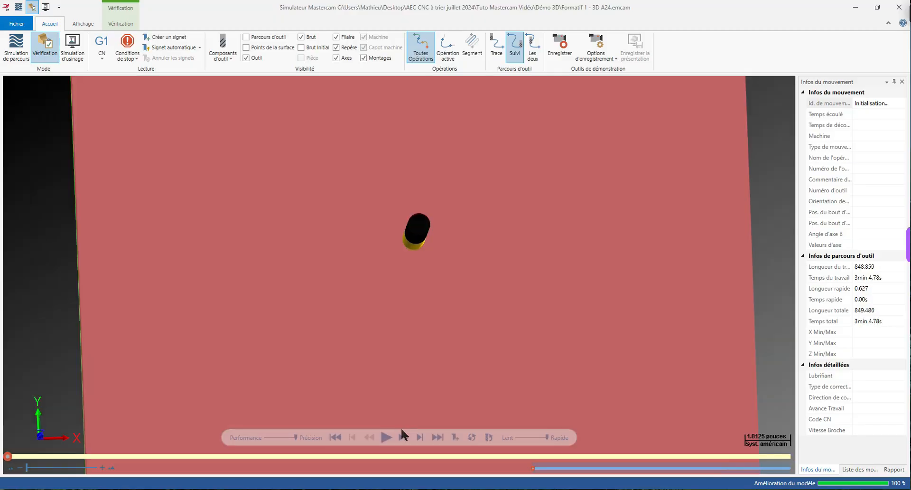
left_click(386, 439)
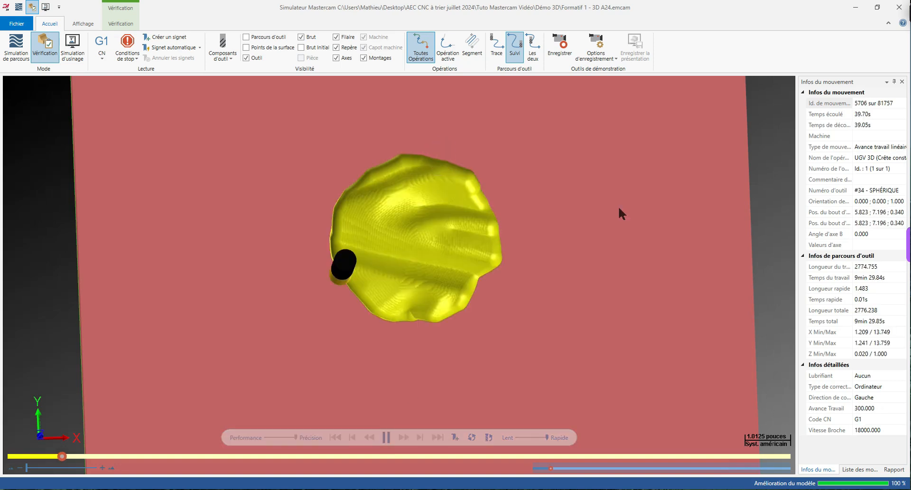
scroll(576, 232, "up", 2)
scroll(528, 311, "up", 2)
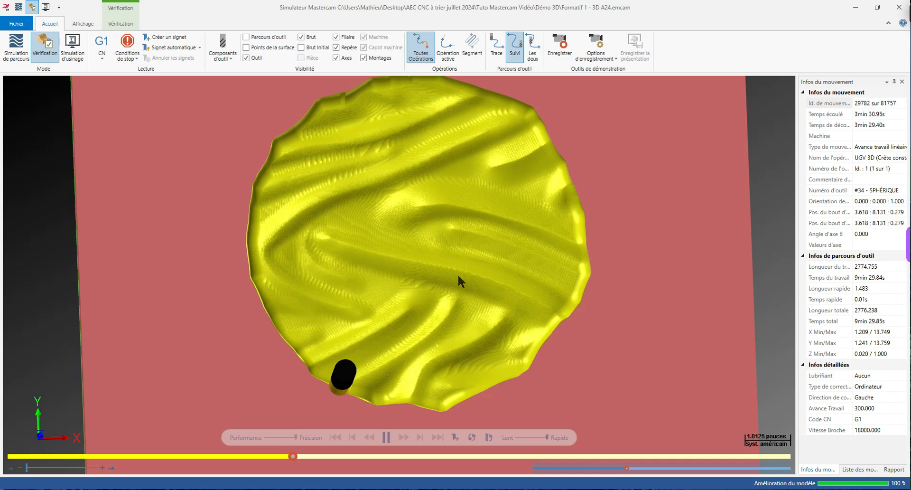
Examine the simulated scallop finish on the wavy disc at an angle and from the Dessus view, and close the simulator.
middle_click_drag(453, 275, 464, 296)
scroll(448, 173, "down", 2)
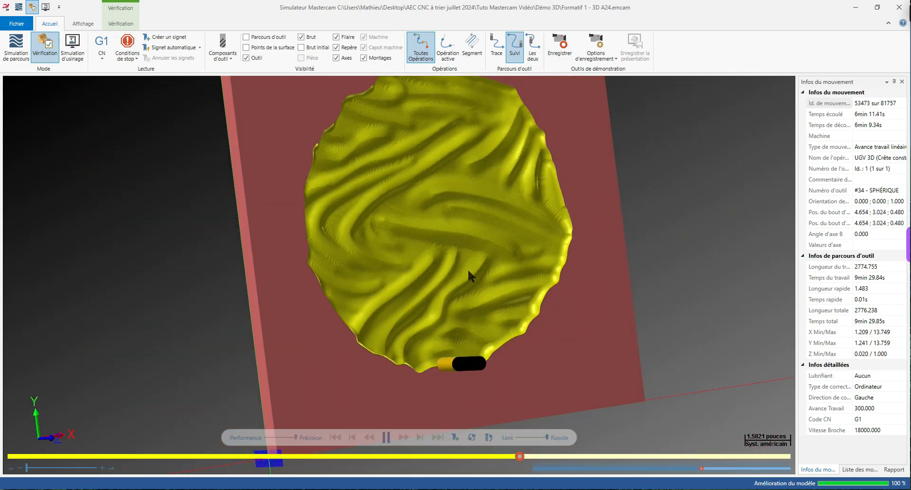
scroll(475, 332, "up", 2)
middle_click_drag(475, 343, 442, 287)
scroll(420, 181, "down", 2)
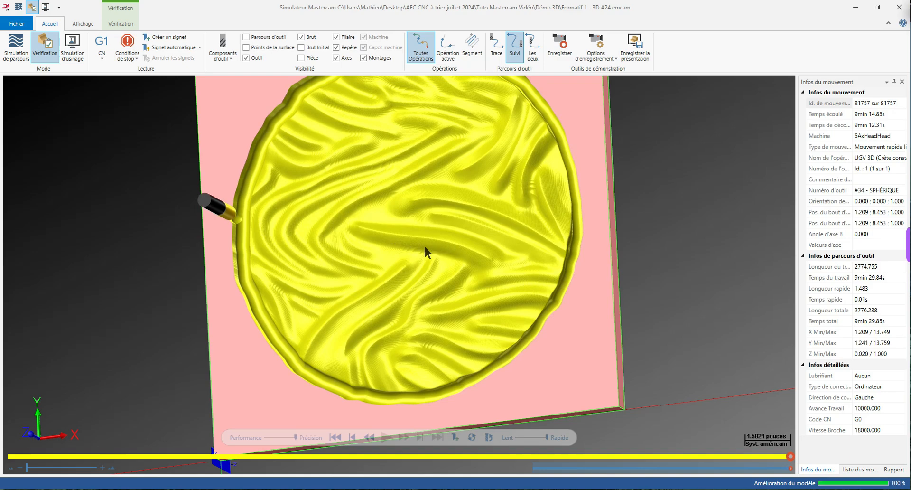
scroll(426, 293, "down", 1)
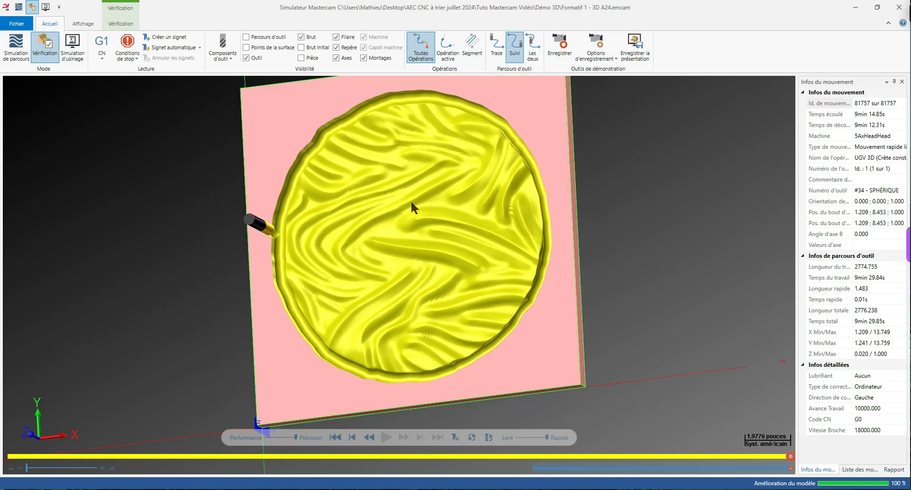
scroll(411, 200, "up", 1)
right_click(726, 242)
left_click(747, 288)
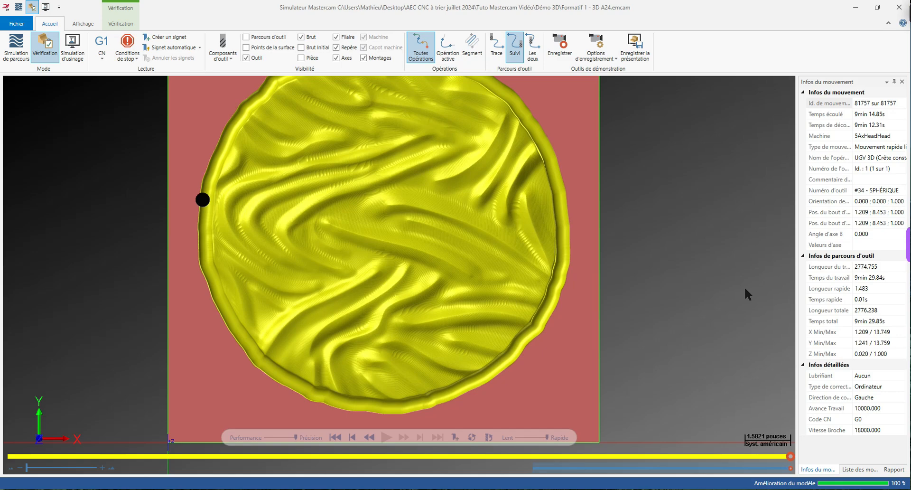
scroll(593, 273, "down", 1)
scroll(497, 285, "up", 1)
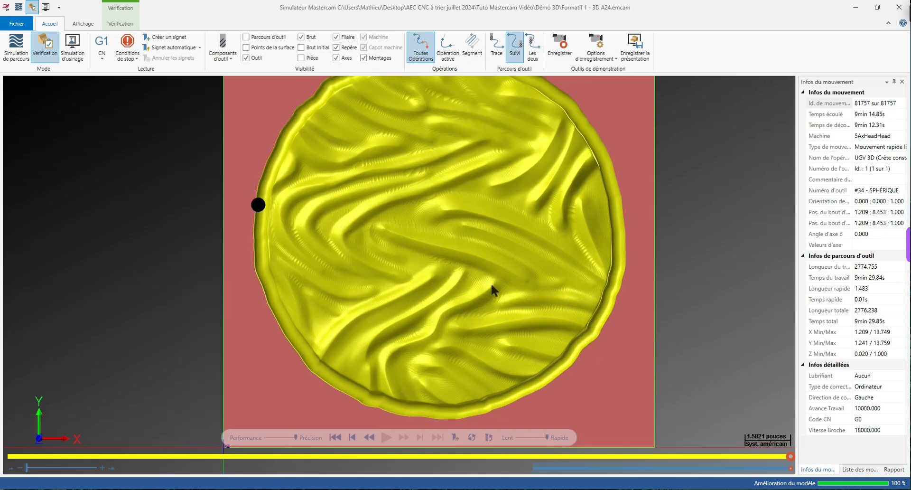
middle_click_drag(477, 261, 456, 247)
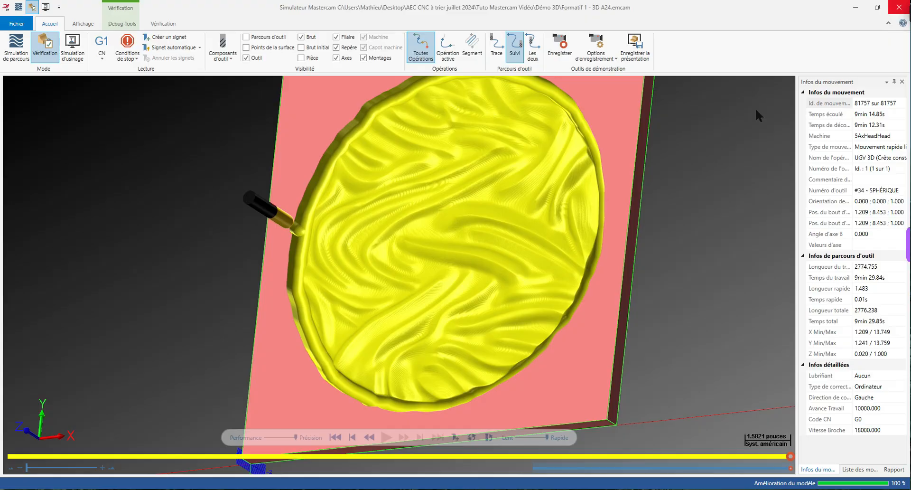
left_click(898, 8)
Examine the scallop passes at the disc's edge at an angle and from the Face view, and return to Dessus.
right_click(442, 231)
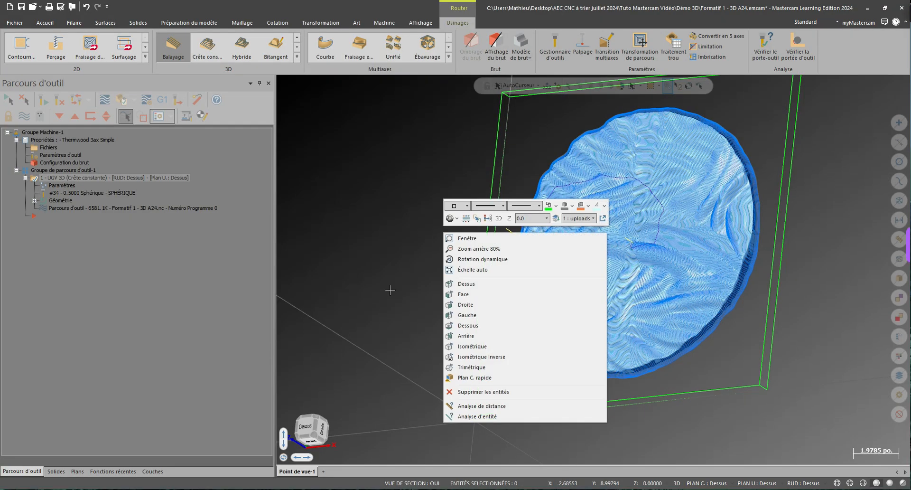
middle_click_drag(389, 286, 447, 250)
middle_click_drag(390, 310, 377, 287)
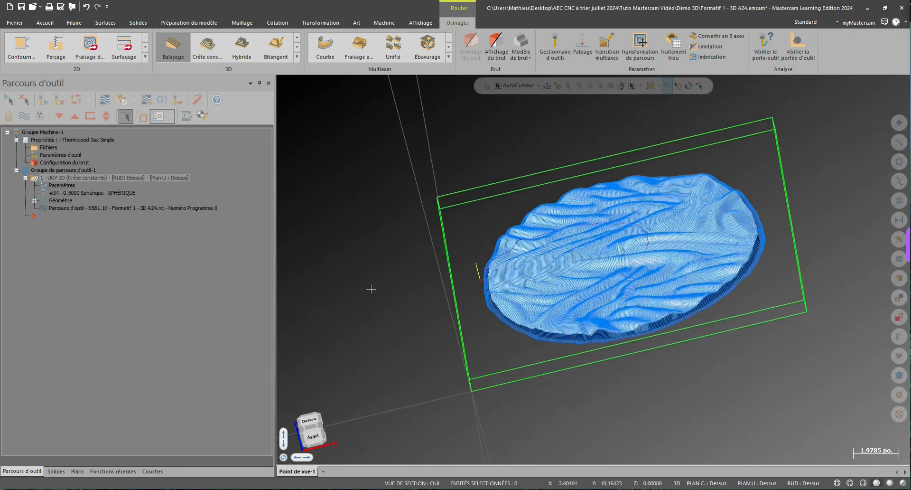
right_click(378, 287)
left_click(397, 347)
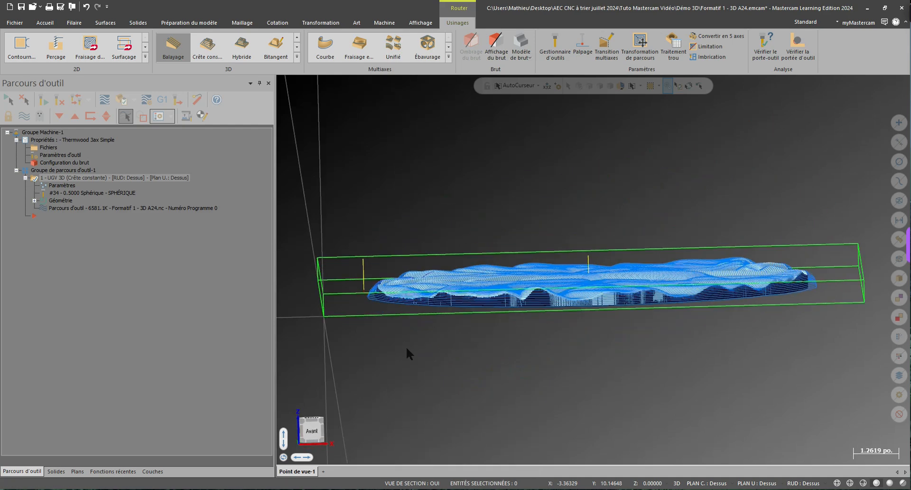
scroll(327, 295, "up", 5)
scroll(327, 296, "up", 2)
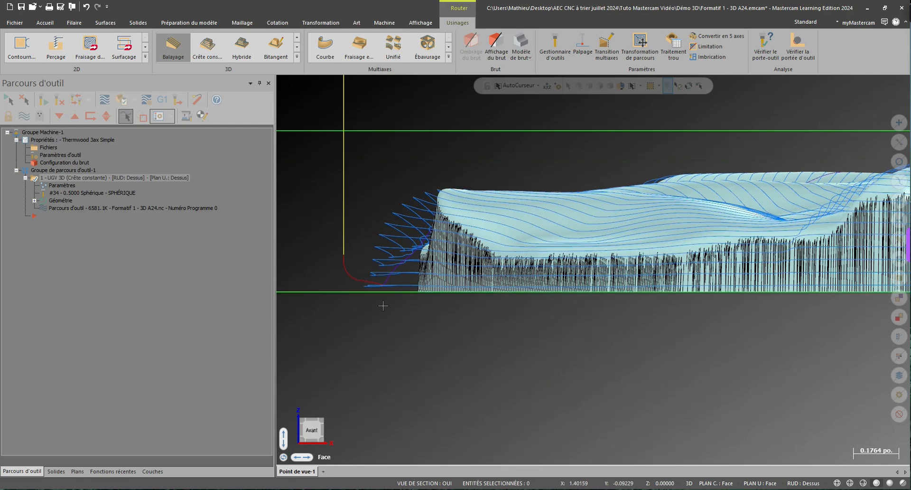
scroll(411, 345, "down", 4)
right_click(406, 355)
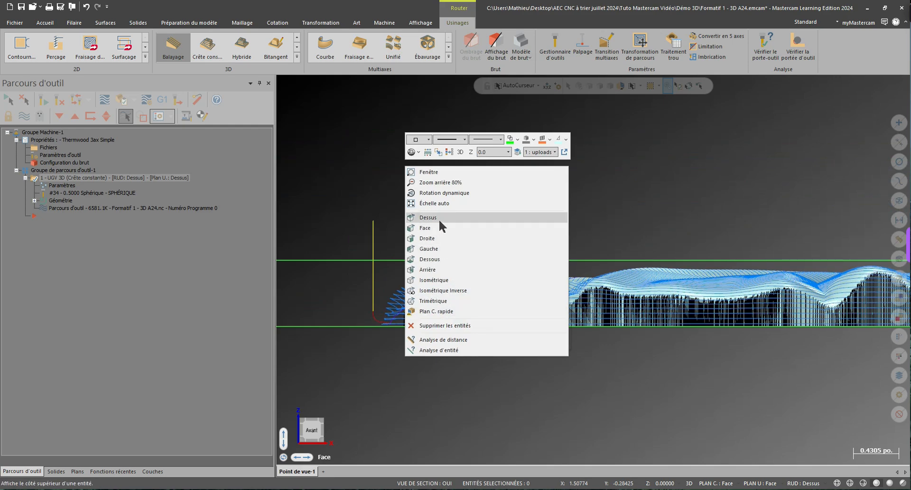
left_click(456, 218)
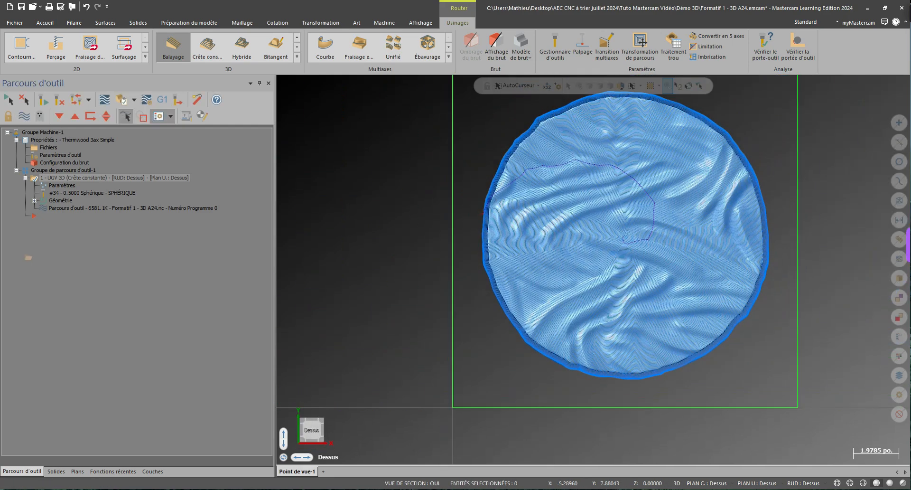
Copy the constant scallop operation after the original and change the copy's finishing toolpath type to Balayage.
right_click(146, 240)
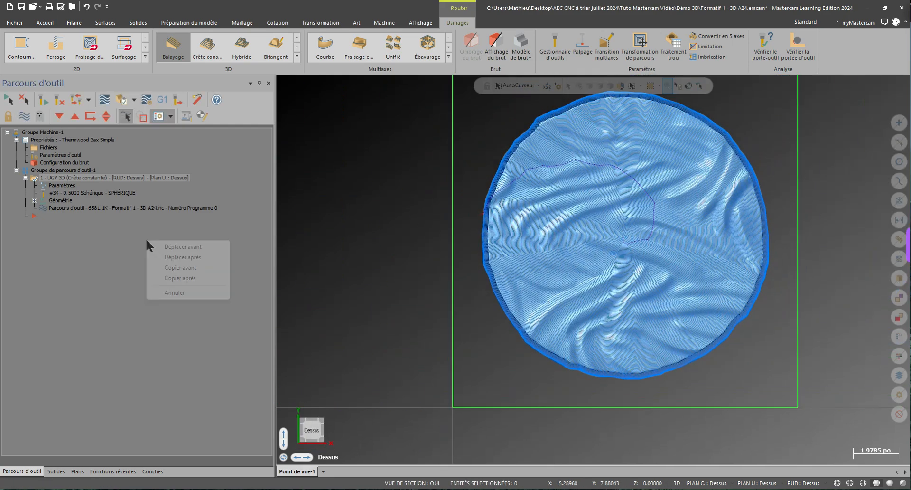
left_click(179, 277)
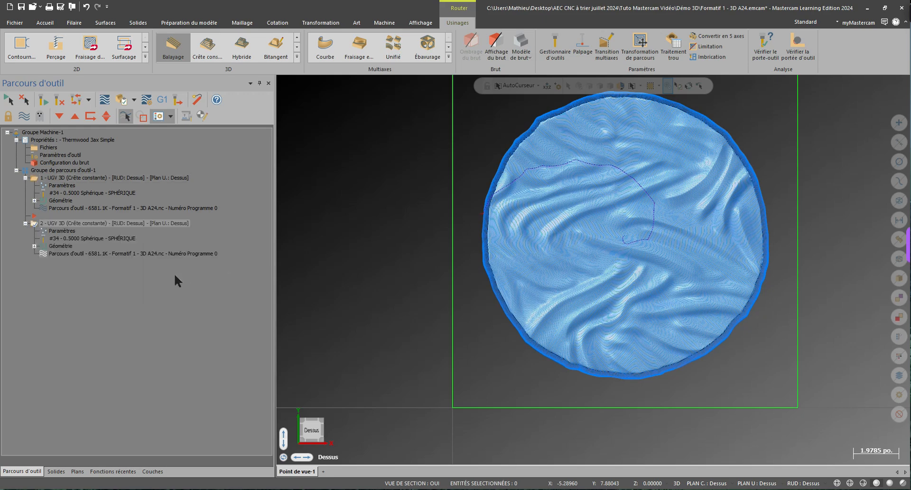
left_click(68, 232)
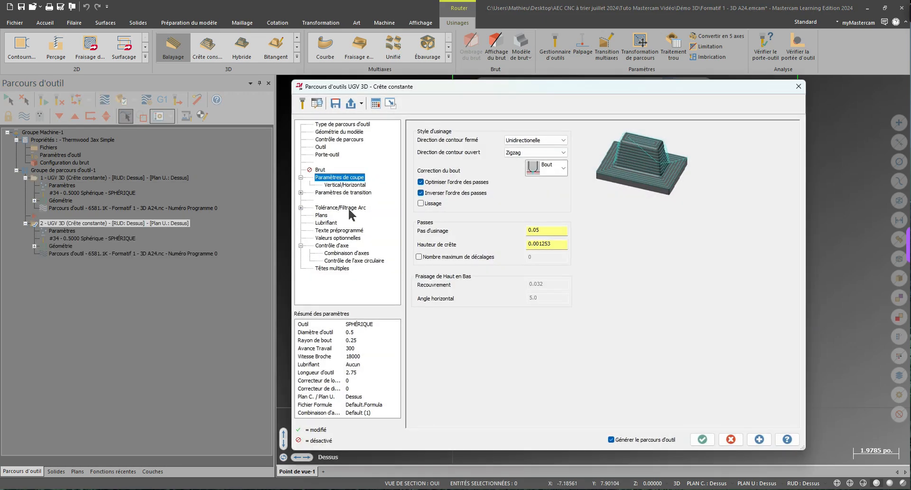
left_click(349, 126)
left_click(533, 156)
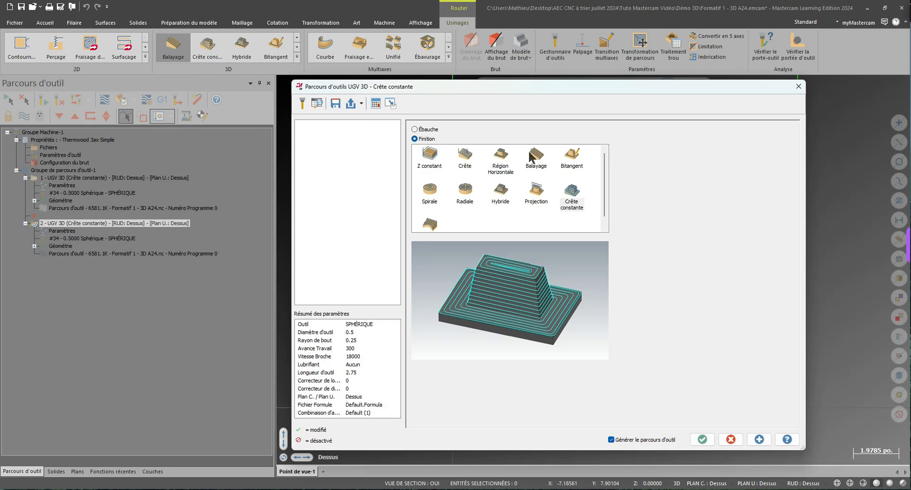
Set the copied sweep operation's stepover to 0.05 in its cut parameters and generate the toolpath.
left_click(338, 178)
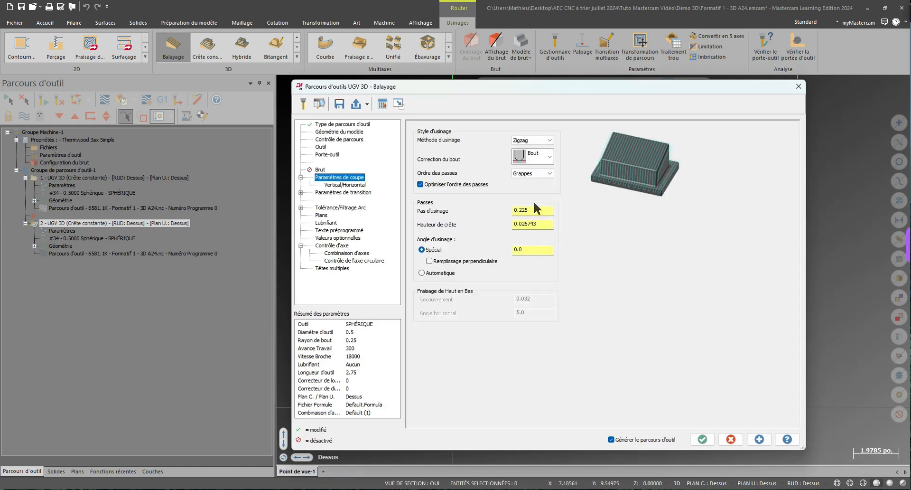
left_click_drag(522, 209, 473, 199)
type("0.05")
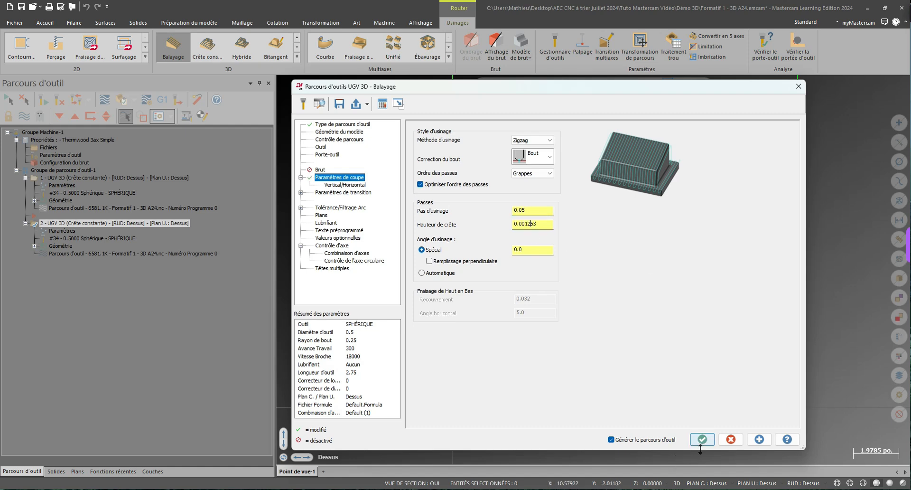
left_click(702, 439)
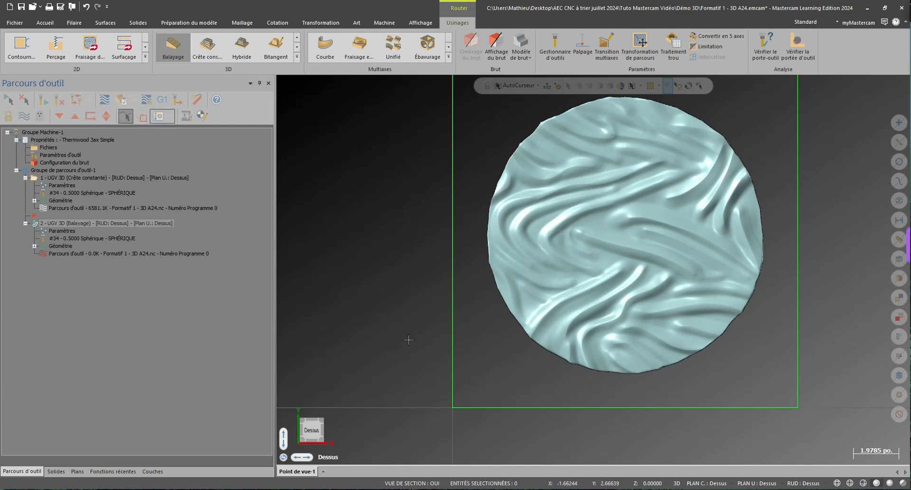
scroll(424, 365, "up", 2)
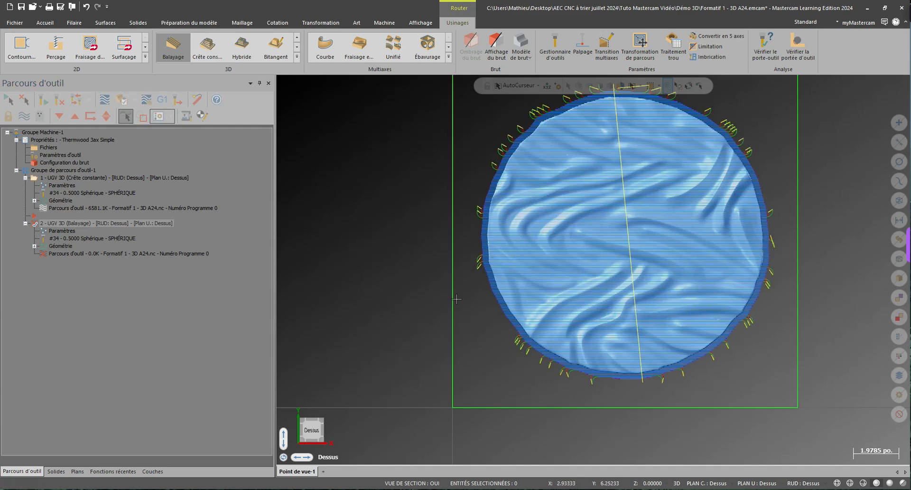
Simulate the sweep toolpath on the wavy disc, examine the machined surface at an angle, and close the simulator.
middle_click_drag(423, 365, 661, 196)
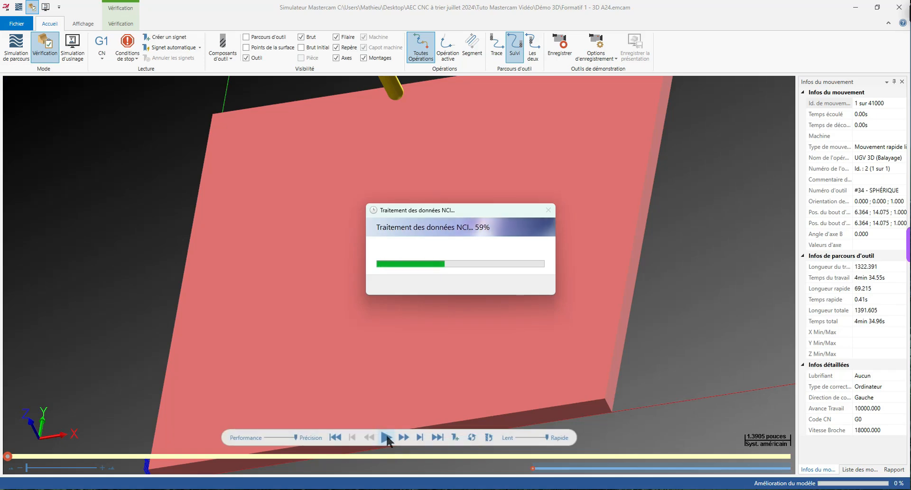
left_click(387, 437)
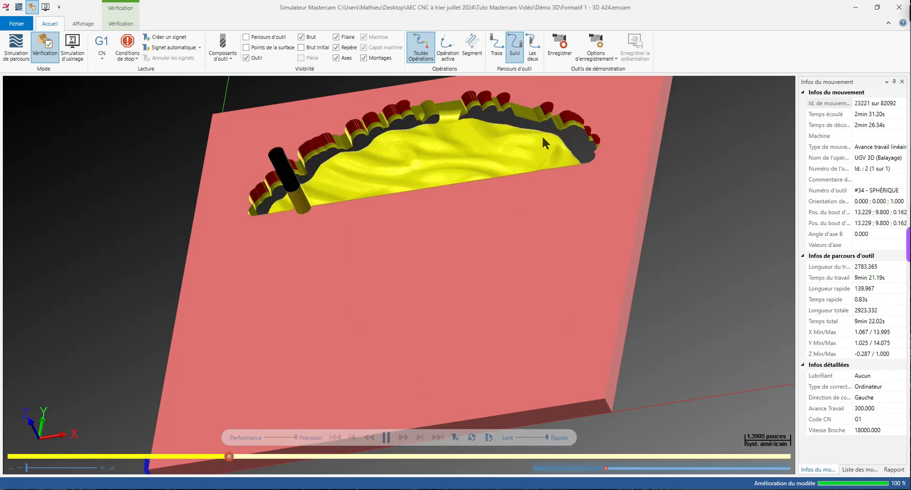
middle_click_drag(542, 135, 560, 160)
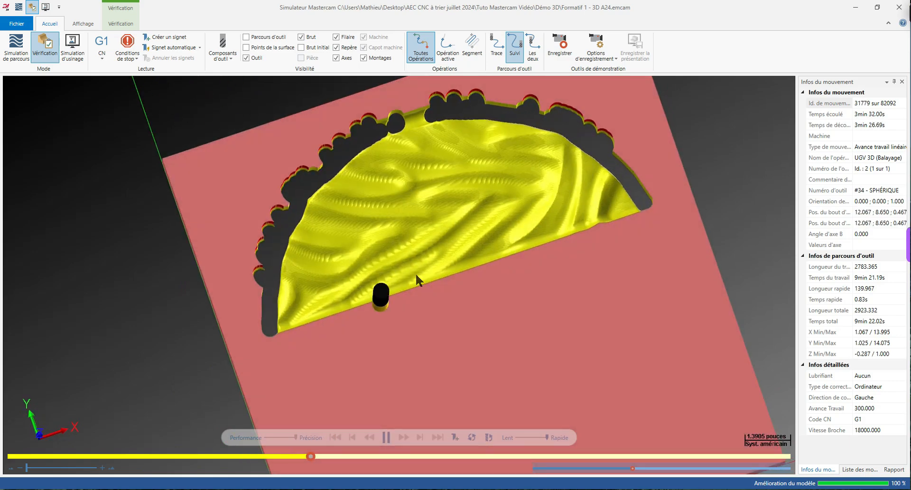
scroll(259, 183, "down", 3)
scroll(334, 281, "up", 3)
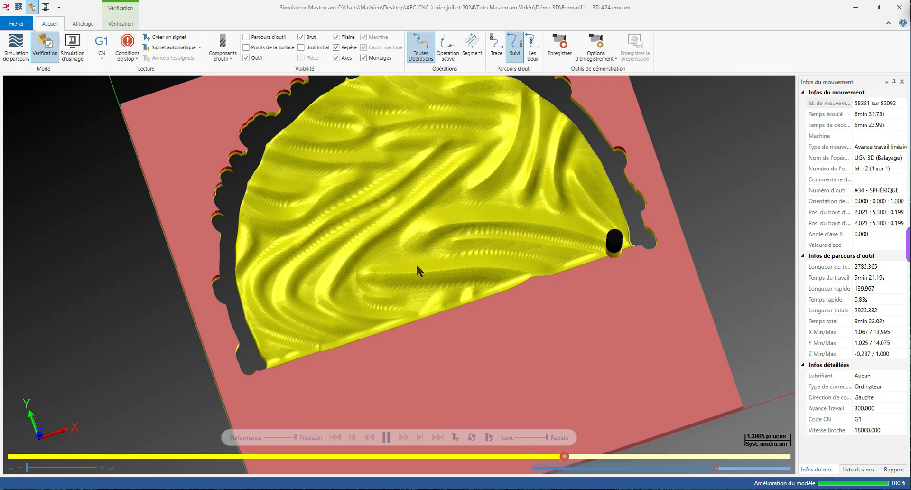
left_click(899, 8)
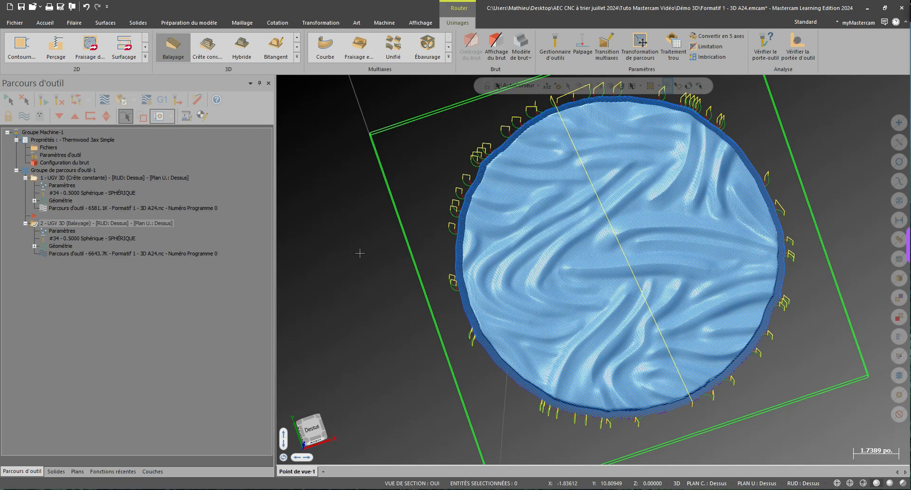
Examine the sweep passes at both edges of the disc and below the stock's underside from the Face view.
right_click(360, 252)
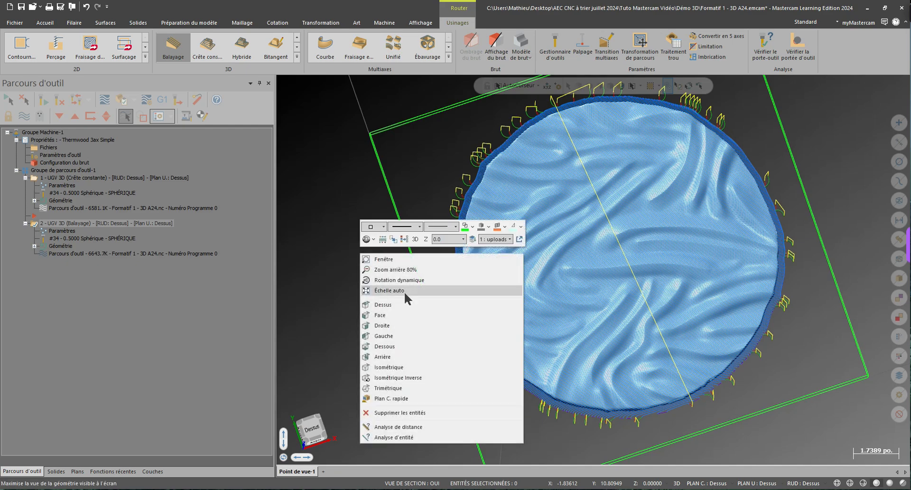
left_click(398, 314)
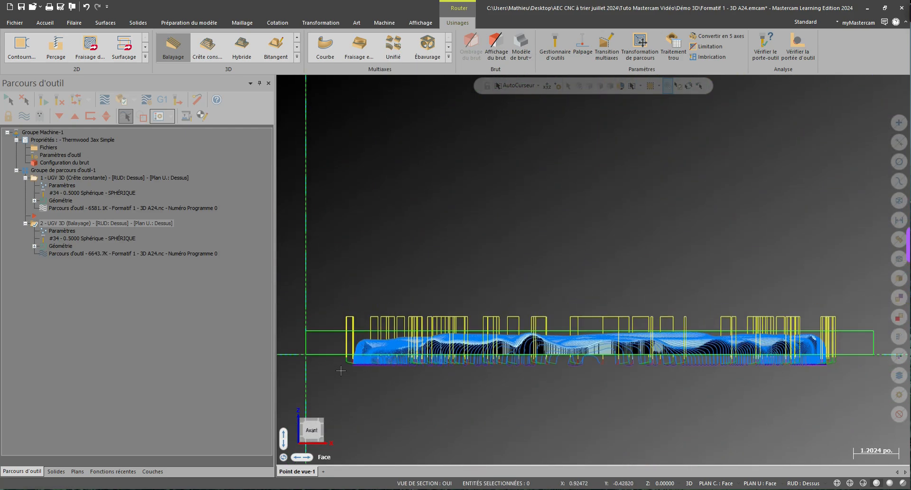
scroll(852, 351, "up", 2)
scroll(851, 351, "up", 2)
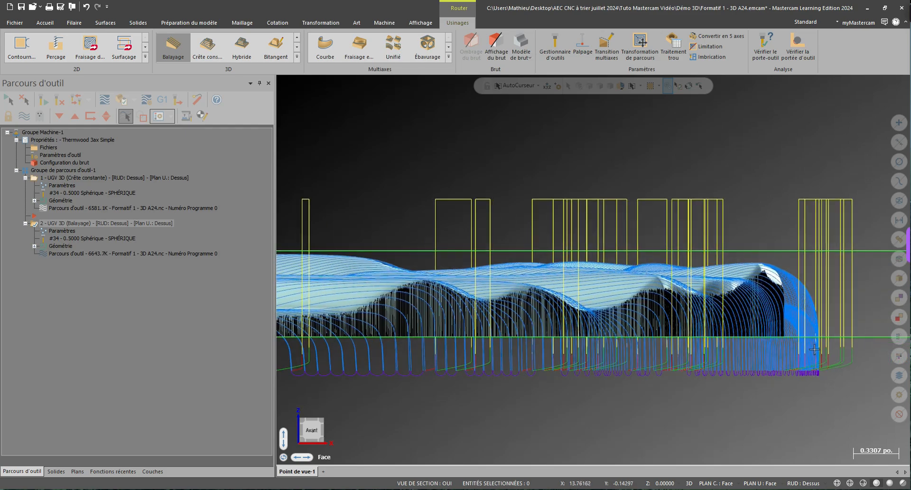
scroll(814, 358, "up", 1)
scroll(811, 360, "down", 7)
scroll(348, 352, "up", 10)
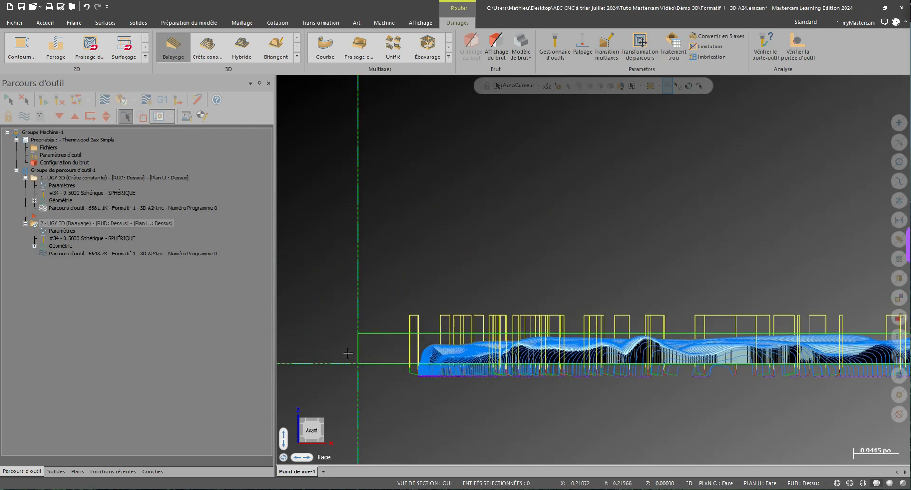
scroll(550, 397, "up", 10)
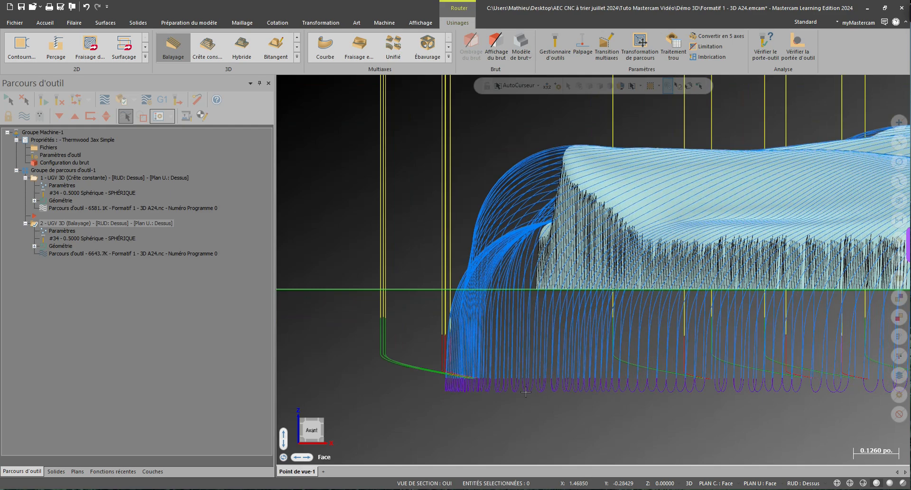
scroll(526, 391, "up", 6)
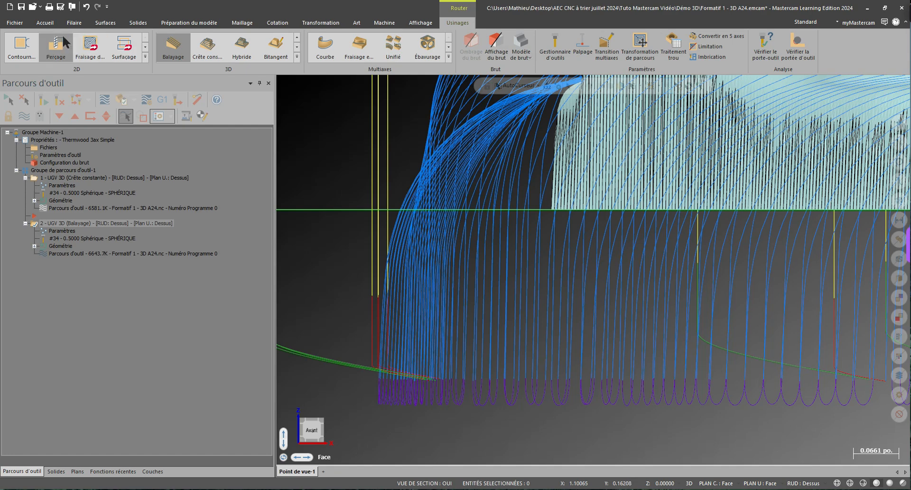
Measure the distance from the lowest point of the sweep's edge passes to the stock's bottom line, and end the distance analysis.
left_click(47, 24)
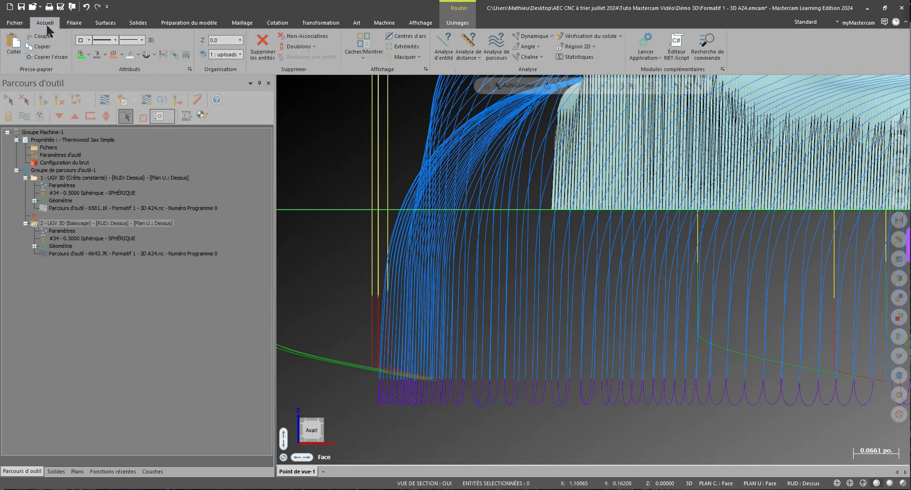
left_click(473, 45)
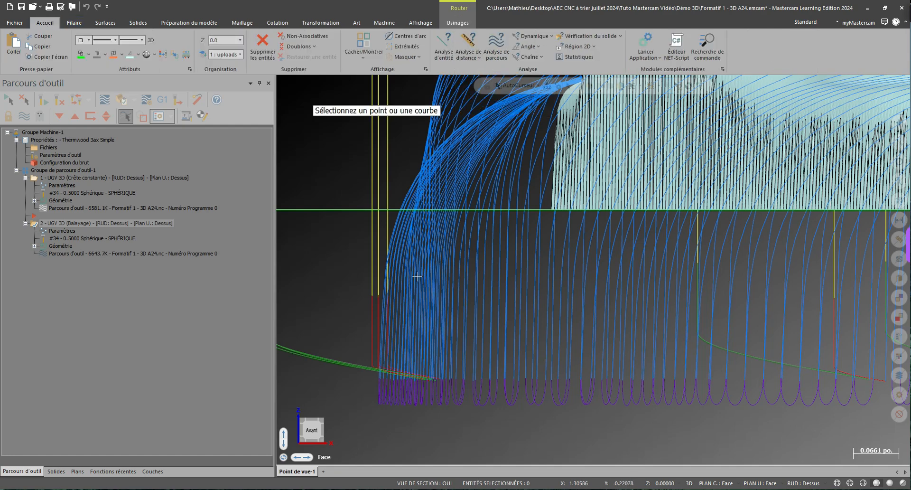
scroll(417, 276, "up", 4)
left_click(425, 88)
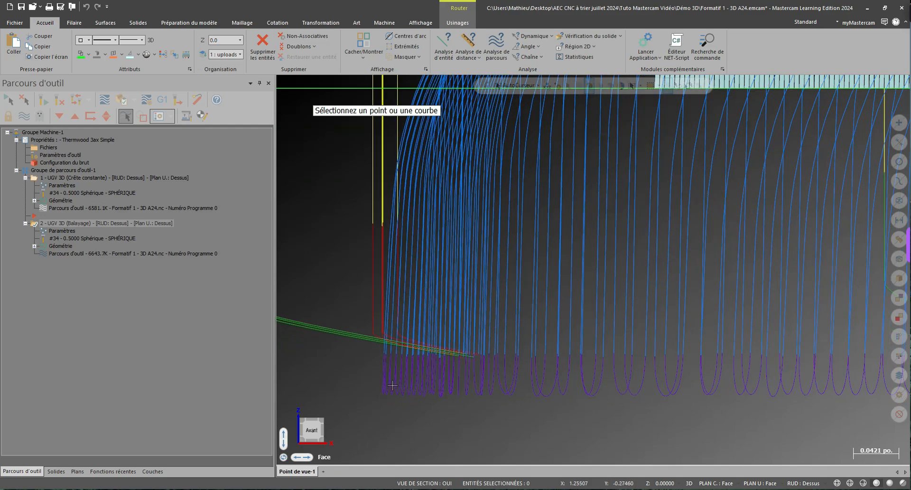
left_click(438, 395)
scroll(448, 134, "up", 3)
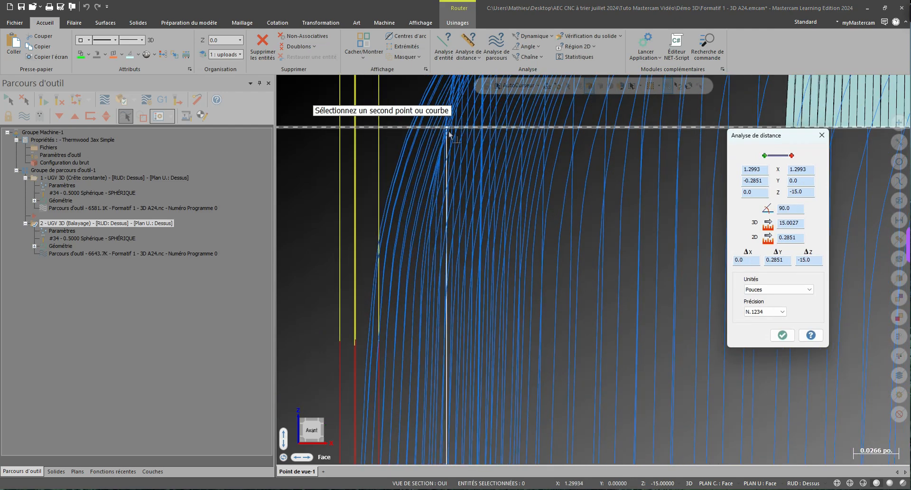
scroll(462, 134, "up", 1)
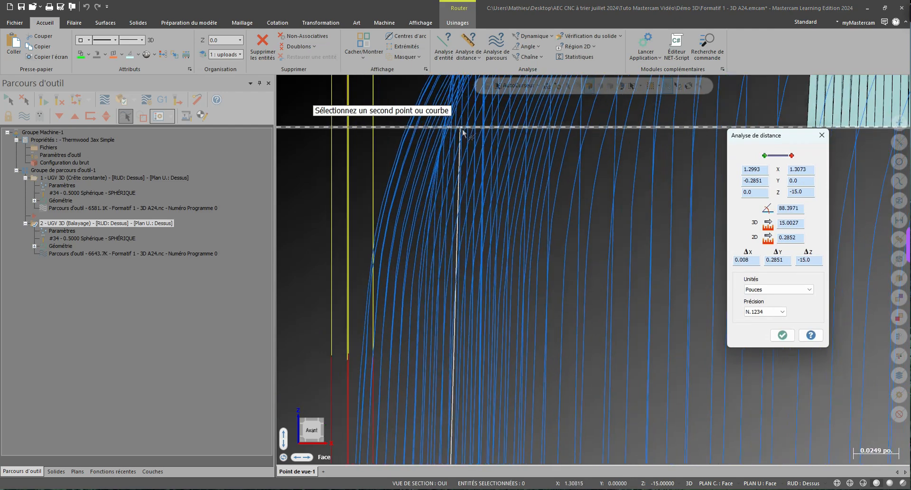
scroll(460, 135, "up", 6)
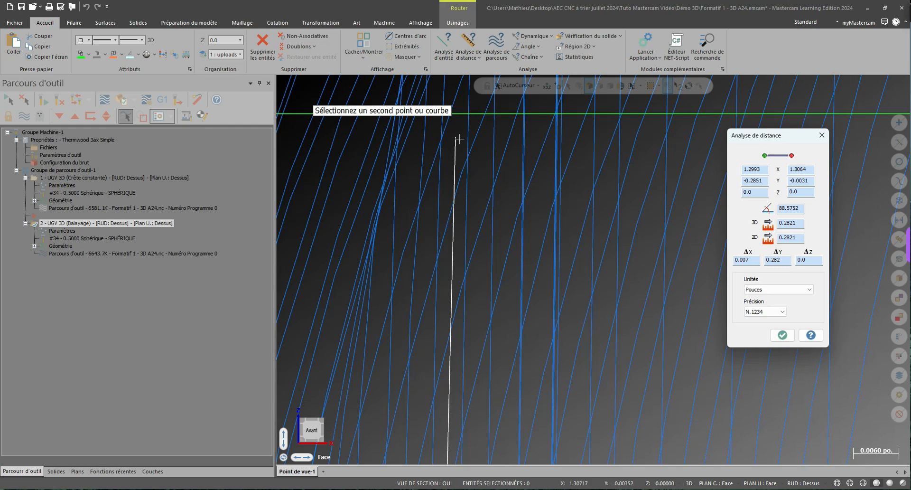
scroll(459, 139, "down", 10)
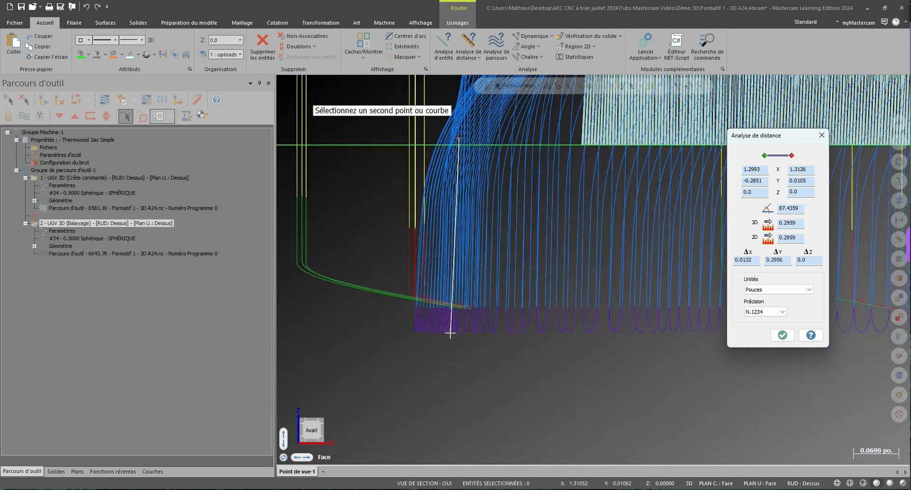
scroll(455, 323, "down", 2)
key("Escape")
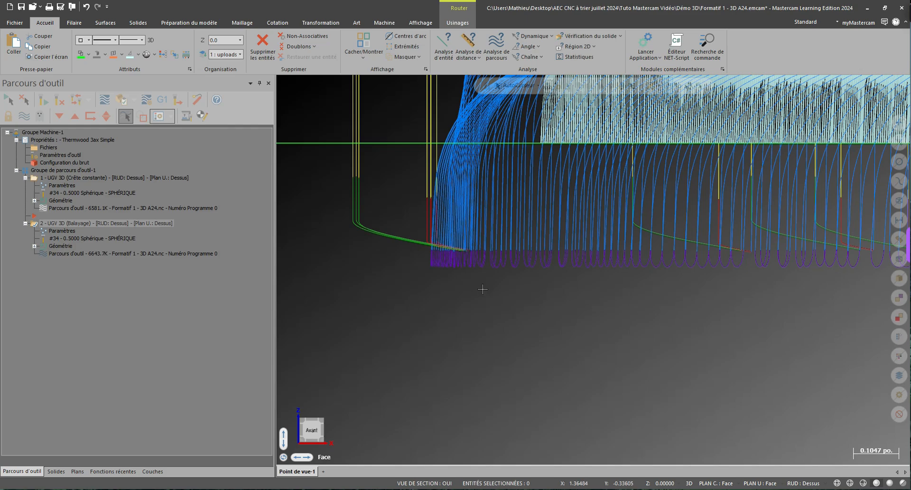
Return to the Dessus view, limit the sweep operation's maximum depth to -0.01 in its Vertical/Horizontal parameters, and regenerate the toolpath.
scroll(464, 337, "down", 2)
right_click(462, 331)
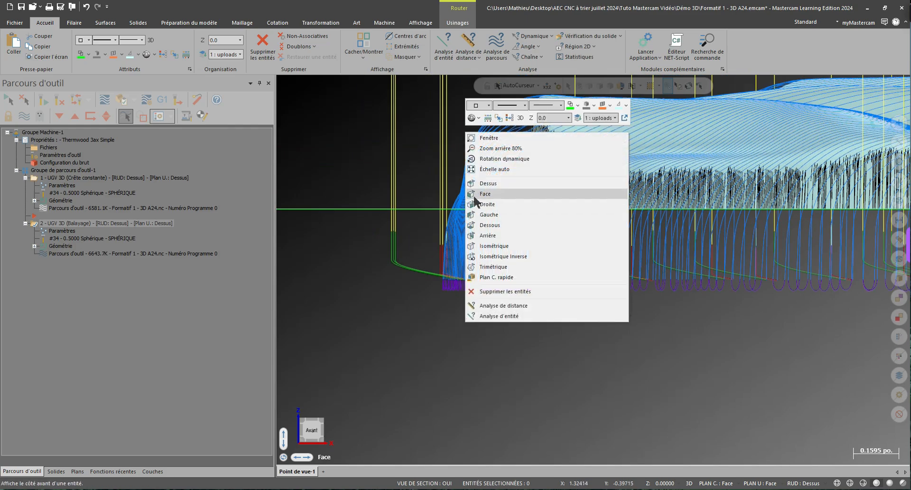
left_click(474, 185)
left_click(160, 223)
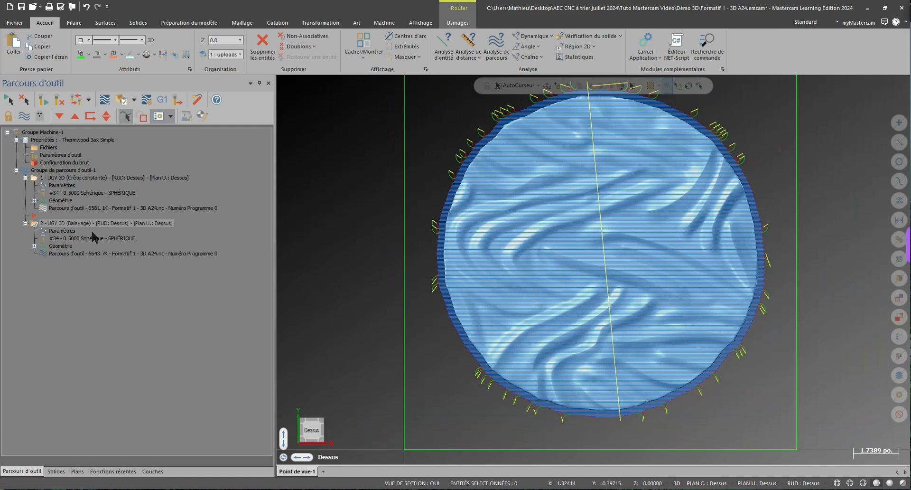
left_click(63, 232)
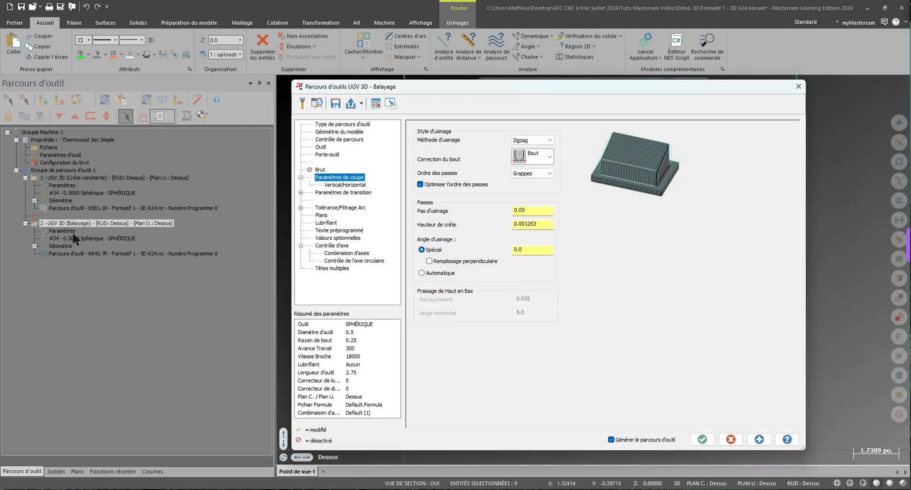
left_click(351, 184)
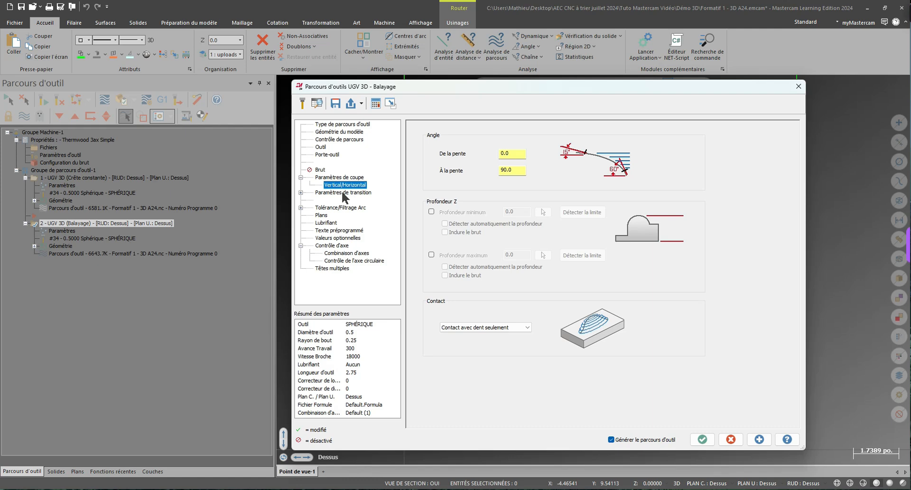
left_click(431, 255)
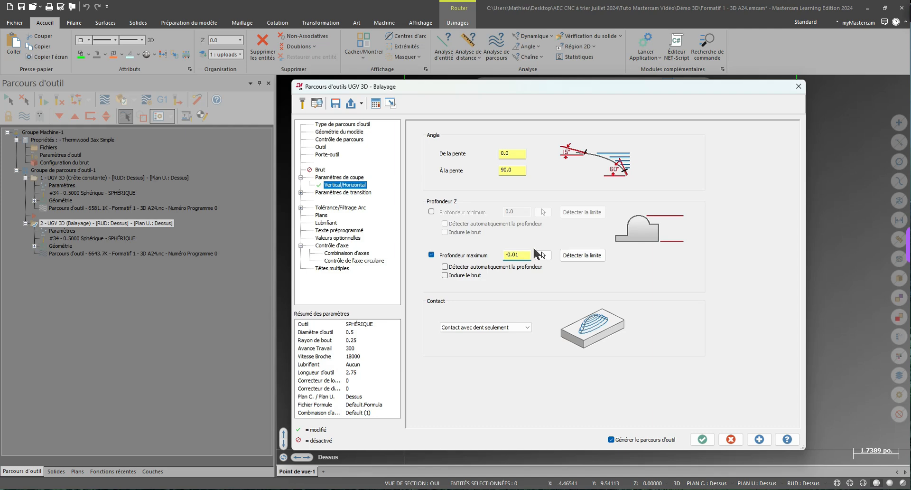
left_click(702, 439)
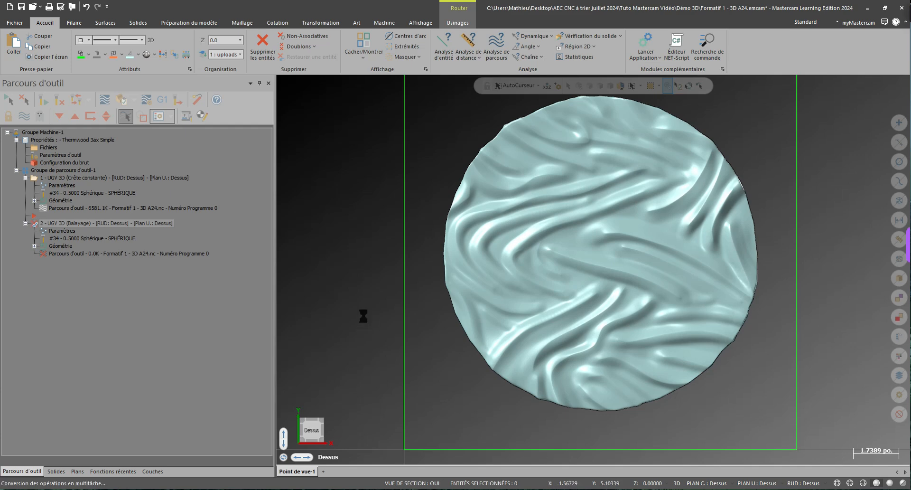
From the Face view, measure how far the depth-limited sweep's edge loops extend below the stock's bottom line, and end the distance analysis.
right_click(362, 316)
left_click(394, 302)
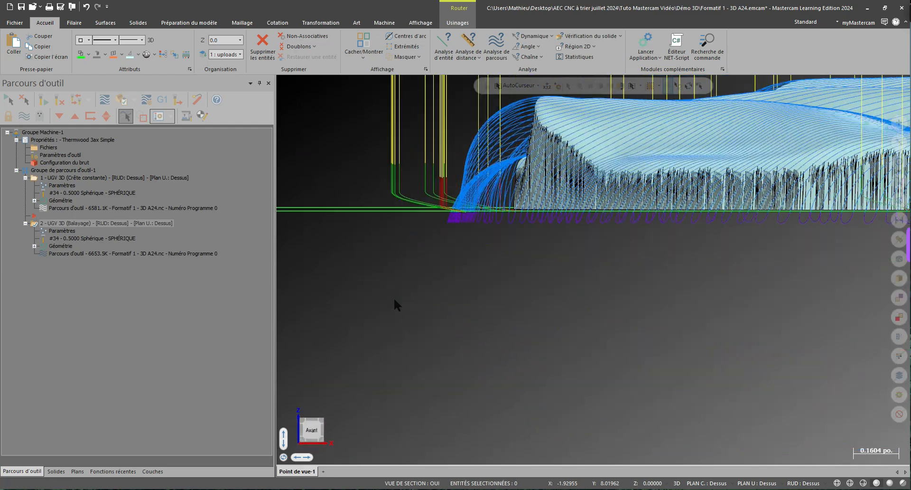
scroll(452, 233, "up", 10)
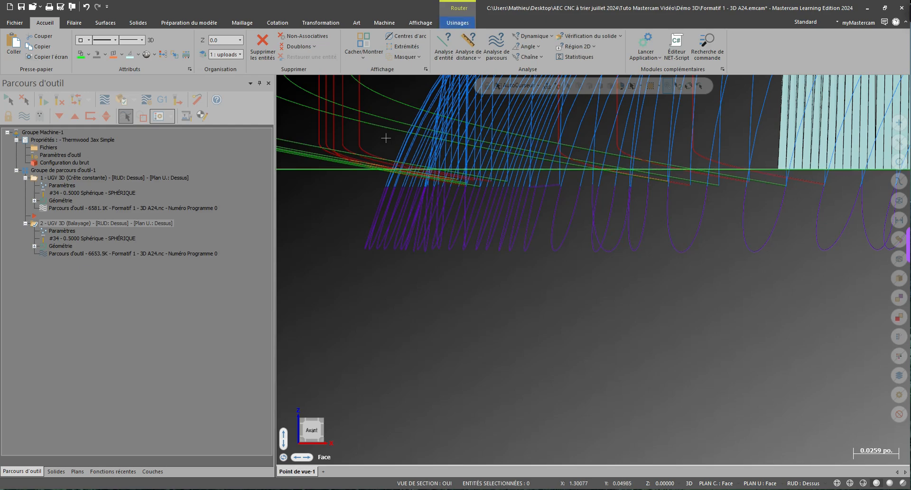
left_click(463, 46)
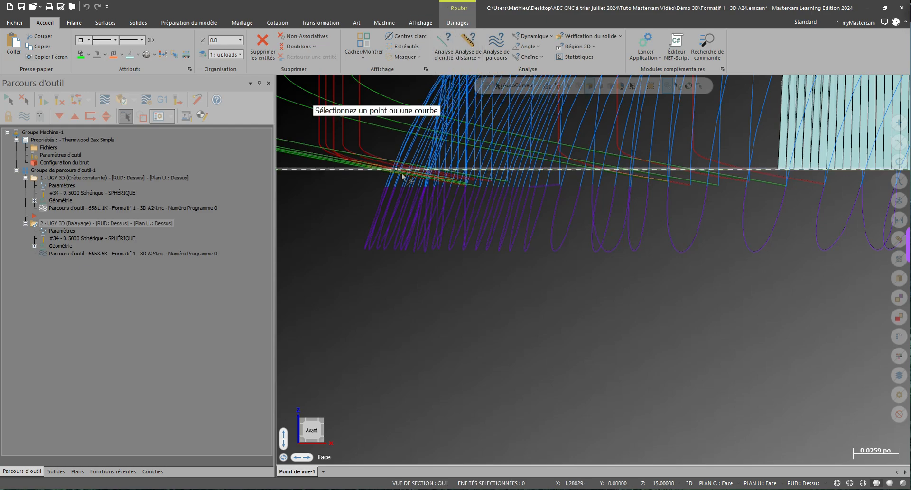
scroll(459, 152, "up", 7)
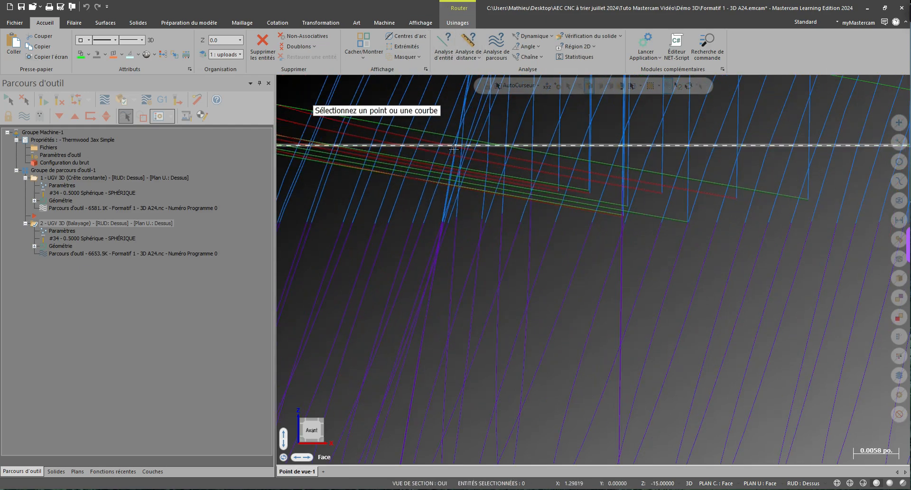
scroll(492, 219, "down", 2)
scroll(444, 392, "up", 2)
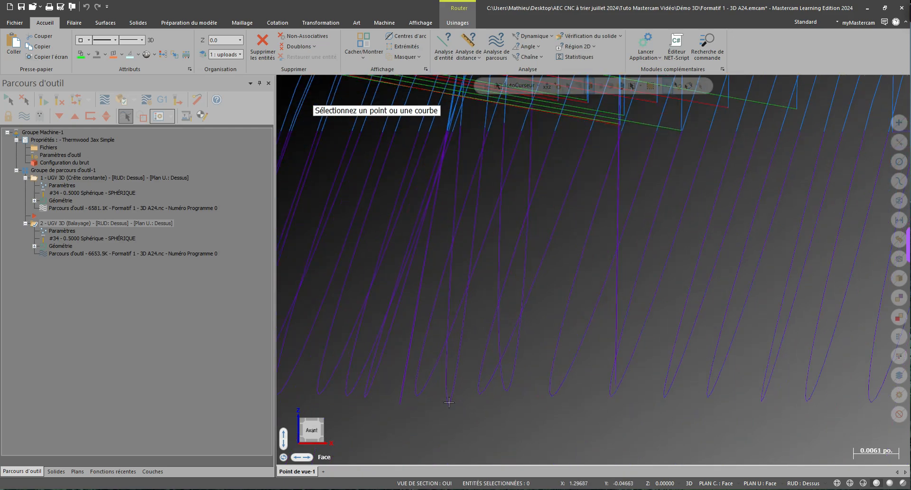
left_click(450, 405)
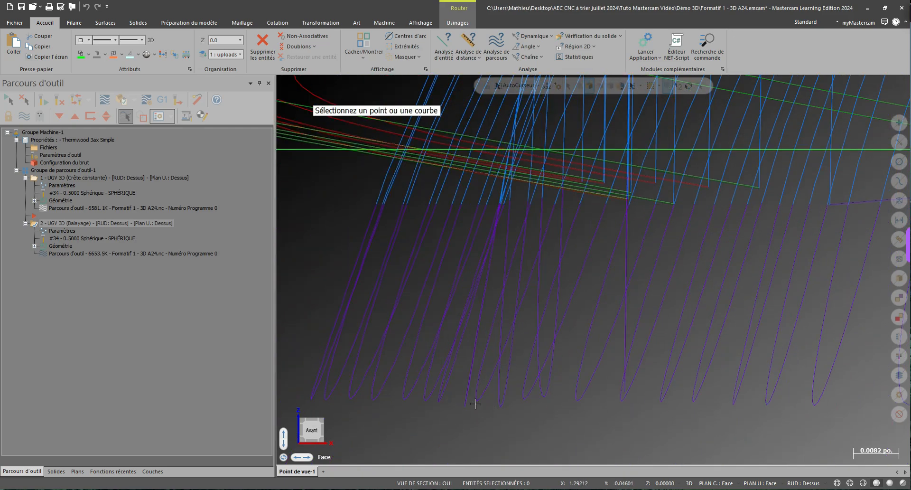
left_click(476, 403)
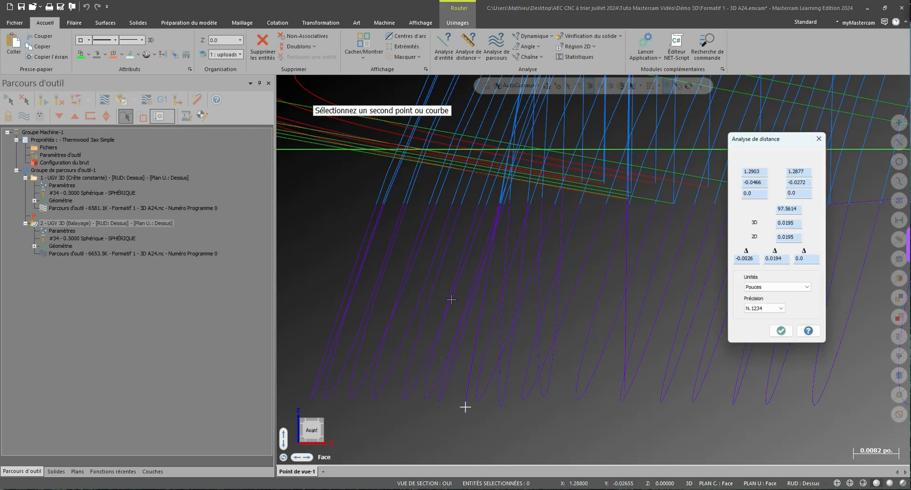
scroll(467, 153, "up", 3)
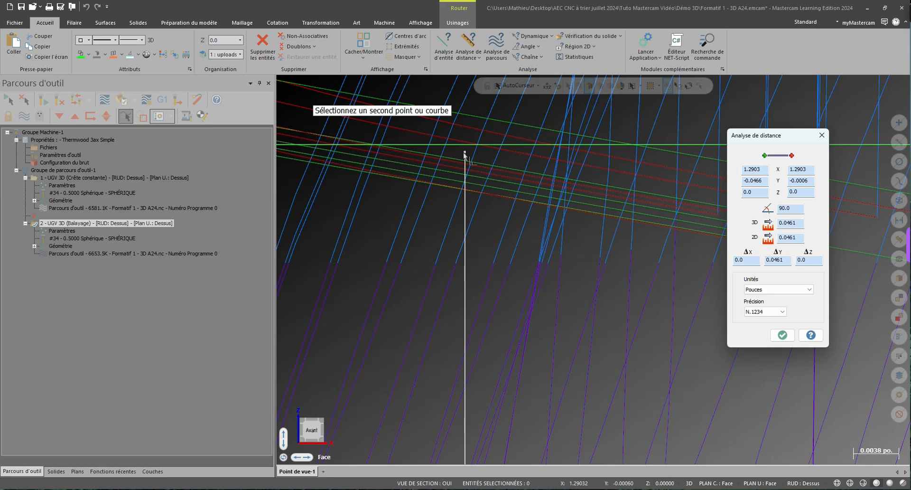
key("Escape")
Examine the depth-limited sweep's link moves around the disc's edge at an angle.
scroll(498, 195, "down", 7)
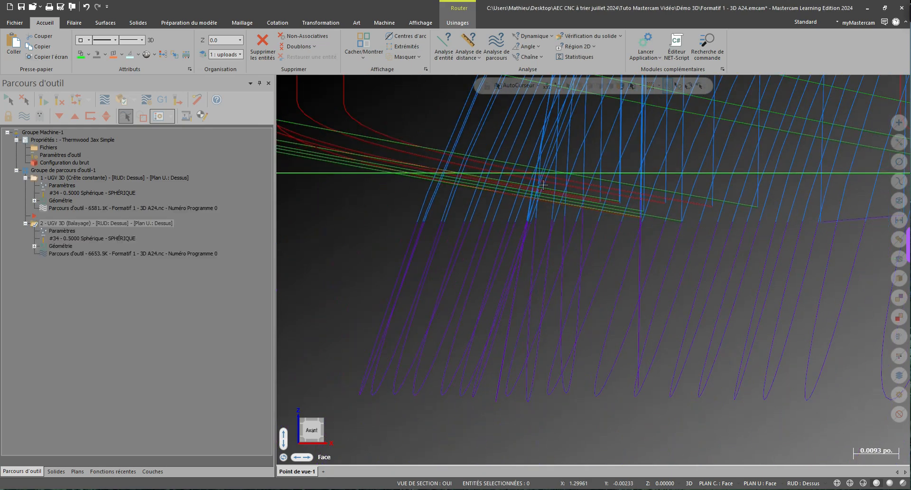
middle_click_drag(513, 252, 550, 336)
scroll(553, 330, "down", 2)
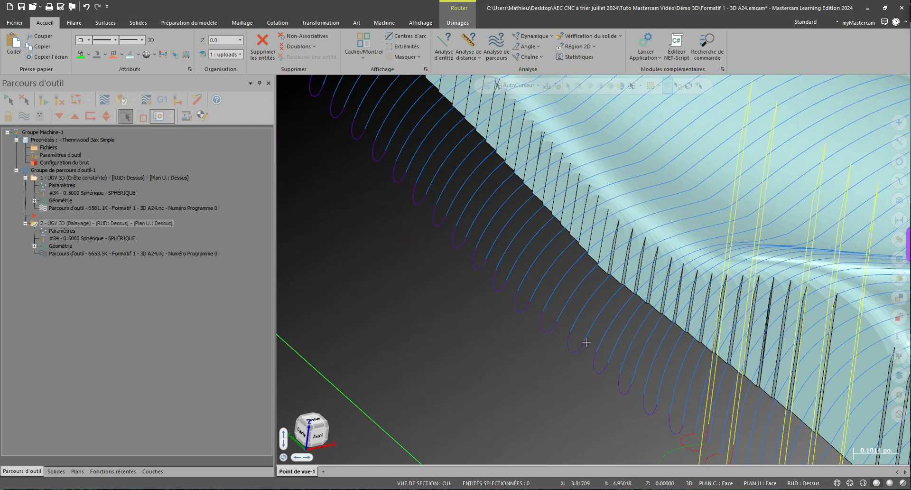
Change the sweep operation's transition type from Lisser to Direct in its transition parameters, and regenerate the toolpath.
left_click(66, 233)
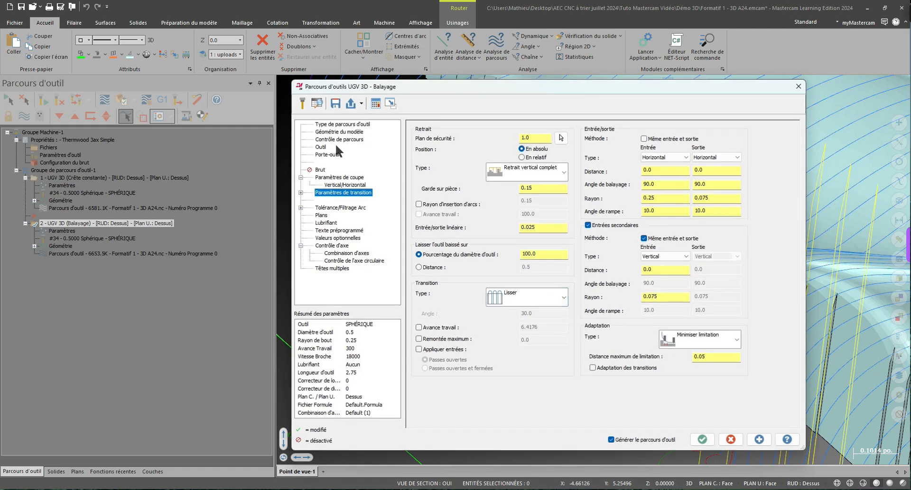
left_click(511, 299)
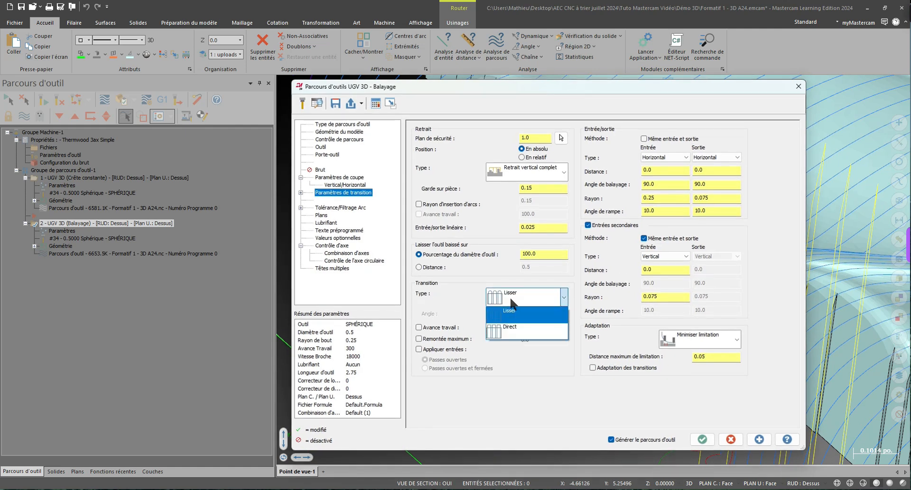
left_click(529, 330)
left_click(702, 439)
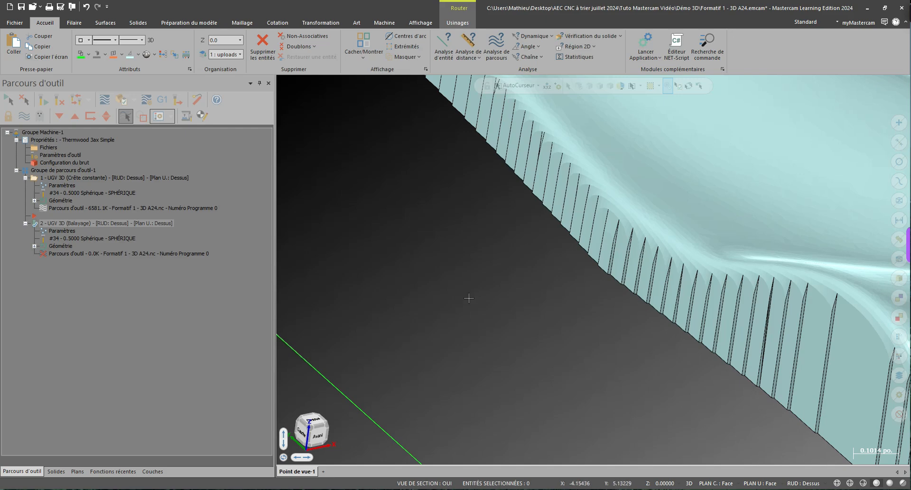
scroll(503, 304, "down", 1)
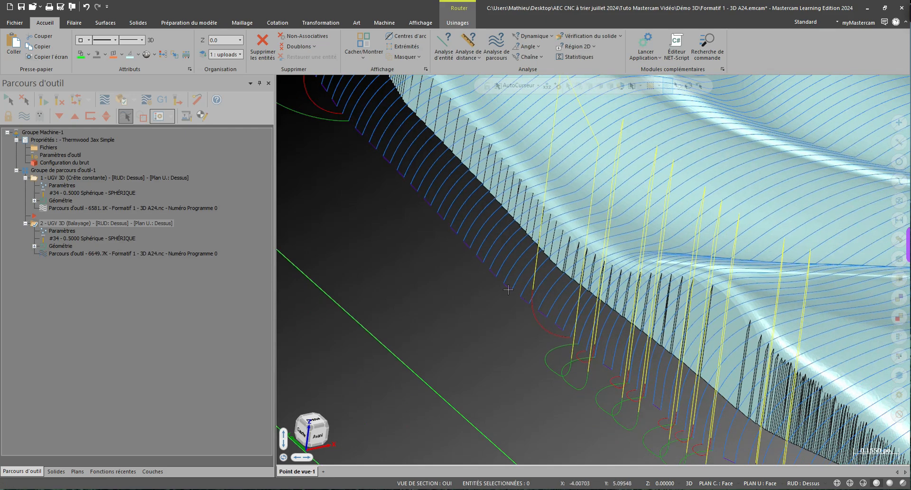
From the Face view, measure how far the sweep's direct edge transitions extend below the stock's bottom line, and end the distance analysis.
right_click(504, 341)
left_click(476, 329)
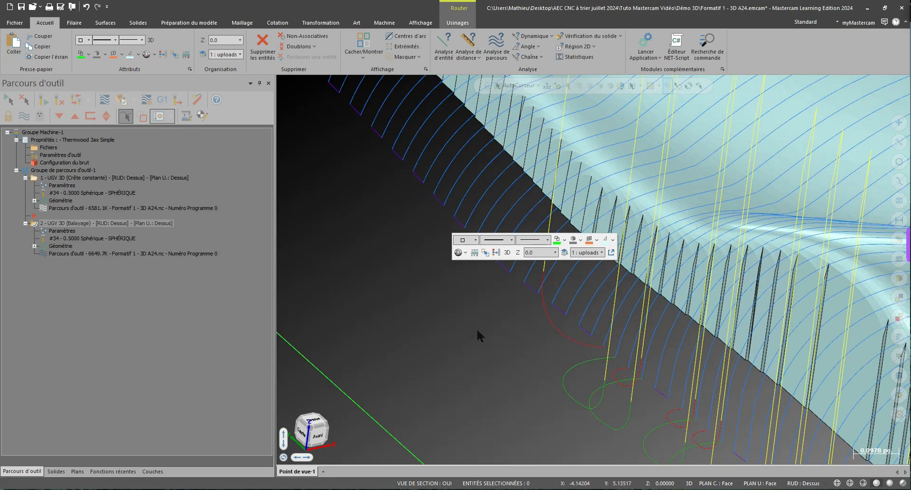
scroll(508, 198, "up", 5)
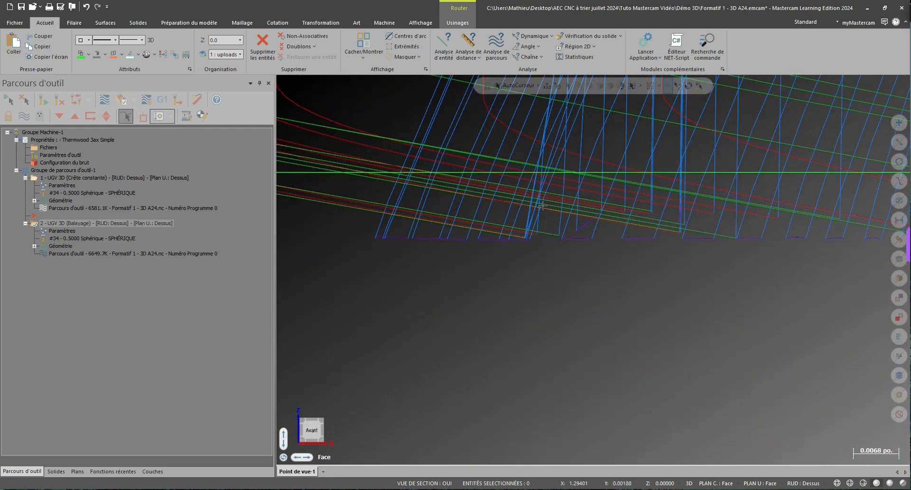
scroll(510, 182, "up", 5)
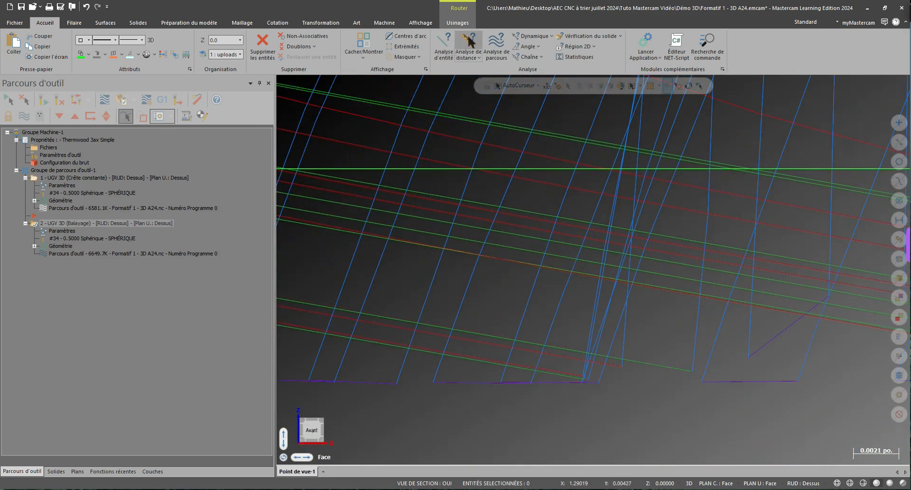
left_click(476, 46)
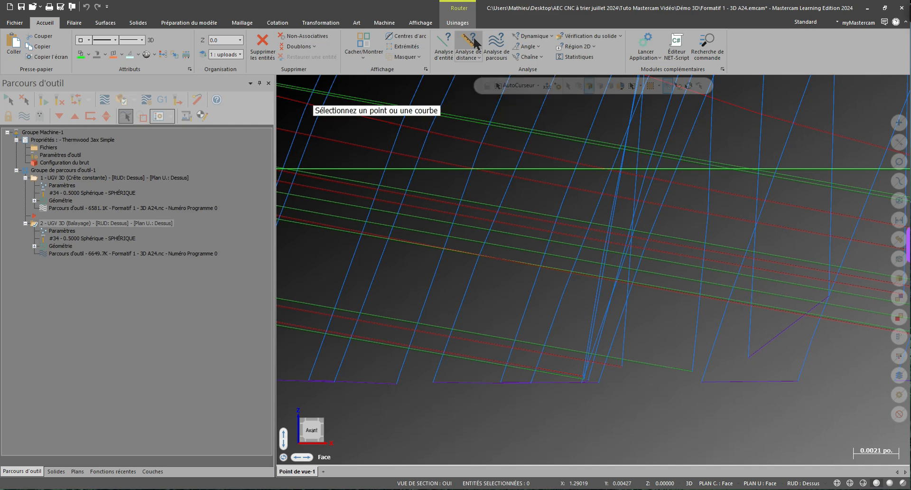
left_click(532, 383)
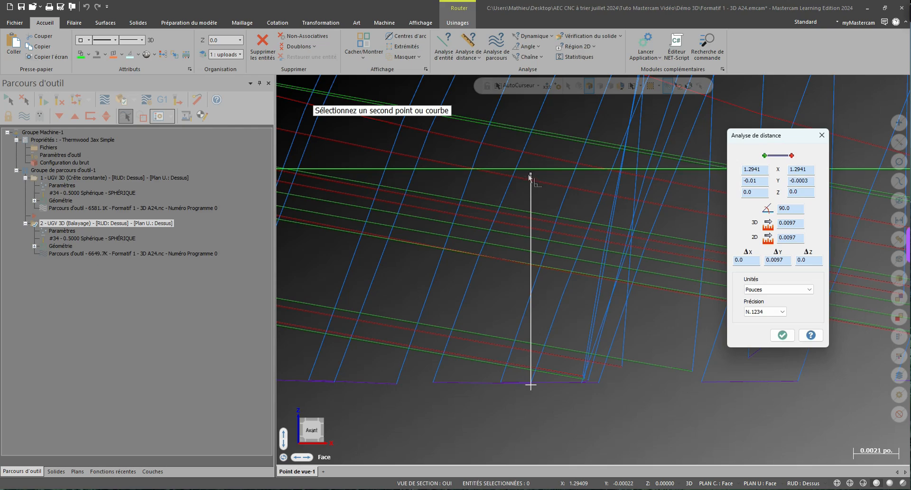
scroll(529, 175, "up", 4)
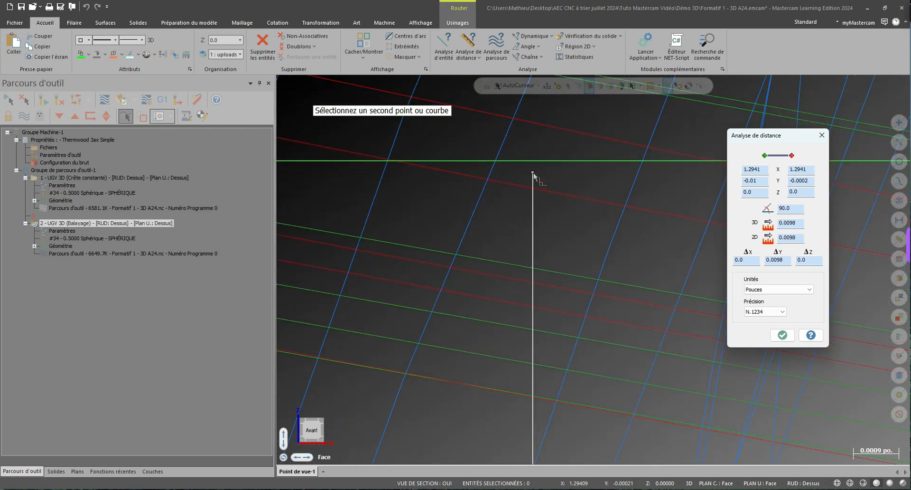
scroll(533, 174, "up", 3)
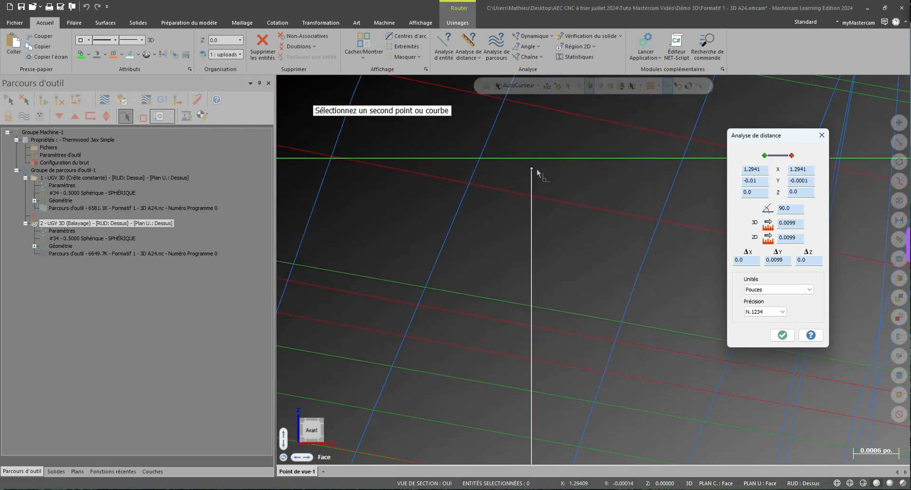
scroll(529, 168, "down", 2)
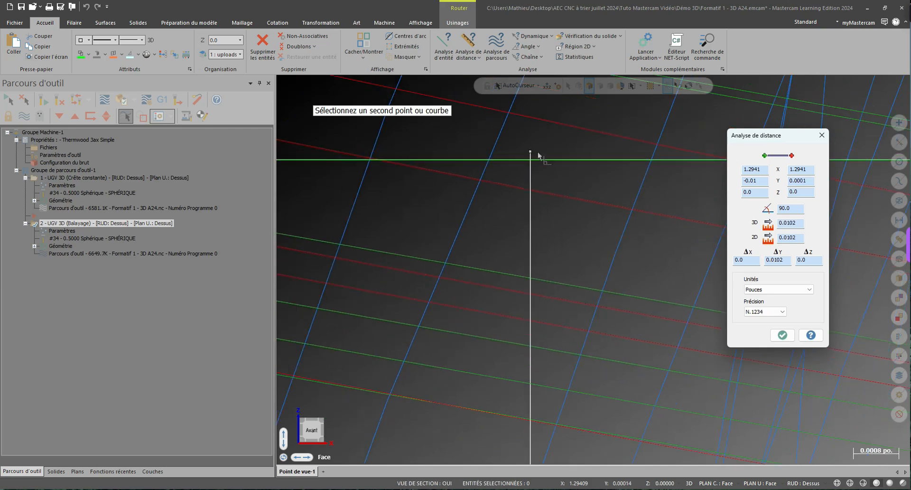
scroll(530, 166, "down", 15)
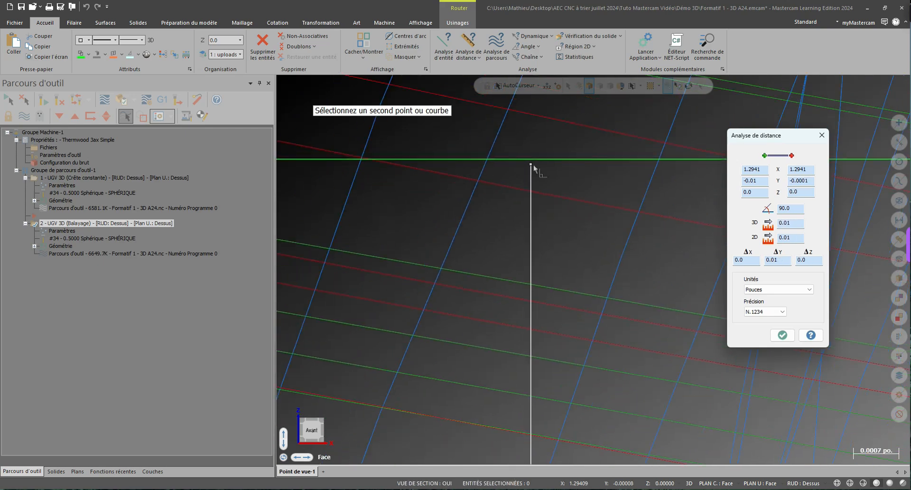
key("Escape")
key("Escape")
scroll(538, 264, "down", 6)
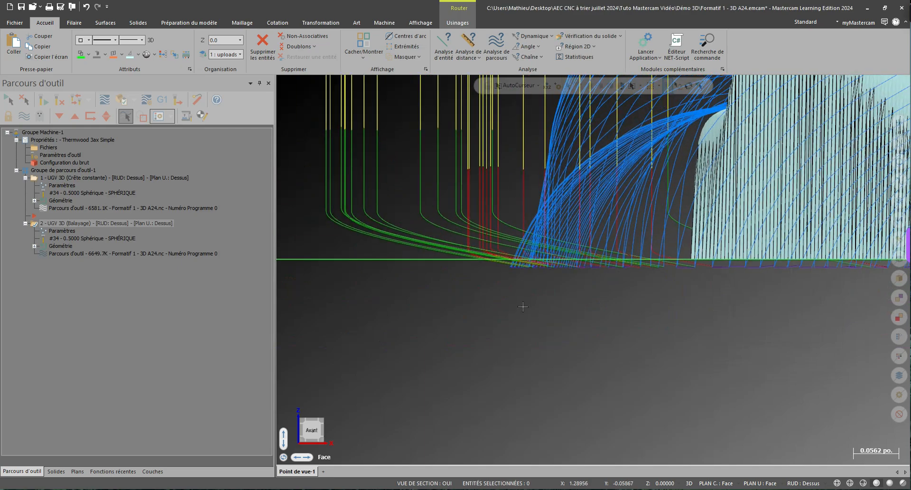
Return to the Dessus view and run the sweep operation's full material-removal simulation in Vérification mode.
right_click(523, 305)
left_click(545, 167)
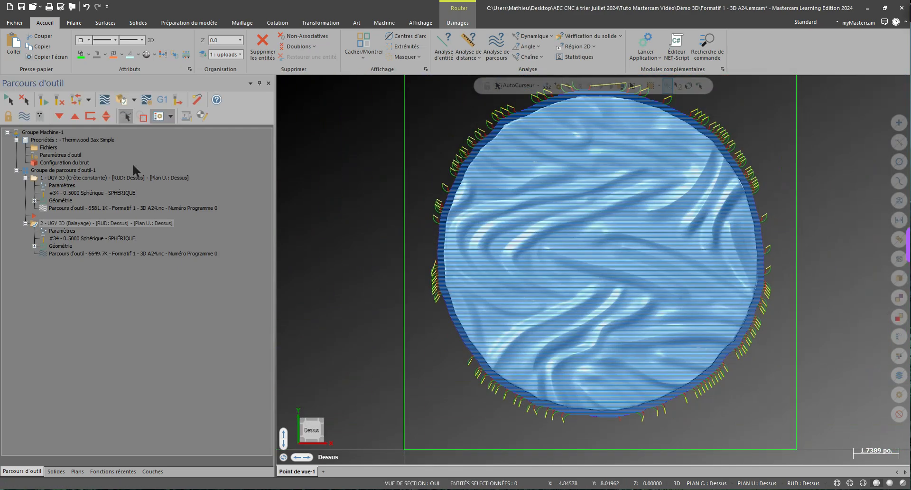
left_click(119, 100)
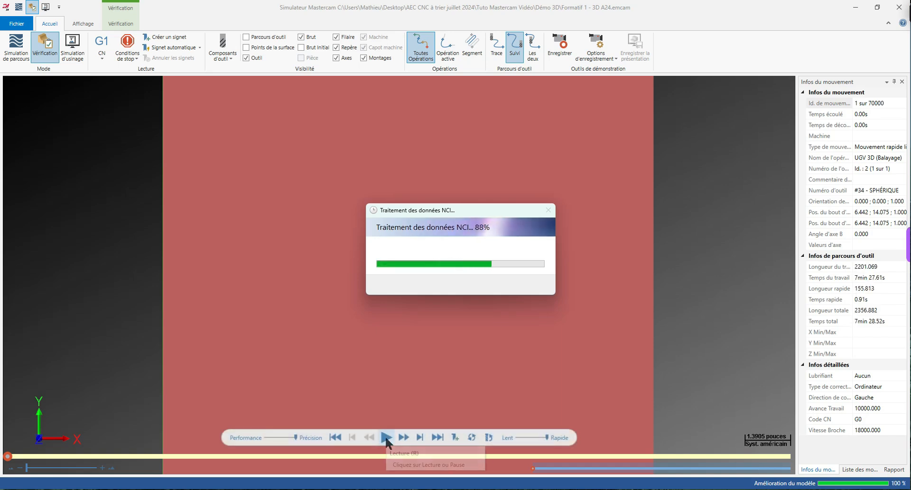
left_click(386, 438)
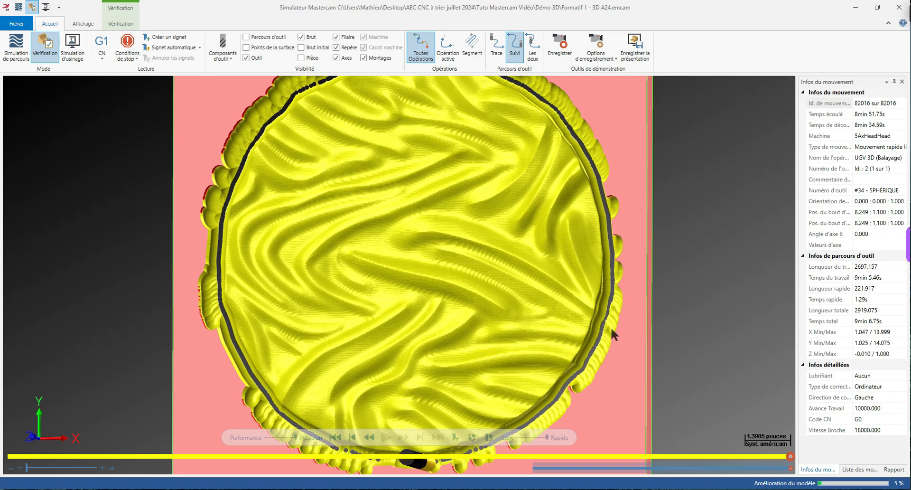
Examine the simulated cut around the disc's edge at an angle and from above, and close the simulator.
scroll(510, 207, "down", 5)
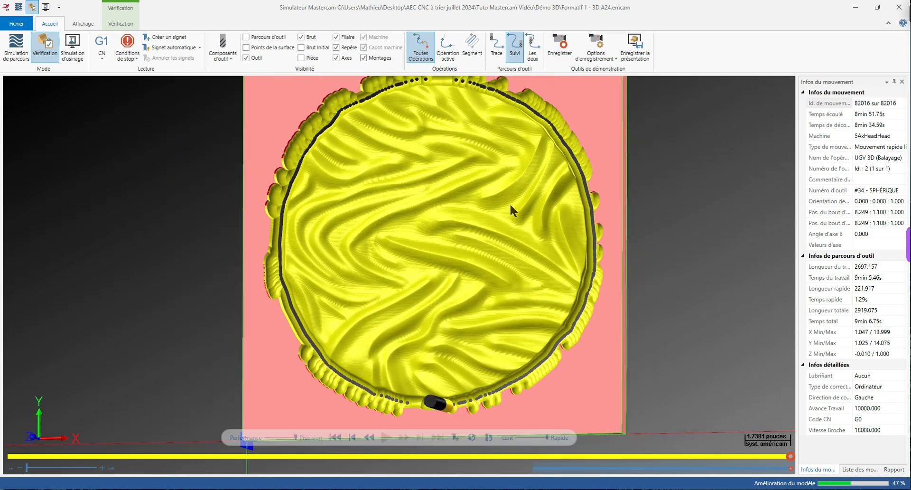
scroll(420, 339, "up", 5)
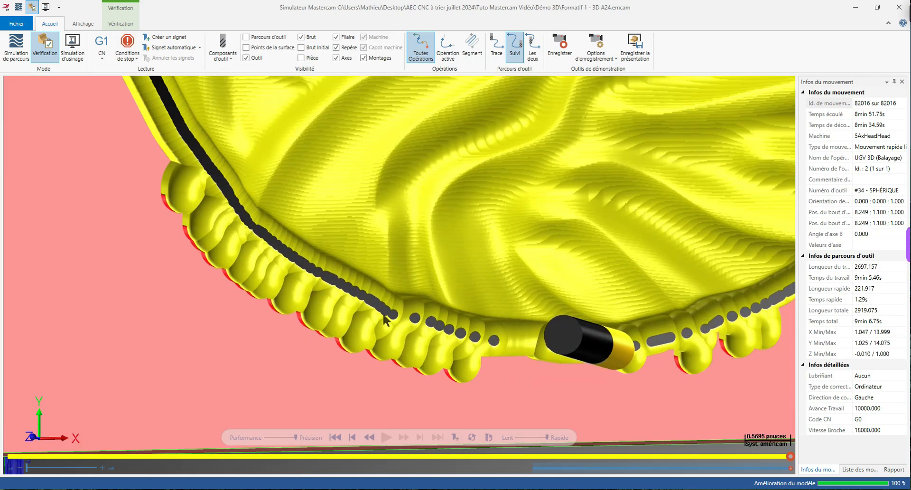
middle_click_drag(385, 320, 443, 307)
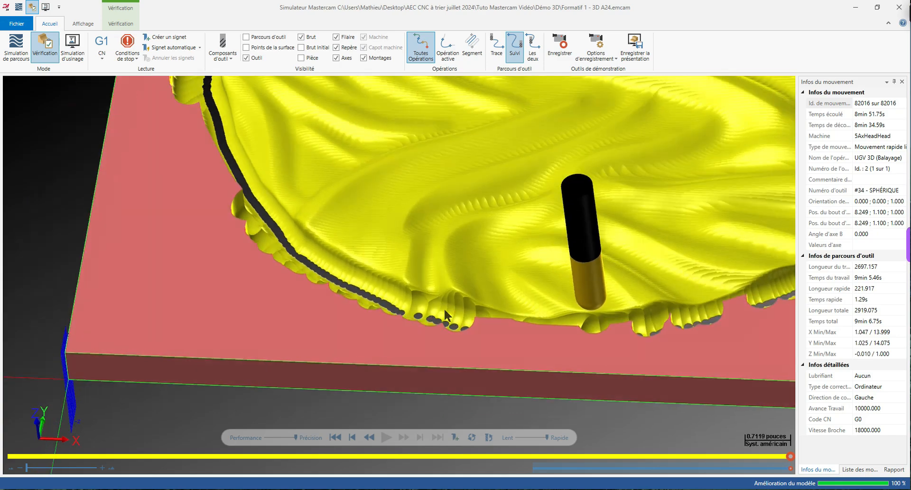
right_click(444, 310)
left_click(500, 360)
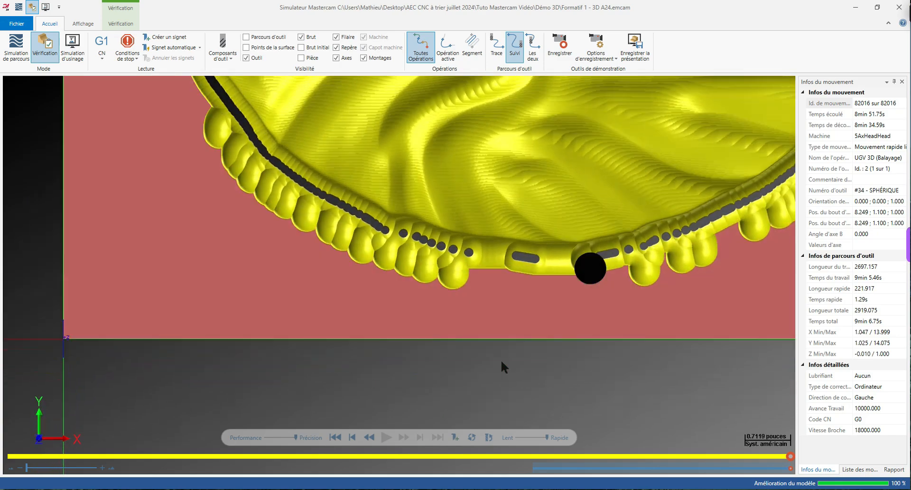
scroll(551, 346, "up", 2)
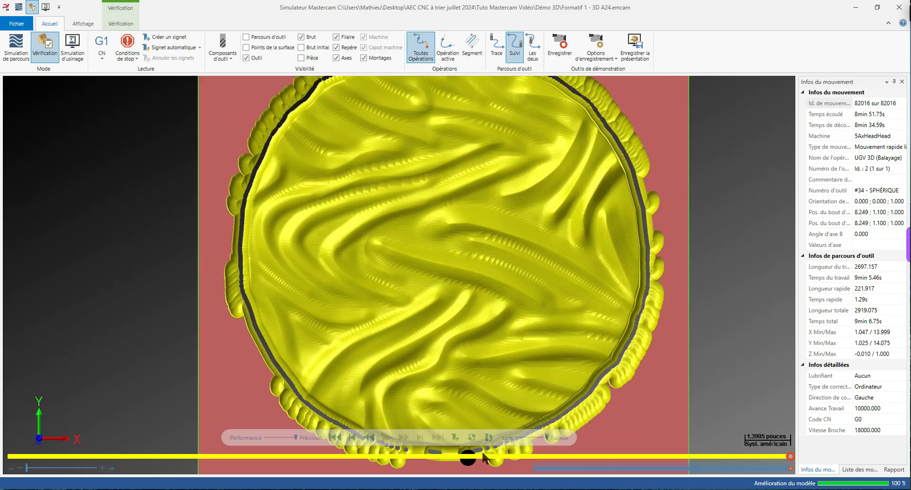
left_click(898, 8)
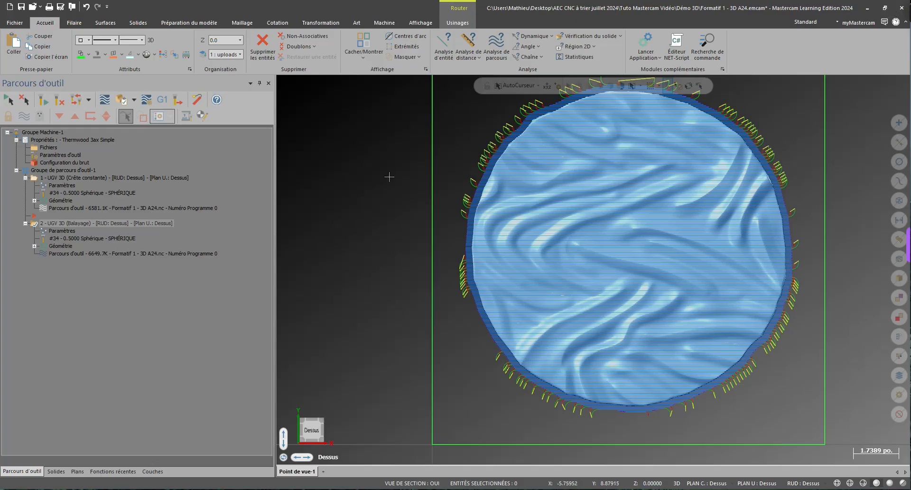
Compare the constant scallop toolpath with the sweep, exclude the sweep operation from post-processing, and collapse its entry in the operations tree.
left_click(81, 179)
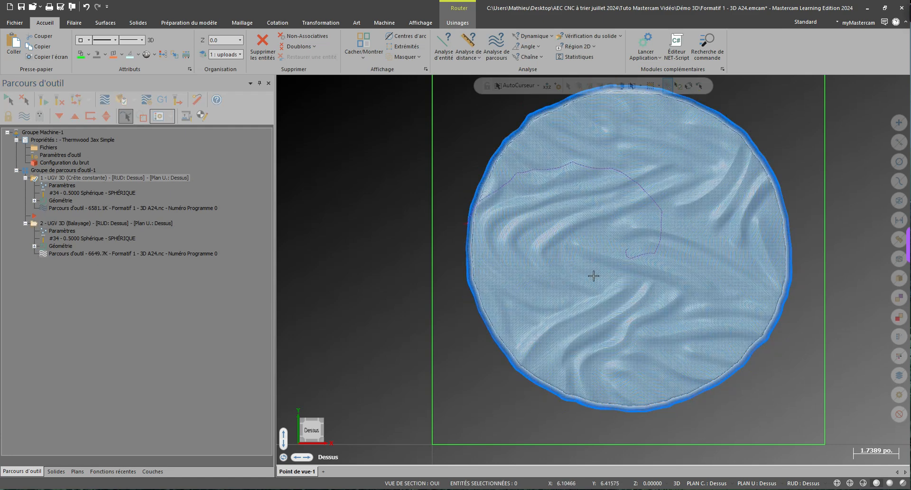
left_click(94, 223)
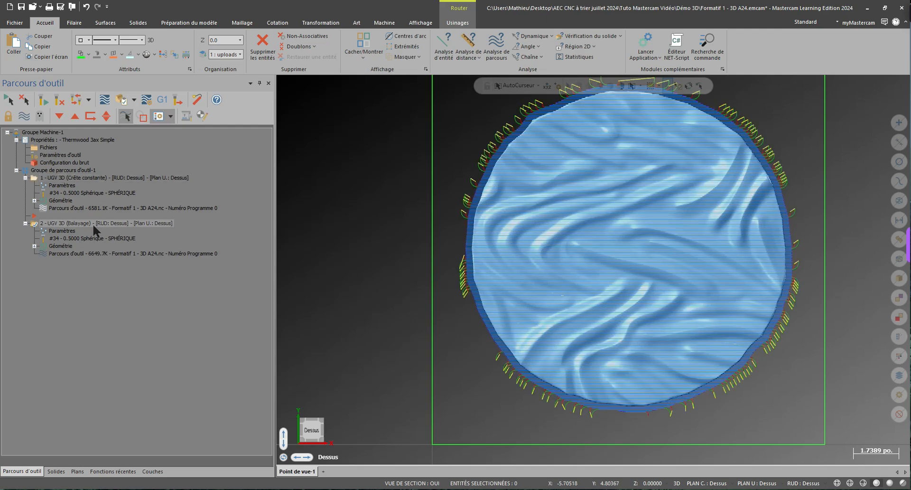
left_click(39, 117)
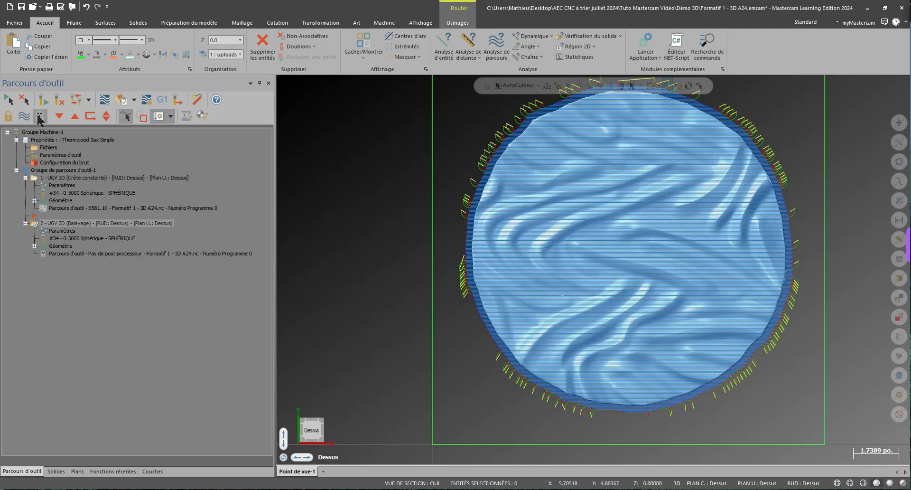
left_click(25, 223)
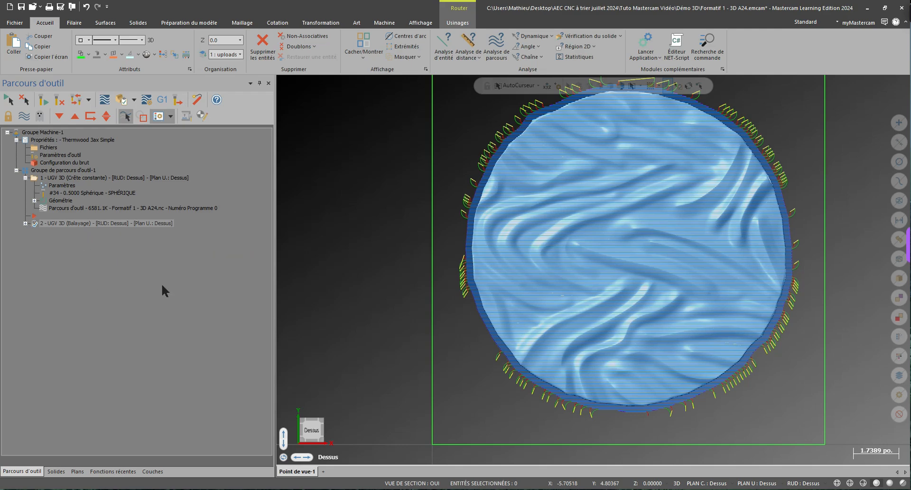
View the sweep toolpath at an angle and switch the display to the constant scallop toolpath.
scroll(373, 356, "down", 1)
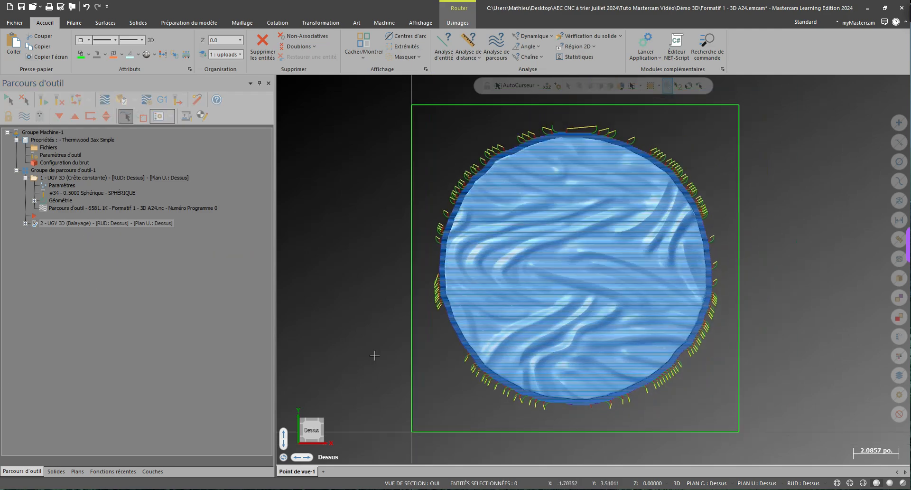
mouse_move(377, 350)
middle_mouse_down()
mouse_move(391, 323)
mouse_move(377, 291)
middle_mouse_up()
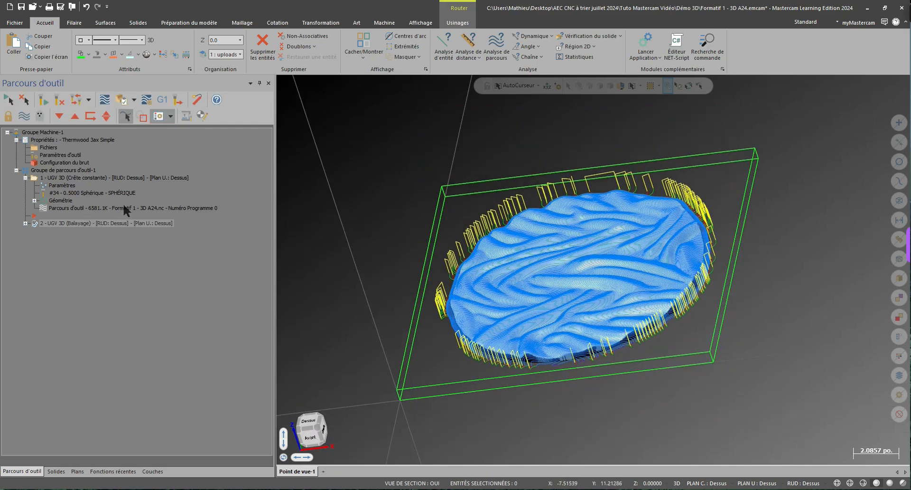
left_click(104, 176)
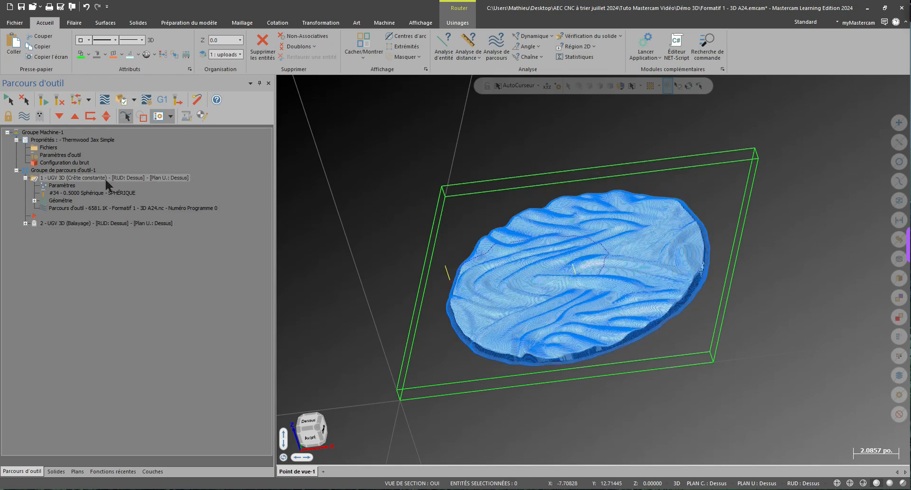
Measure the vertical distance from the wavy surface to the top of the stock in the Face view.
right_click(622, 234)
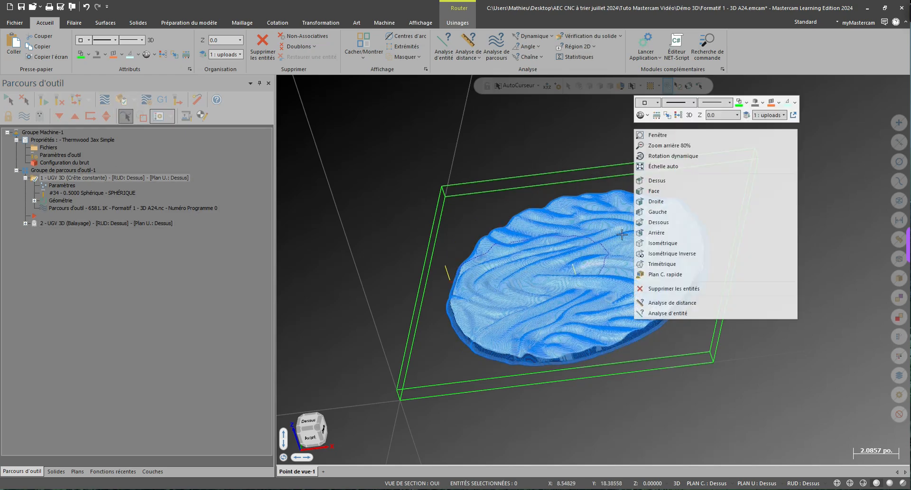
left_click(667, 191)
scroll(458, 330, "down", 5)
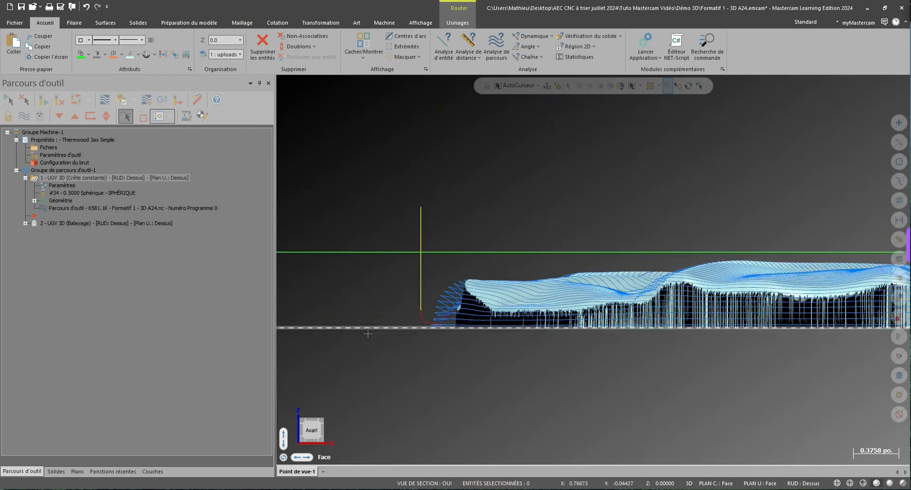
scroll(429, 302, "up", 5)
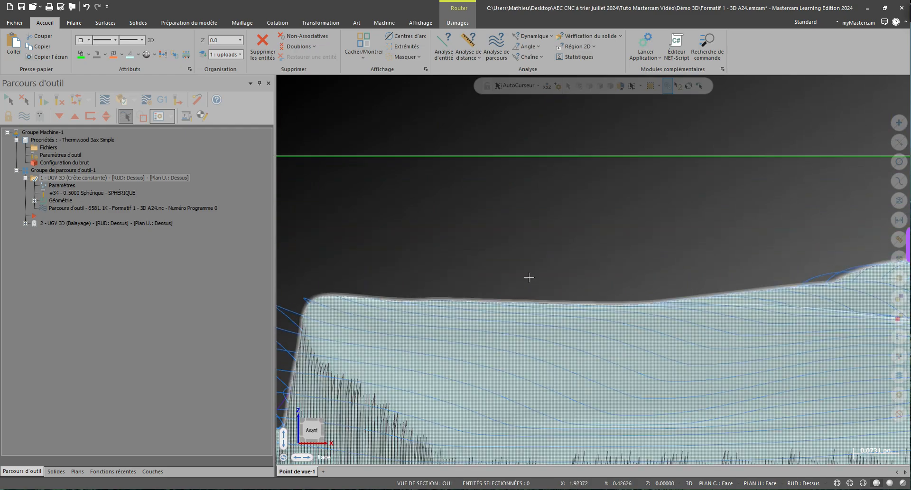
left_click(471, 44)
scroll(494, 306, "up", 4)
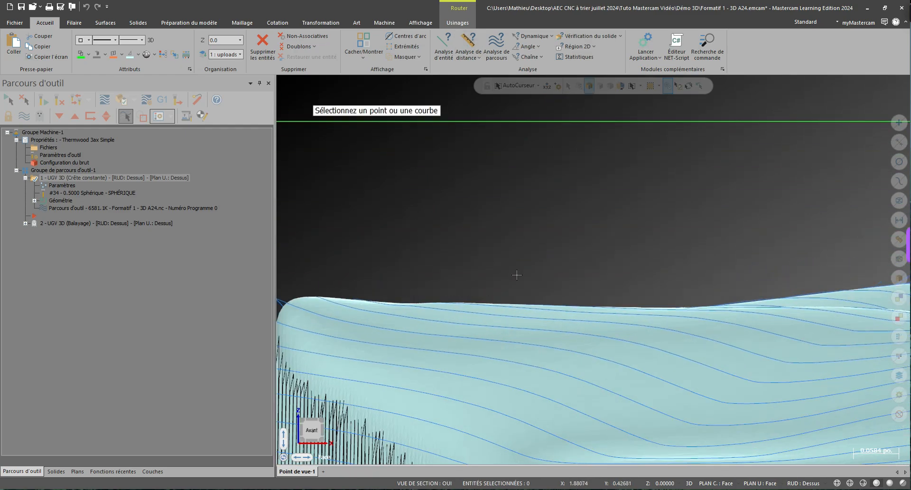
left_click(493, 308)
scroll(495, 308, "down", 3)
scroll(493, 165, "up", 6)
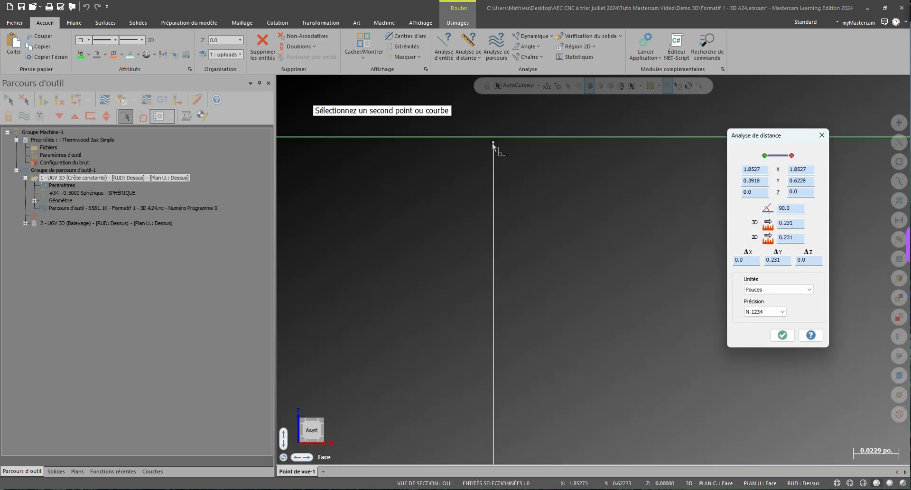
scroll(493, 144, "up", 2)
key("Escape")
scroll(501, 203, "down", 10)
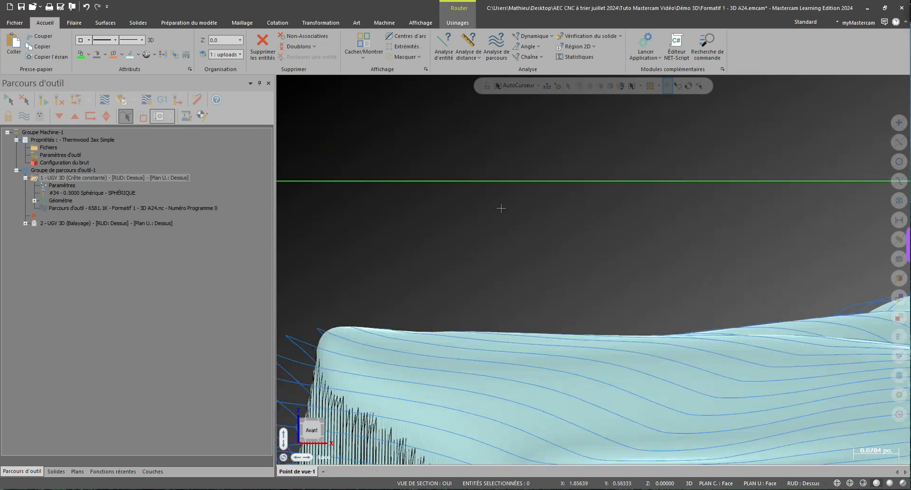
Examine the constant scallop toolpath around the disc at an angle and return to the Dessus view.
middle_click_drag(482, 268, 513, 273)
scroll(512, 273, "down", 4)
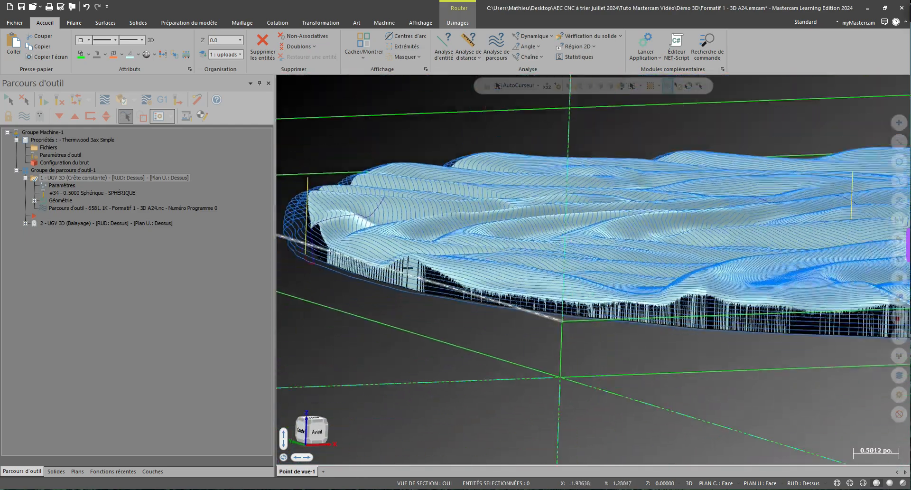
middle_click_drag(420, 252, 431, 270)
scroll(446, 253, "up", 2)
scroll(432, 270, "down", 5)
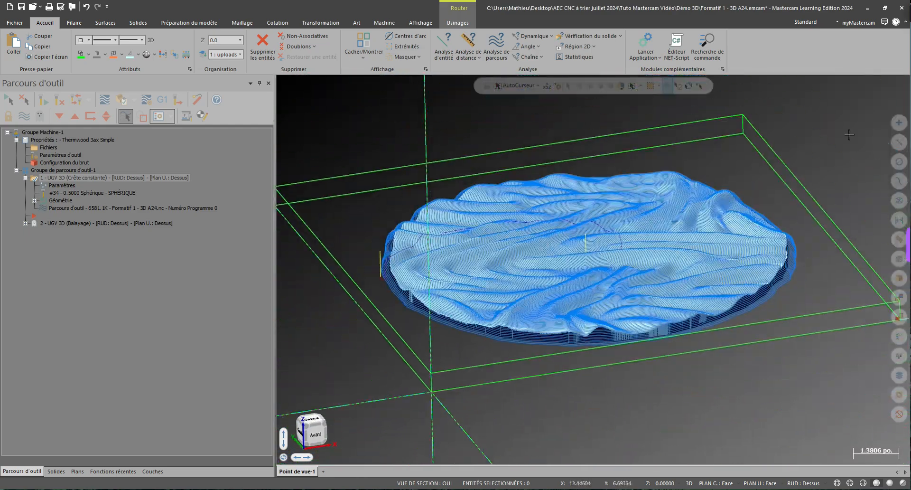
right_click(802, 195)
left_click(799, 244)
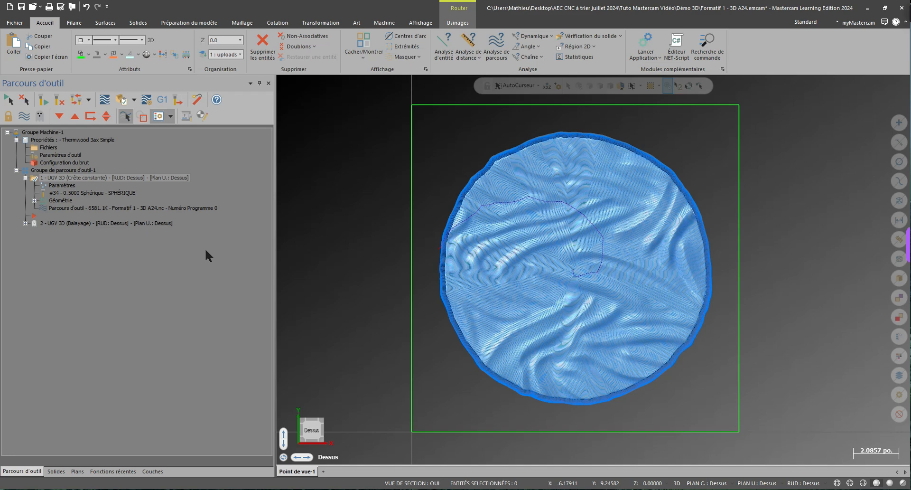
middle_click_drag(540, 316, 540, 316)
Duplicate the constant scallop operation with Copier avant and label the first copy with the comment "ébauche".
mouse_move(89, 177)
right_mouse_down()
mouse_move(71, 170)
mouse_move(104, 179)
right_mouse_up()
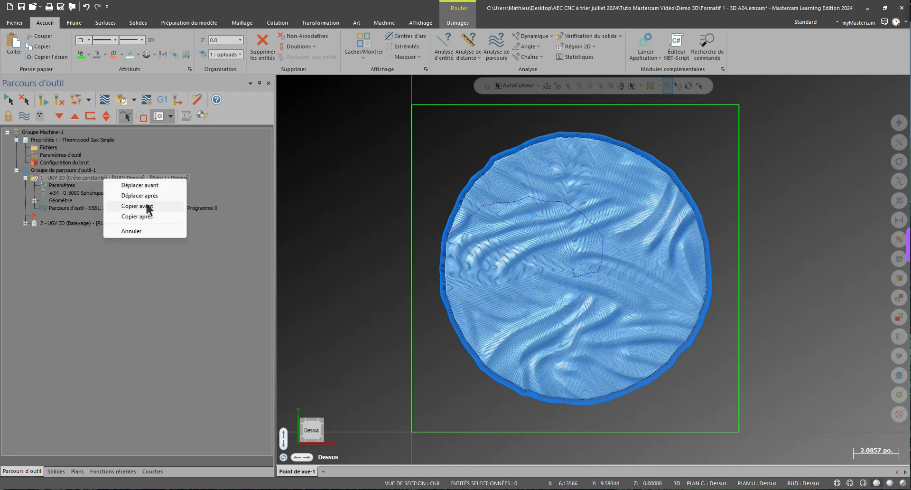
left_click(137, 206)
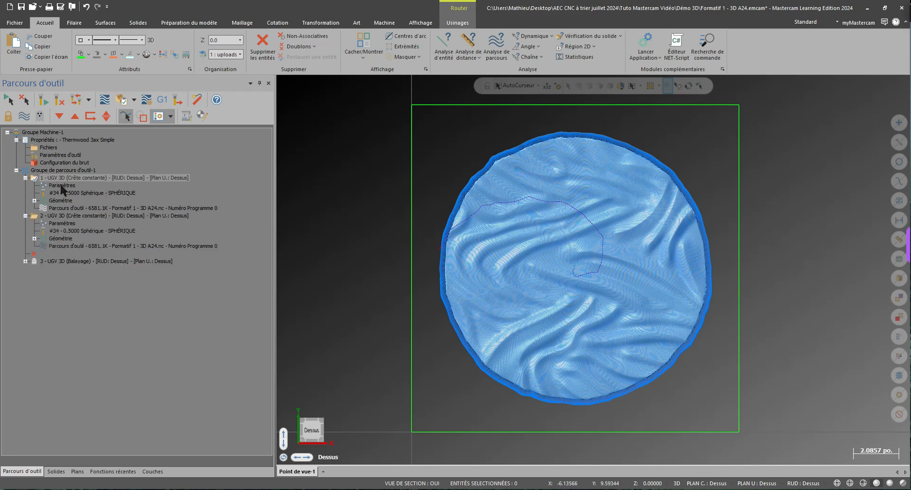
left_click(107, 178)
type("ébauche")
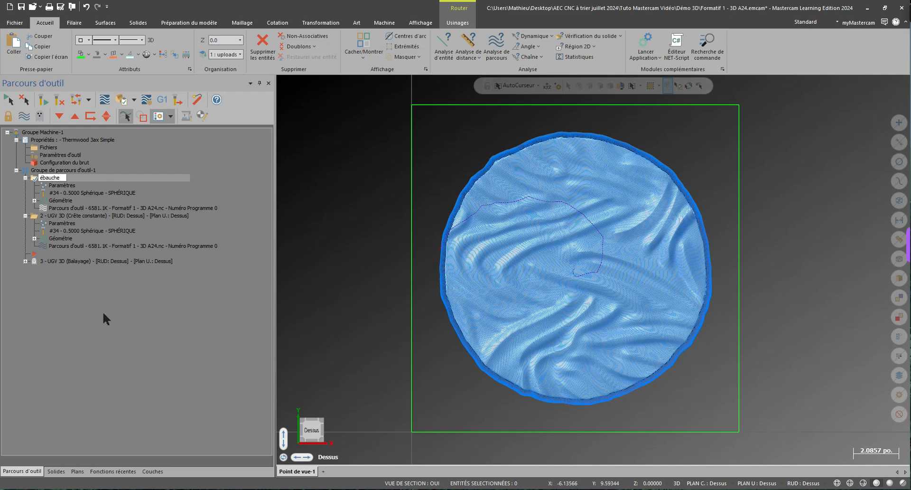
key("Return")
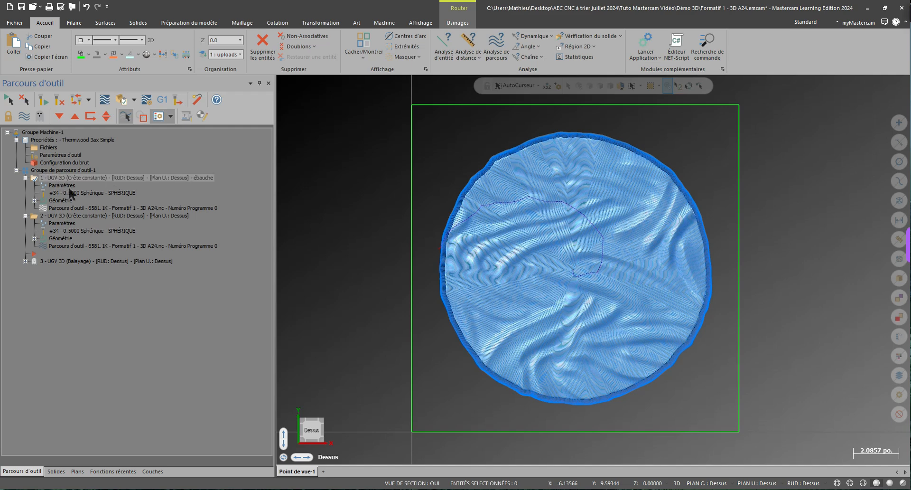
In the ébauche operation's model geometry, set the wall and floor stock allowances of the machining group to 1/8.
left_click(61, 185)
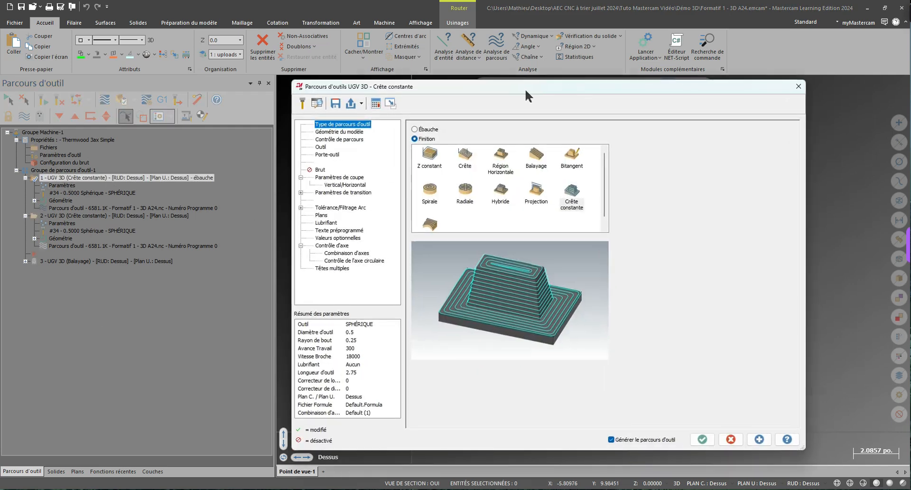
left_click(357, 132)
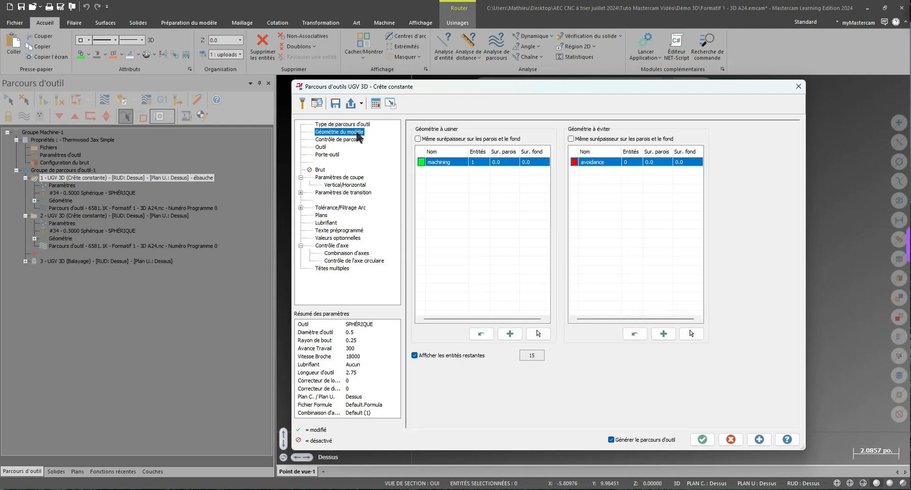
double_click(504, 162)
type("0")
type("1/8")
left_click(533, 164)
double_click(533, 162)
type("1/8")
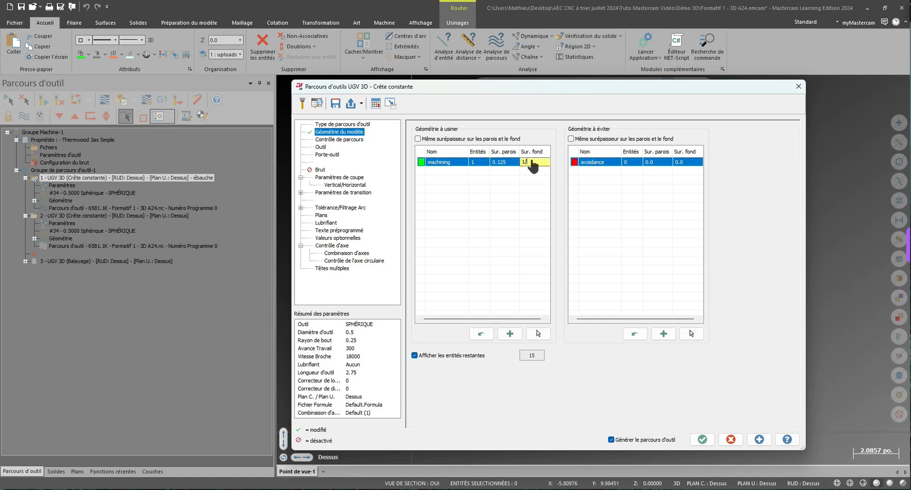
key("Return")
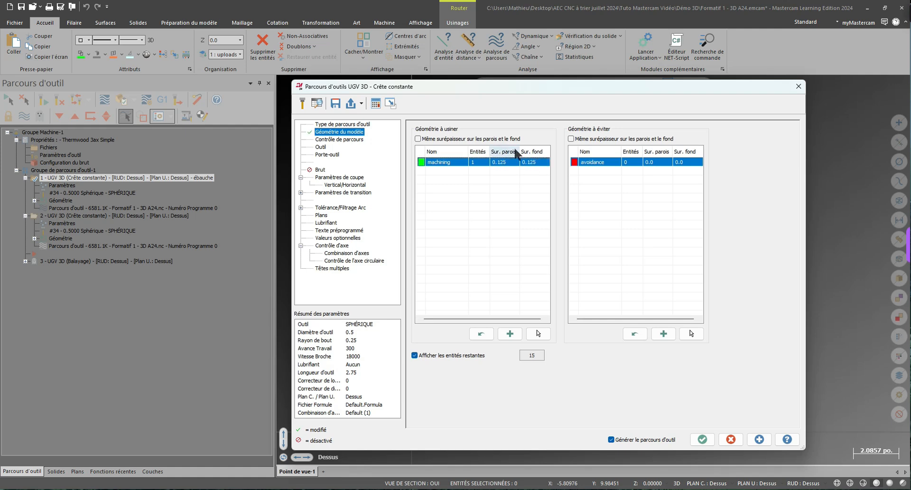
Set the ébauche operation's cutting stepover (Pas d'usinage) to 0.25 and accept the parameters to generate its toolpath.
left_click(359, 186)
left_click(356, 178)
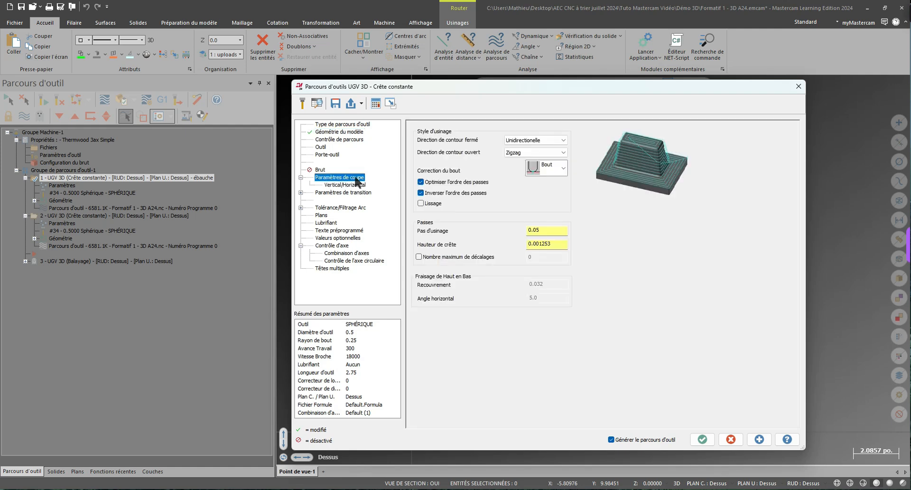
left_click(554, 230)
double_click(554, 229)
type("0.25")
key("Return")
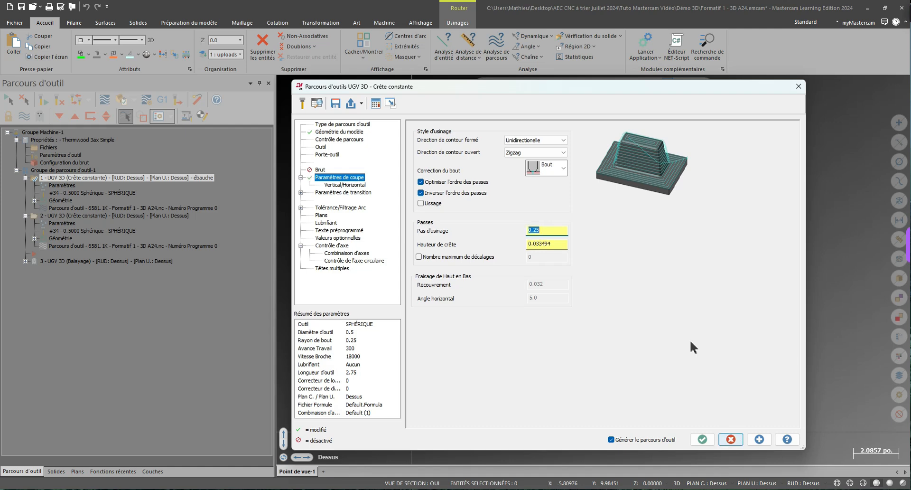
left_click(708, 435)
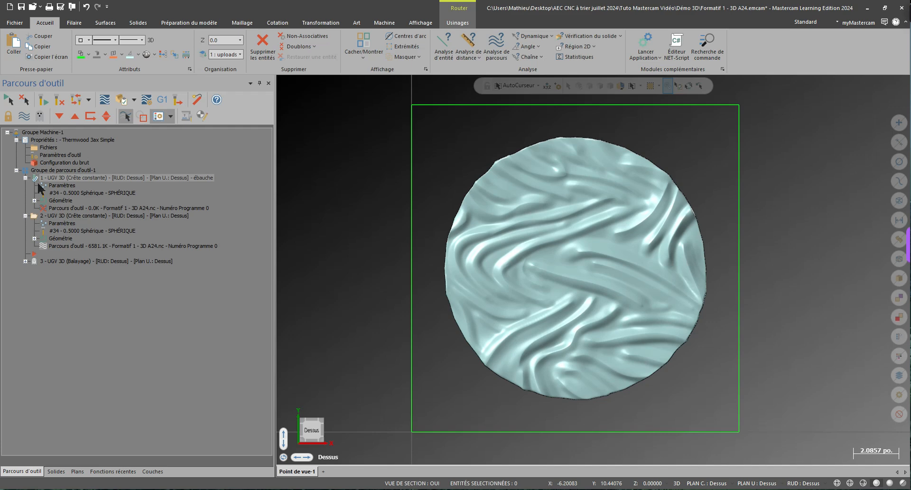
Display the ébauche and finishing constant scallop toolpaths together and load both operations into the simulator.
middle_click_drag(401, 294, 357, 260)
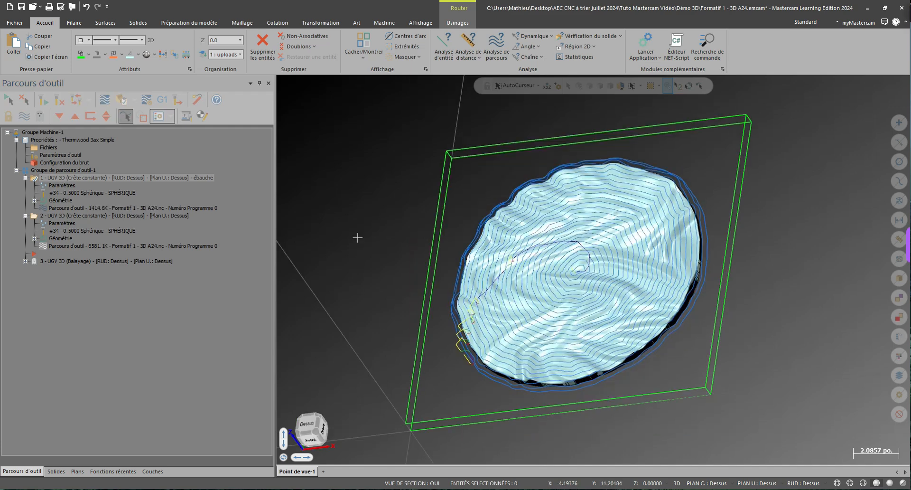
left_click(84, 215)
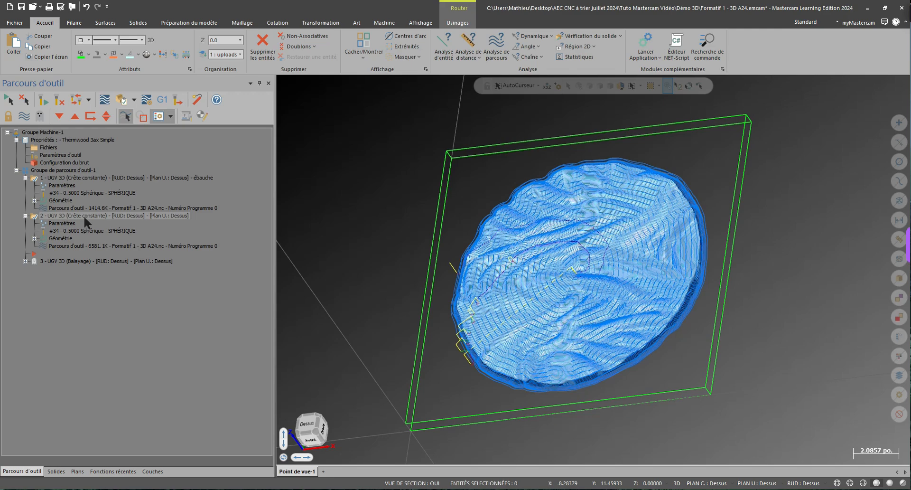
left_click(119, 101)
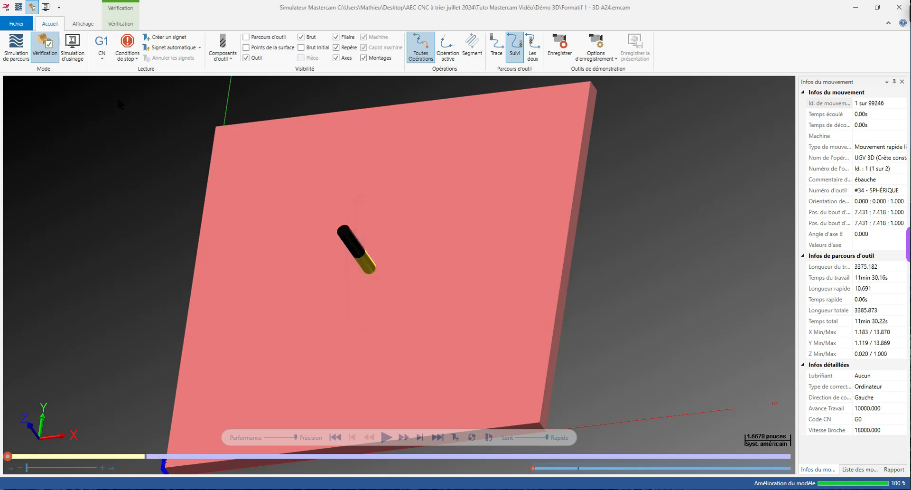
Use the Par opération colour loop for the verification and check that Changement d'opération is the stop condition.
left_click(129, 25)
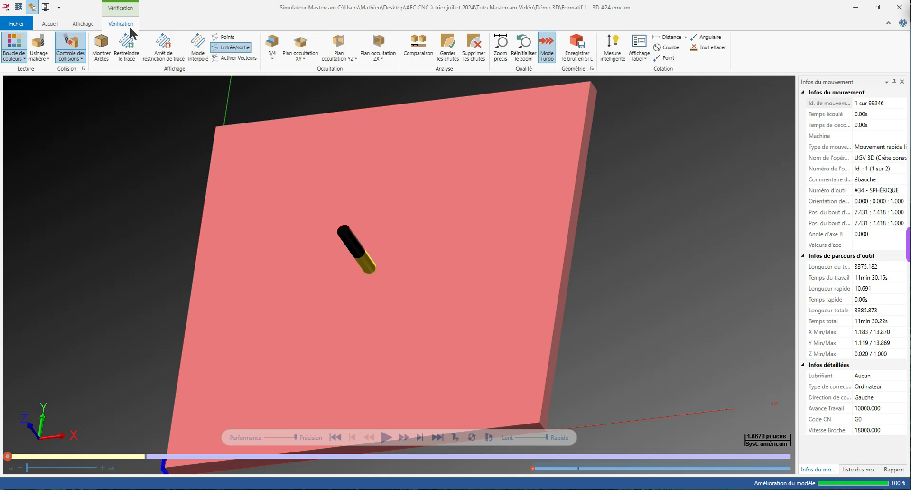
left_click(21, 55)
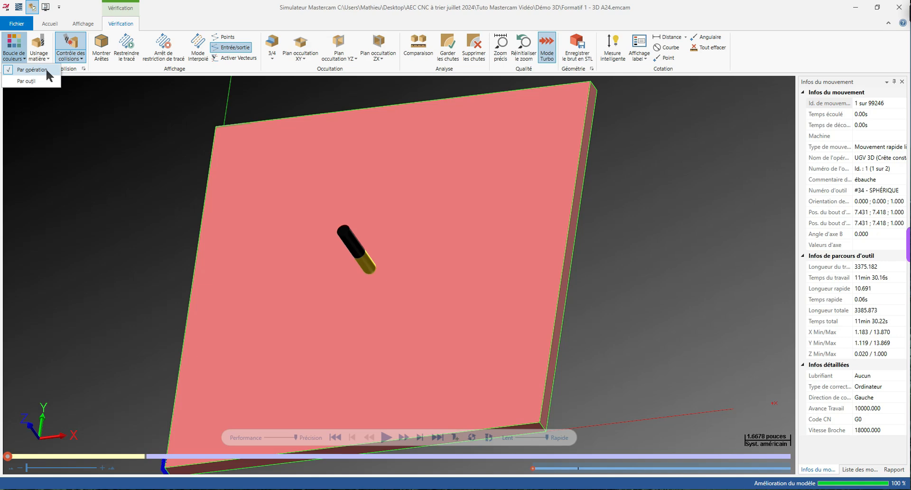
left_click(46, 70)
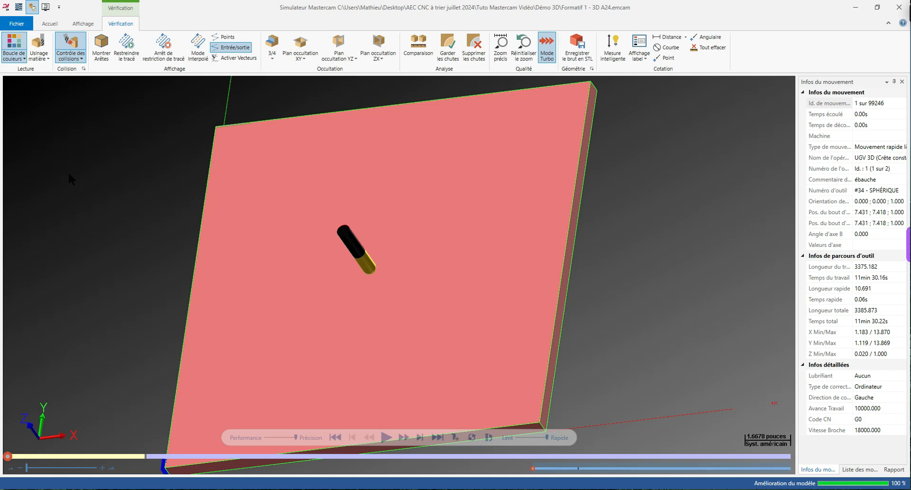
left_click(53, 24)
left_click(133, 59)
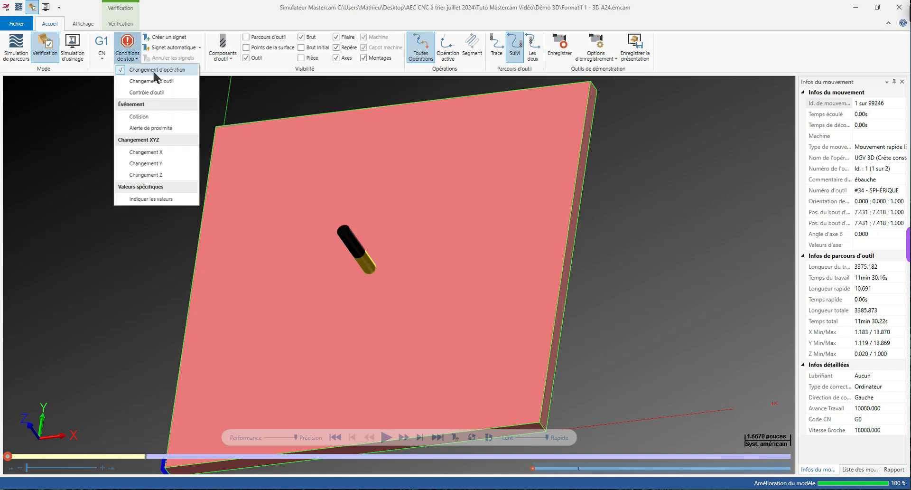
left_click(121, 50)
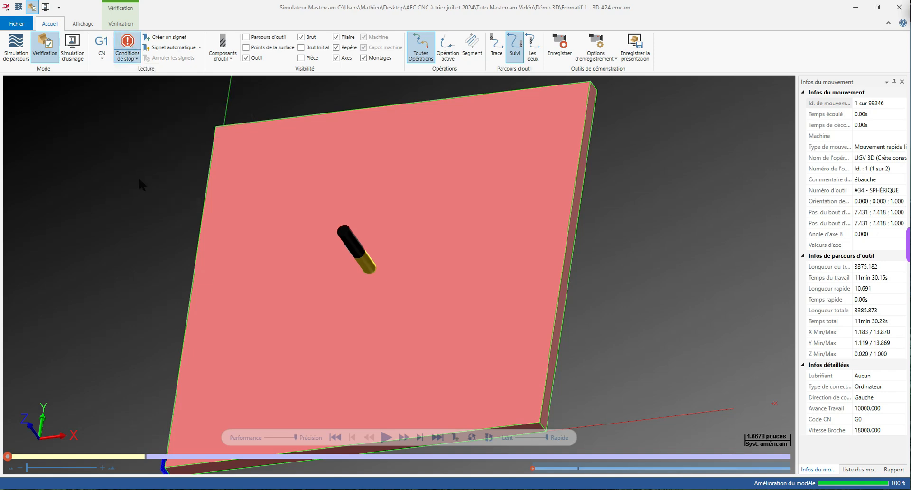
Simulate the roughing and finishing passes to the end from the isometric view and inspect the finished surface texture up close.
right_click(130, 164)
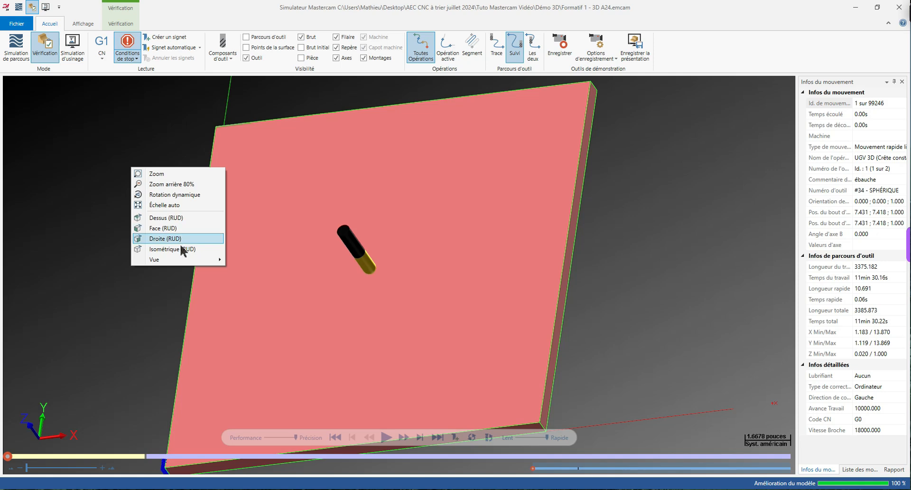
left_click(182, 249)
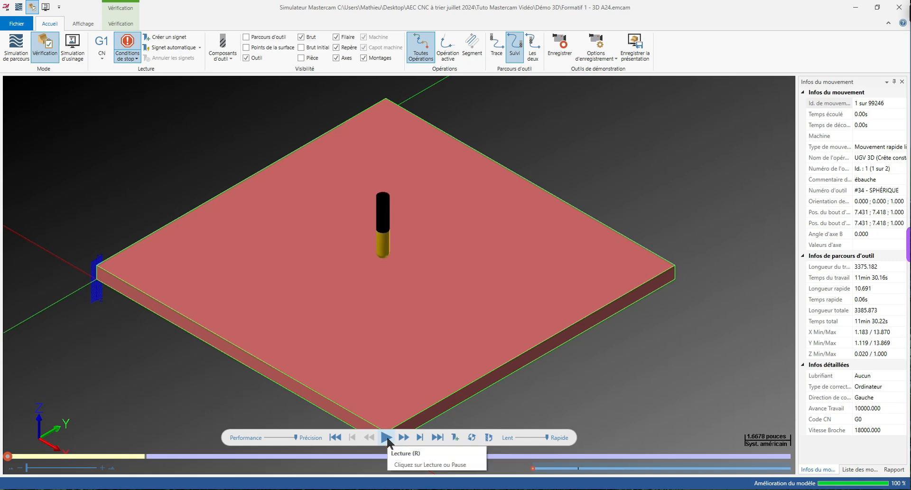
left_click(387, 437)
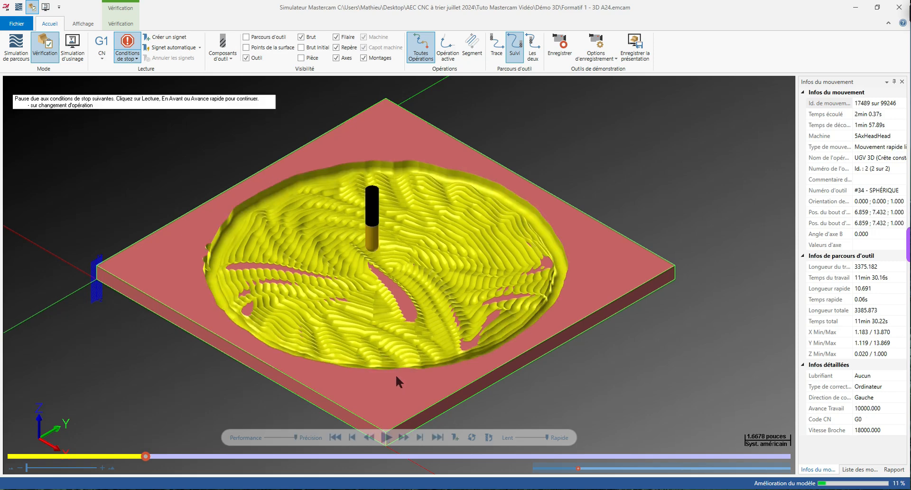
left_click(390, 442)
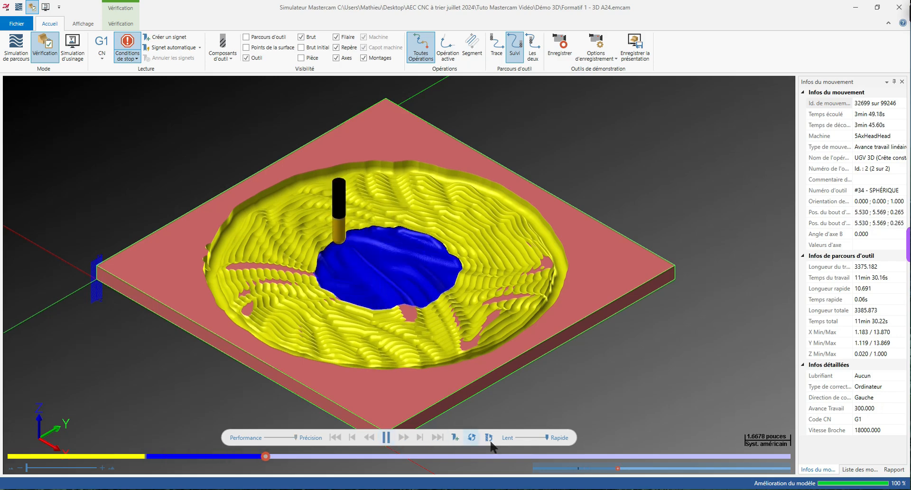
scroll(395, 265, "up", 5)
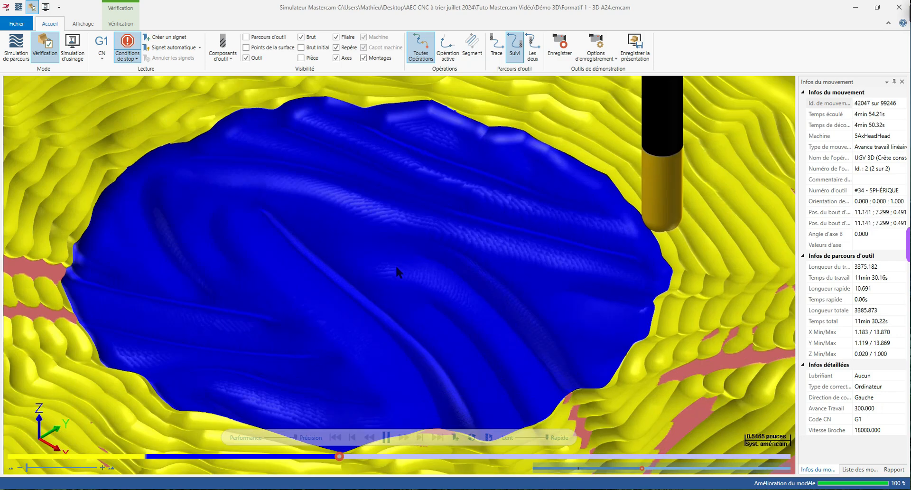
middle_click_drag(445, 314, 462, 269)
scroll(413, 247, "up", 3)
scroll(400, 257, "down", 5)
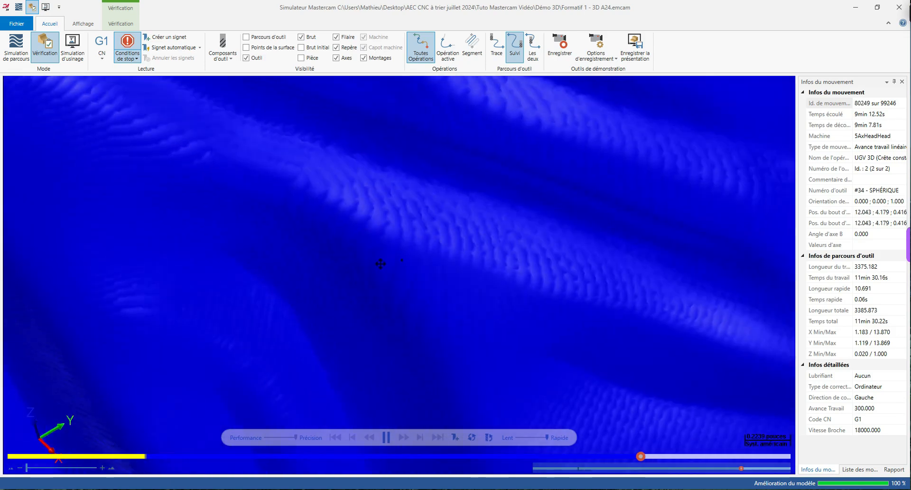
scroll(393, 266, "down", 1)
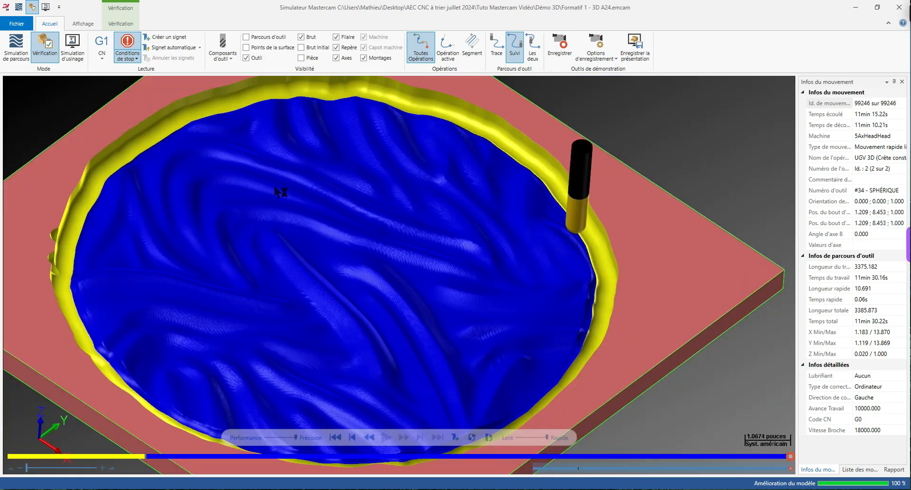
Check the machined surface from above, close the simulator and return to the top view.
middle_click_drag(280, 192, 308, 234)
scroll(309, 234, "down", 1)
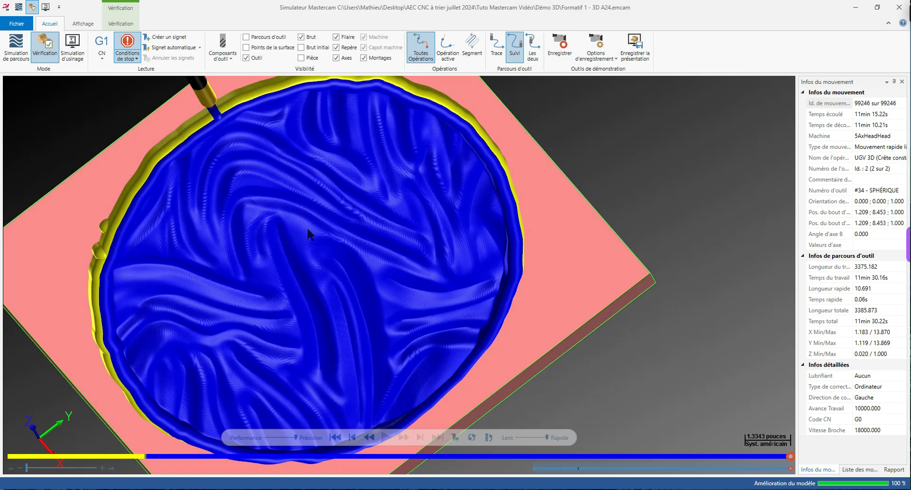
left_click(899, 7)
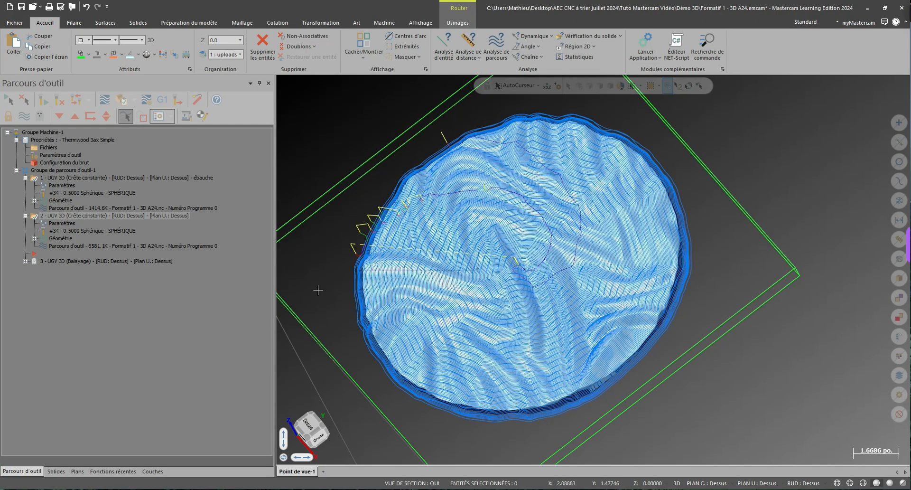
right_click(331, 304)
left_click(417, 327)
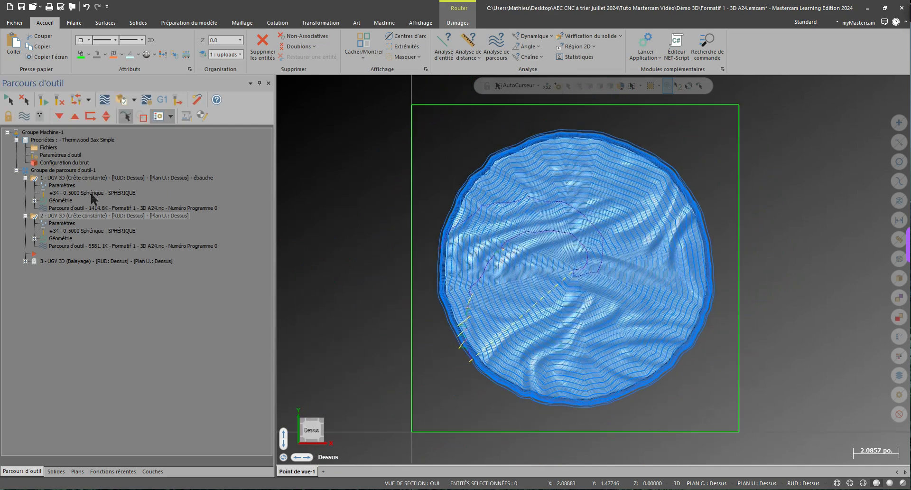
Display both constant scallop toolpaths together, isolate the finishing toolpath, and hide the toolpaths of the whole toolpath group.
left_click(66, 171)
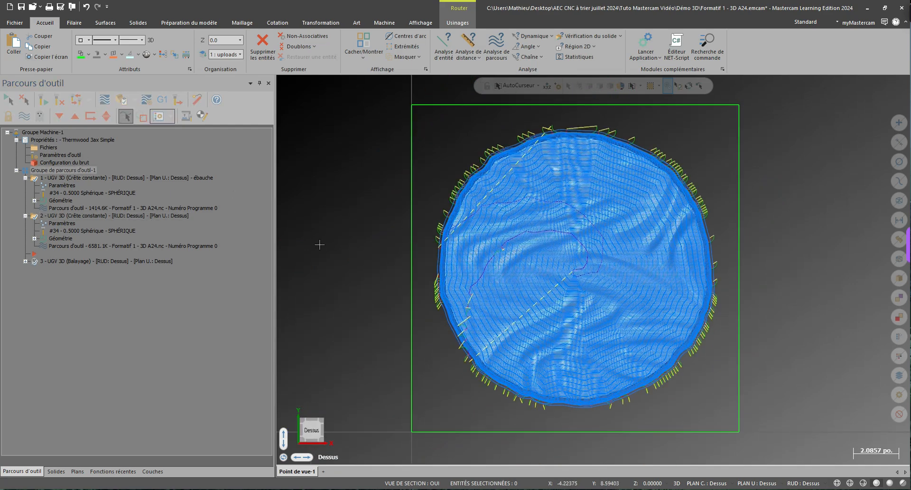
left_click(83, 216)
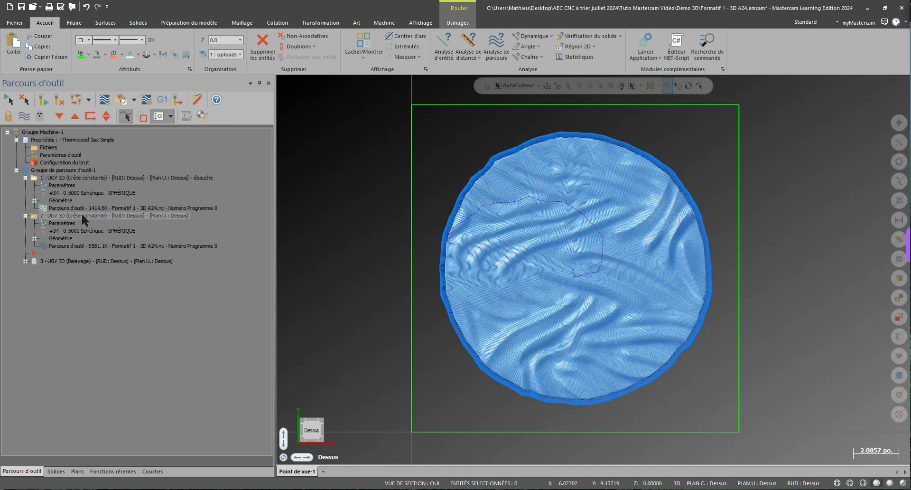
left_click(56, 169)
left_click(24, 117)
mouse_move(554, 361)
middle_mouse_down()
mouse_move(514, 294)
mouse_move(549, 355)
middle_mouse_up()
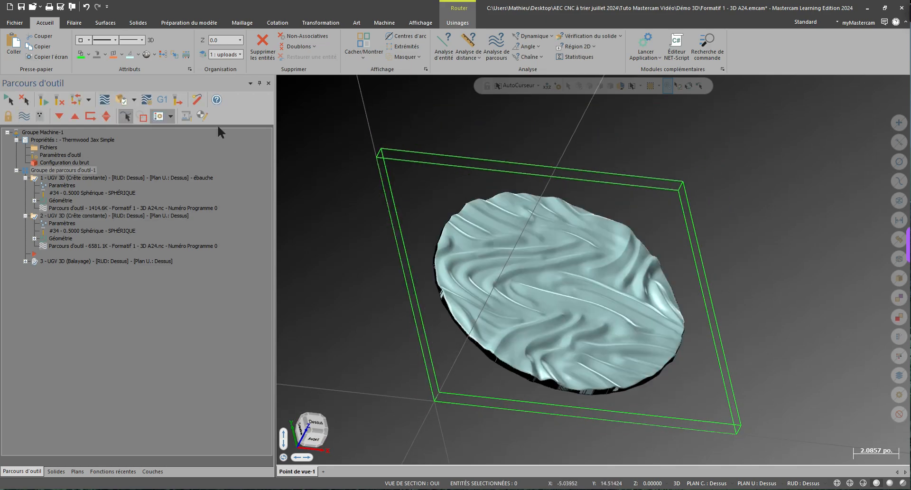
Create a 2D Contournage operation, look at the disc's rim in solid chaining mode, and keep the operation without selecting a chain.
left_click(458, 22)
left_click(32, 53)
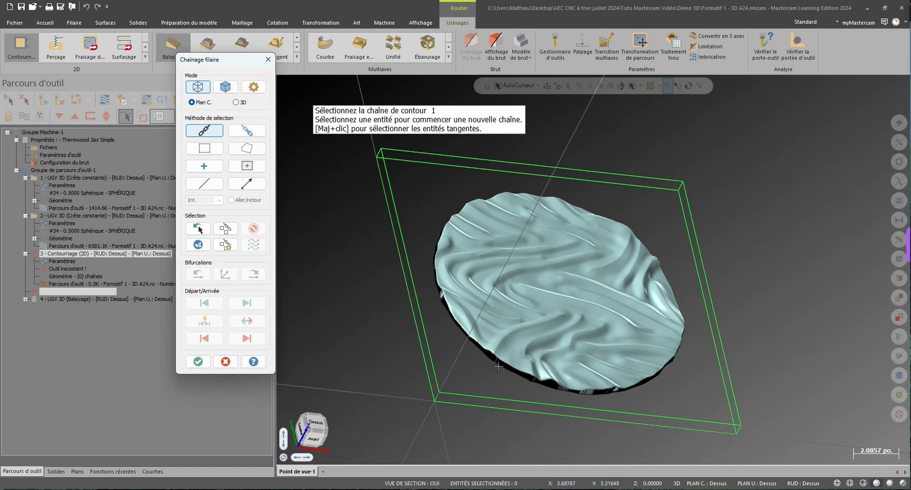
left_click(225, 87)
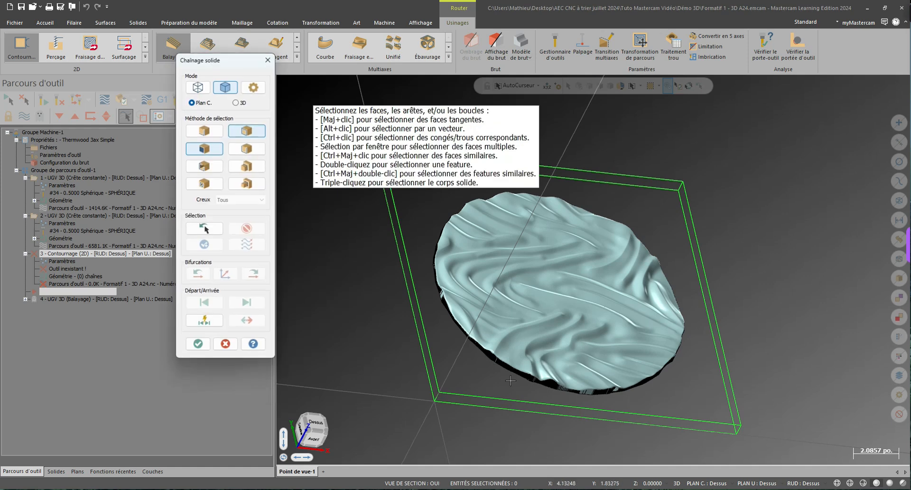
scroll(504, 379, "up", 10)
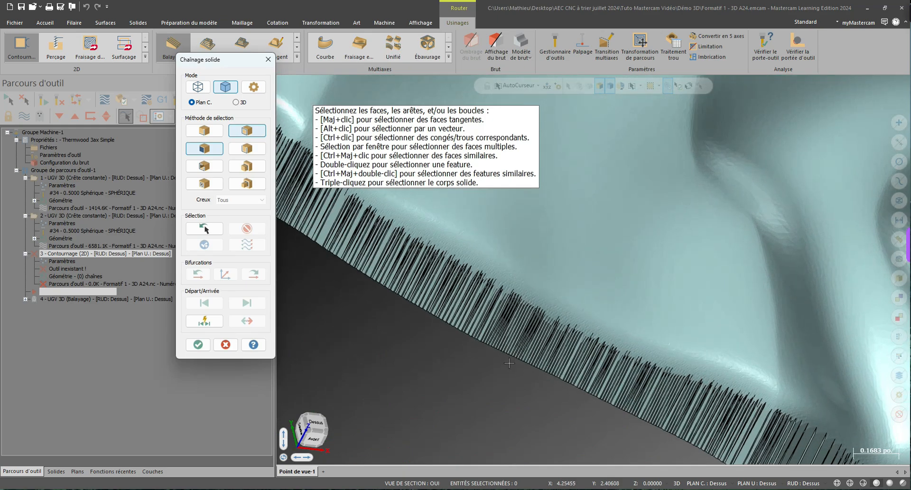
scroll(509, 363, "down", 4)
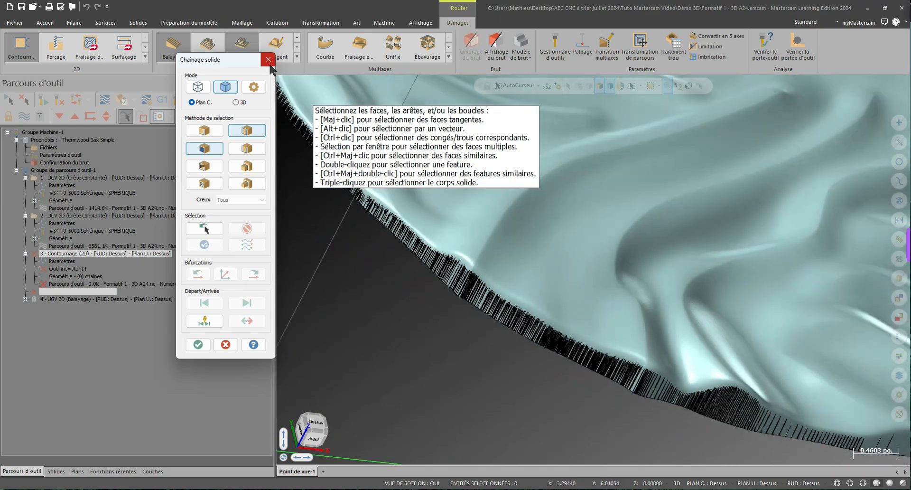
left_click(269, 64)
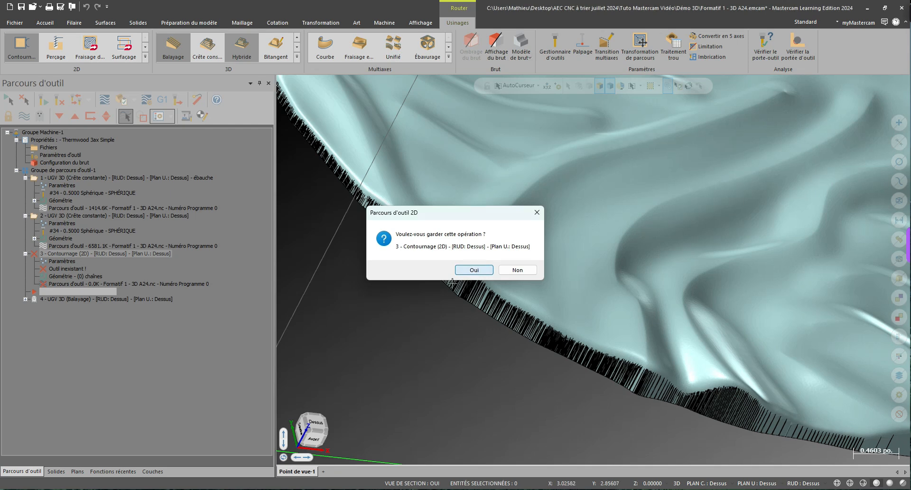
left_click(474, 270)
Try Courbe sur toutes les arêtes on the disc mesh, selecting it from the top view.
right_click(428, 112)
left_click(455, 167)
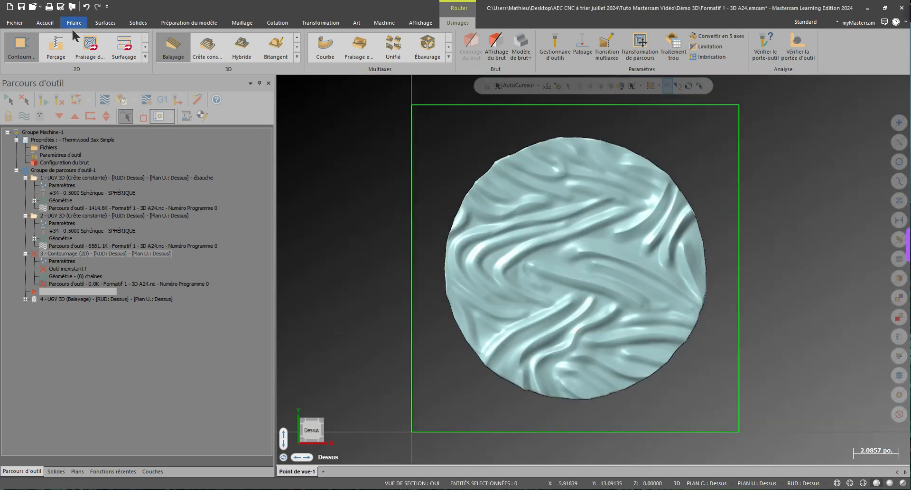
left_click(74, 22)
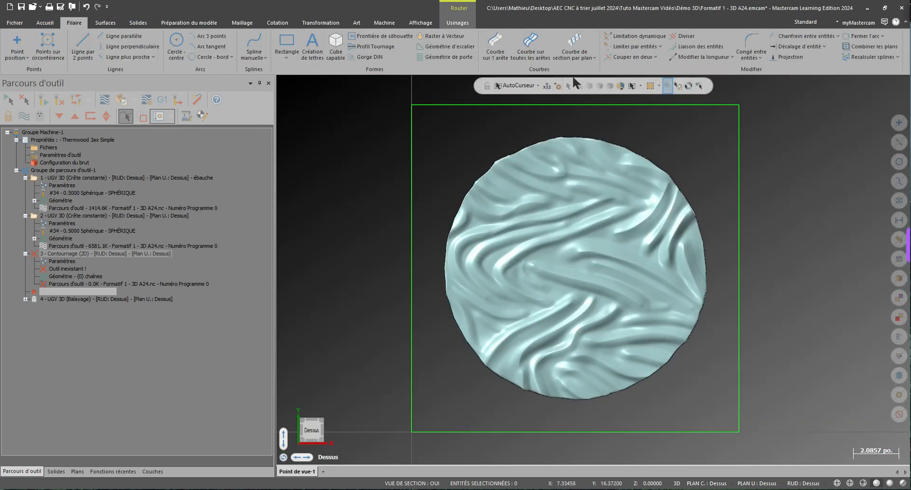
left_click(532, 43)
left_click(553, 278)
key("Return")
Examine the mesh edges along the disc's rim up close, close the edge curve command and restore the top view.
middle_click_drag(511, 399, 496, 347)
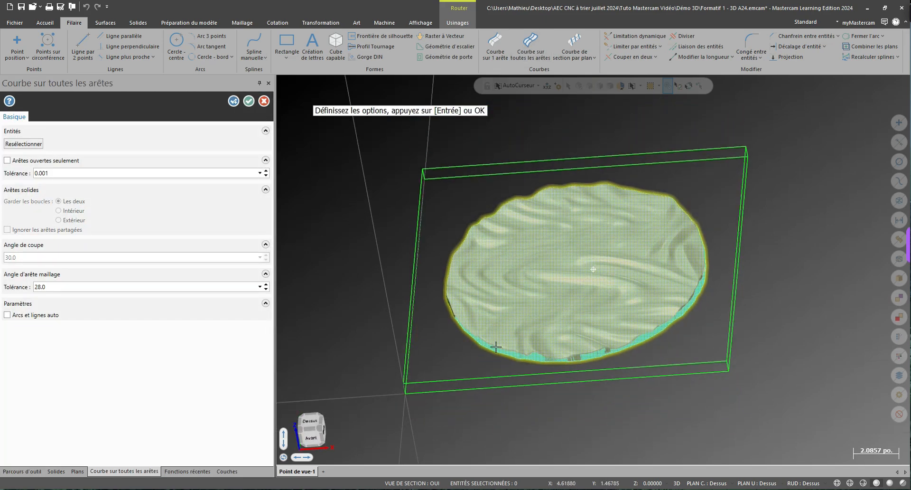
scroll(496, 347, "up", 15)
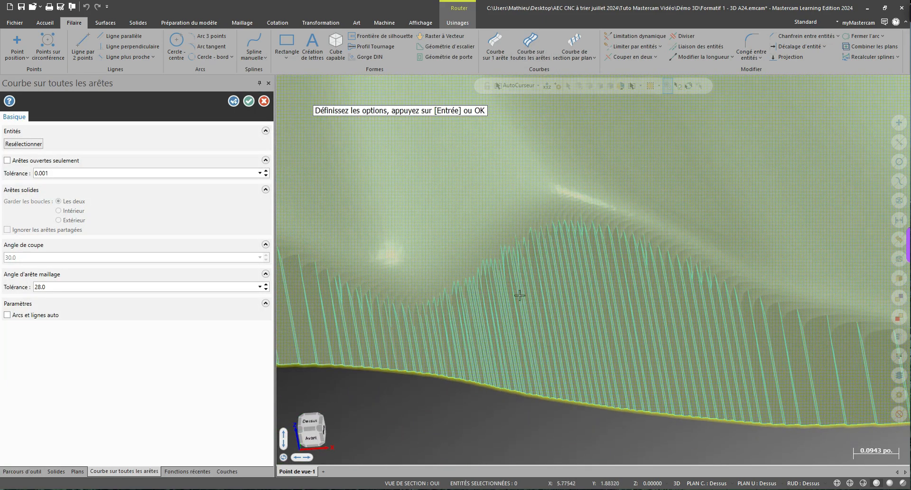
scroll(519, 295, "up", 2)
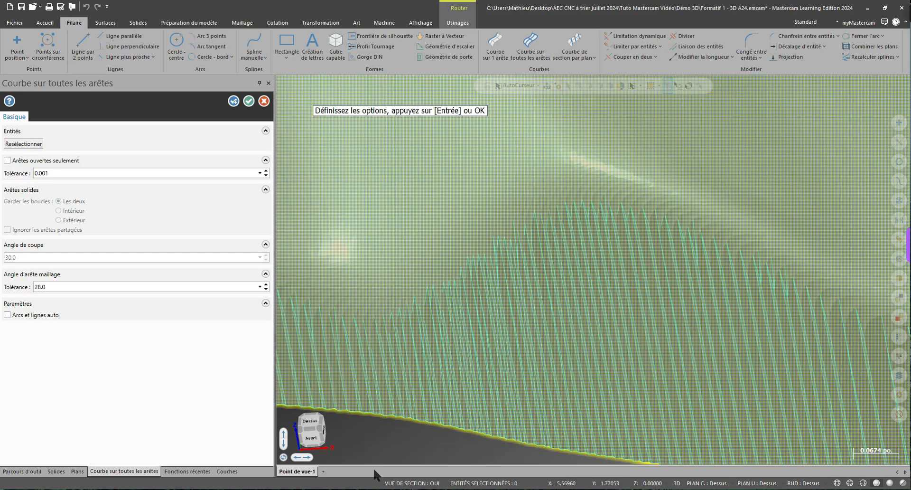
scroll(389, 444, "down", 5)
scroll(525, 255, "down", 5)
scroll(398, 380, "up", 9)
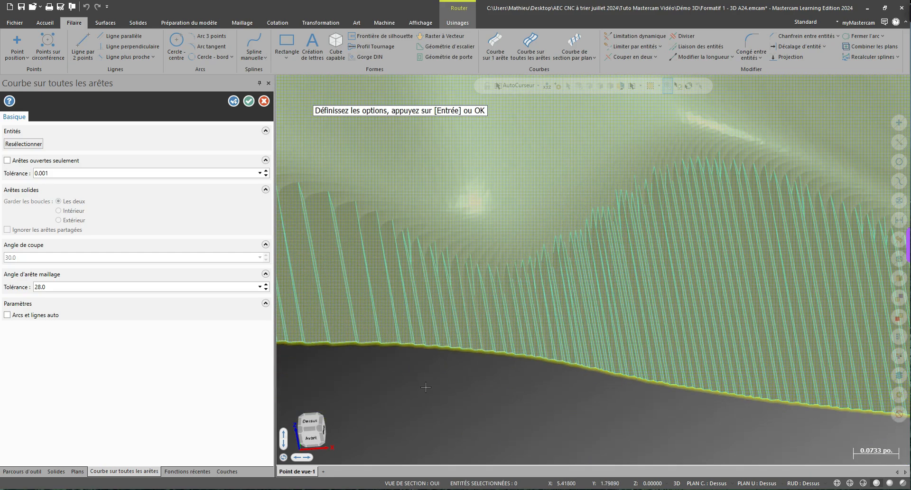
scroll(426, 386, "down", 3)
scroll(500, 346, "down", 6)
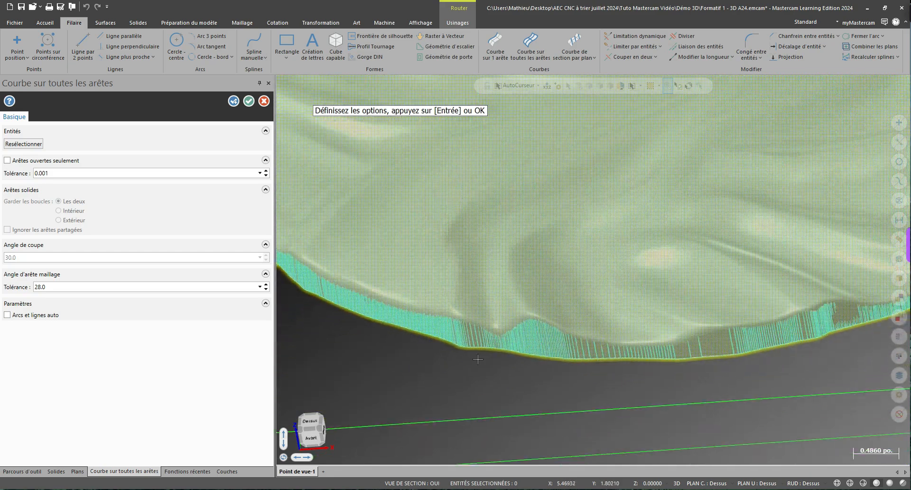
scroll(470, 353, "down", 3)
key("Return")
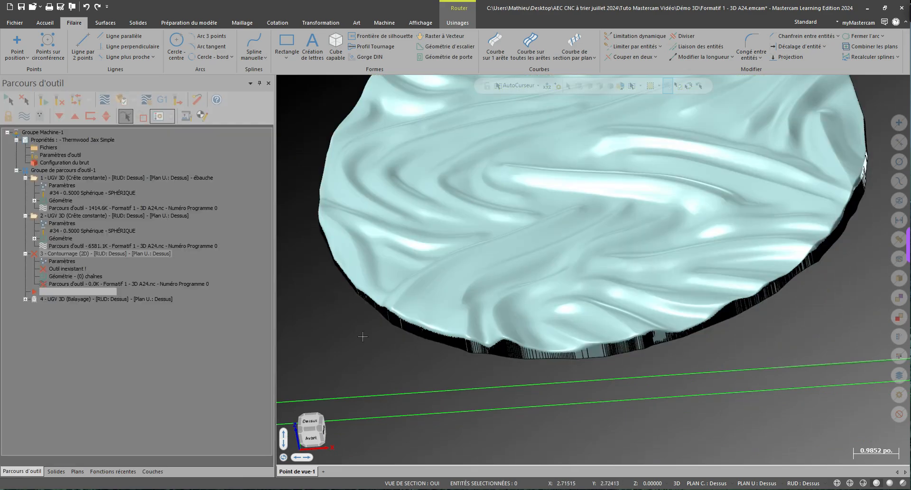
right_click(362, 336)
left_click(394, 201)
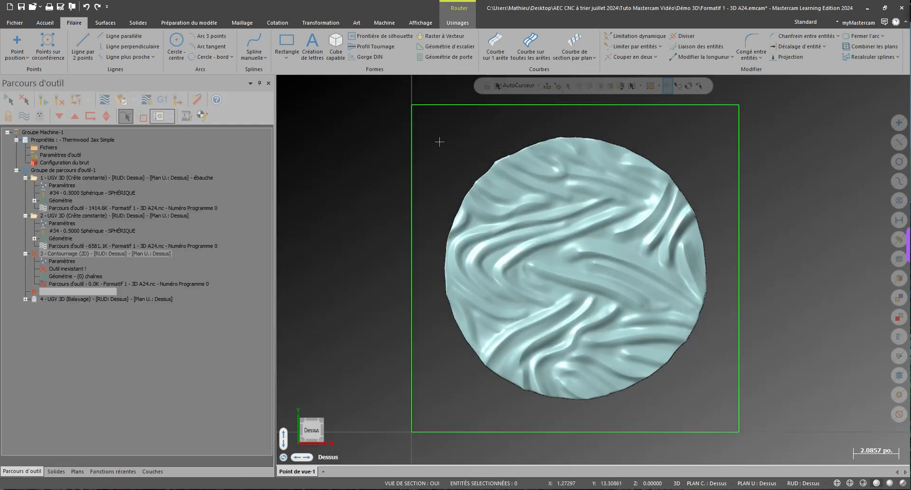
Create a silhouette boundary (Frontière de silhouette) from the disc mesh with a facetting tolerance of 0.01.
left_click(392, 36)
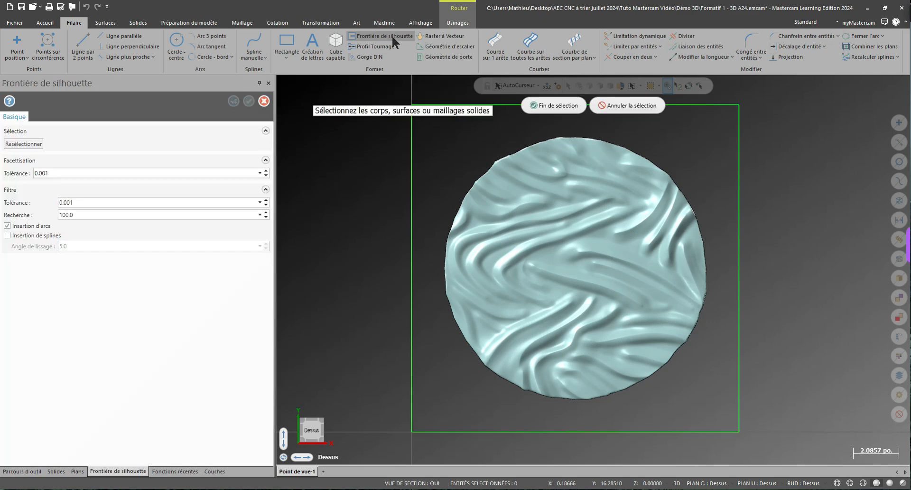
left_click(584, 248)
key("Return")
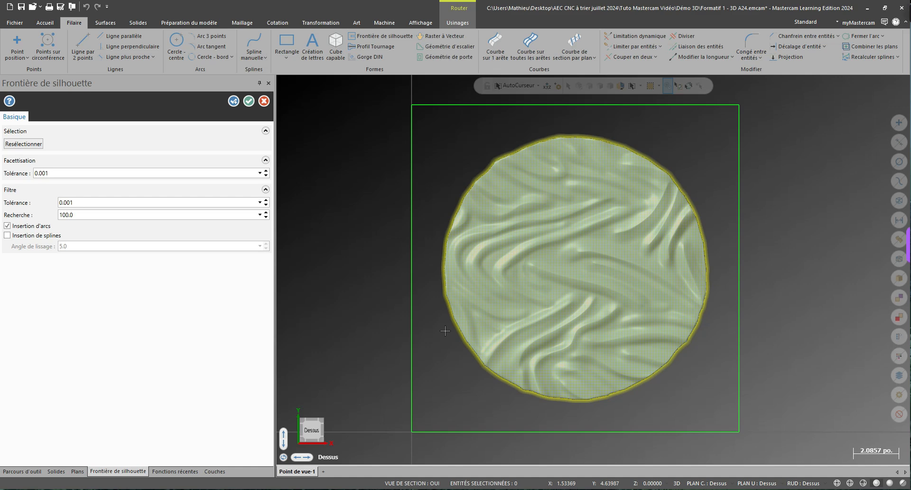
middle_click_drag(416, 328, 421, 284)
scroll(472, 330, "up", 8)
scroll(479, 332, "up", 2)
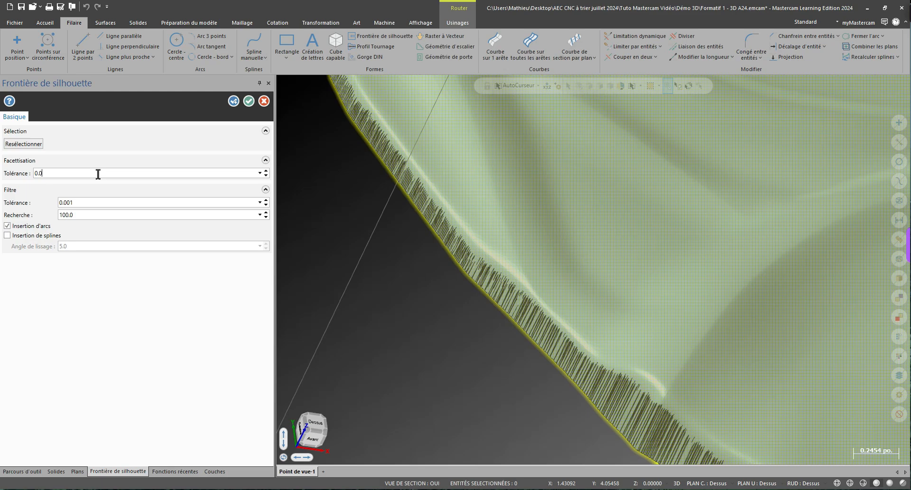
type("1")
scroll(656, 305, "up", 10)
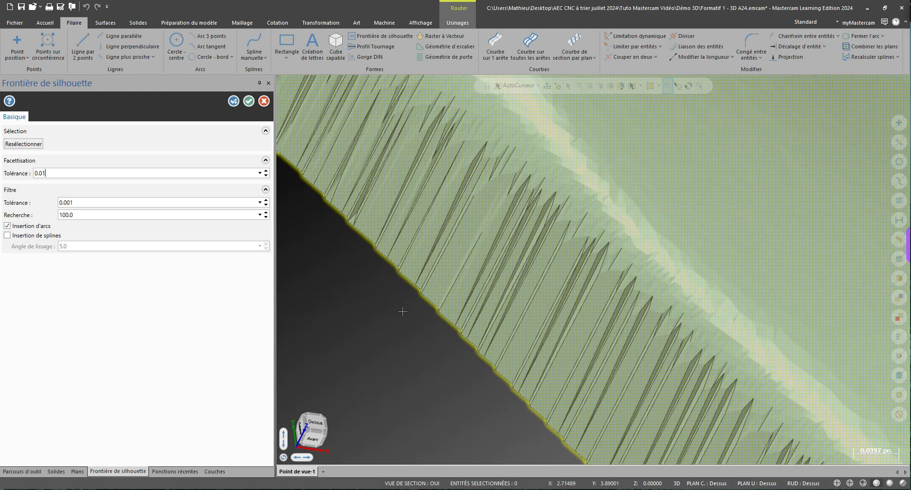
scroll(403, 312, "down", 3)
scroll(415, 287, "down", 12)
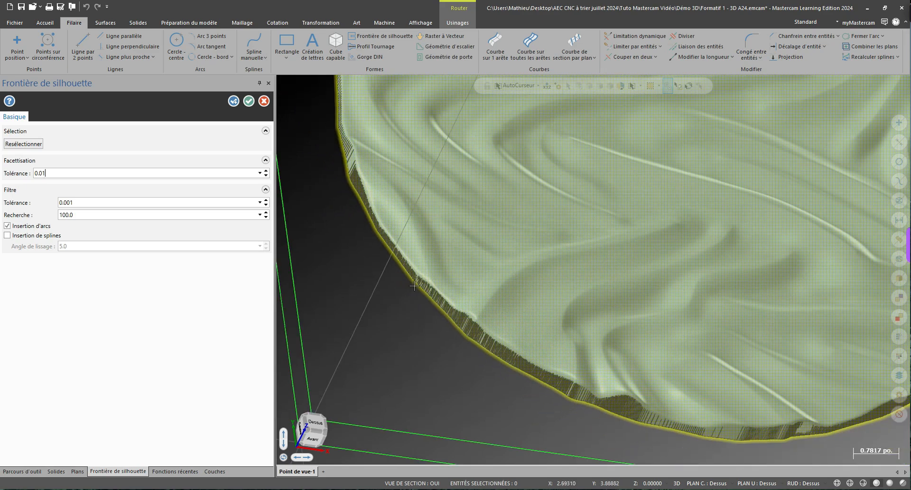
scroll(414, 285, "down", 4)
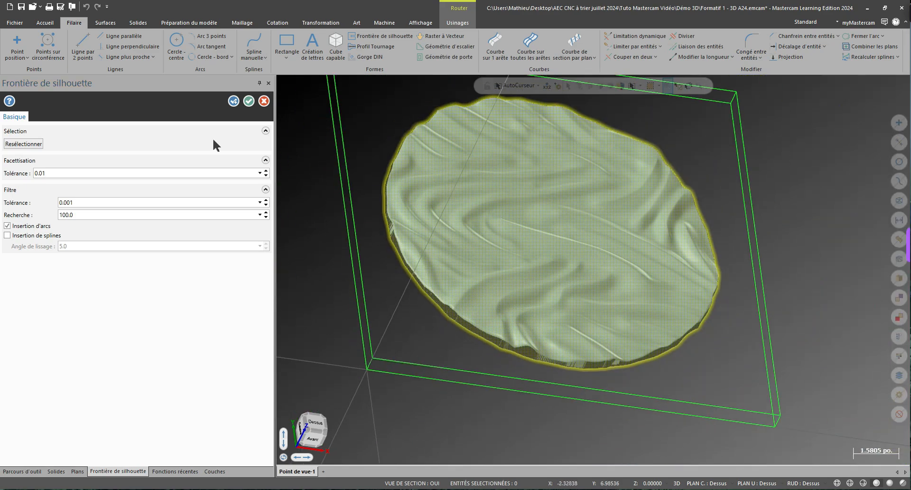
left_click(249, 101)
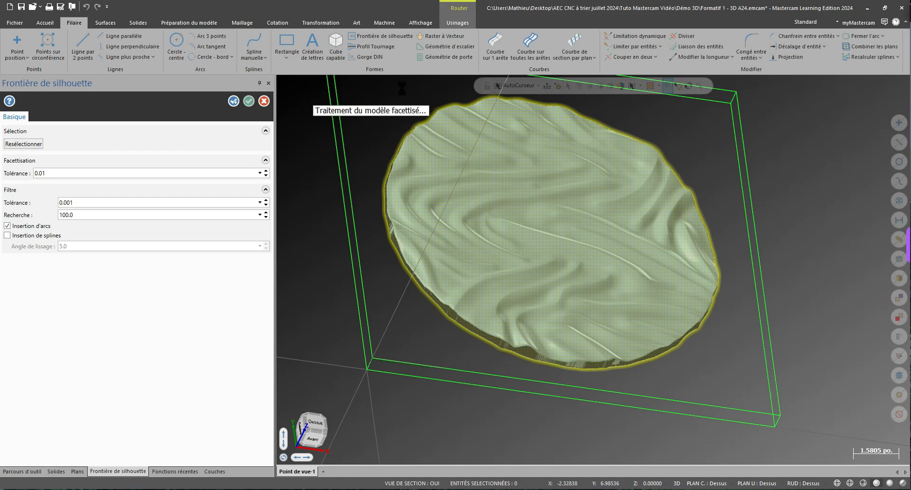
Select the silhouette boundary along the disc's lower edge and hide everything else so only that contour is displayed.
scroll(462, 336, "up", 15)
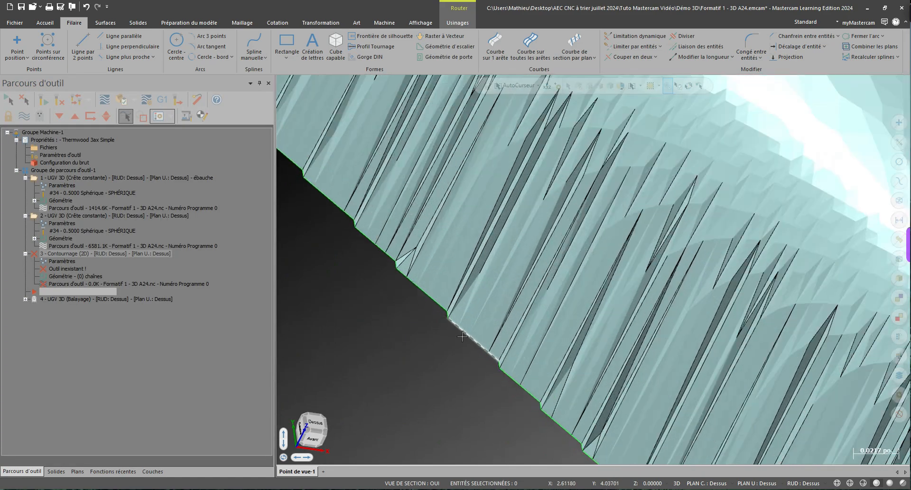
scroll(461, 336, "up", 1)
left_click(459, 333)
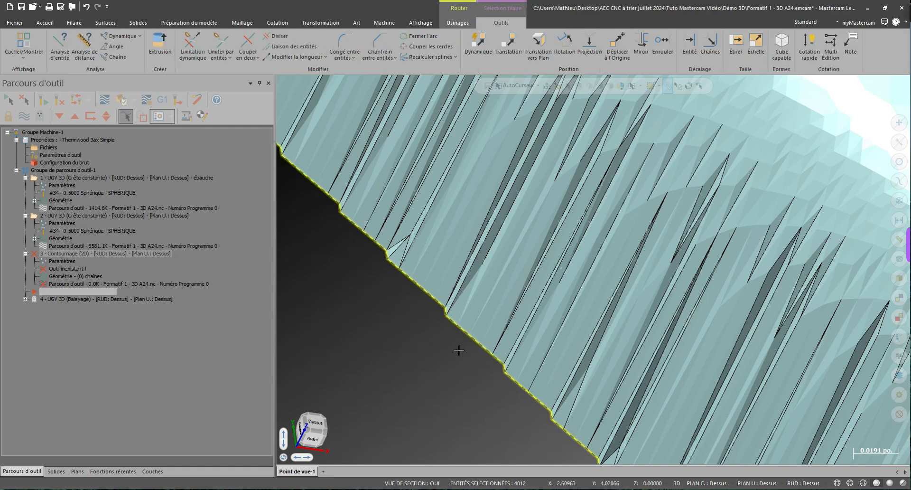
key("alt+e")
scroll(437, 322, "down", 15)
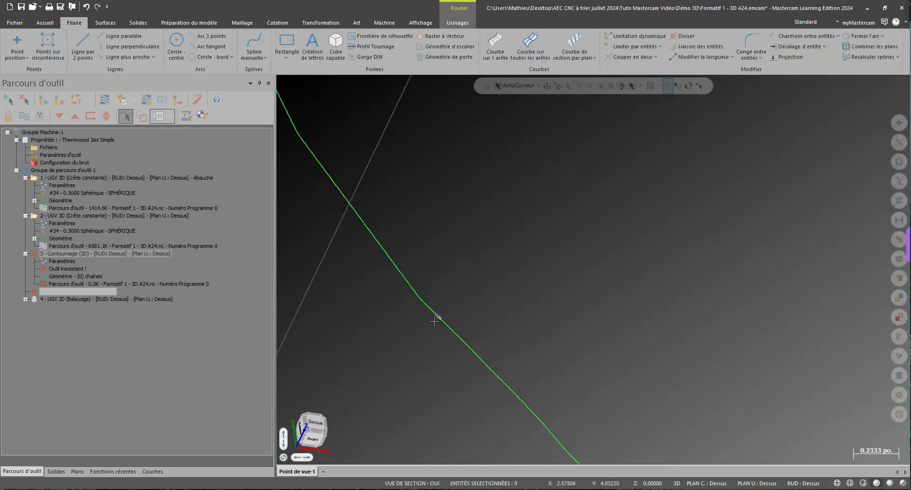
mouse_move(437, 332)
middle_mouse_down()
mouse_move(591, 269)
mouse_move(702, 272)
mouse_move(702, 295)
middle_mouse_up()
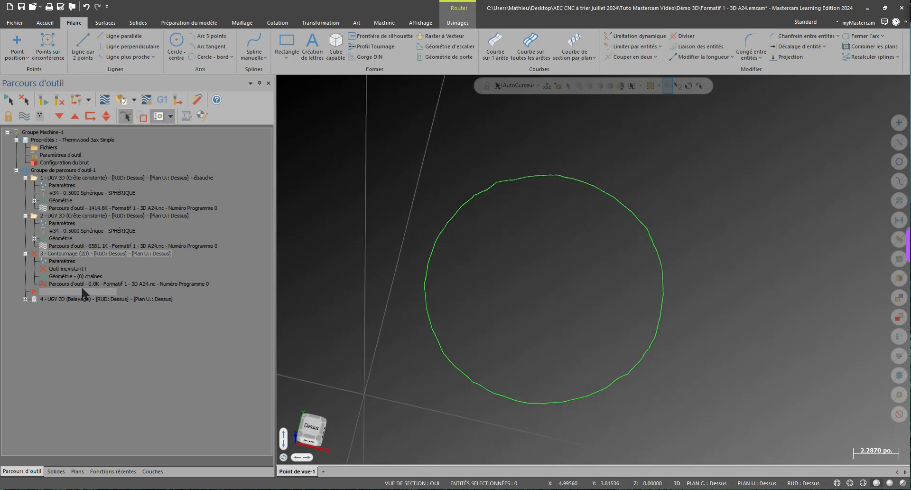
Add the silhouette boundary as the geometry chain of the Contournage operation and reverse the chain's direction.
key("Delete")
right_click(49, 138)
left_click(65, 146)
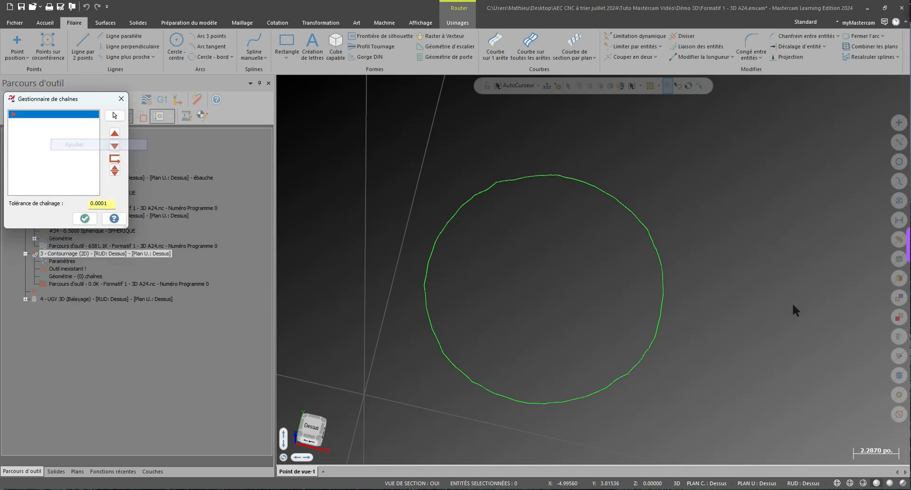
left_click(662, 328)
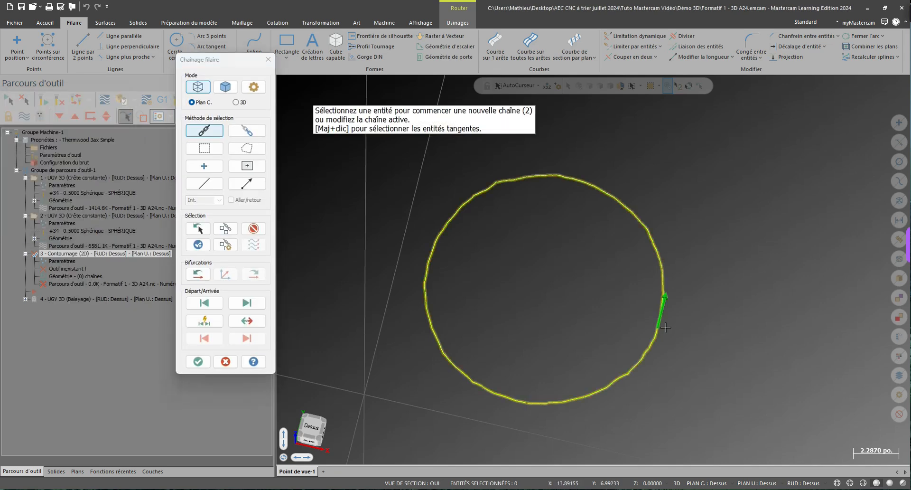
key("Return")
right_click(42, 147)
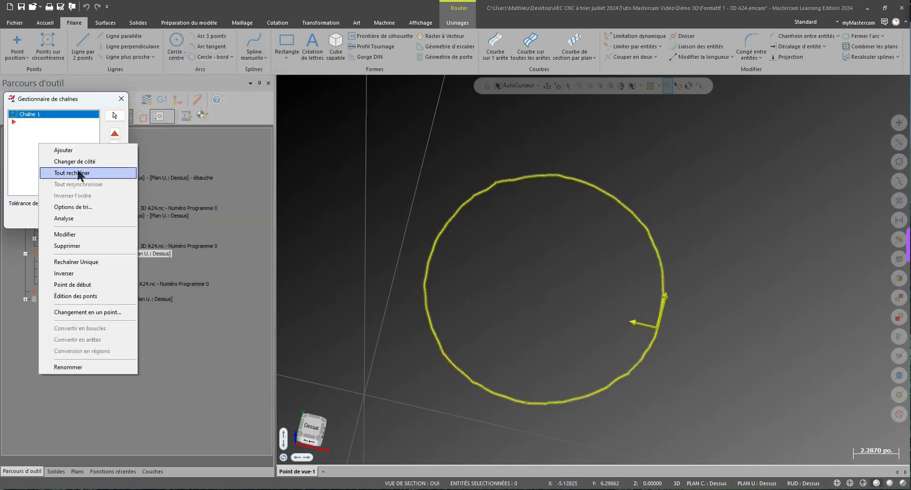
left_click(81, 284)
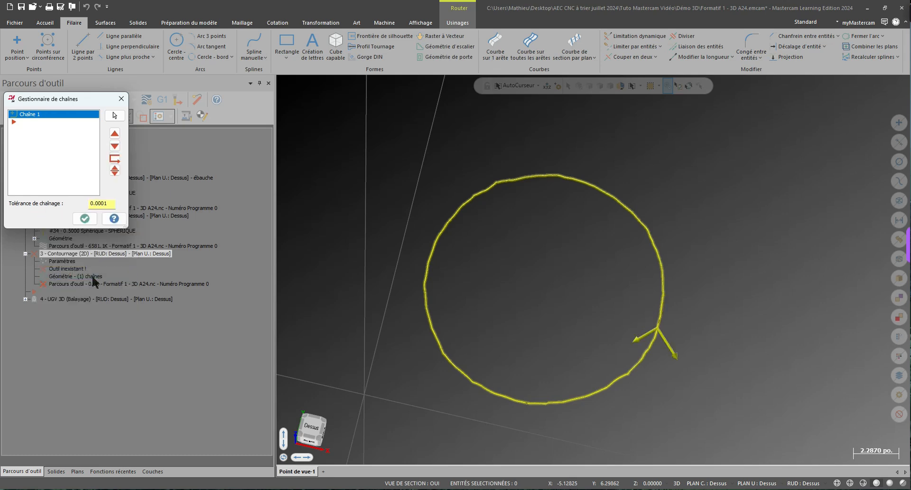
Accept the chain and assign tool 11, the 0.5 Hélice DESCENDANTE, from the tool library to the Contournage operation.
left_click(84, 219)
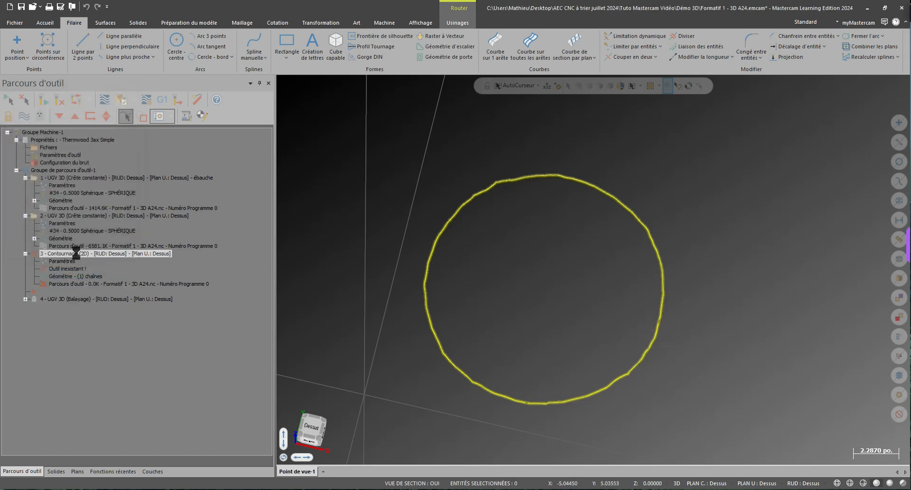
left_click(63, 261)
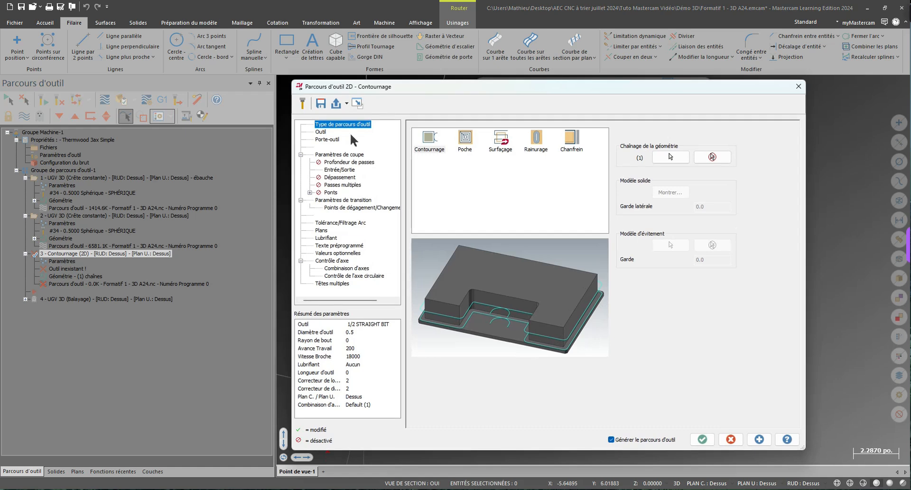
left_click(321, 132)
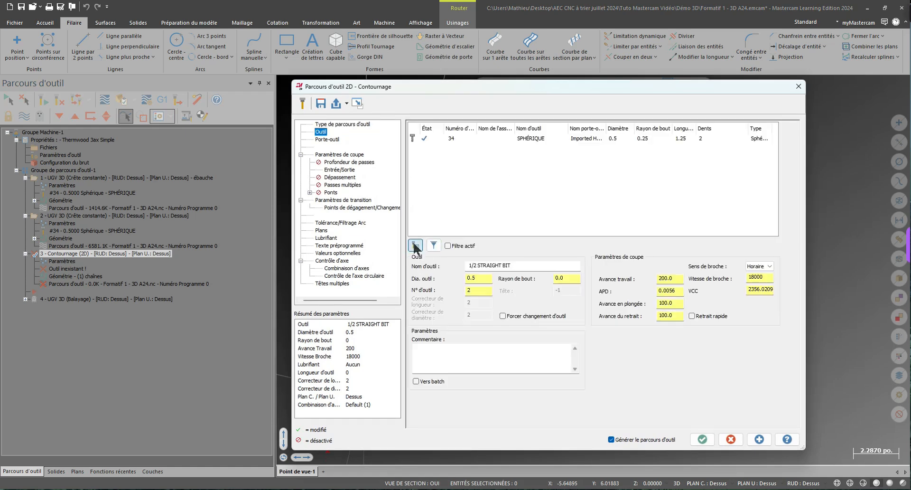
left_click(420, 240)
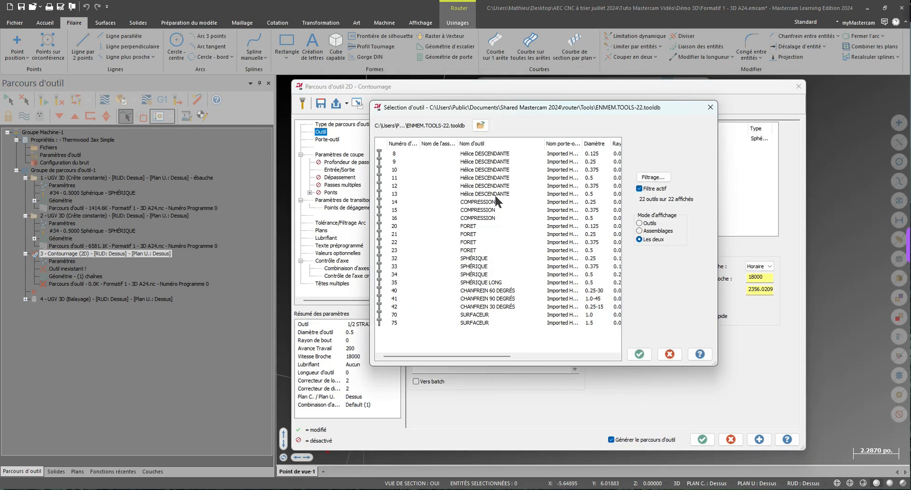
left_click(490, 179)
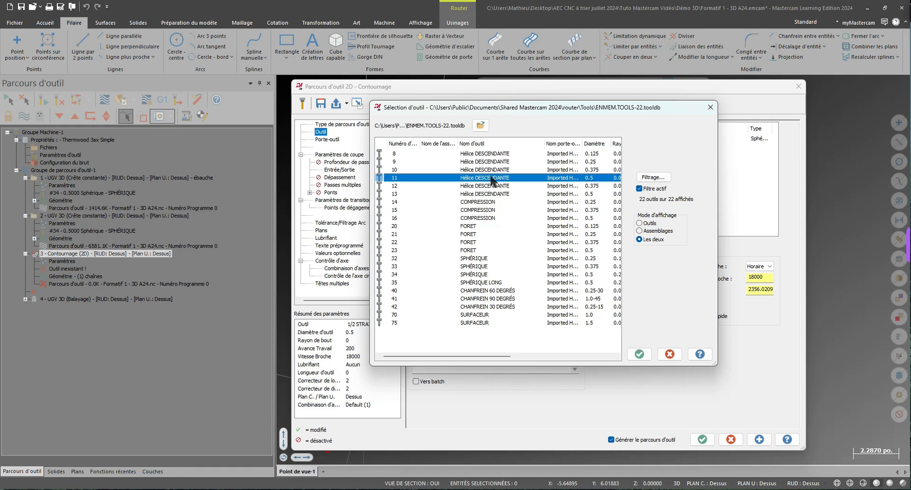
left_click(644, 352)
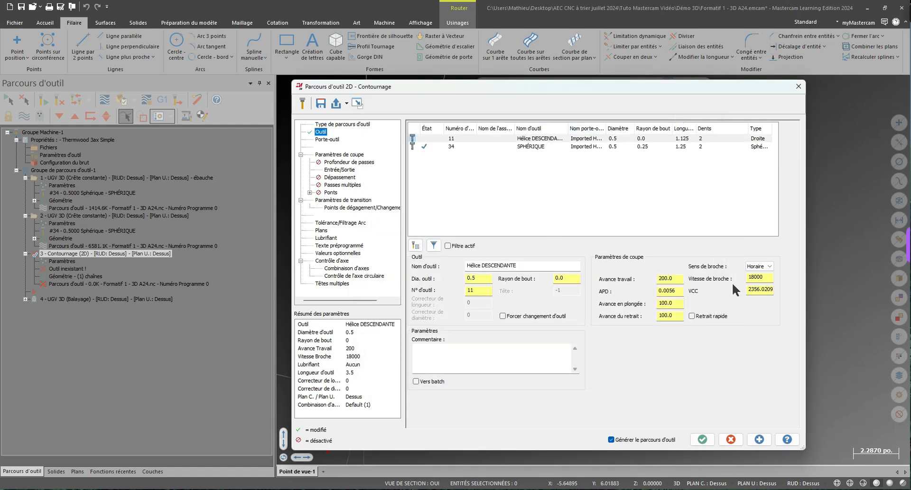
Enable Dépassement in the Contournage operation's cut parameters and accept the settings to generate its toolpath.
left_click(342, 155)
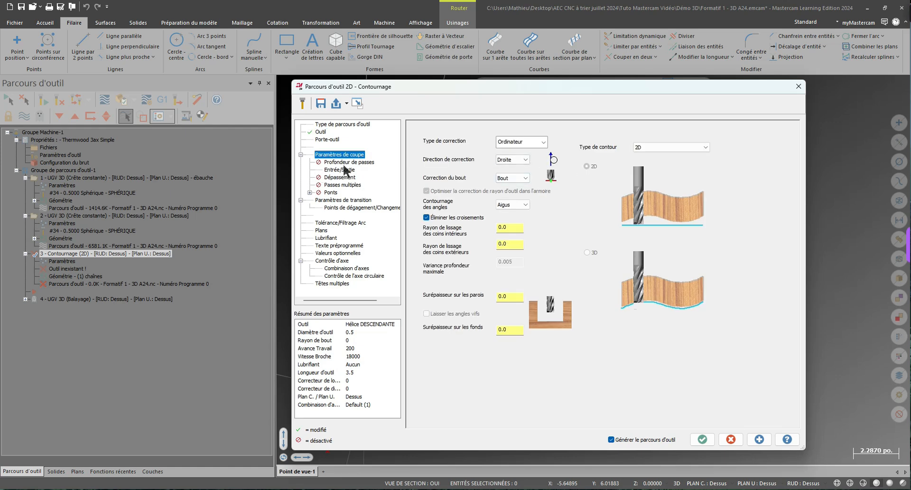
left_click(350, 163)
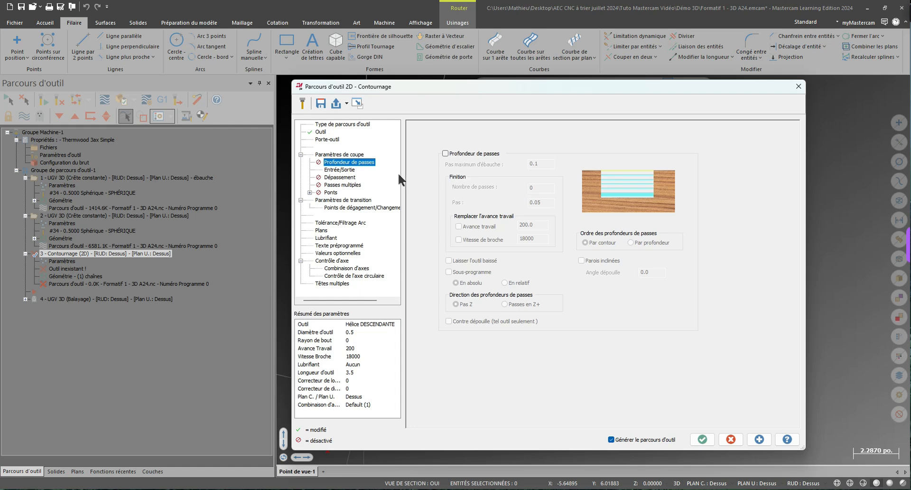
left_click(349, 177)
left_click(460, 153)
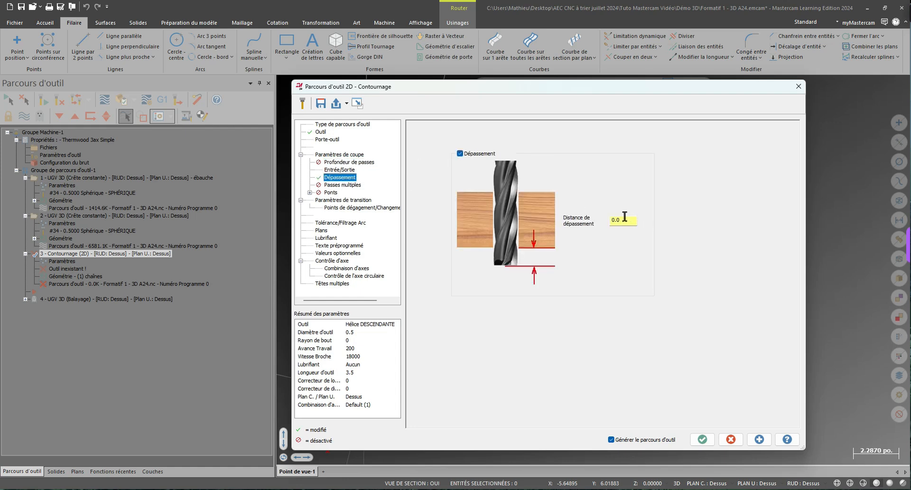
left_click(621, 219)
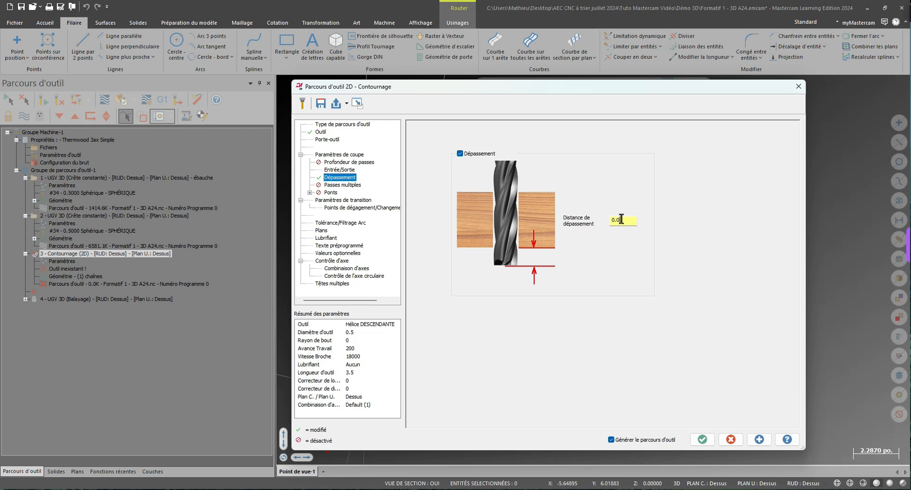
left_click(343, 200)
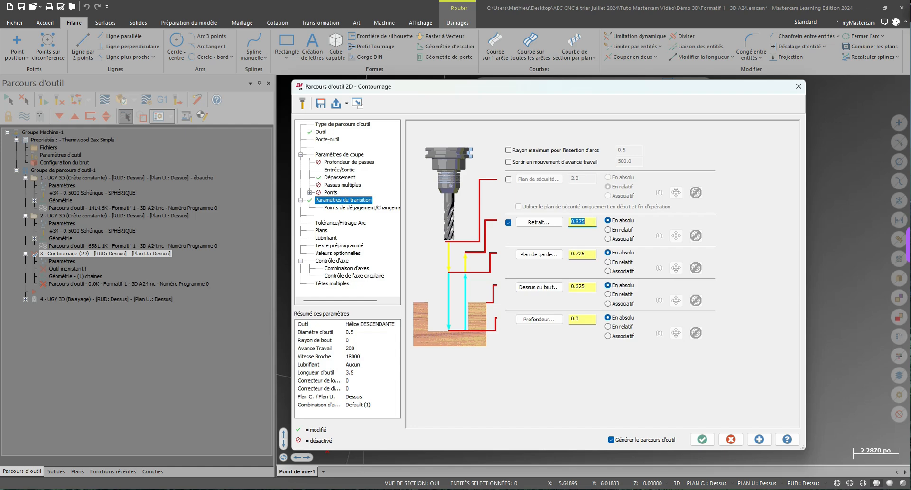
left_click(703, 439)
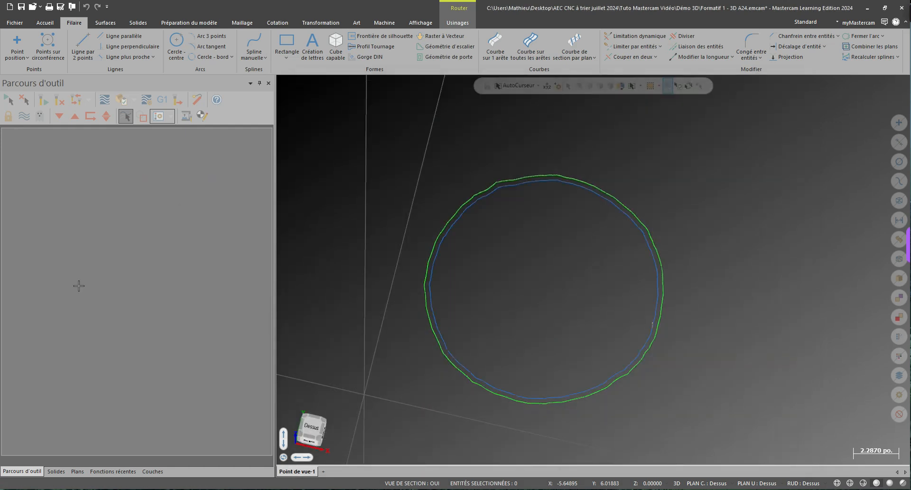
Rechain all of the Contournage geometry by picking the short segment at the chain start so the direction is reversed.
scroll(718, 317, "up", 6)
mouse_move(542, 302)
middle_mouse_down()
mouse_move(584, 307)
mouse_move(529, 310)
middle_mouse_up()
left_click(75, 274)
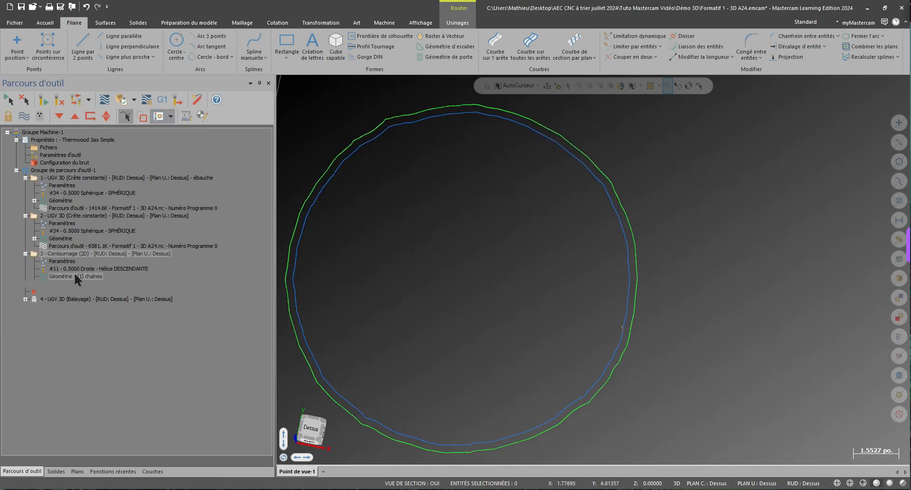
scroll(639, 308, "up", 8)
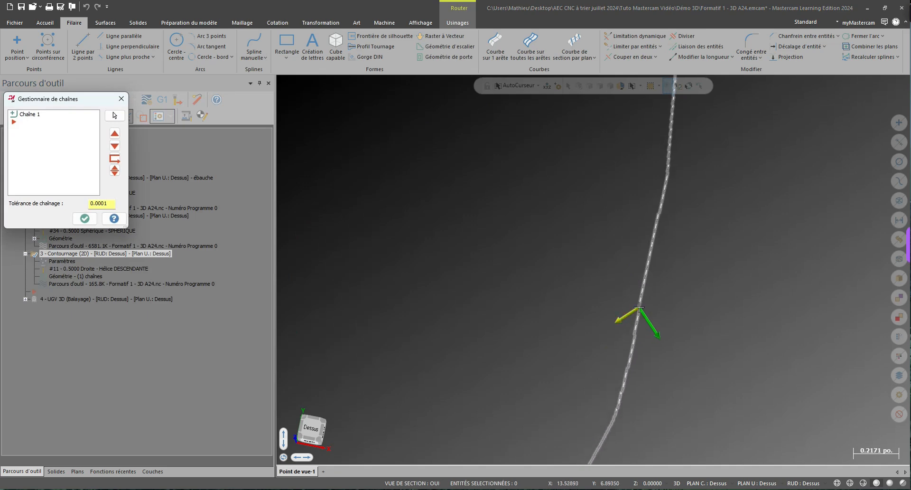
scroll(639, 307, "up", 10)
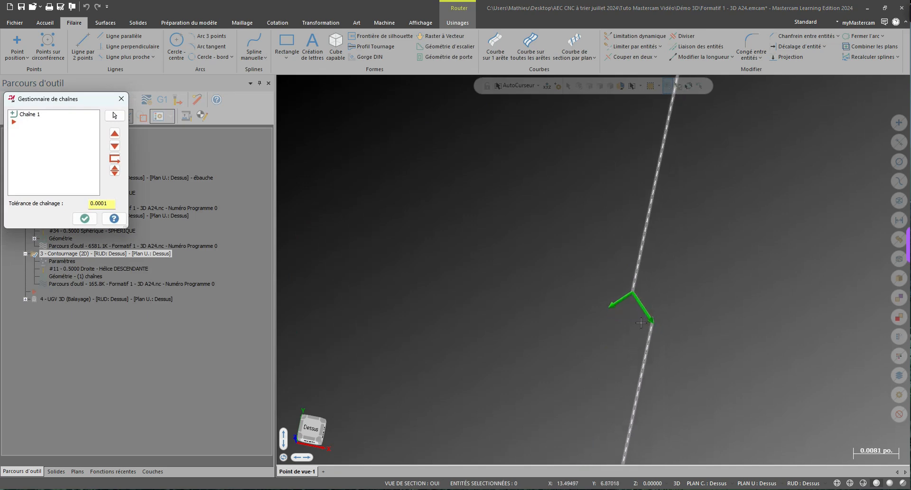
scroll(640, 322, "up", 5)
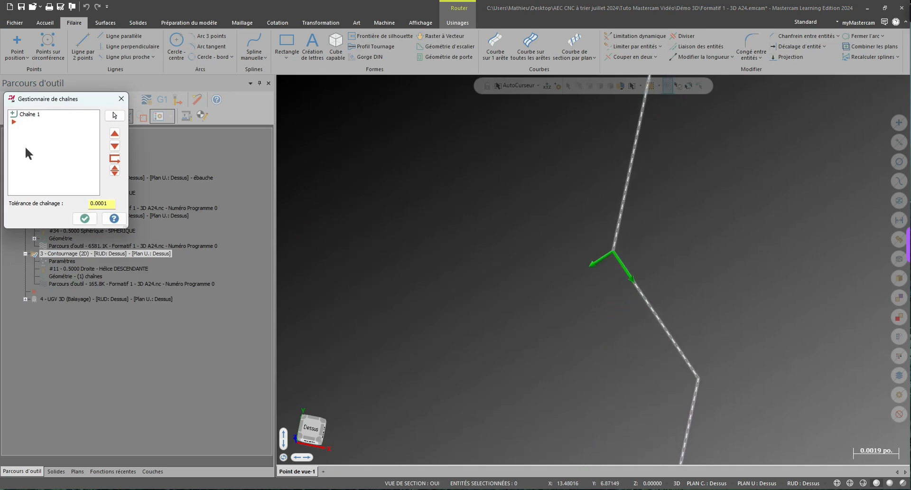
right_click(51, 147)
left_click(59, 177)
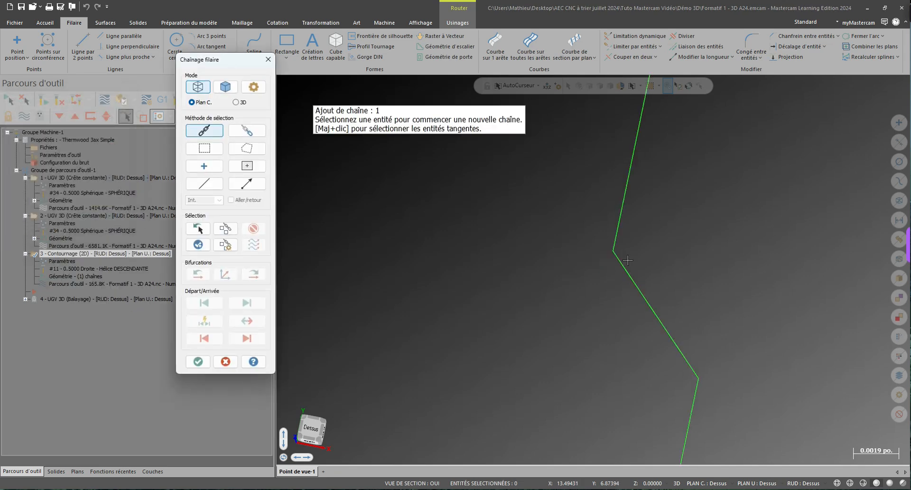
left_click(688, 343)
key("Return")
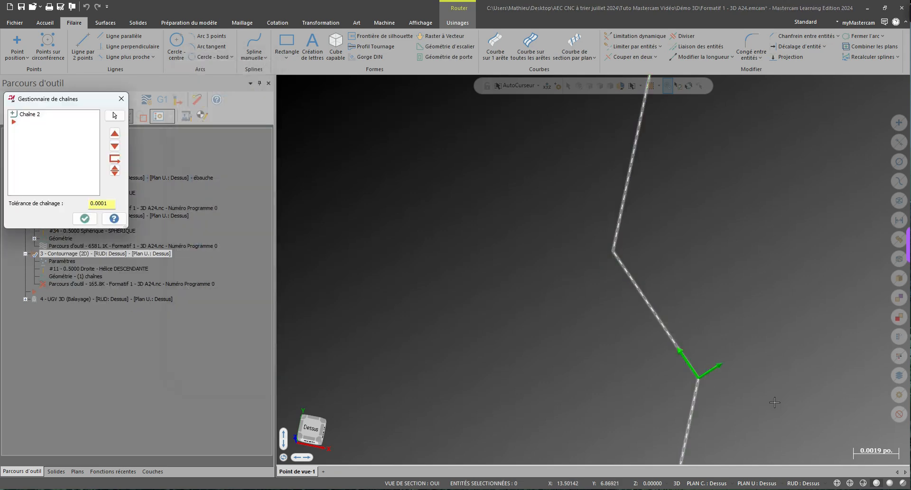
Accept the new chain and regenerate the Contournage toolpath so it runs outside the silhouette boundary.
scroll(696, 300, "down", 15)
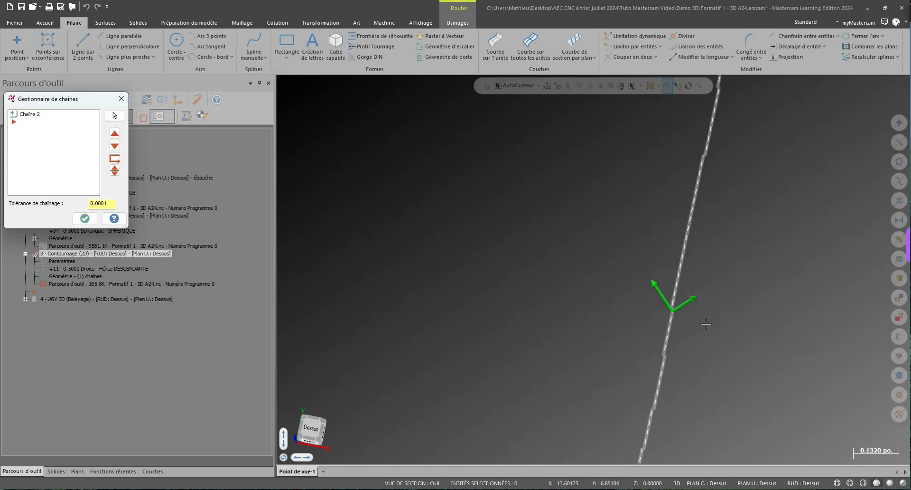
scroll(700, 300, "down", 4)
scroll(711, 296, "up", 6)
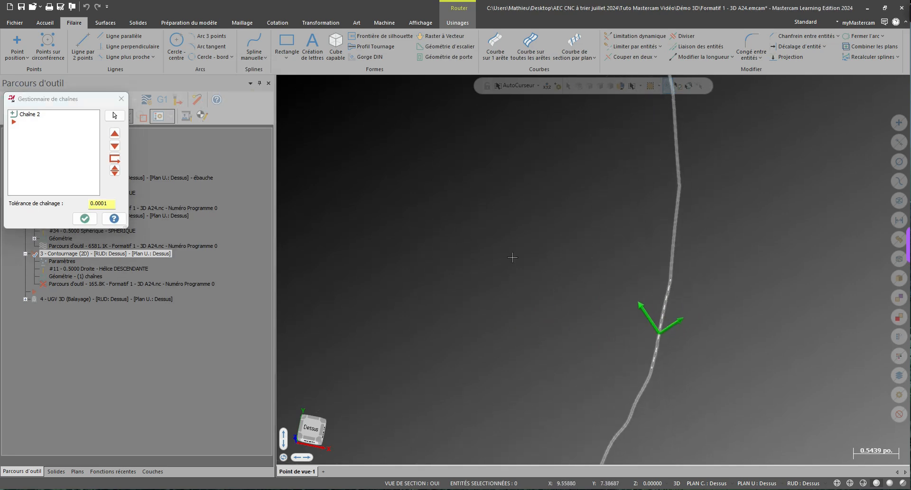
left_click(76, 219)
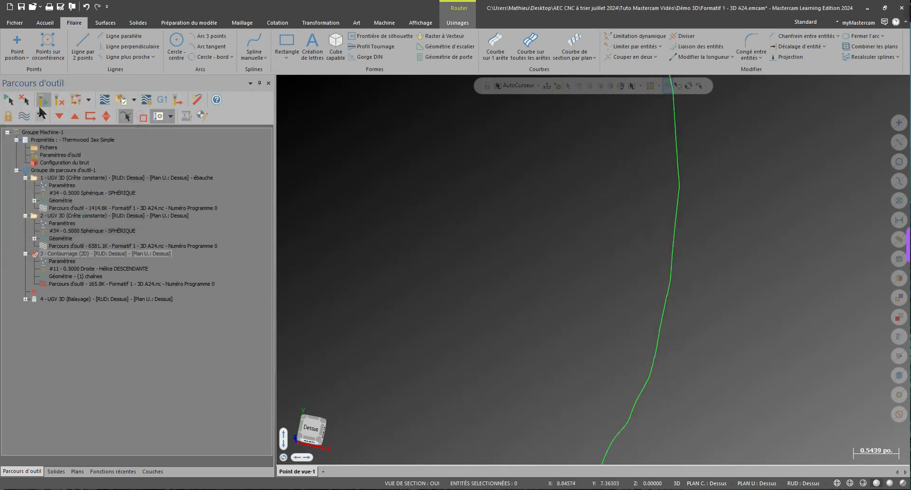
scroll(712, 275, "down", 3)
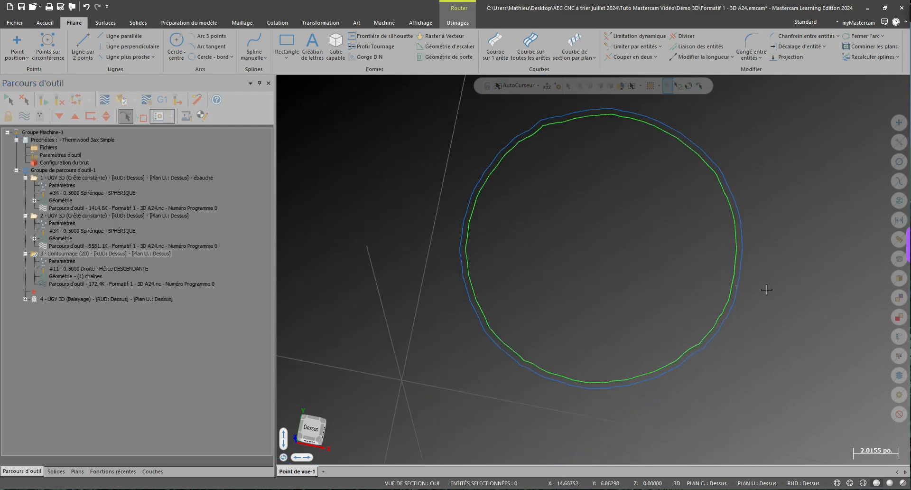
scroll(759, 290, "down", 1)
Switch to the top view, select all three active operations and open them in the Mastercam simulator for verification.
right_click(620, 331)
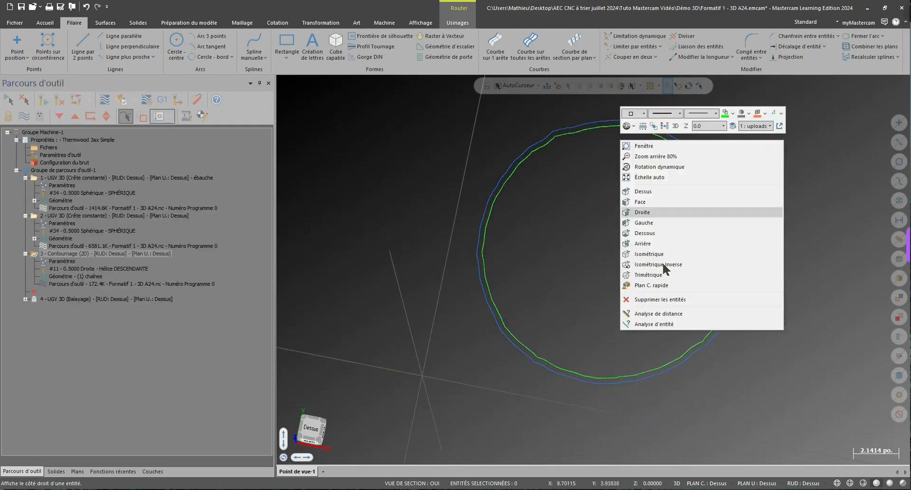
left_click(659, 195)
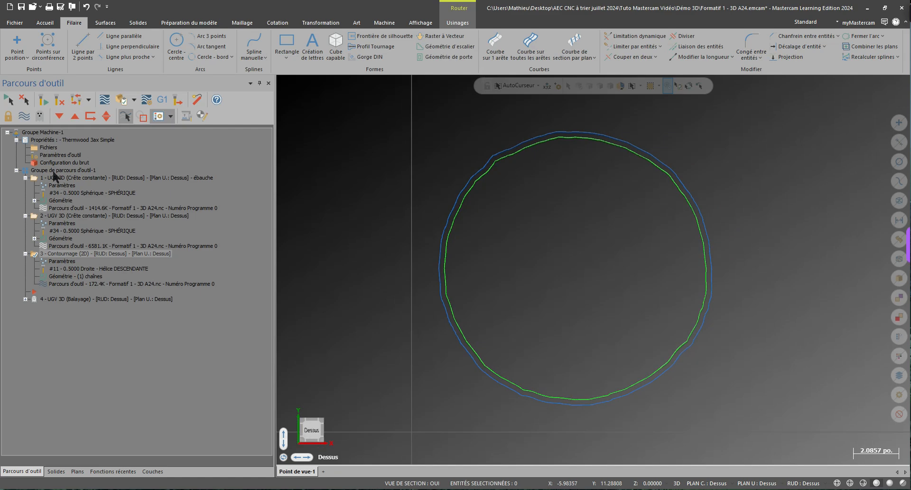
left_click(46, 217, "ctrl")
left_click(56, 179, "ctrl")
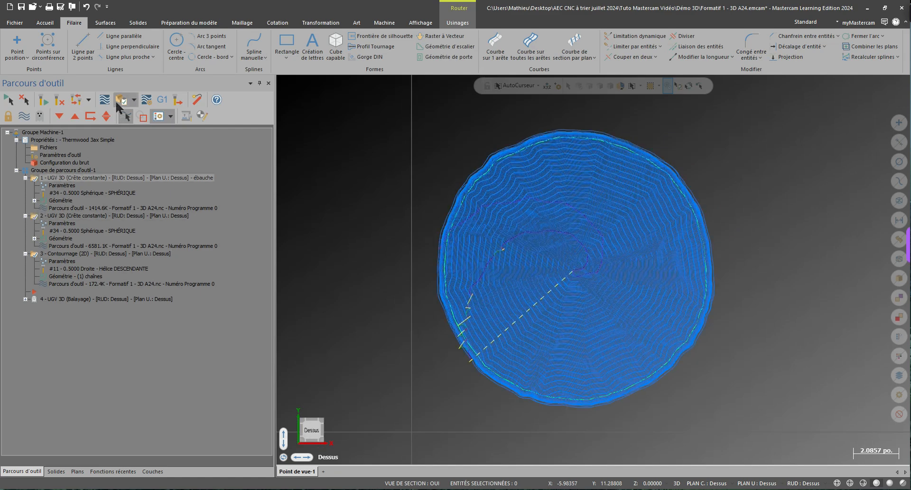
left_click(119, 100)
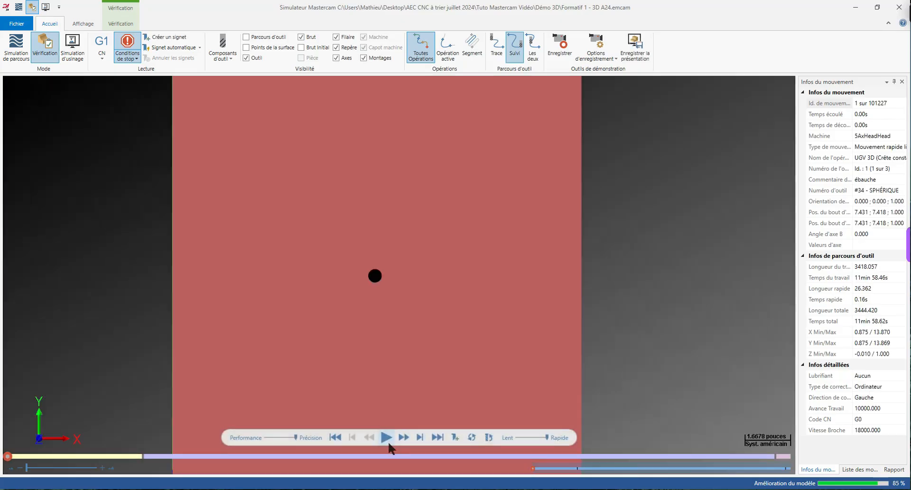
Play the verification through the roughing, finishing and Contournage operations, resuming after each stop at an operation change.
left_click(387, 437)
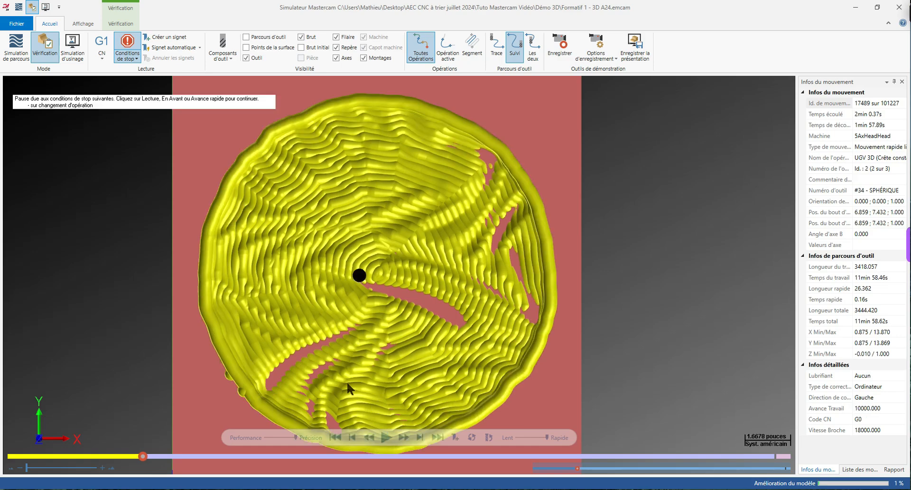
middle_click_drag(349, 388, 360, 412)
left_click(385, 437)
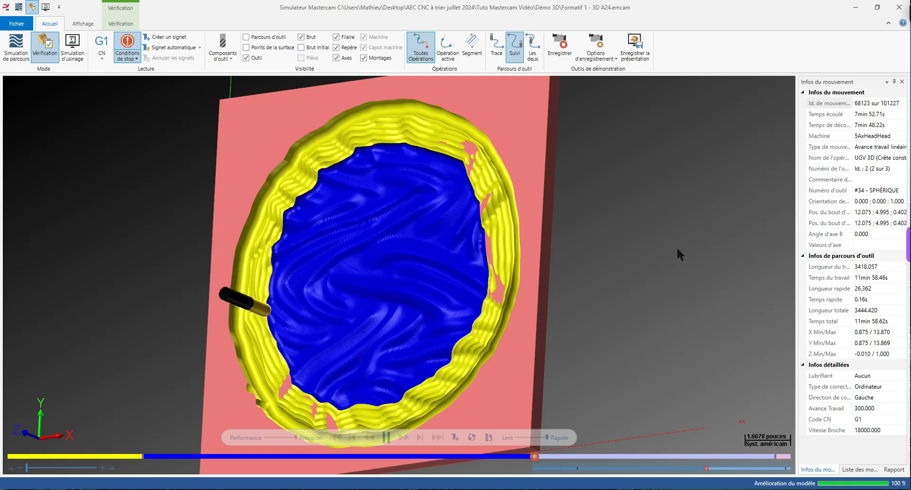
middle_click_drag(414, 362, 445, 370)
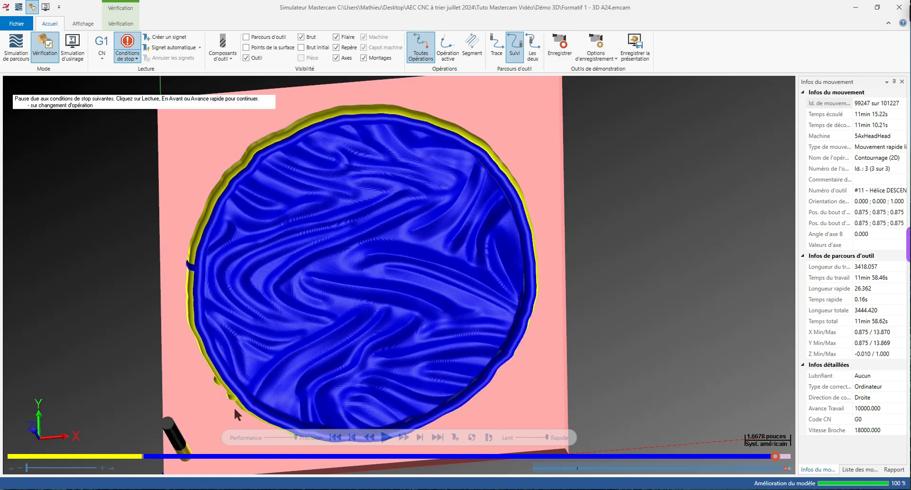
left_click(387, 435)
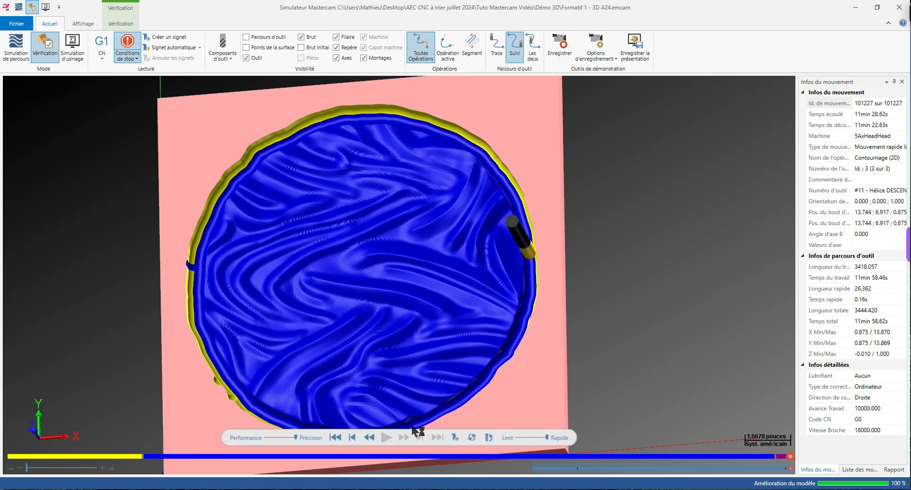
Examine the contoured edge and the cut-through gap around the simulated disc up close, including from the top.
middle_click_drag(530, 323, 430, 299)
scroll(529, 298, "up", 6)
scroll(530, 298, "up", 3)
scroll(371, 280, "up", 2)
scroll(355, 276, "up", 1)
scroll(354, 276, "down", 4)
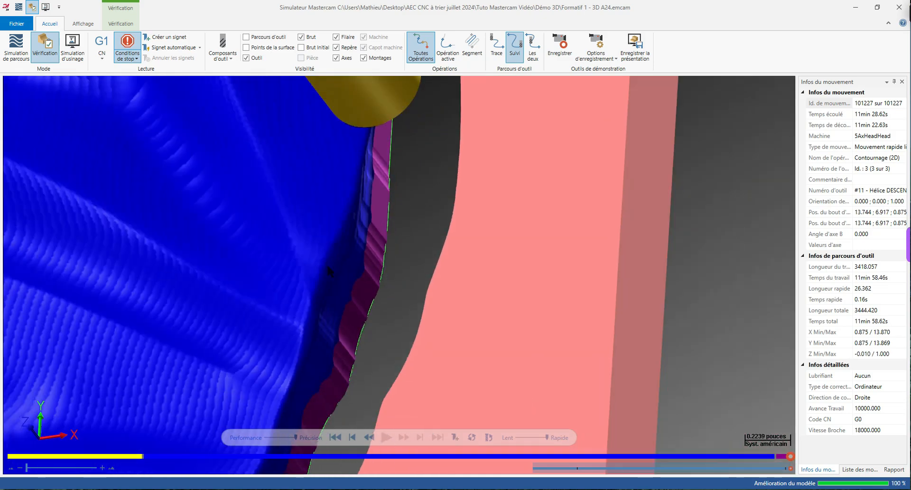
scroll(328, 265, "up", 6)
middle_click_drag(346, 276, 391, 275)
scroll(405, 286, "down", 3)
scroll(425, 279, "down", 5)
middle_click_drag(454, 275, 340, 337)
scroll(210, 348, "down", 4)
middle_click_drag(225, 335, 198, 345)
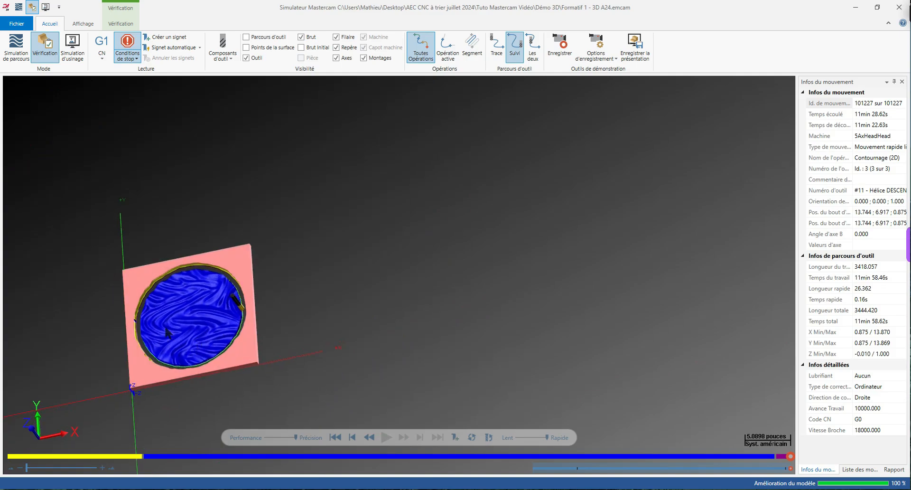
scroll(137, 333, "up", 7)
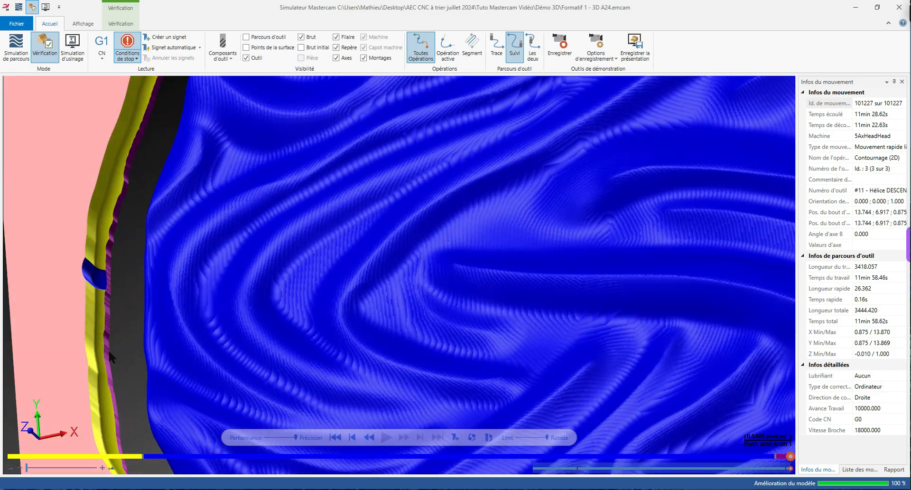
right_click(299, 331)
left_click(332, 381)
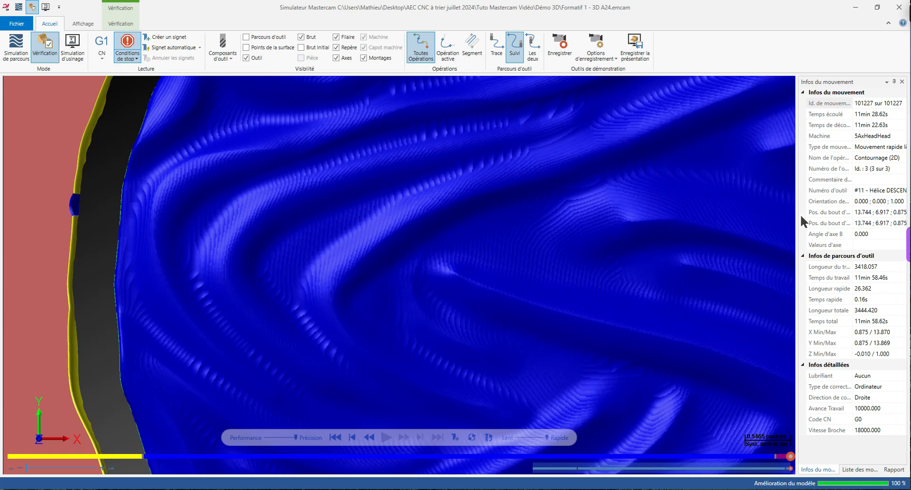
Close the simulator and redisplay the hidden disc mesh and stock outline together with the toolpaths.
left_click(899, 8)
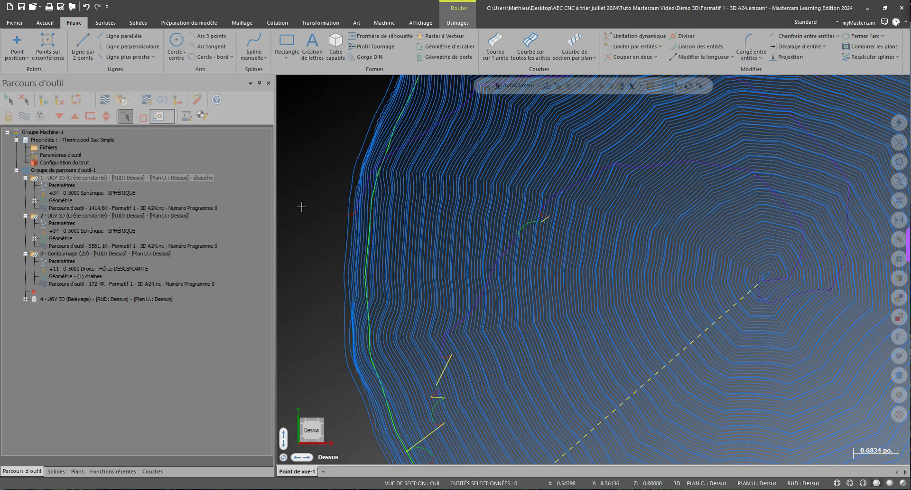
scroll(308, 206, "down", 5)
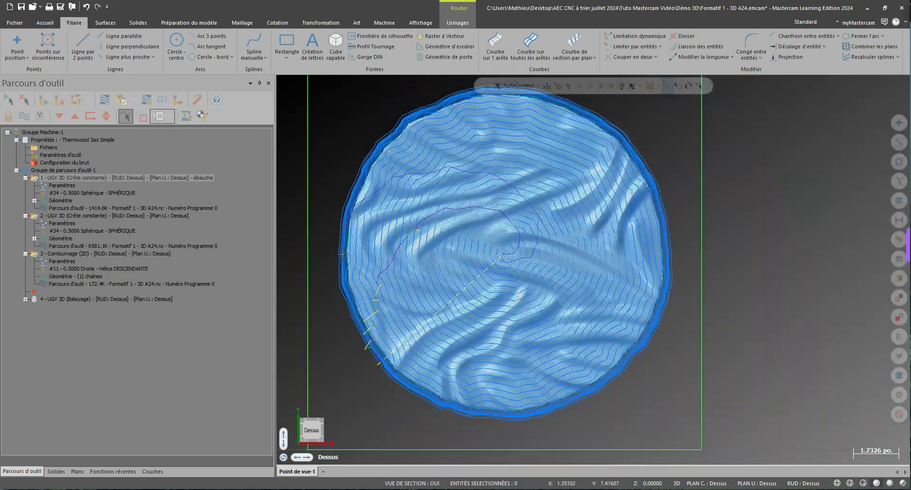
middle_click_drag(345, 271, 316, 226)
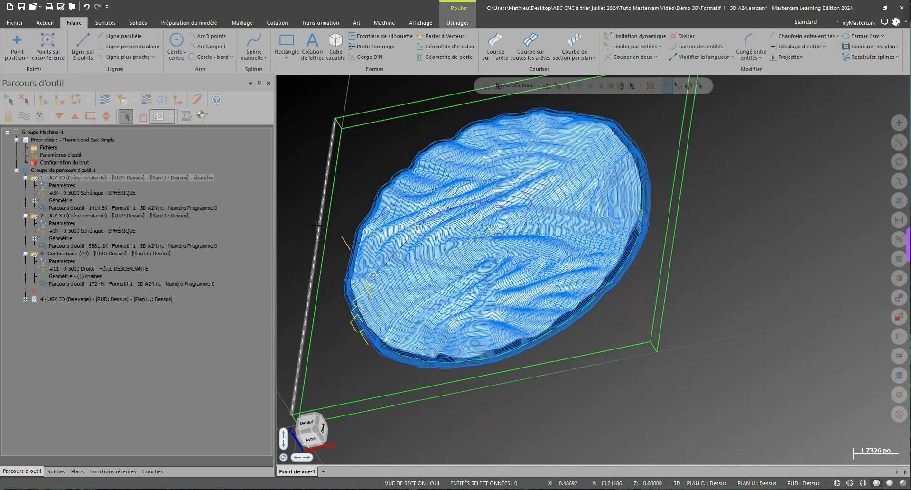